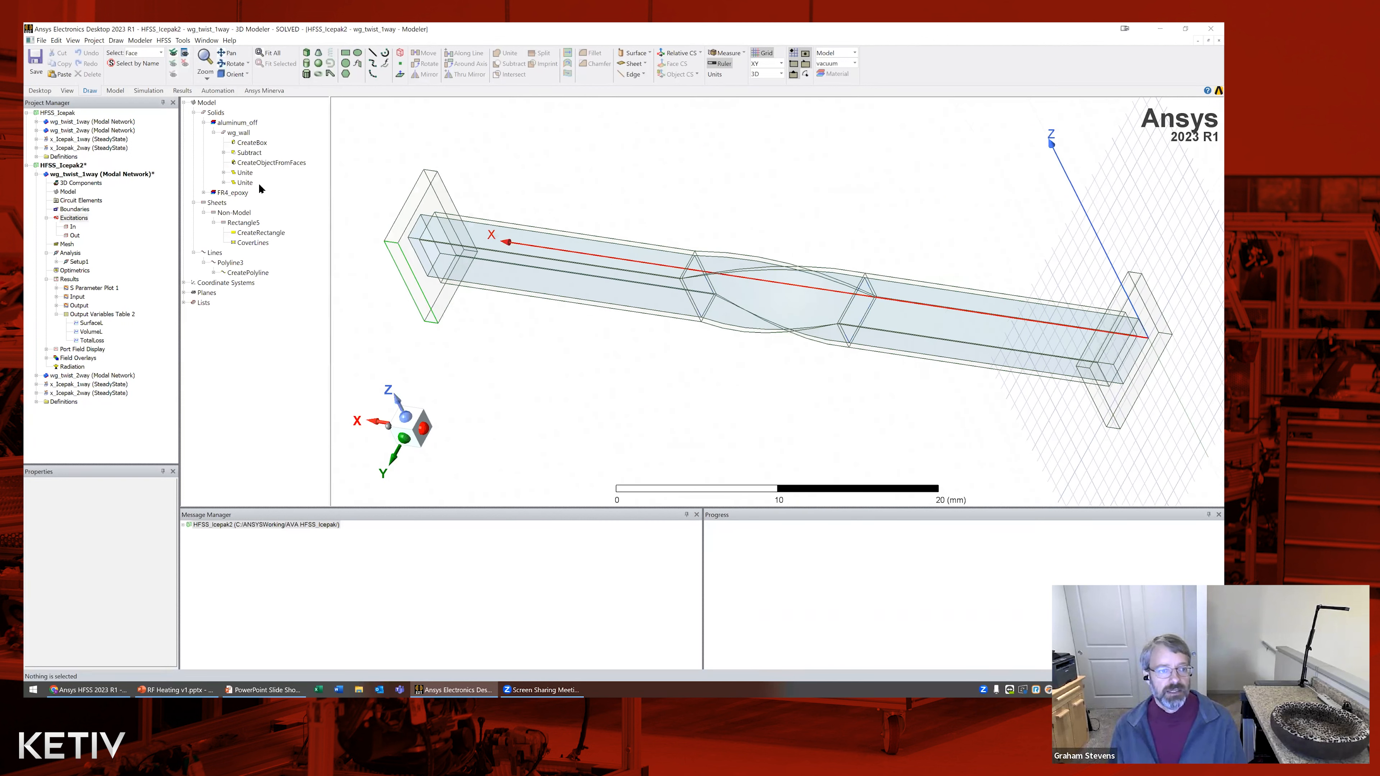
Highlight the wg_wall solid and the FR4_epoxy wg_cavity solid in turn to examine the twisted waveguide's wall and fill
{"action": "left_click", "coordinate": [204, 193]}
{"action": "left_click", "coordinate": [233, 133]}
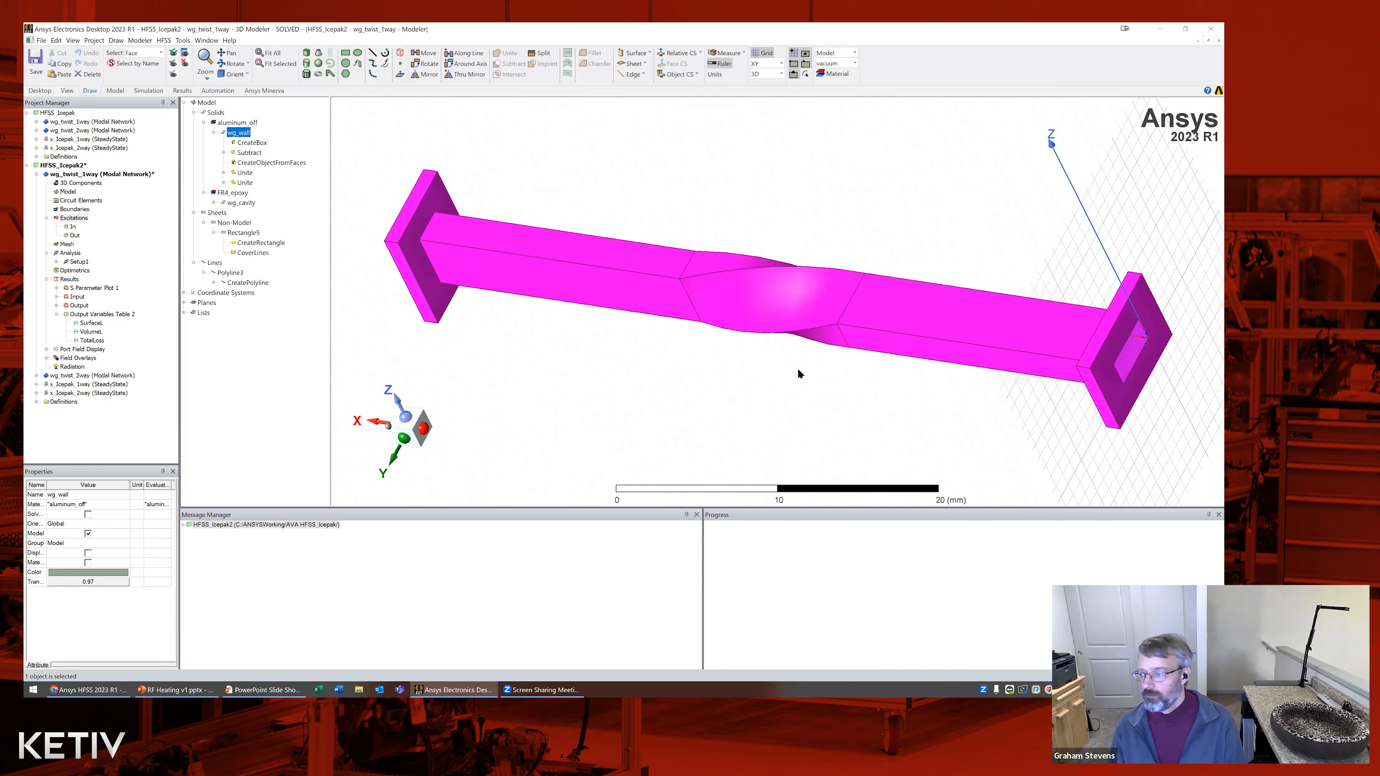
{"action": "left_click_drag", "start_coordinate": [597, 382], "coordinate": [651, 352], "text": "alt"}
{"action": "left_click", "coordinate": [390, 196]}
{"action": "left_click", "coordinate": [241, 203]}
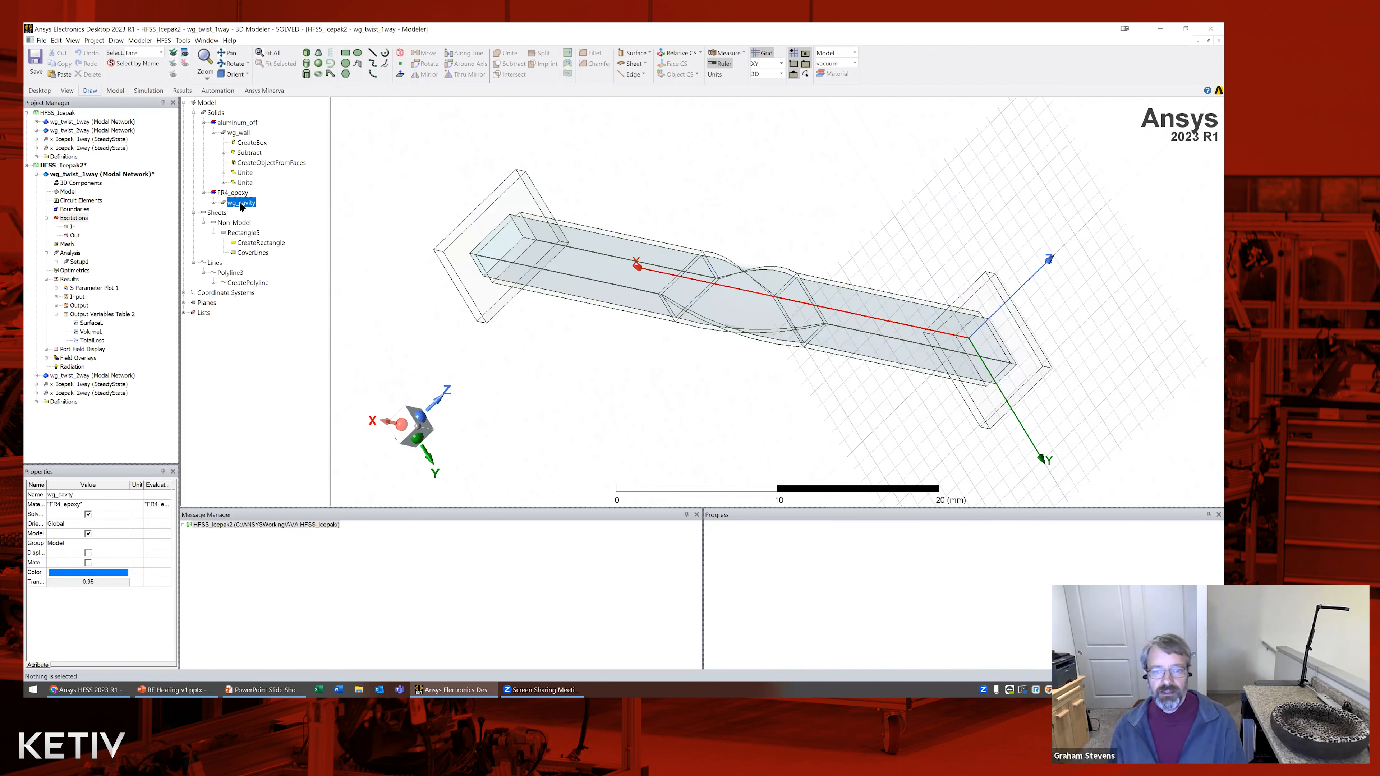
{"action": "left_click_drag", "start_coordinate": [727, 408], "coordinate": [689, 417], "text": "alt"}
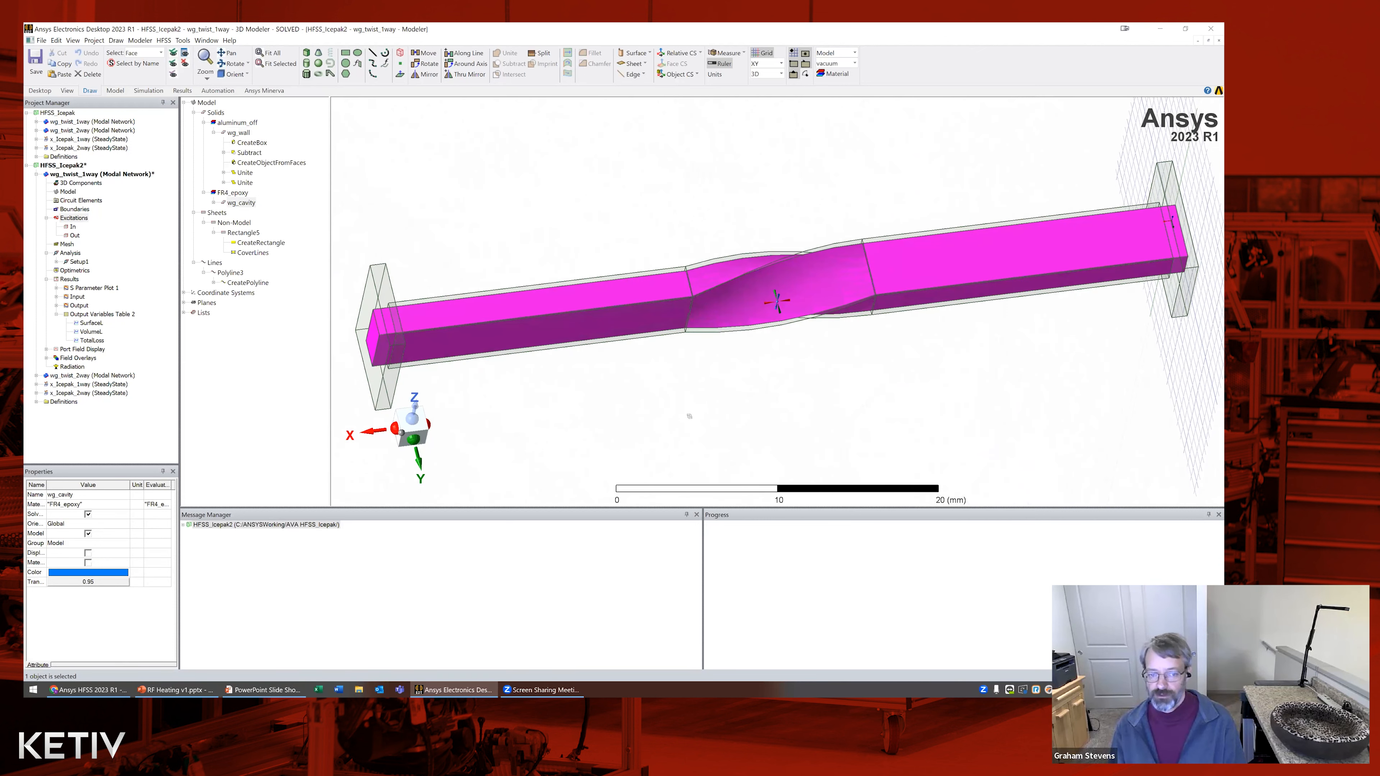
{"action": "scroll", "coordinate": [699, 387], "scroll_direction": "down", "scroll_amount": 2}
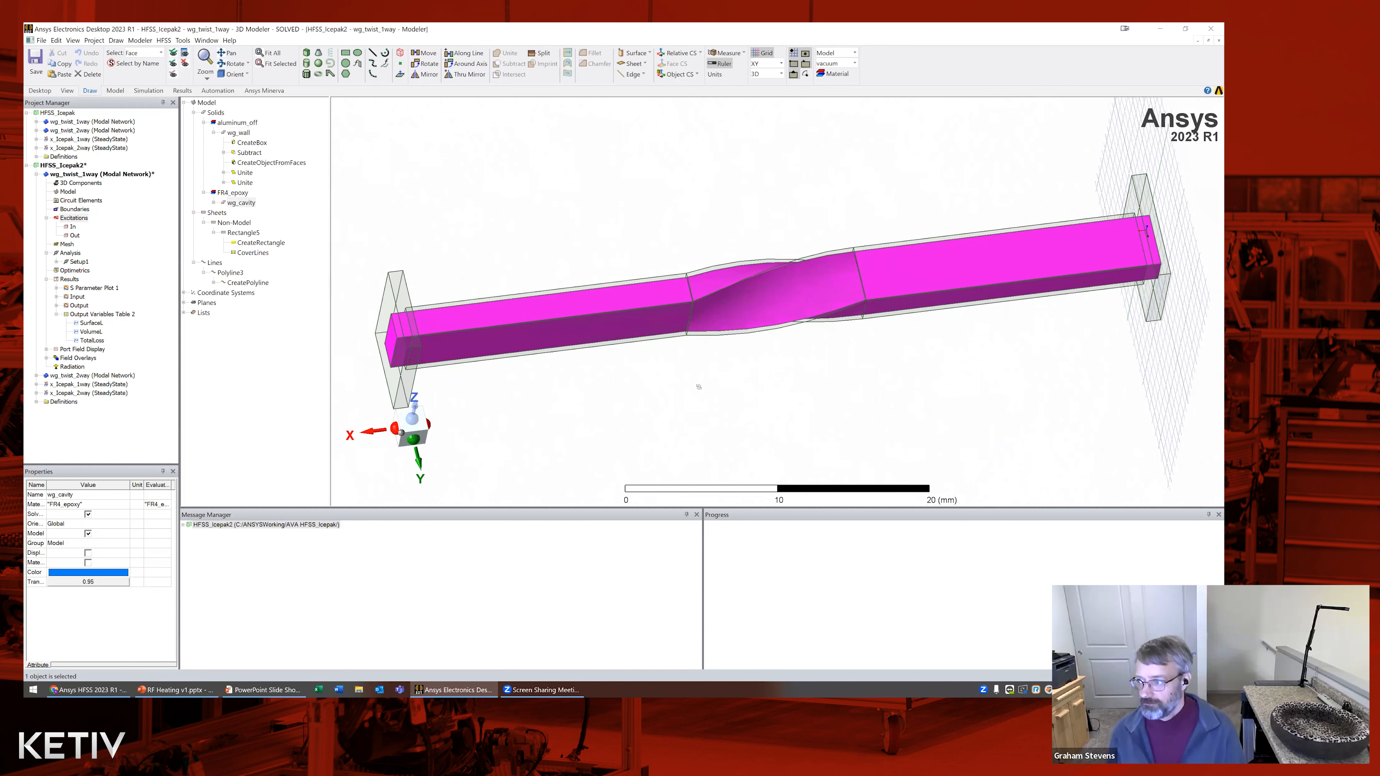
{"action": "middle_click_drag", "start_coordinate": [702, 388], "coordinate": [701, 392]}
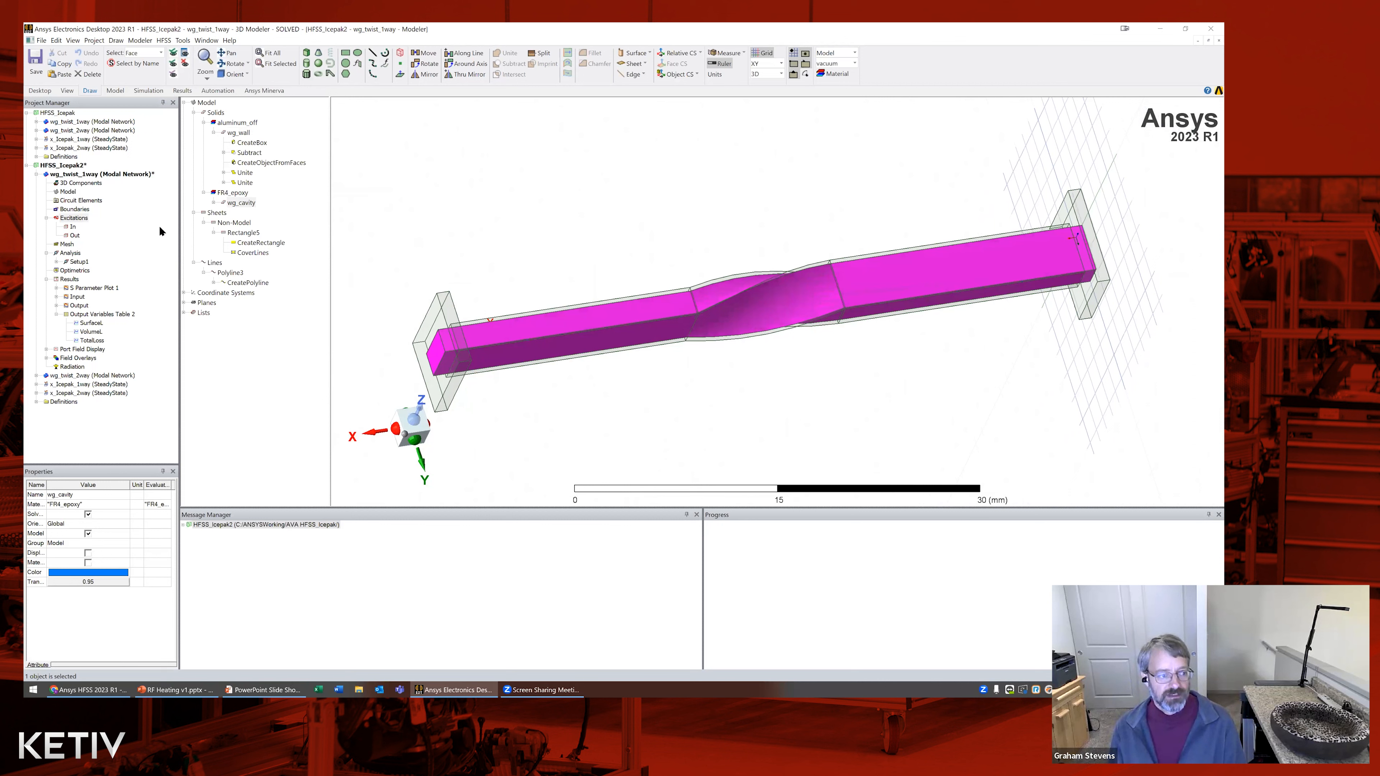
Examine where the In and Out wave ports are located on the two ends of the waveguide
{"action": "left_click", "coordinate": [73, 228]}
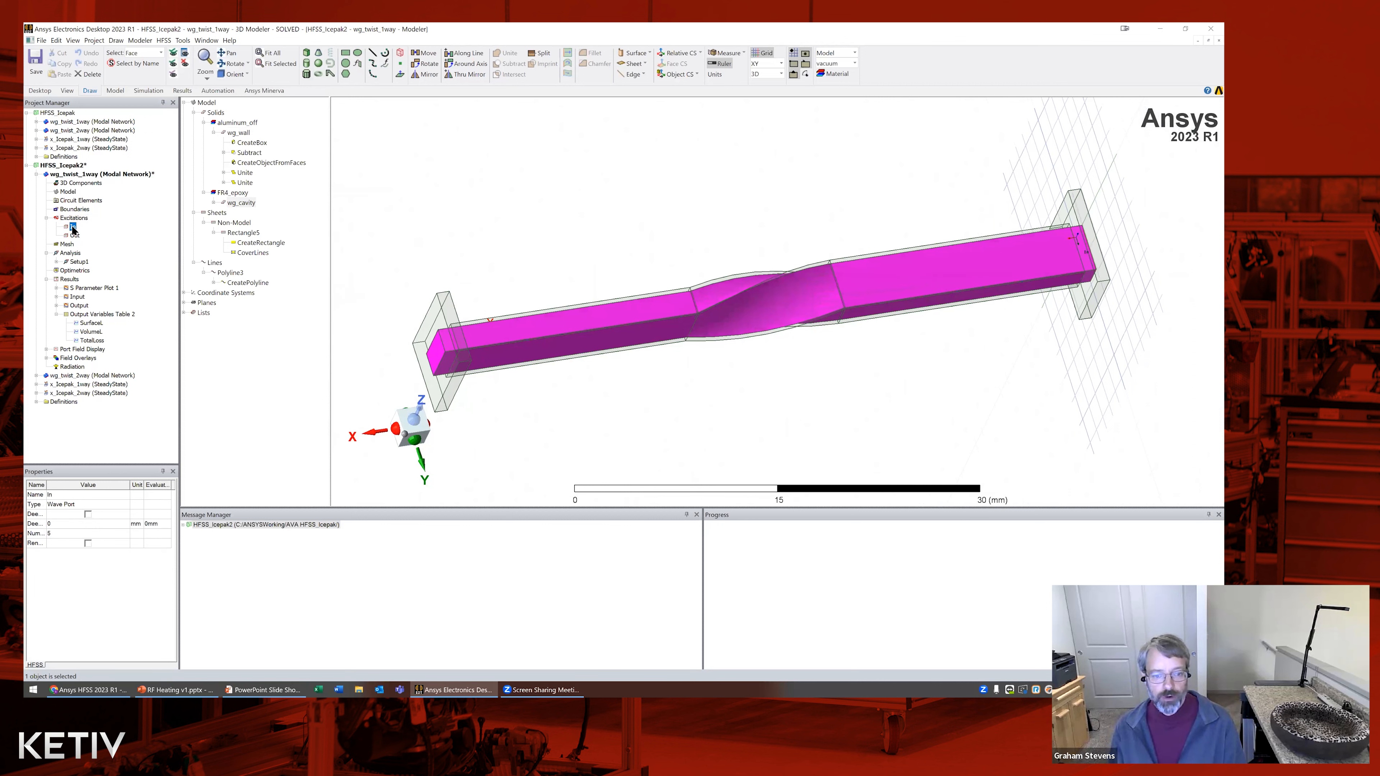
{"action": "middle_click_drag", "start_coordinate": [731, 367], "coordinate": [749, 381]}
{"action": "left_click", "coordinate": [750, 381]}
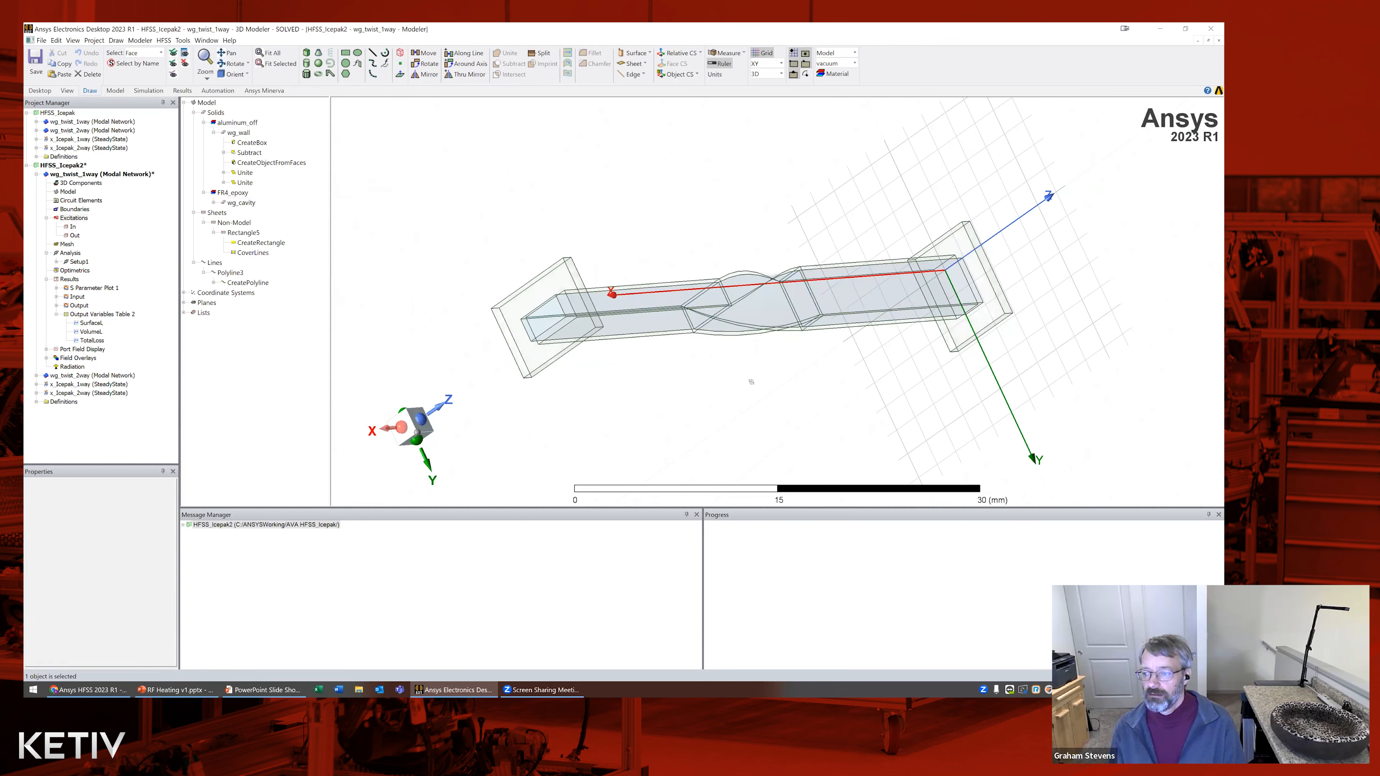
{"action": "left_click", "coordinate": [74, 227]}
{"action": "middle_click_drag", "start_coordinate": [655, 380], "coordinate": [652, 378]}
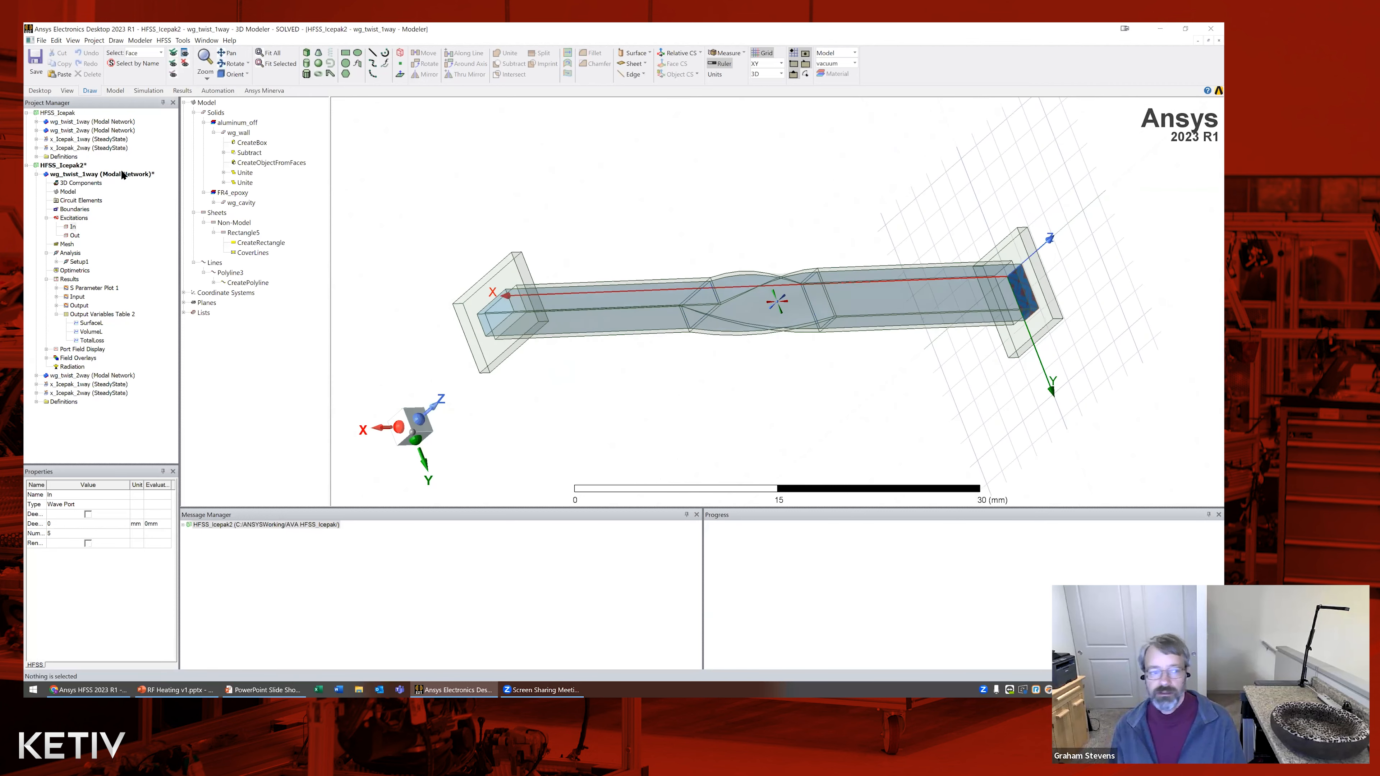
{"action": "left_click", "coordinate": [74, 236]}
{"action": "middle_click_drag", "start_coordinate": [620, 364], "coordinate": [624, 373]}
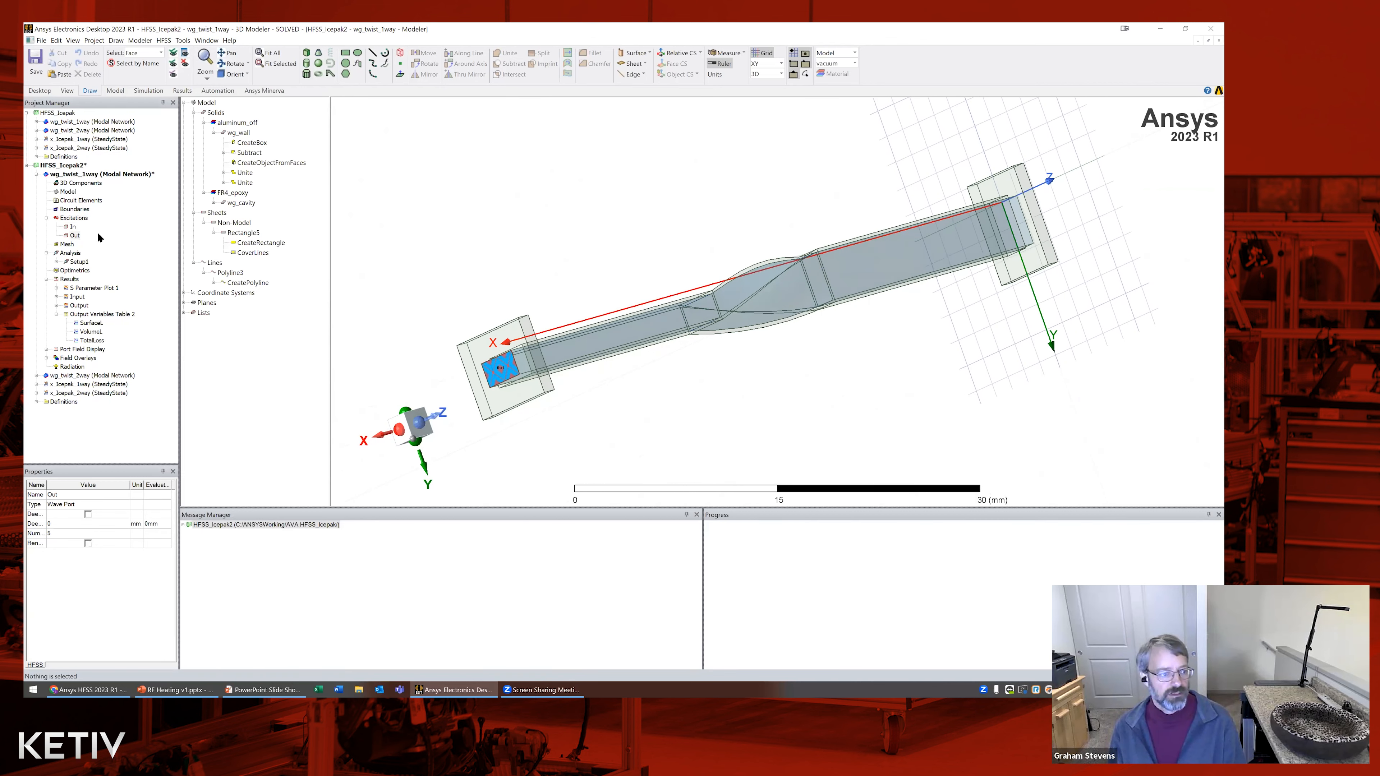
Review the port magnitudes and phases in the excitations' post process sources and close them without changes
{"action": "right_click", "coordinate": [75, 219]}
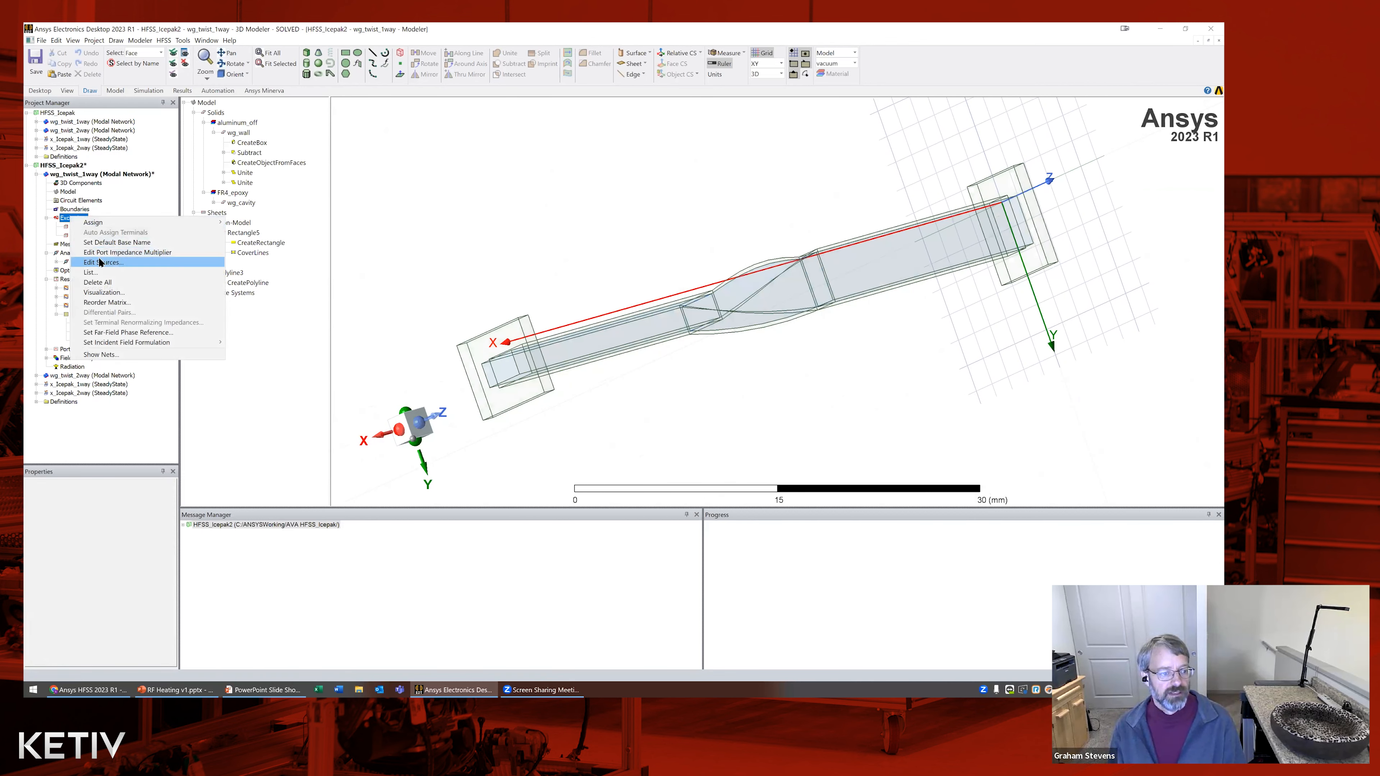
{"action": "left_click", "coordinate": [101, 262]}
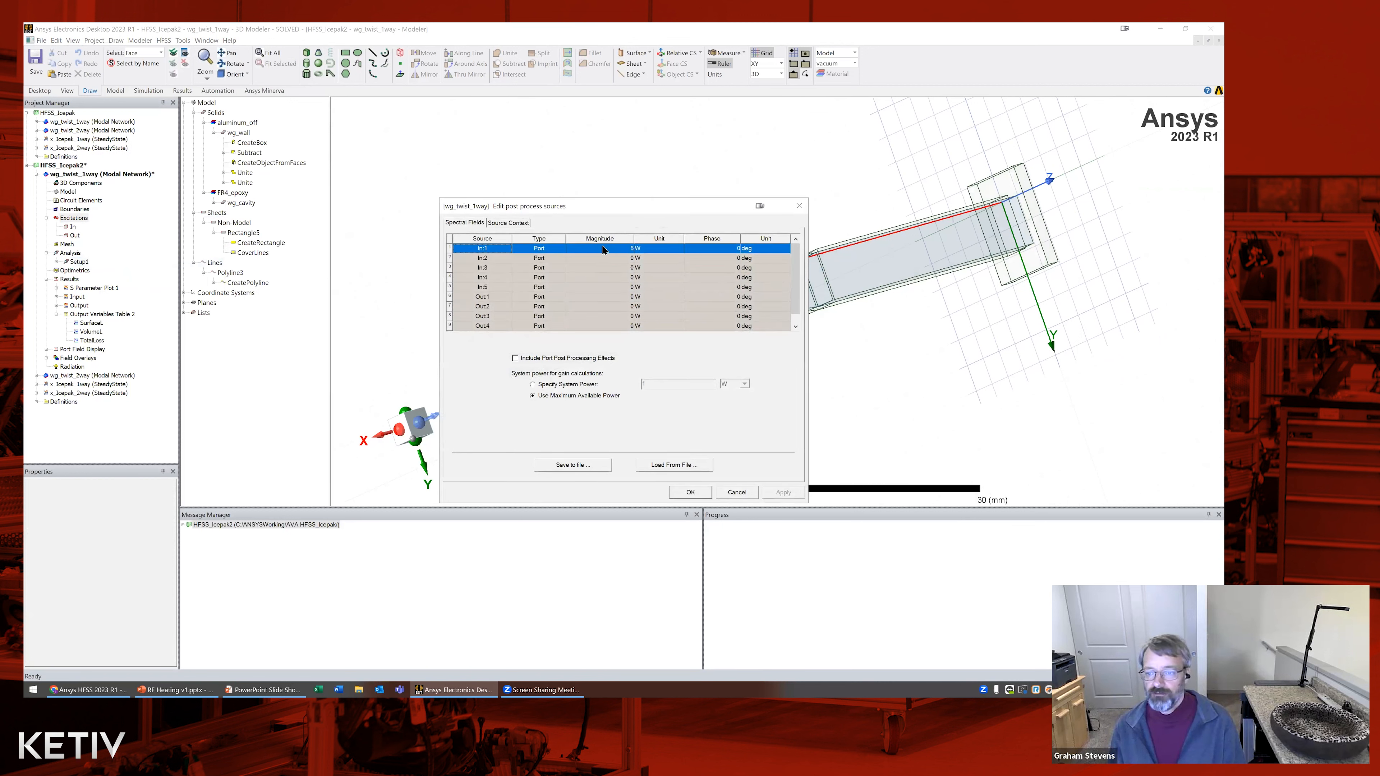
{"action": "left_click_drag", "start_coordinate": [601, 206], "coordinate": [580, 174]}
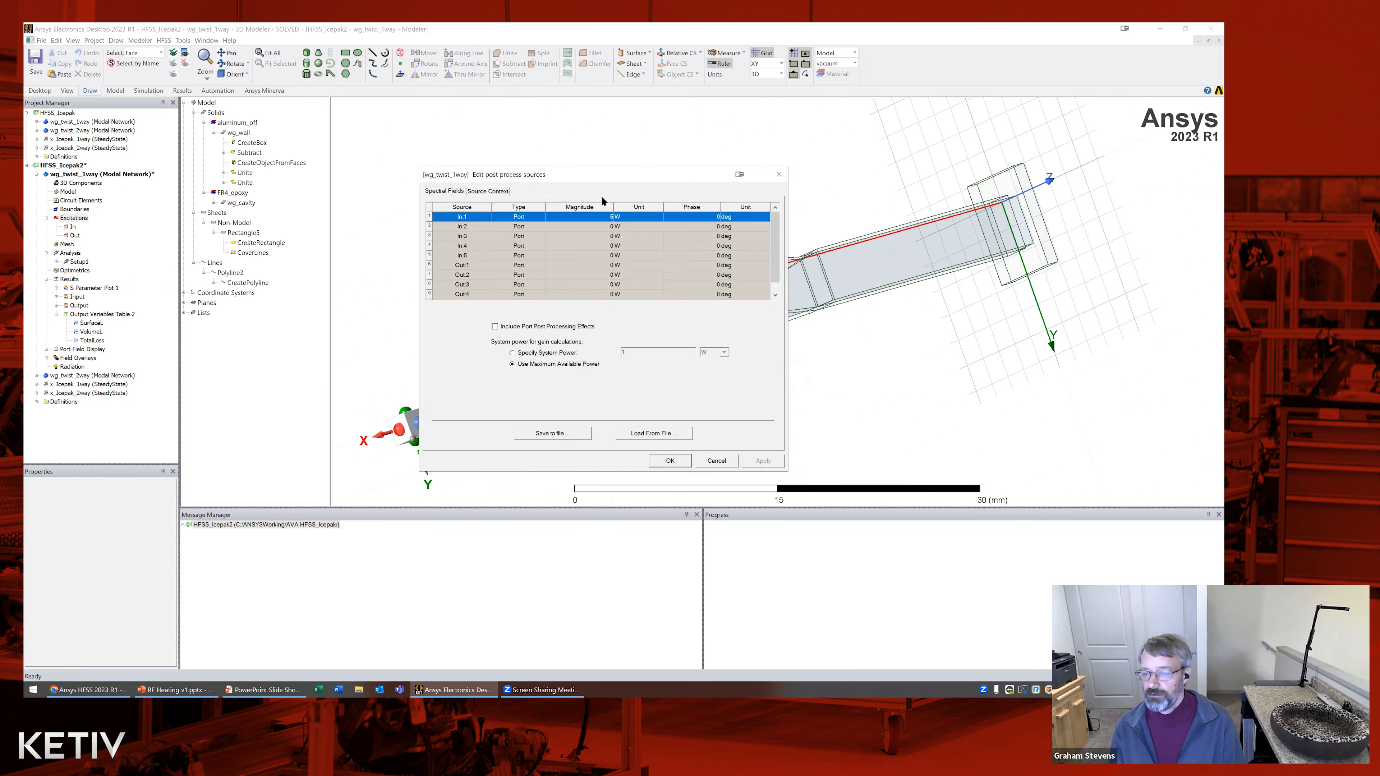
{"action": "left_click", "coordinate": [717, 461]}
{"action": "middle_click_drag", "start_coordinate": [840, 400], "coordinate": [821, 390]}
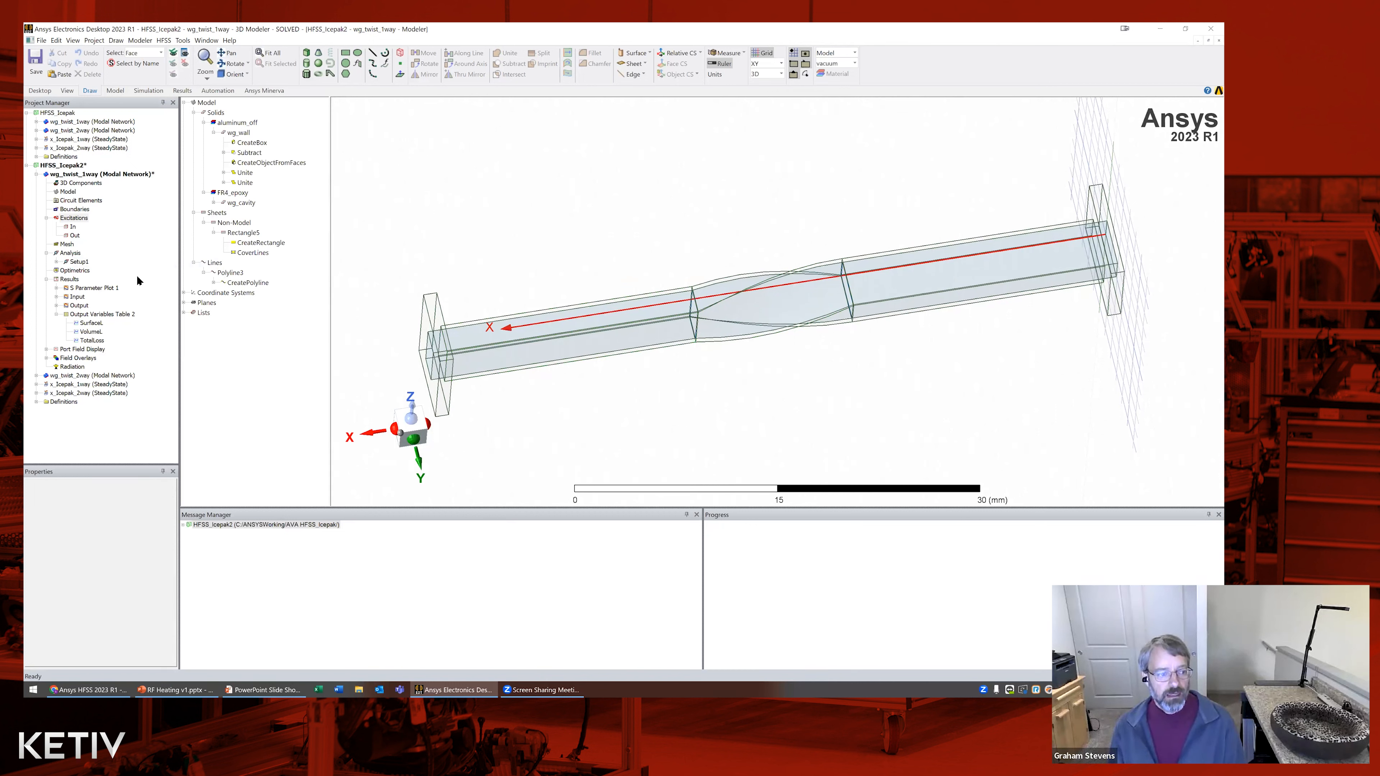
Open Setup1's driven solution settings and review the solution frequency, number of passes and maximum Delta S
{"action": "right_click", "coordinate": [78, 263]}
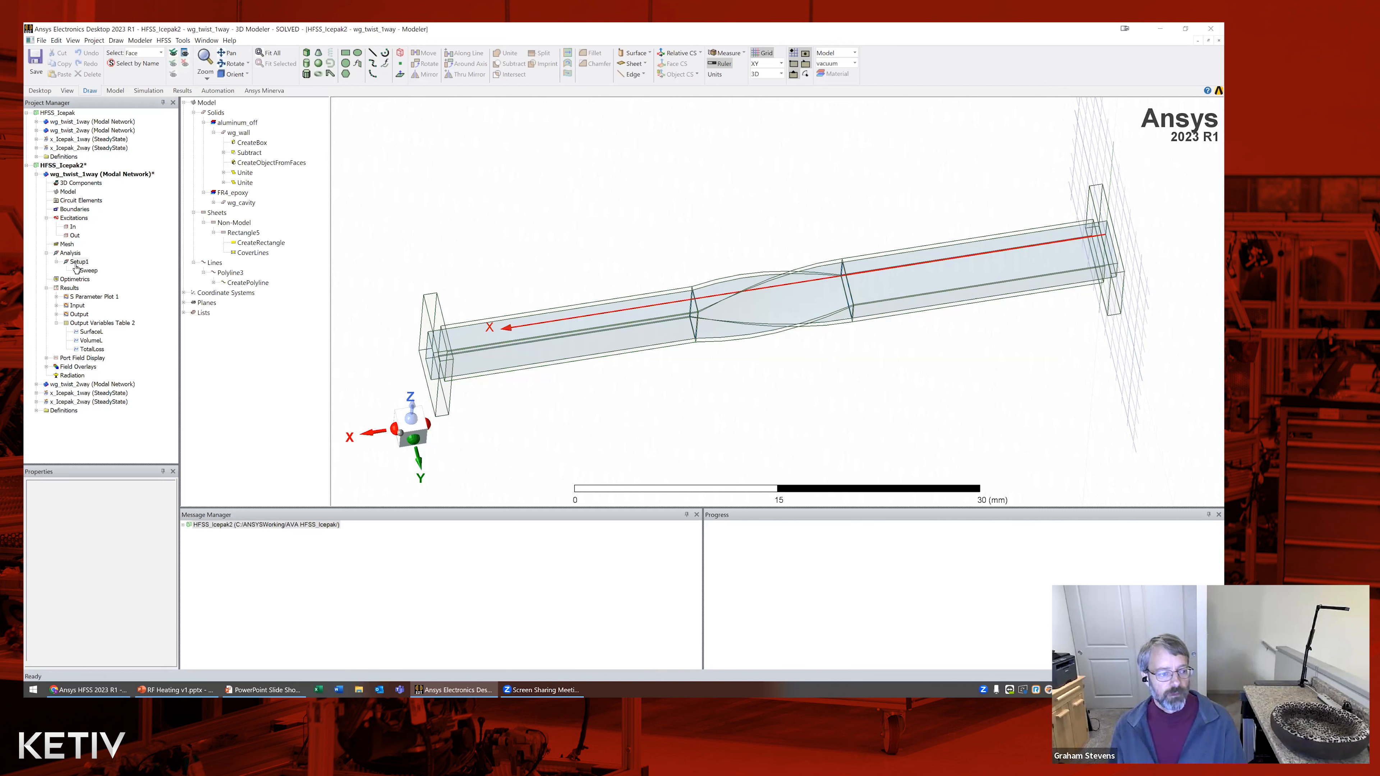
{"action": "left_click", "coordinate": [105, 315]}
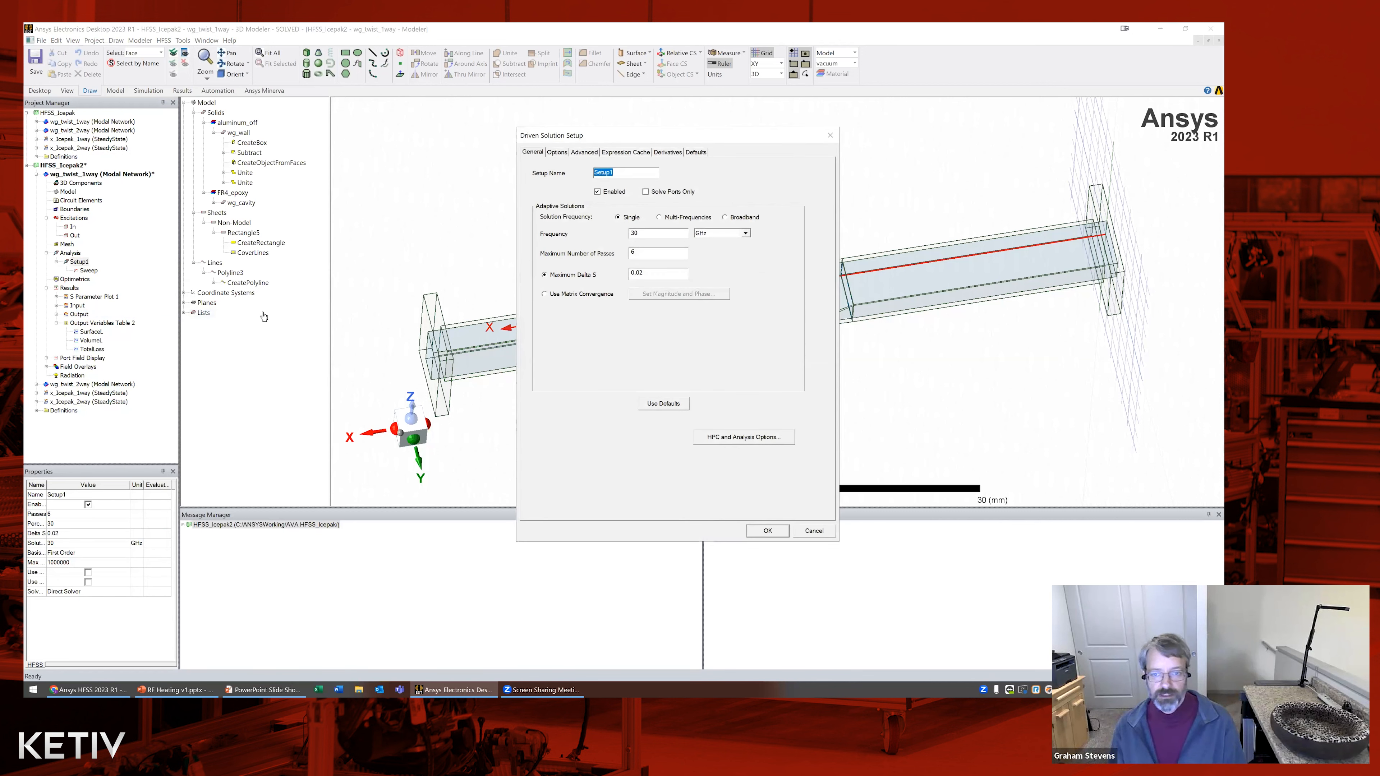
{"action": "left_click", "coordinate": [645, 236]}
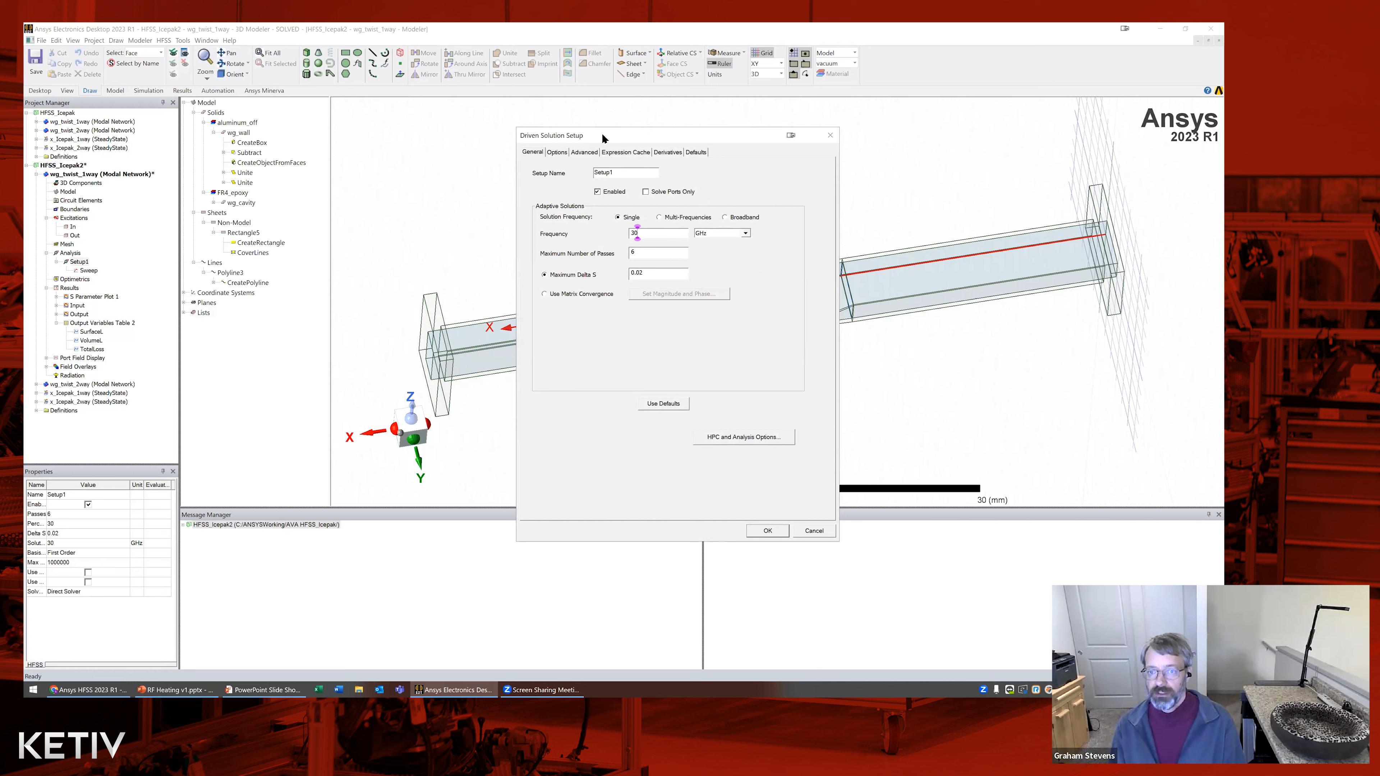
{"action": "left_click_drag", "start_coordinate": [603, 138], "coordinate": [570, 135]}
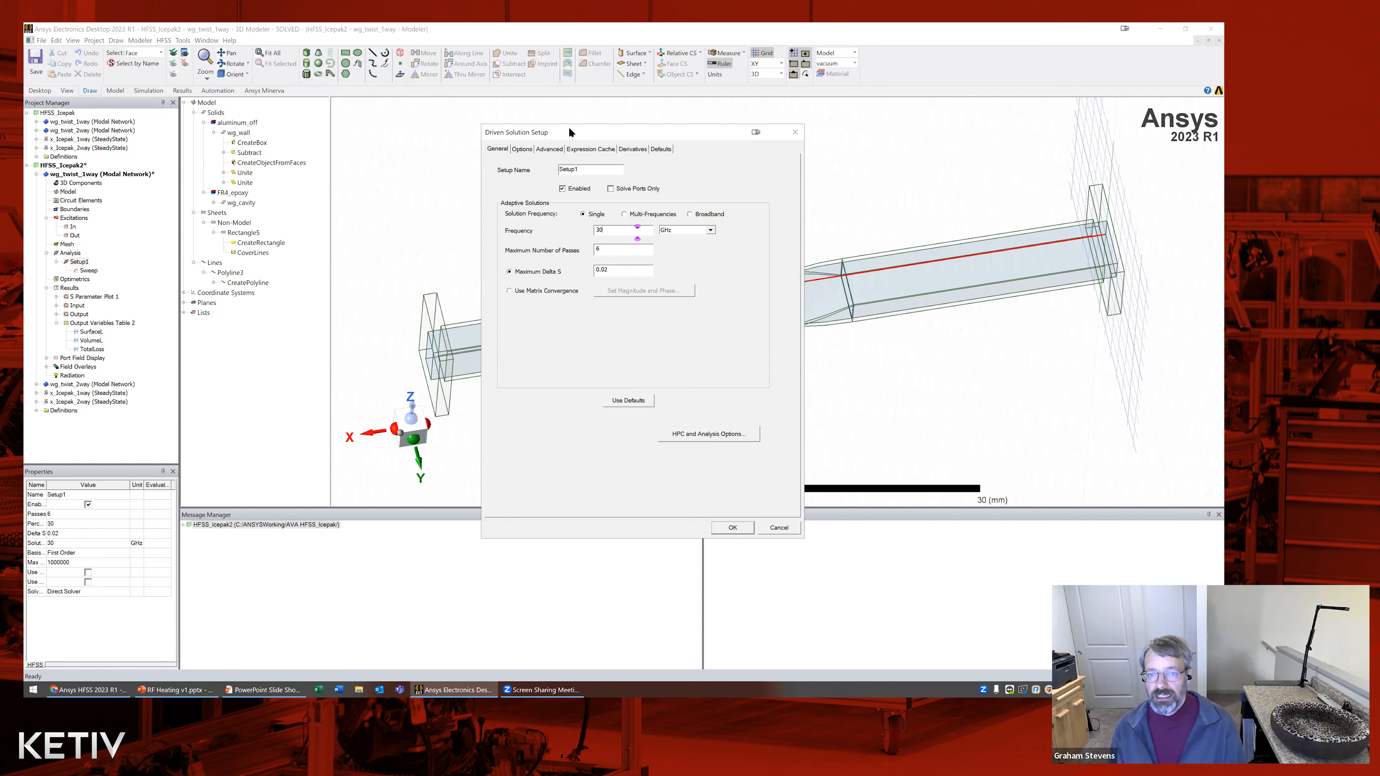
{"action": "left_click_drag", "start_coordinate": [569, 133], "coordinate": [570, 130]}
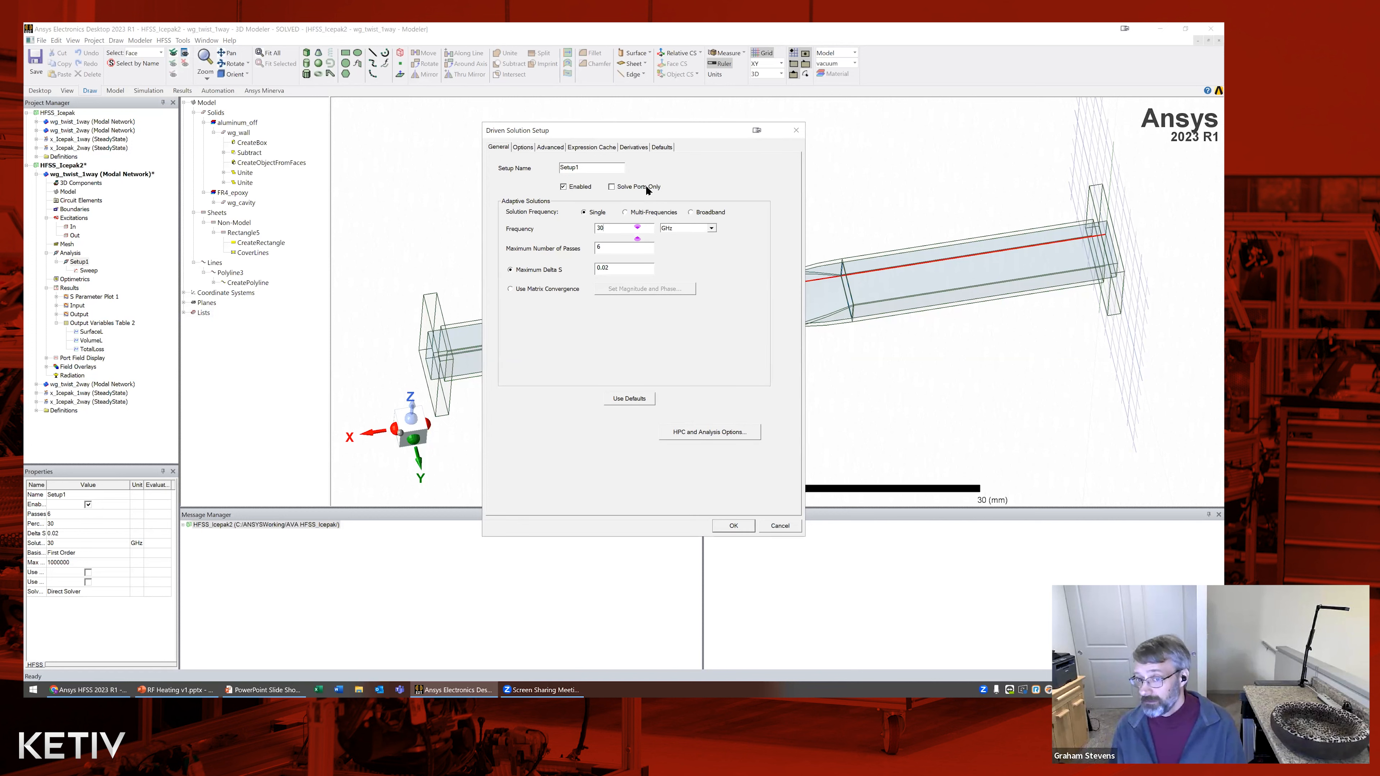
Examine Setup1's mesh, adaptive, solver, port and field-saving options, and close the setup without changes
{"action": "left_click", "coordinate": [523, 148]}
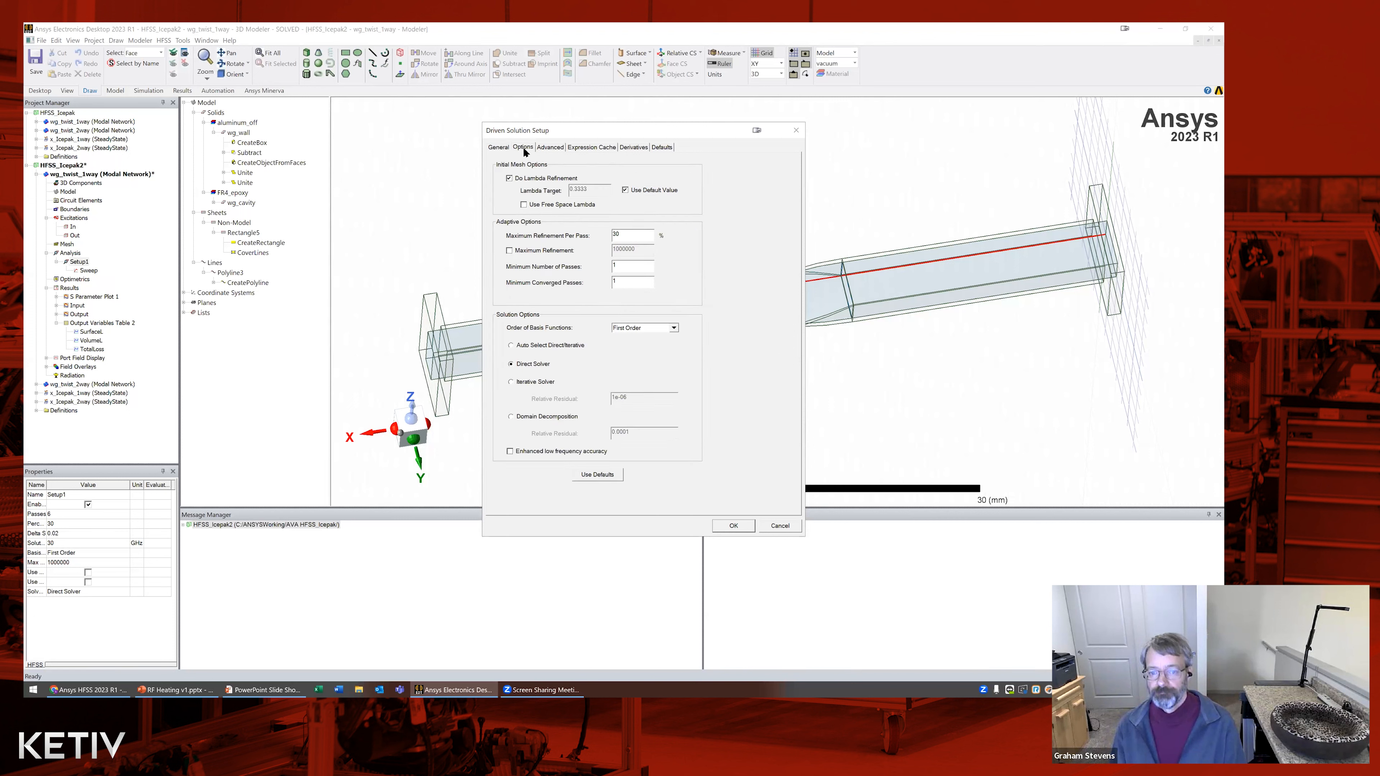
{"action": "left_click", "coordinate": [550, 148]}
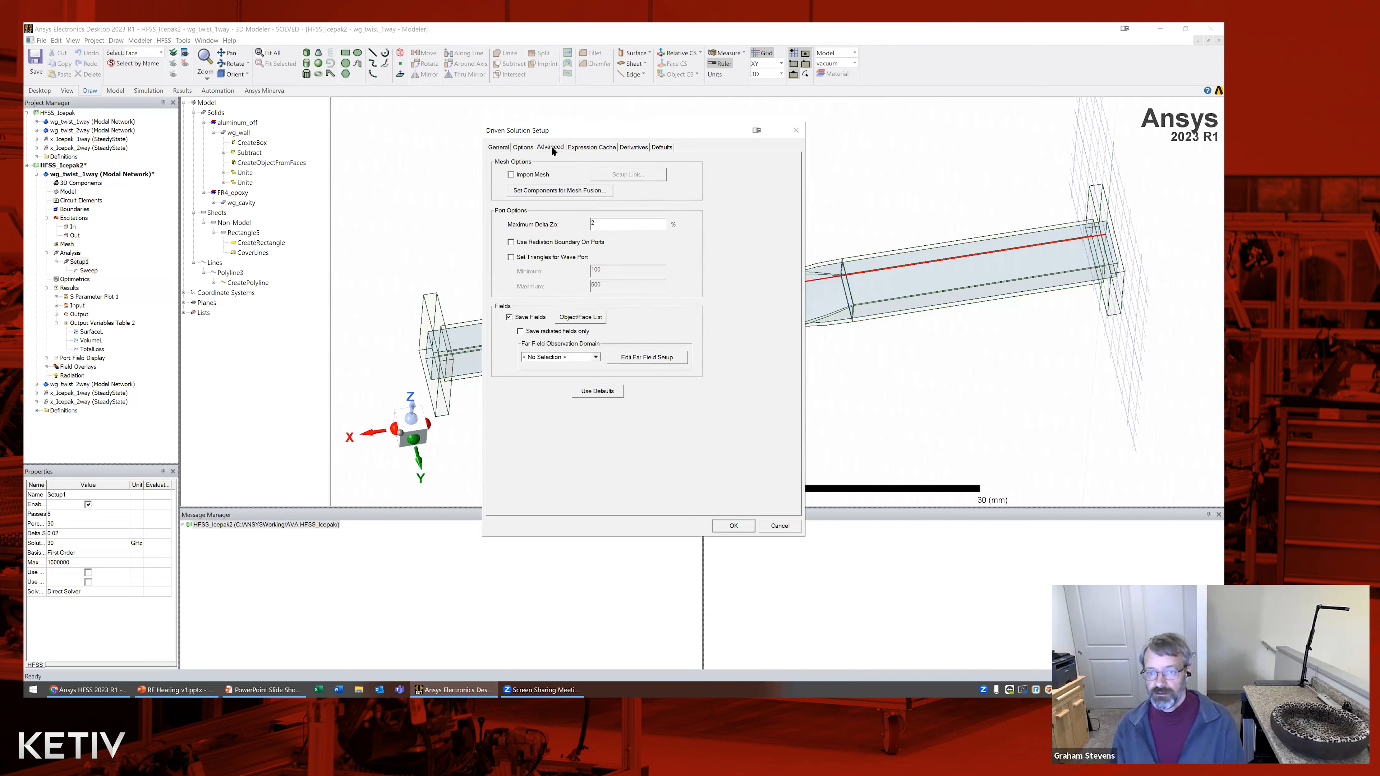
{"action": "left_click", "coordinate": [590, 148]}
{"action": "left_click", "coordinate": [523, 148]}
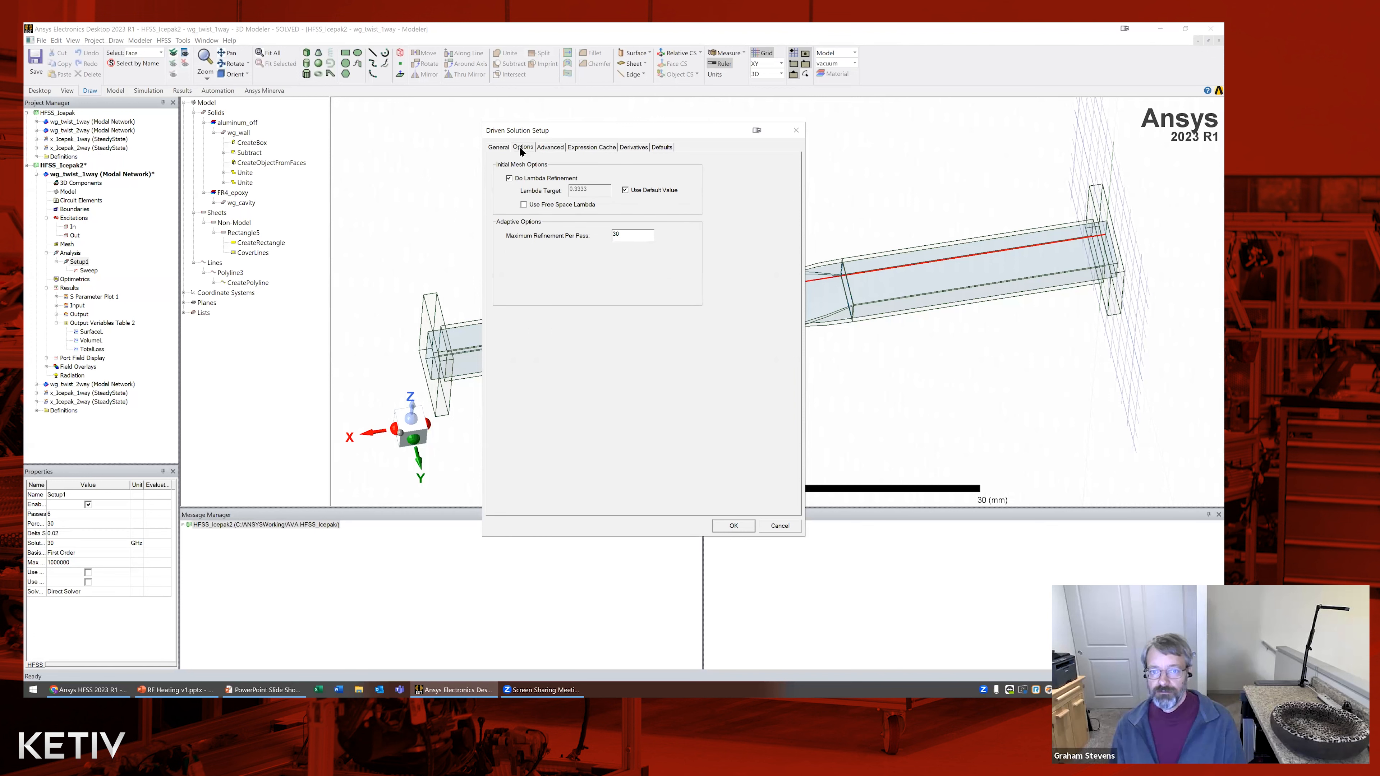
{"action": "left_click", "coordinate": [494, 148]}
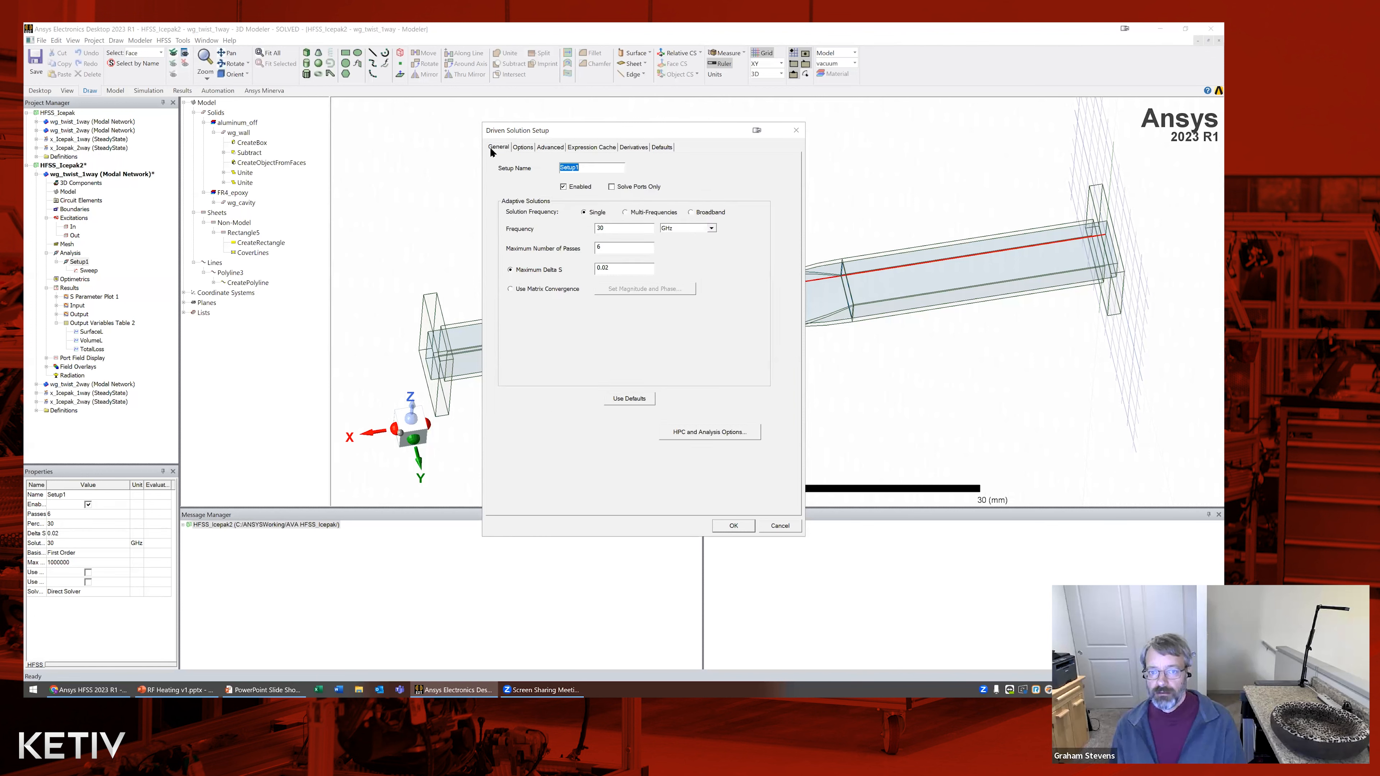
{"action": "left_click_drag", "start_coordinate": [557, 136], "coordinate": [560, 132]}
{"action": "left_click", "coordinate": [522, 148]}
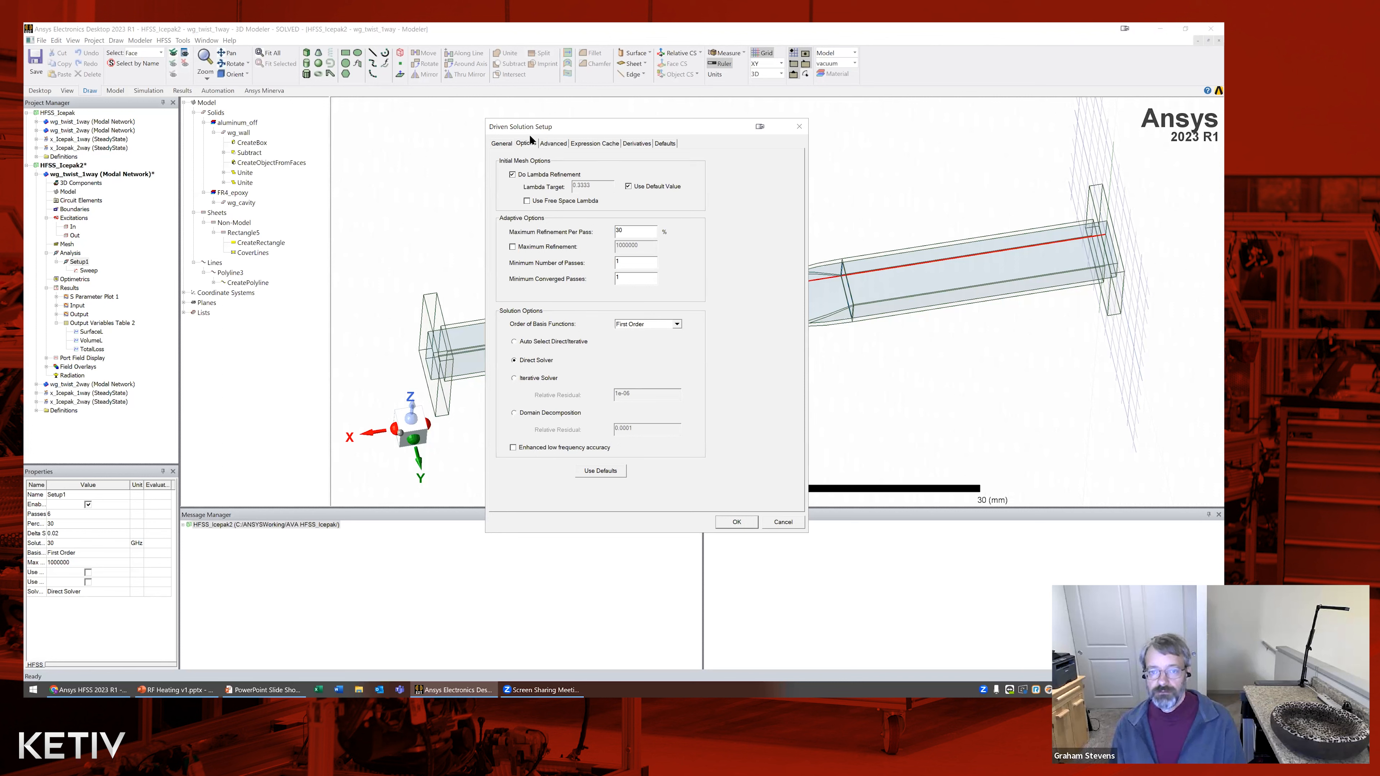
{"action": "left_click", "coordinate": [552, 144]}
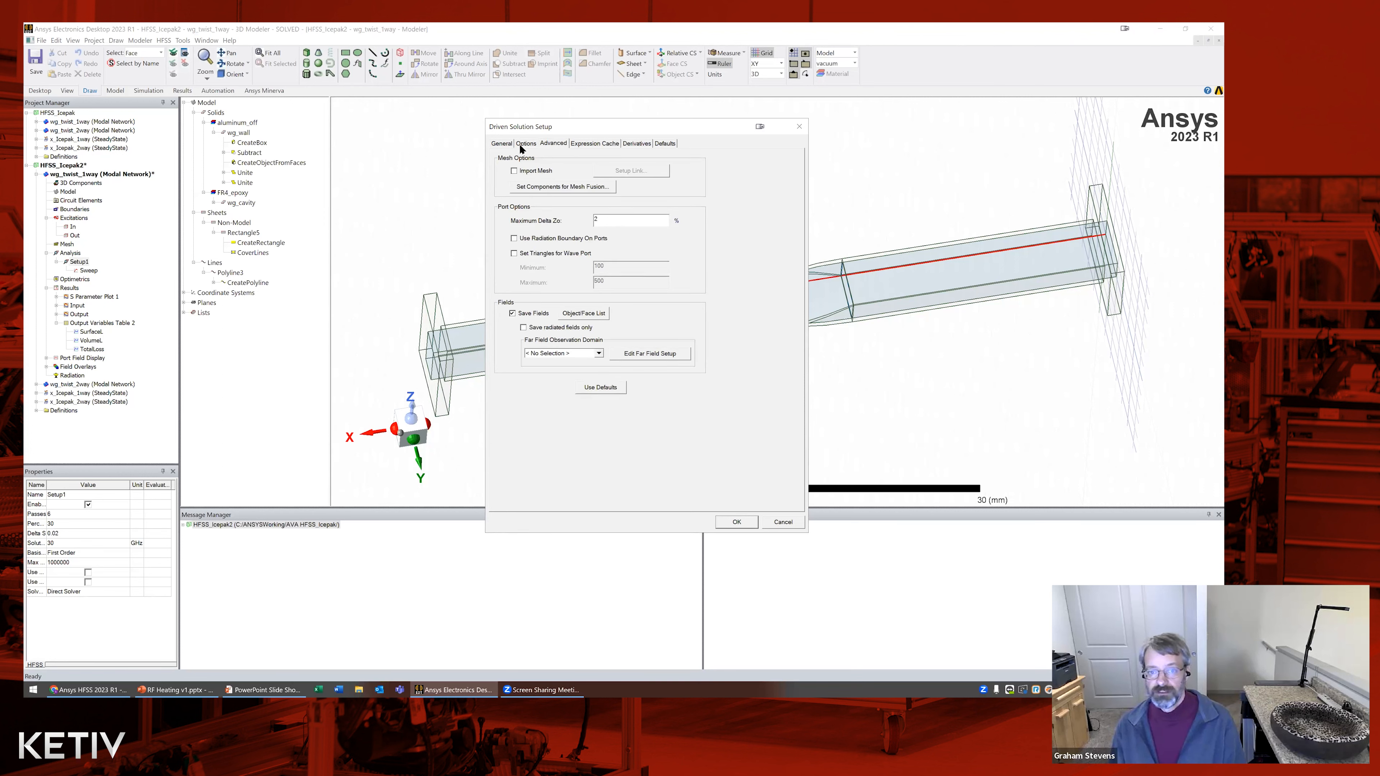
{"action": "left_click", "coordinate": [509, 146]}
{"action": "left_click", "coordinate": [781, 521]}
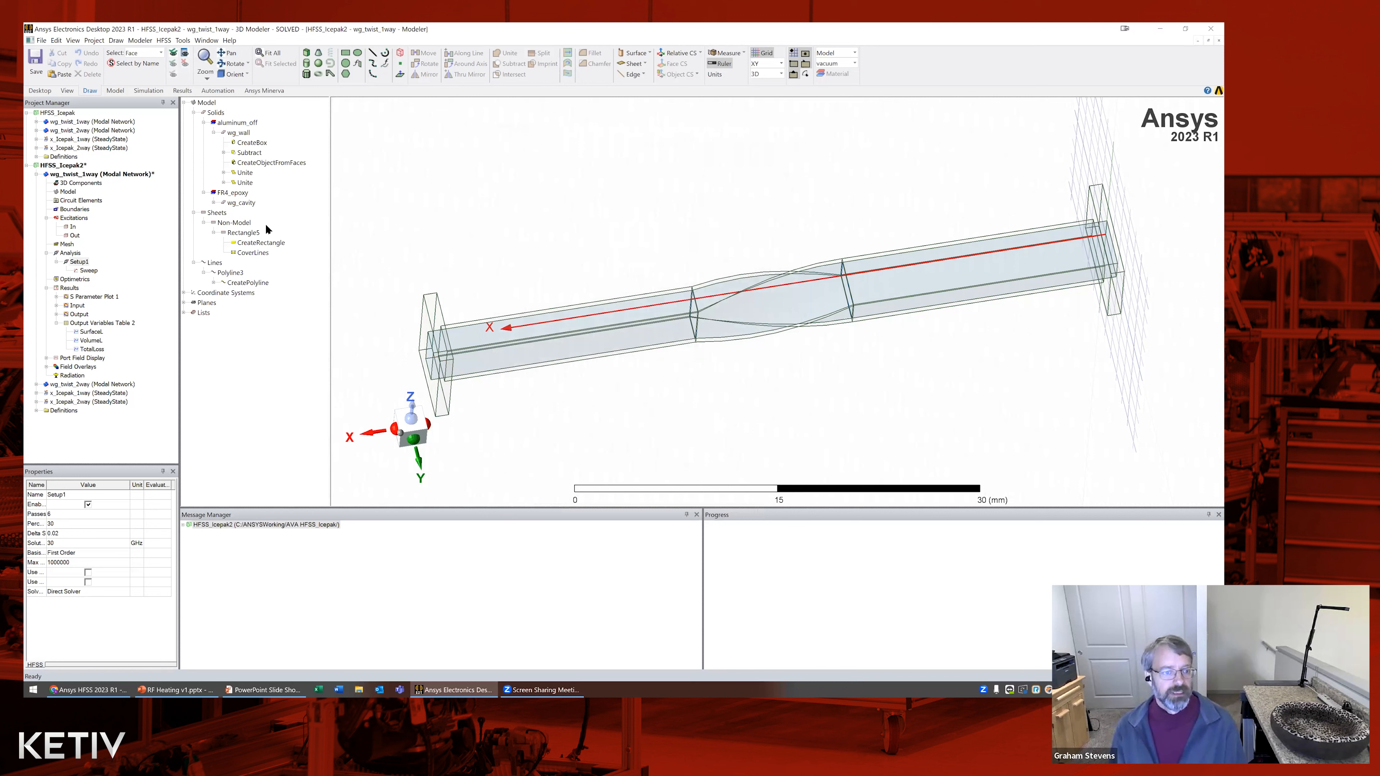
Inspect the CreateBox operation and the subtracted Box3 in wg_wall's history, and view the available Boolean operations
{"action": "left_click", "coordinate": [243, 136]}
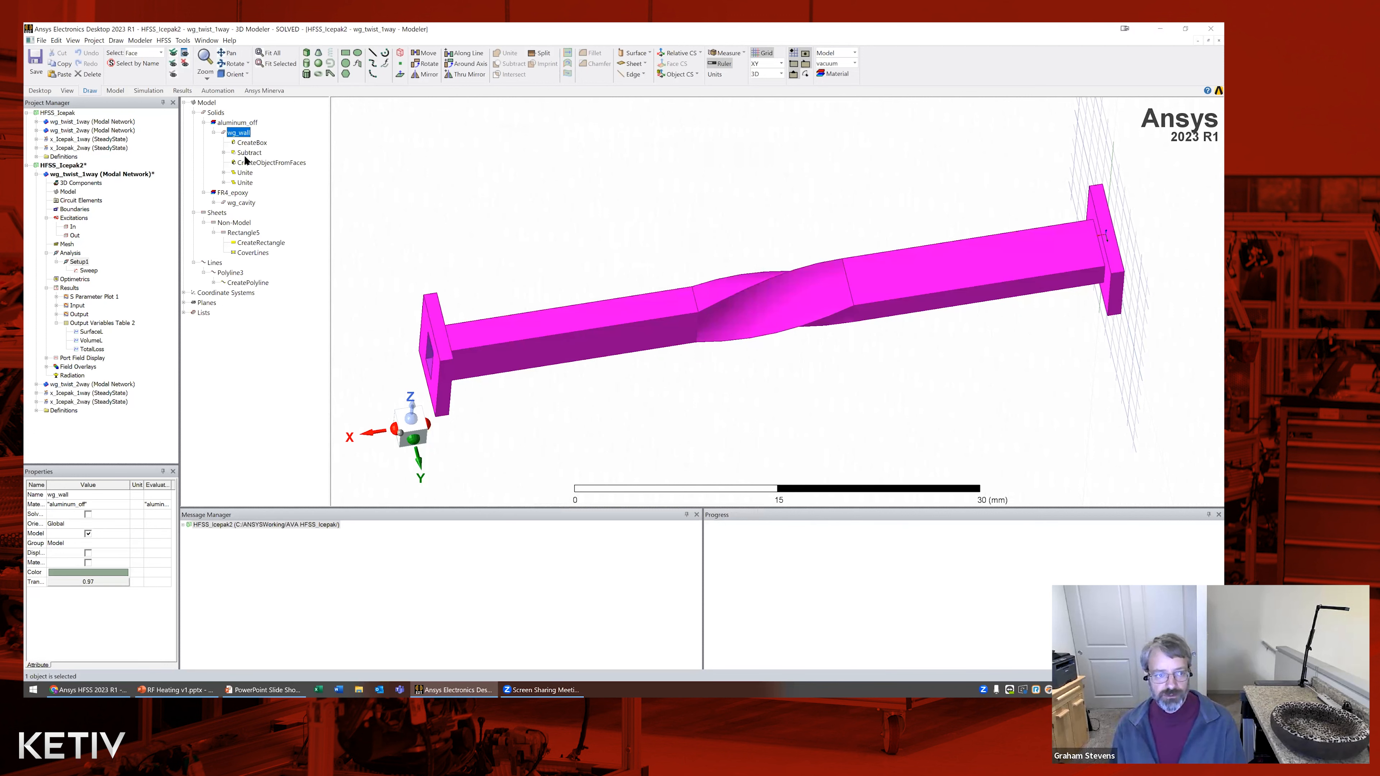
{"action": "left_click", "coordinate": [251, 144]}
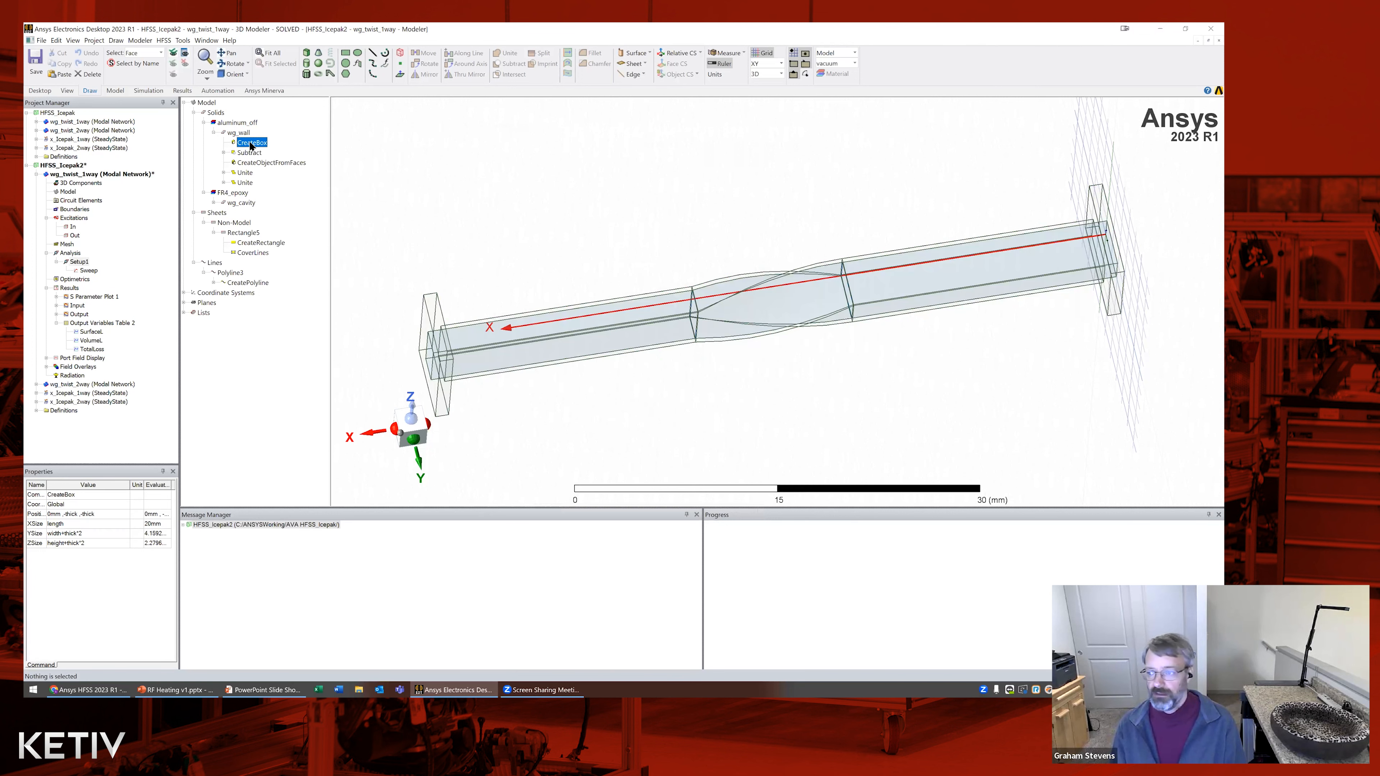
{"action": "left_click", "coordinate": [231, 154]}
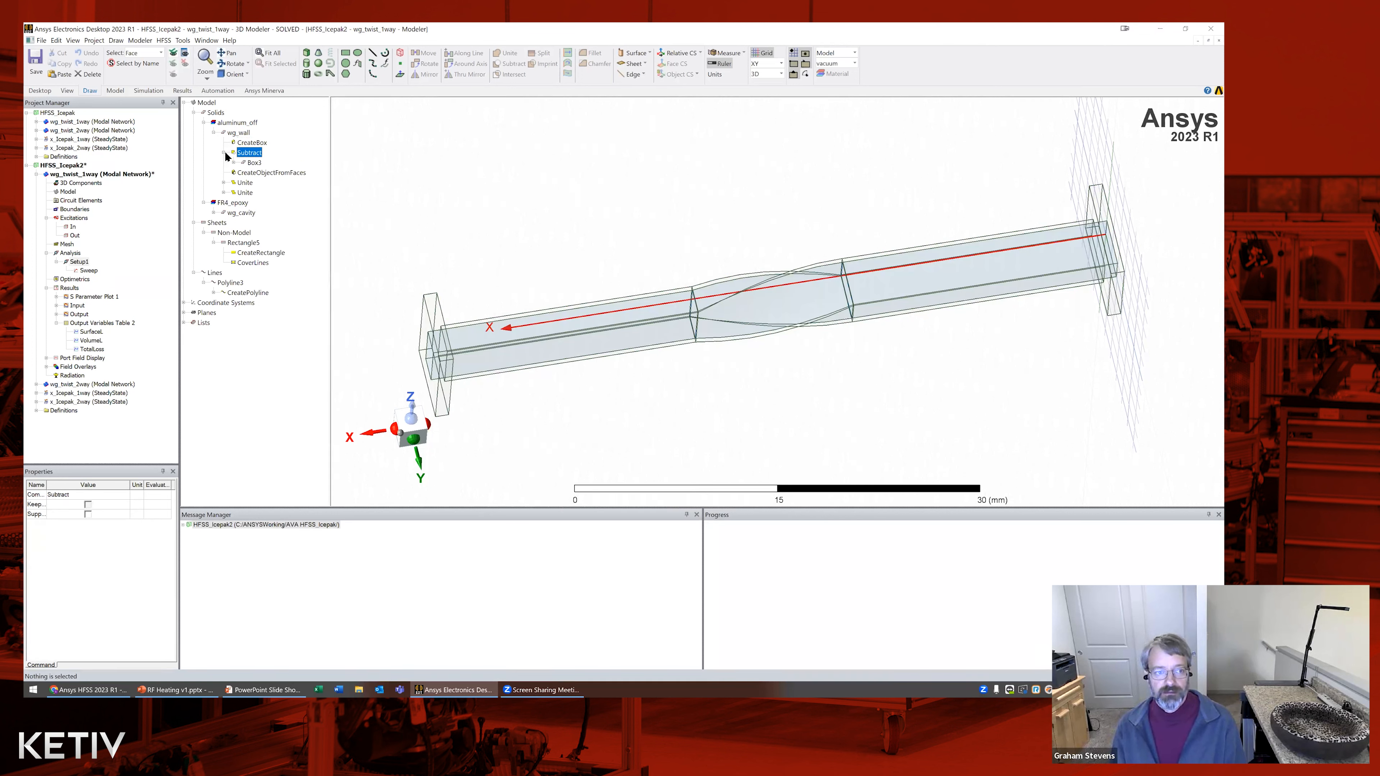
{"action": "left_click", "coordinate": [254, 162]}
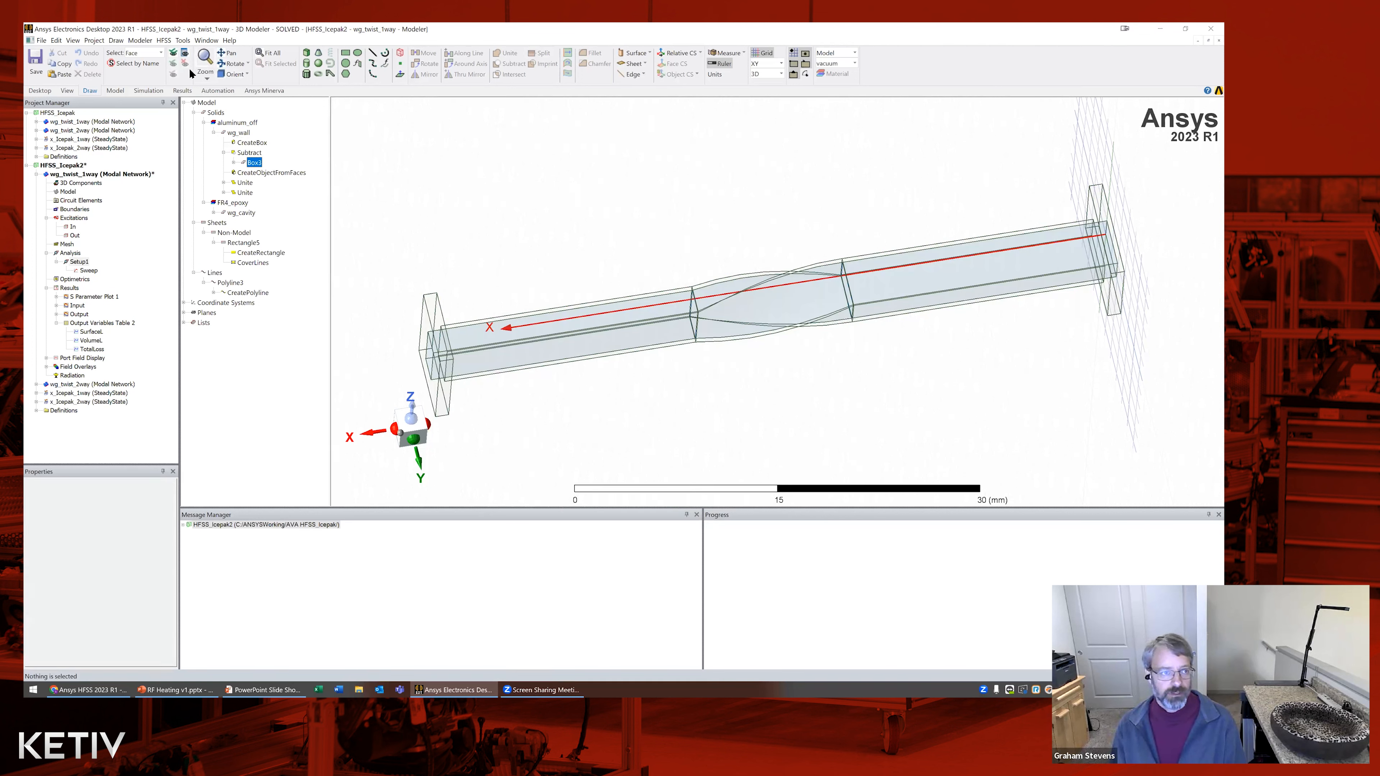
{"action": "left_click", "coordinate": [140, 40]}
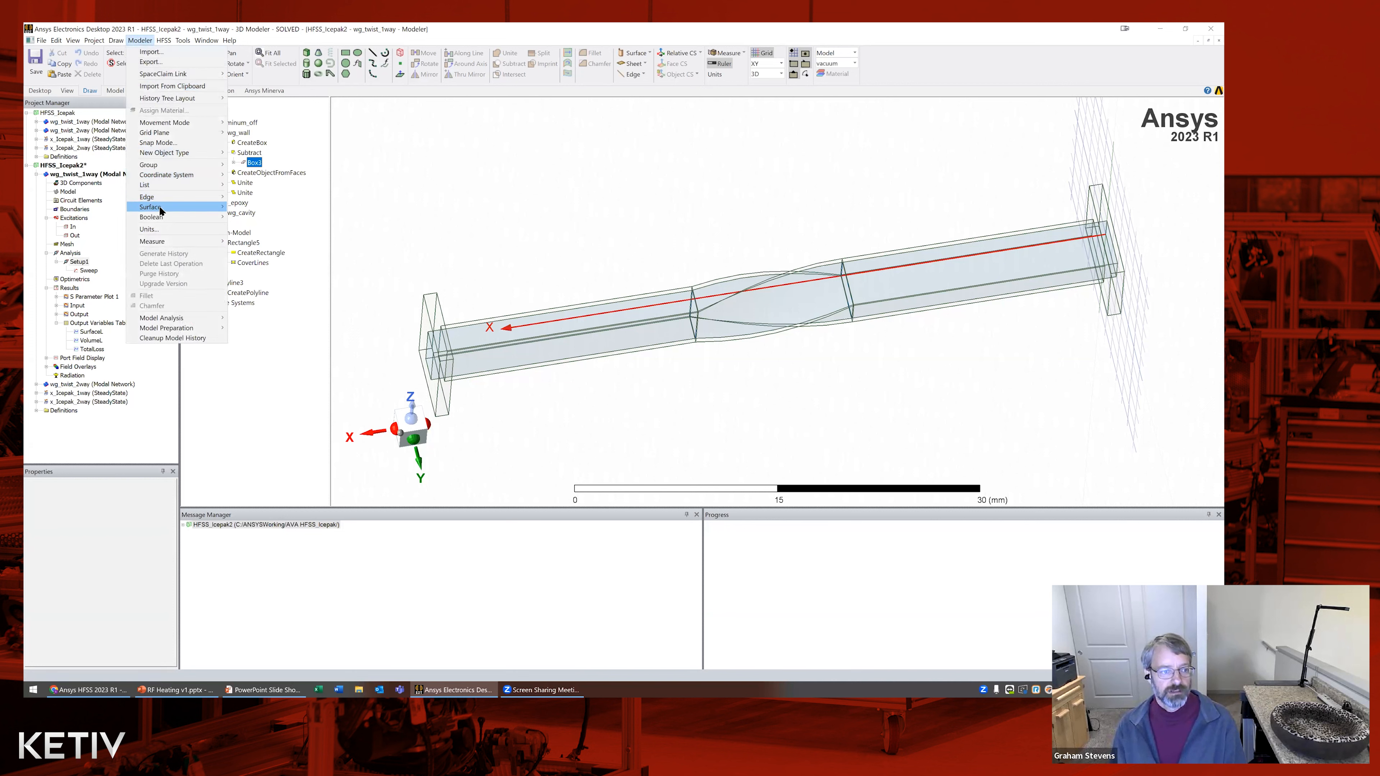
{"action": "mouse_move", "coordinate": [161, 211]}
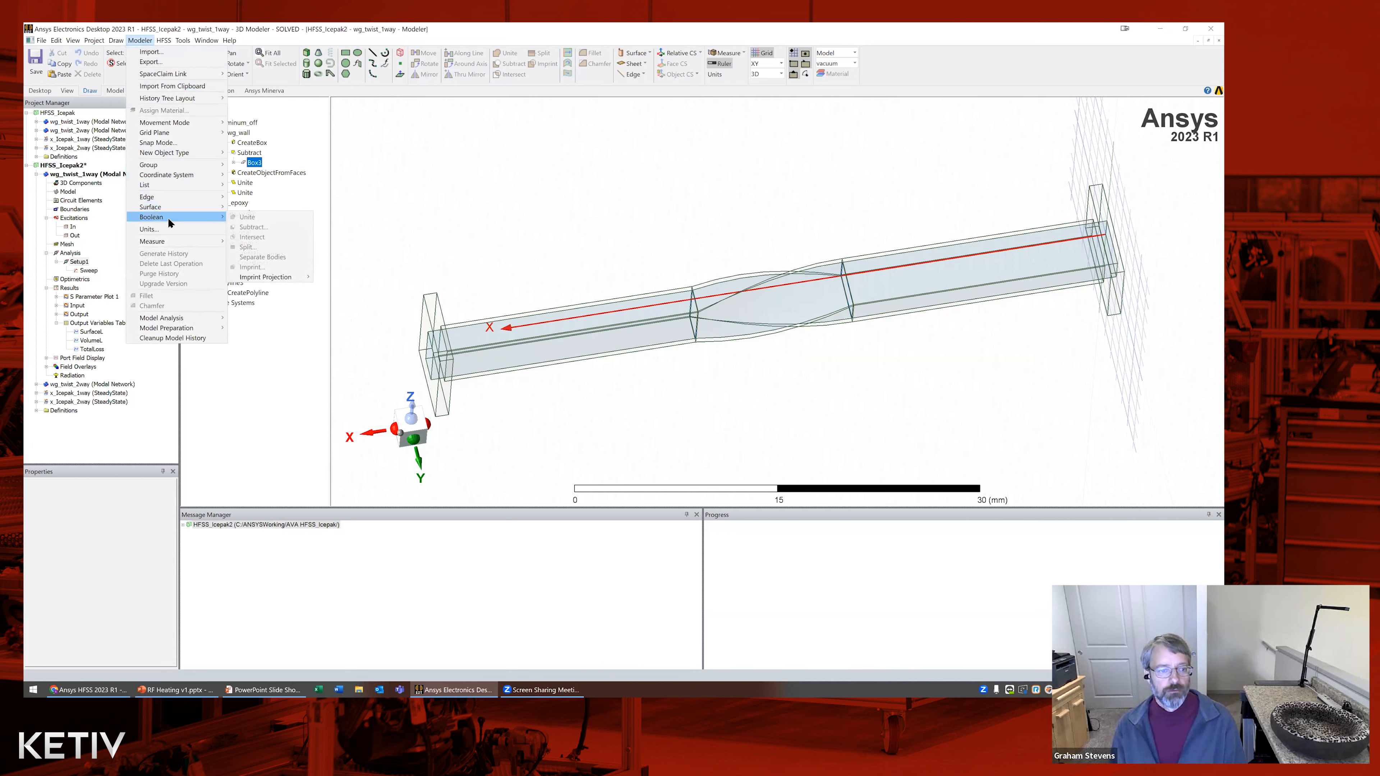
{"action": "left_click", "coordinate": [269, 355]}
Show the Non-Model sheet group and Polyline3 in the active view
{"action": "mouse_move", "coordinate": [881, 340]}
{"action": "middle_mouse_down"}
{"action": "mouse_move", "coordinate": [892, 348]}
{"action": "mouse_move", "coordinate": [613, 199]}
{"action": "mouse_move", "coordinate": [330, 294]}
{"action": "middle_mouse_up"}
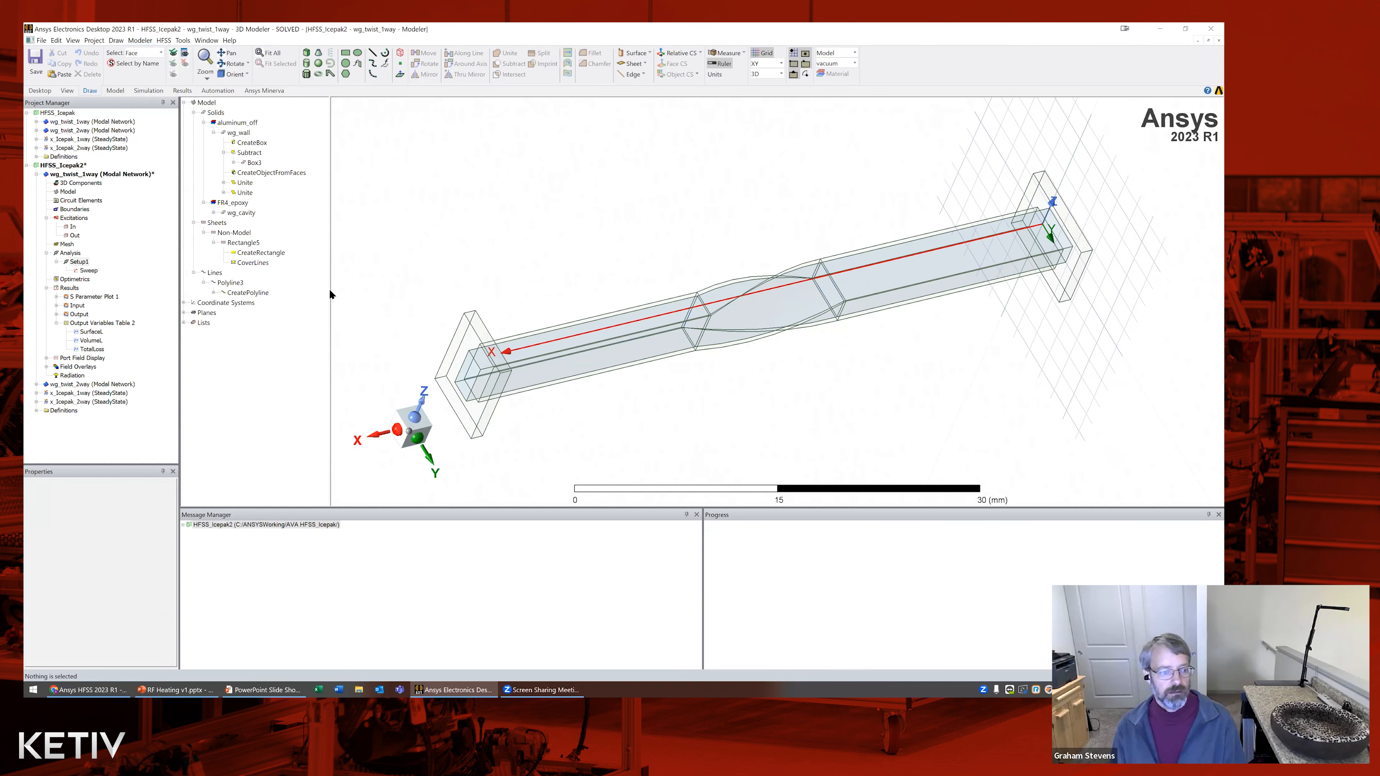
{"action": "left_click", "coordinate": [232, 285]}
{"action": "right_click", "coordinate": [237, 233]}
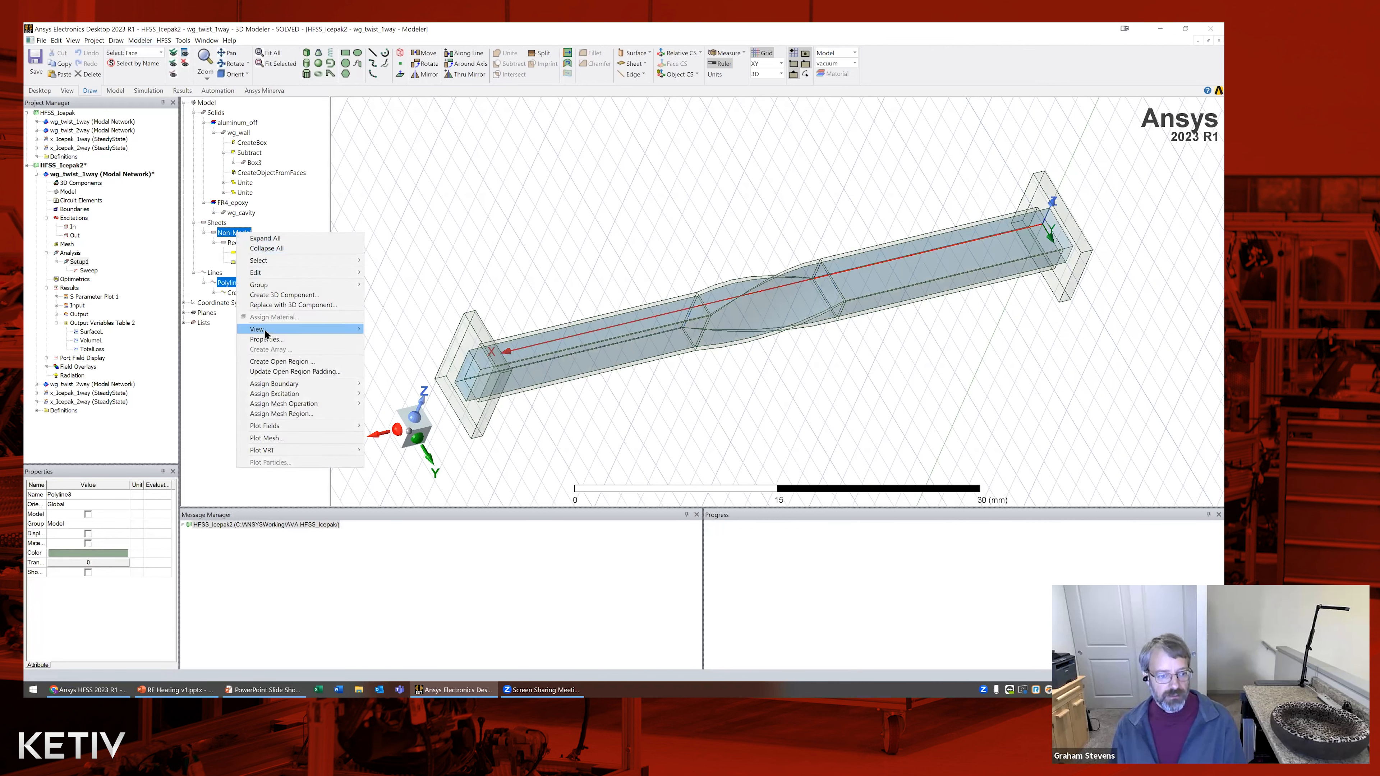
{"action": "mouse_move", "coordinate": [266, 332]}
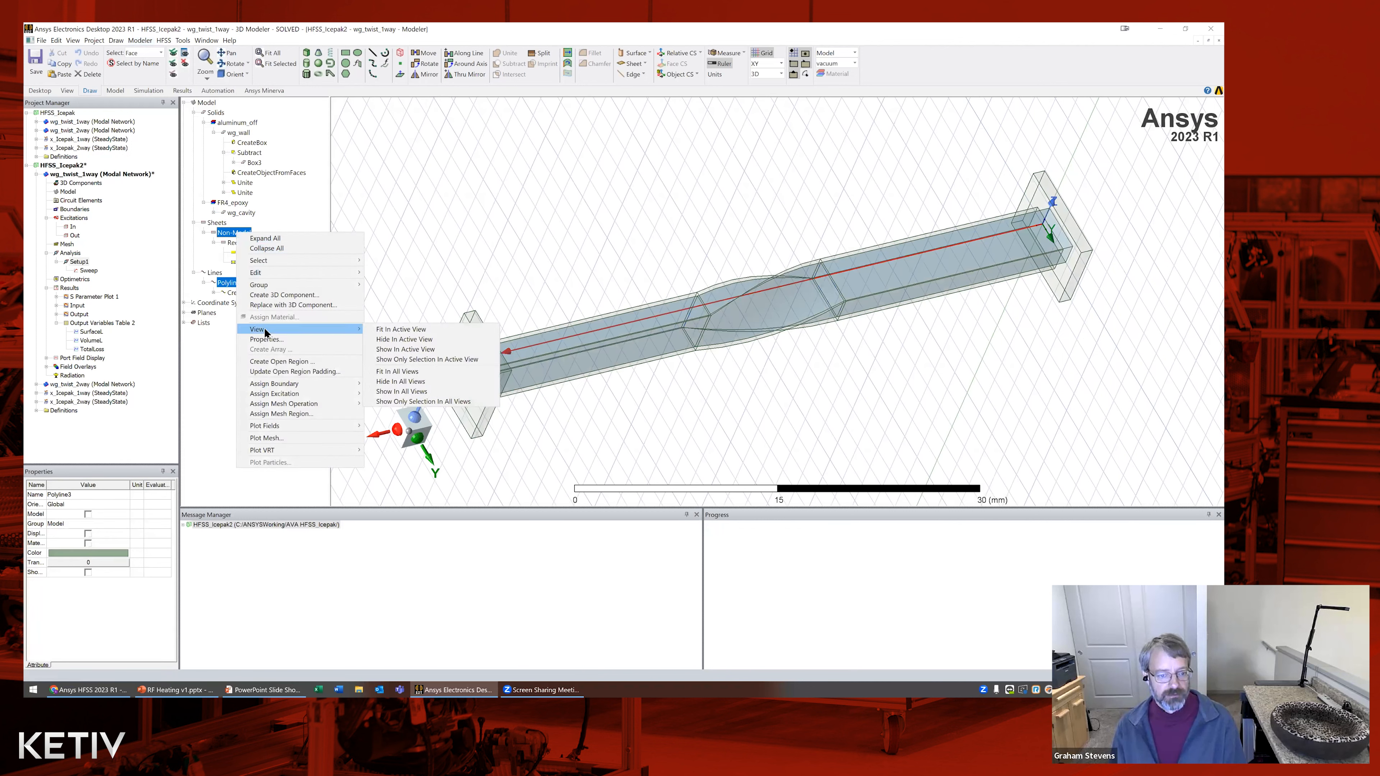
{"action": "left_click", "coordinate": [387, 351]}
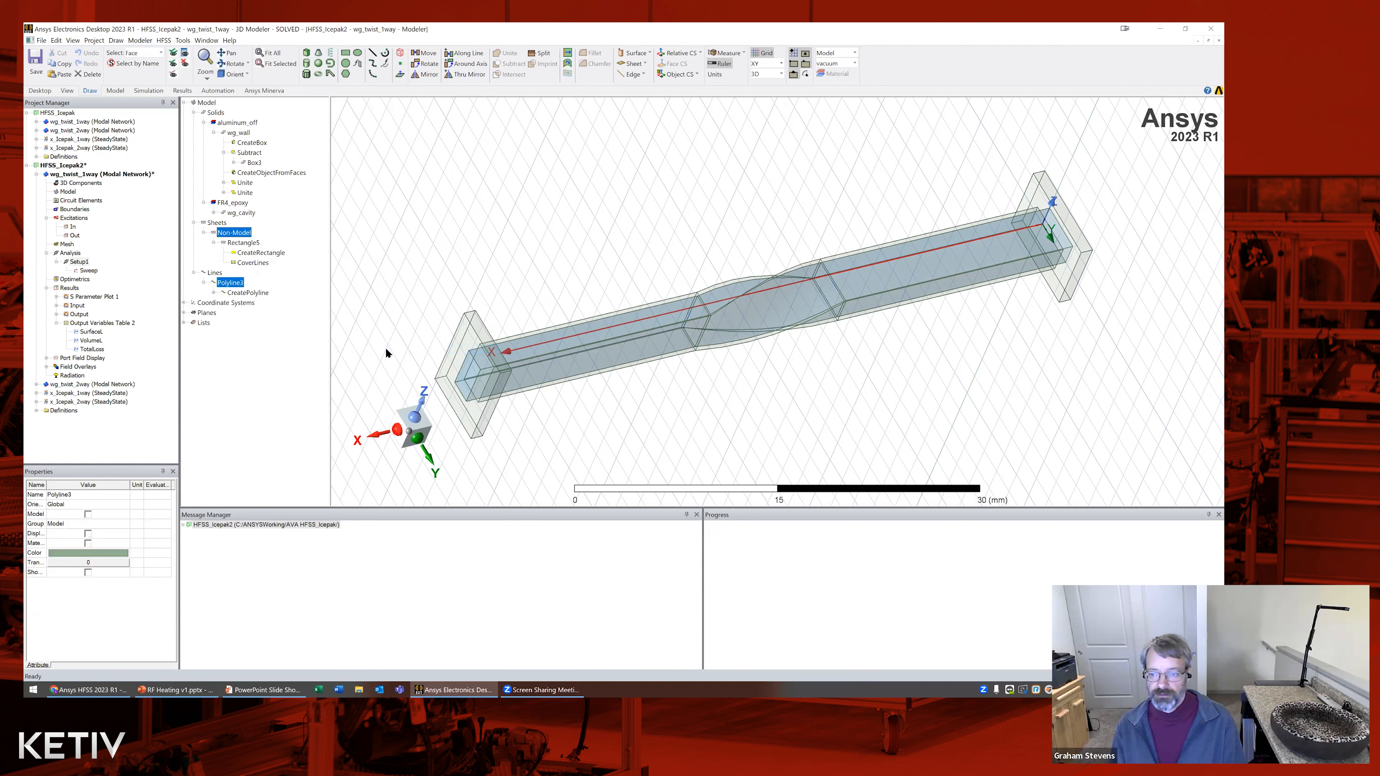
Show only Polyline3 in the active view, hiding the rest of the waveguide model
{"action": "left_click", "coordinate": [238, 235]}
{"action": "left_click", "coordinate": [230, 283]}
{"action": "right_click", "coordinate": [229, 283]}
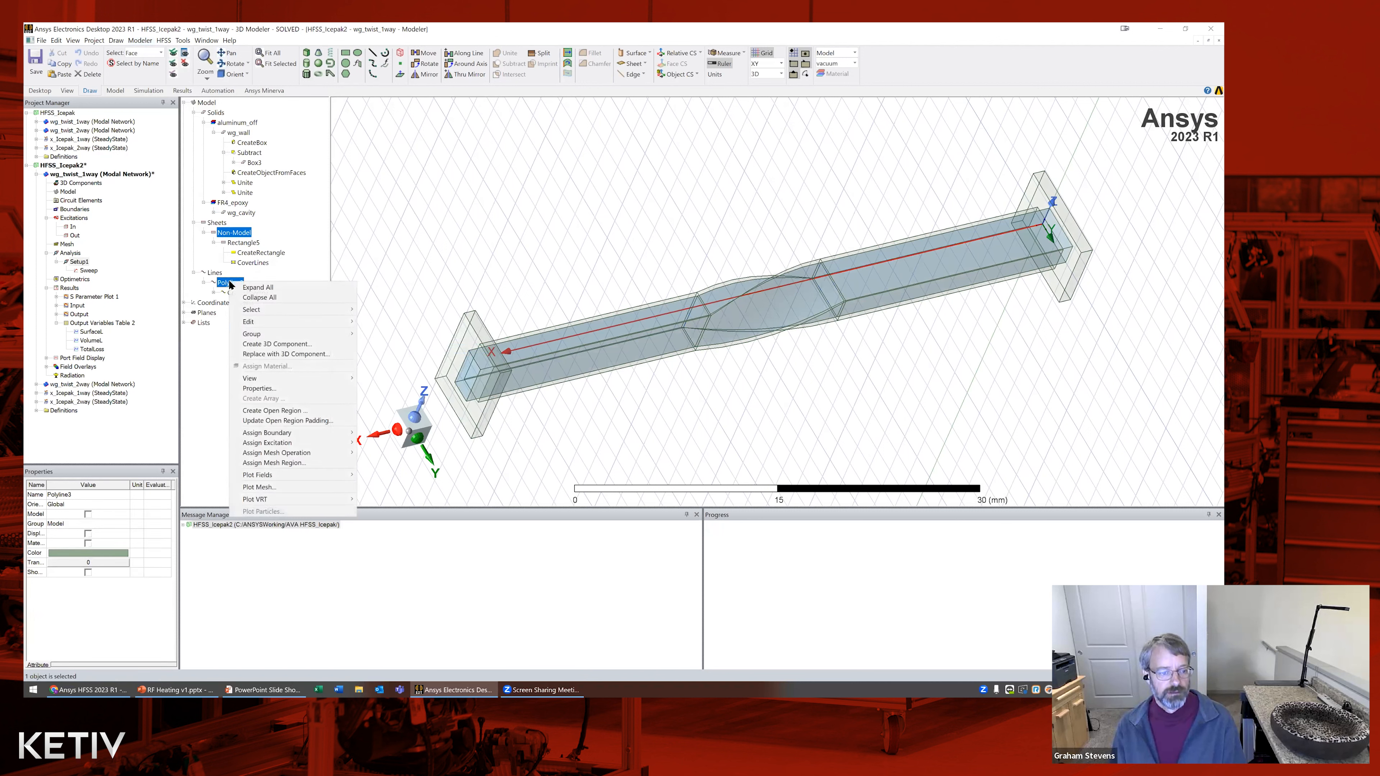
{"action": "mouse_move", "coordinate": [317, 379]}
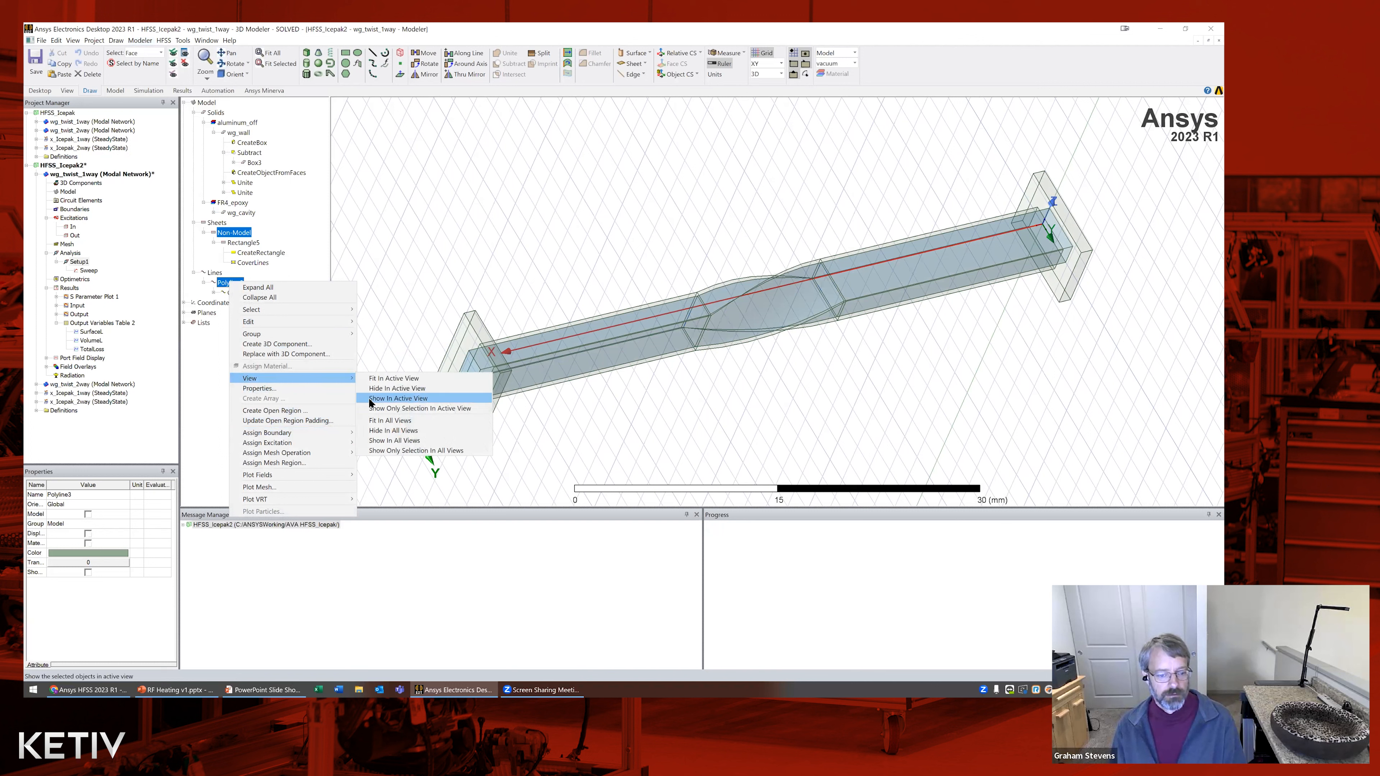
{"action": "left_click", "coordinate": [383, 408]}
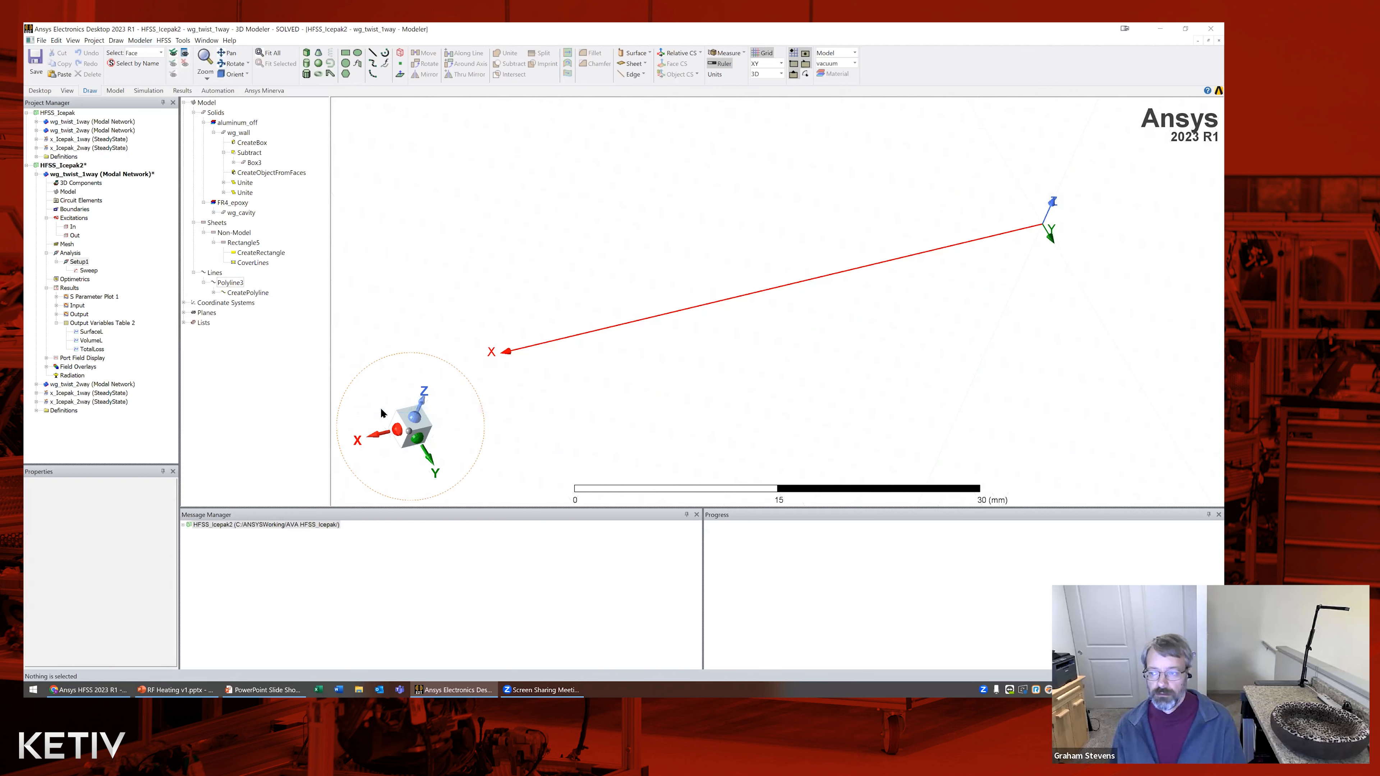
Show Rectangle5 in the active view as well and fit all visible objects in the window
{"action": "left_click", "coordinate": [238, 245]}
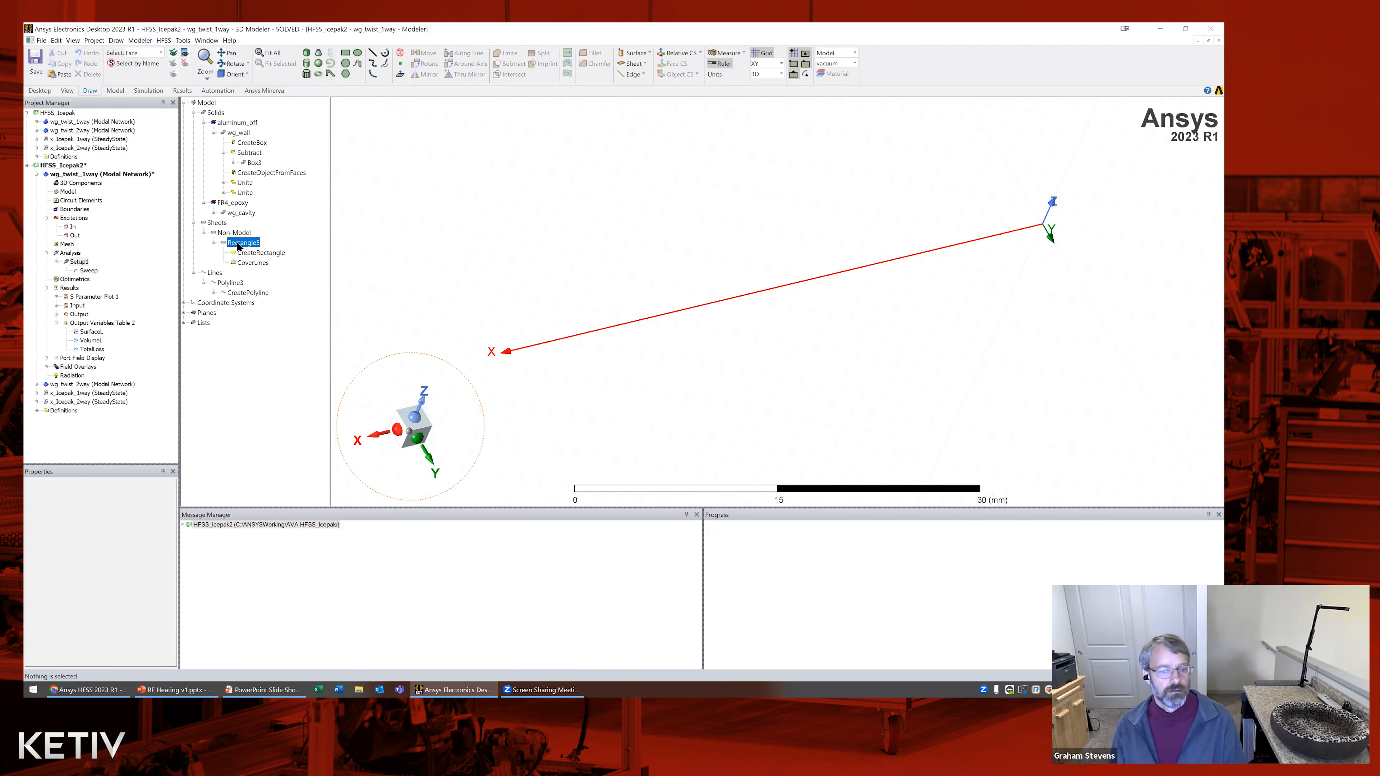
{"action": "right_click", "coordinate": [238, 246]}
{"action": "mouse_move", "coordinate": [273, 341]}
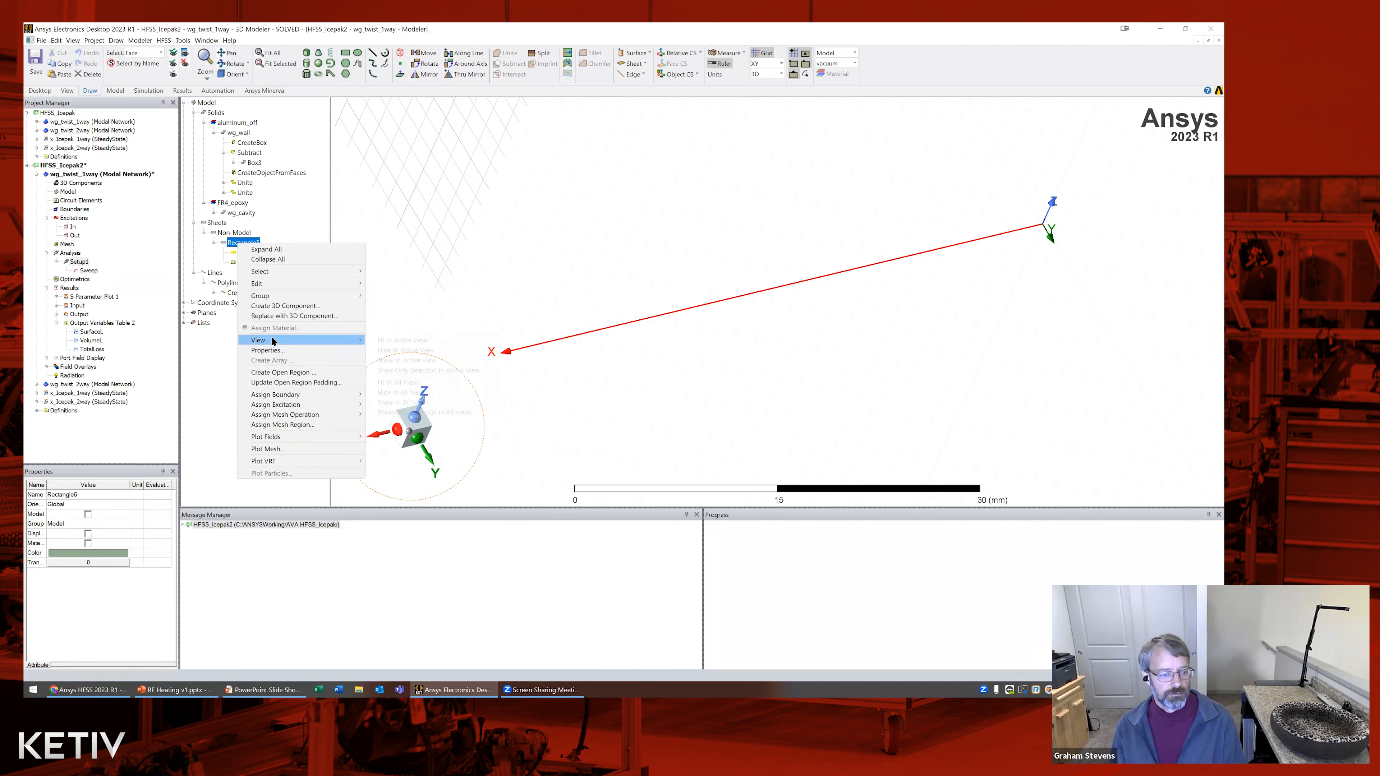
{"action": "left_click", "coordinate": [399, 358]}
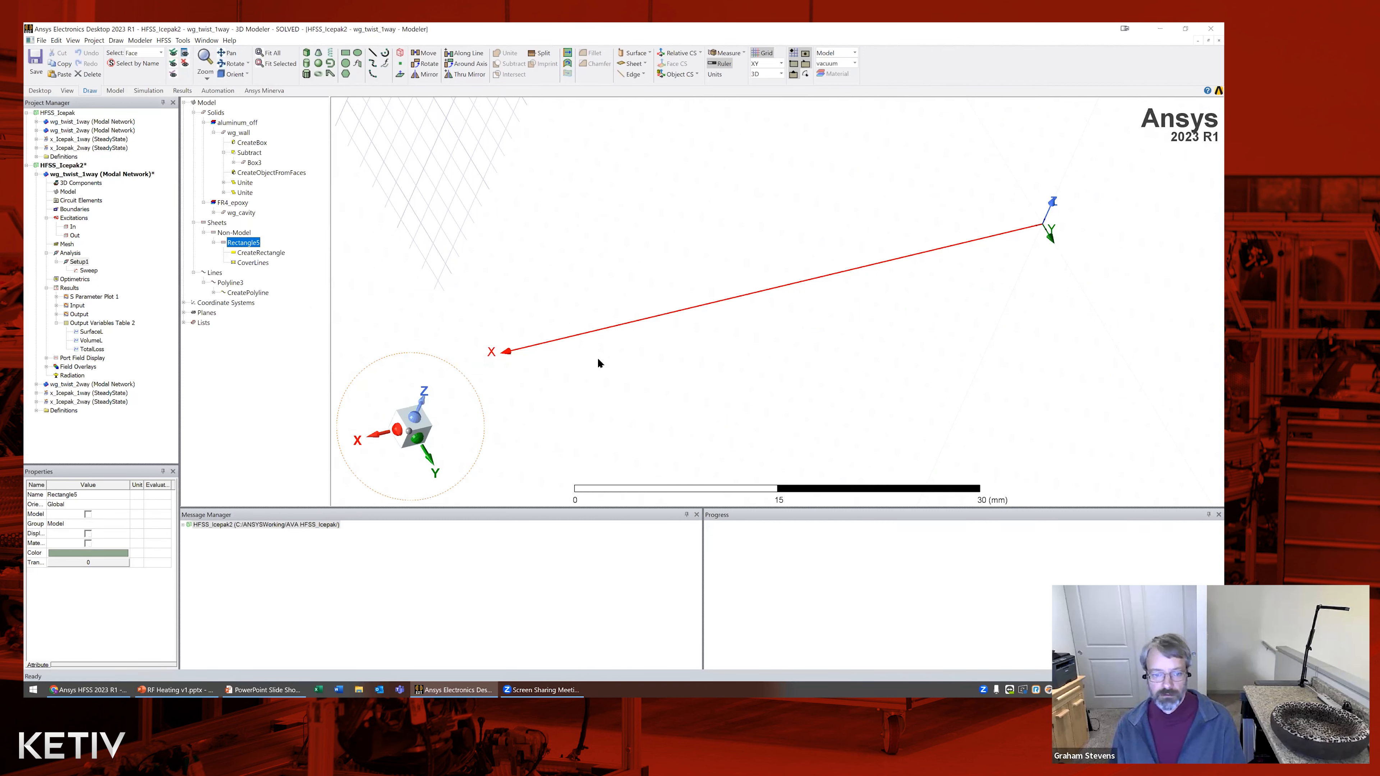
{"action": "left_click", "coordinate": [273, 53]}
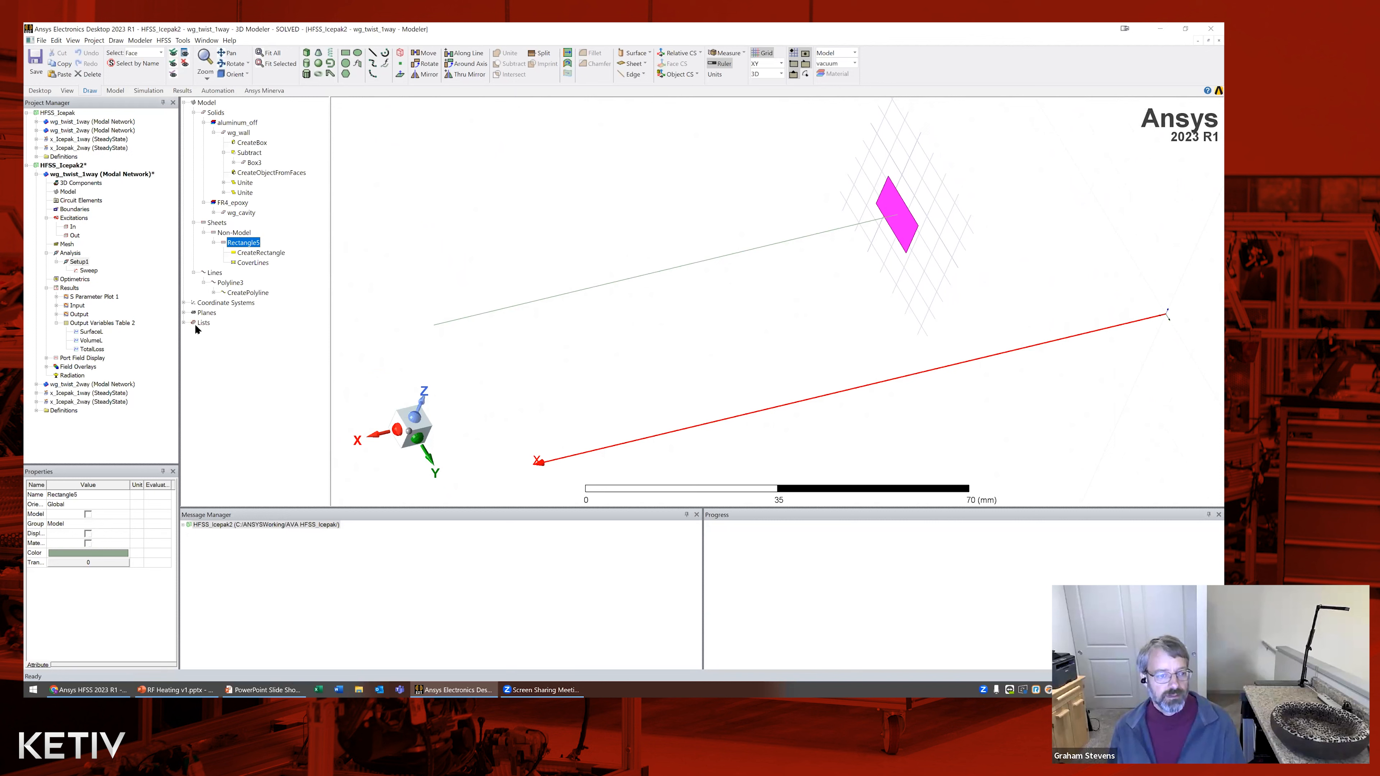
Turn Rectangle5 and Polyline3 into model objects by enabling their Model property
{"action": "left_click", "coordinate": [88, 514]}
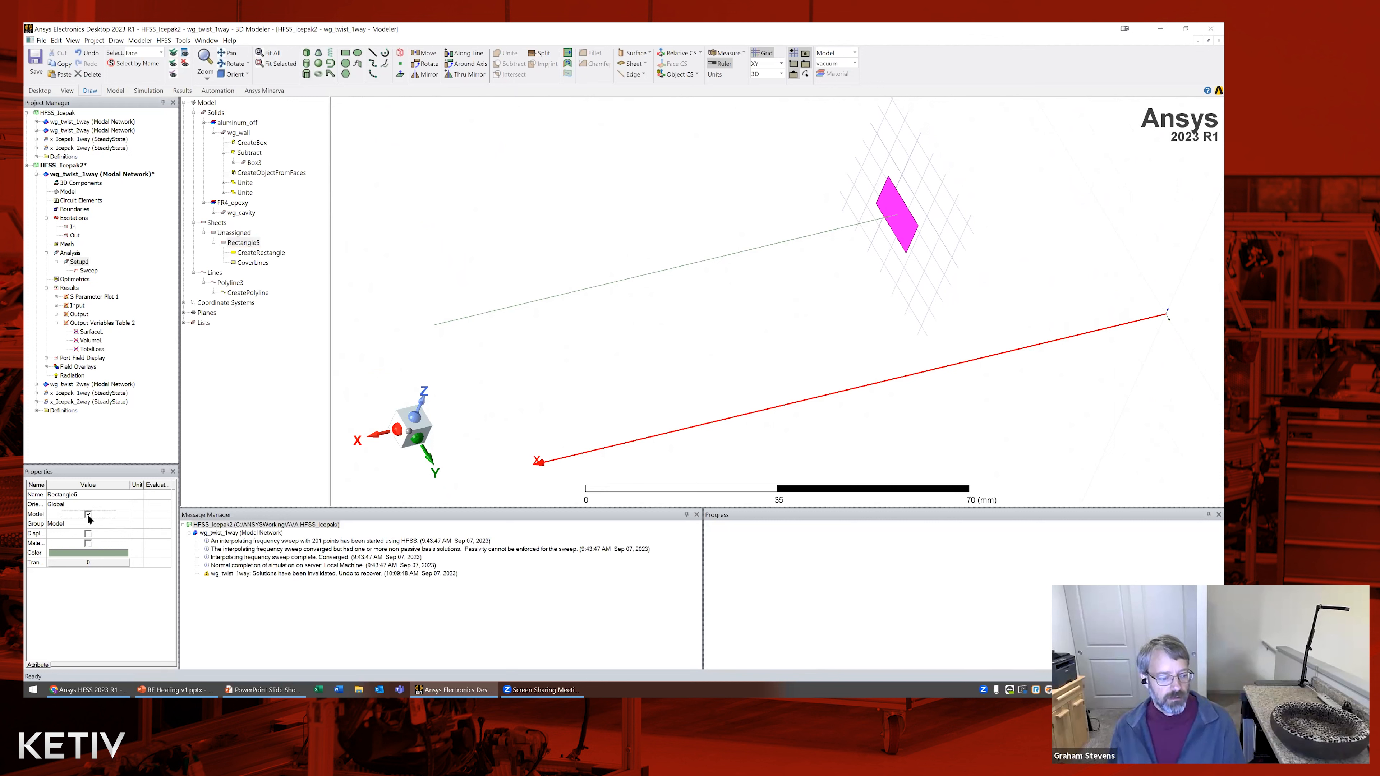
{"action": "left_click", "coordinate": [227, 284]}
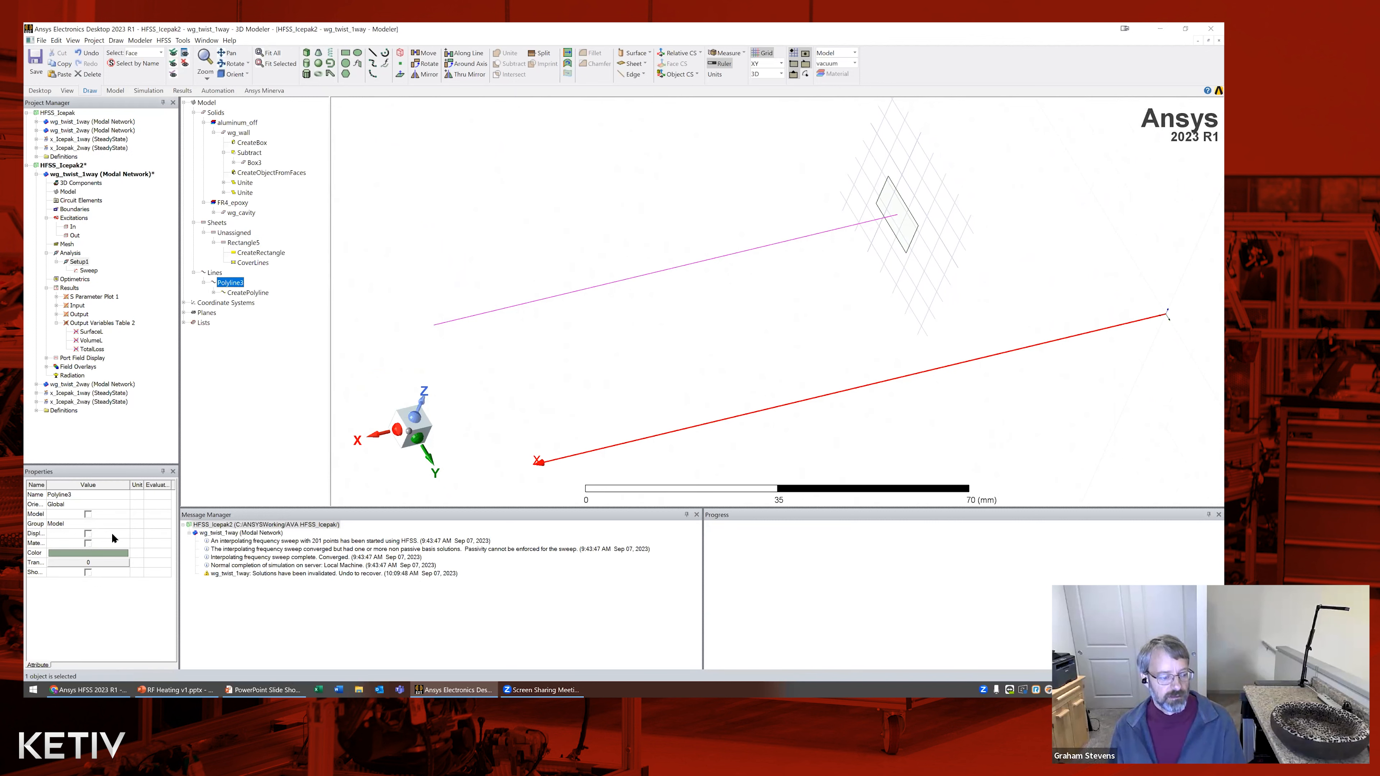
{"action": "left_click", "coordinate": [88, 515]}
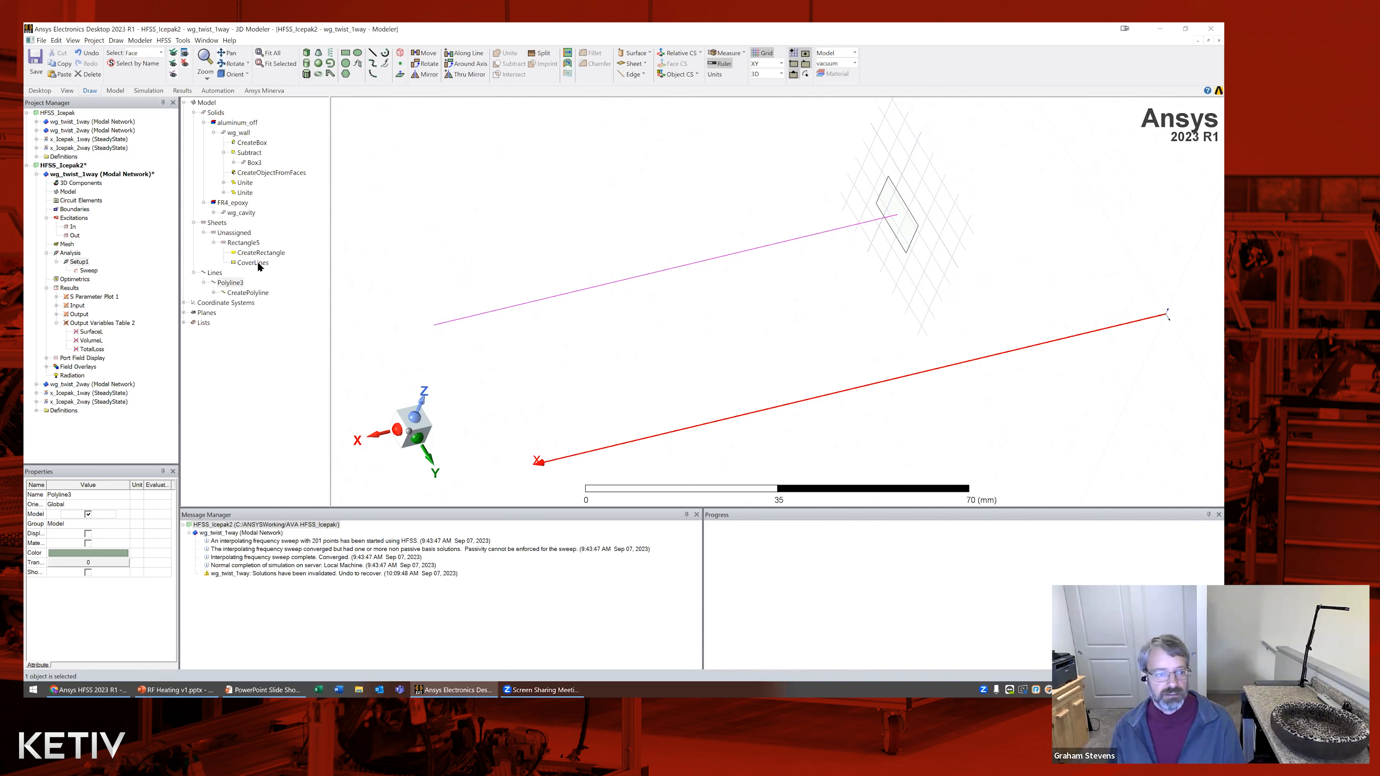
Sweep Rectangle5 along Polyline3 with a 90 deg angle of twist, 0 deg draft angle and Round draft type
{"action": "left_click", "coordinate": [245, 243]}
{"action": "left_click", "coordinate": [226, 283], "text": "ctrl"}
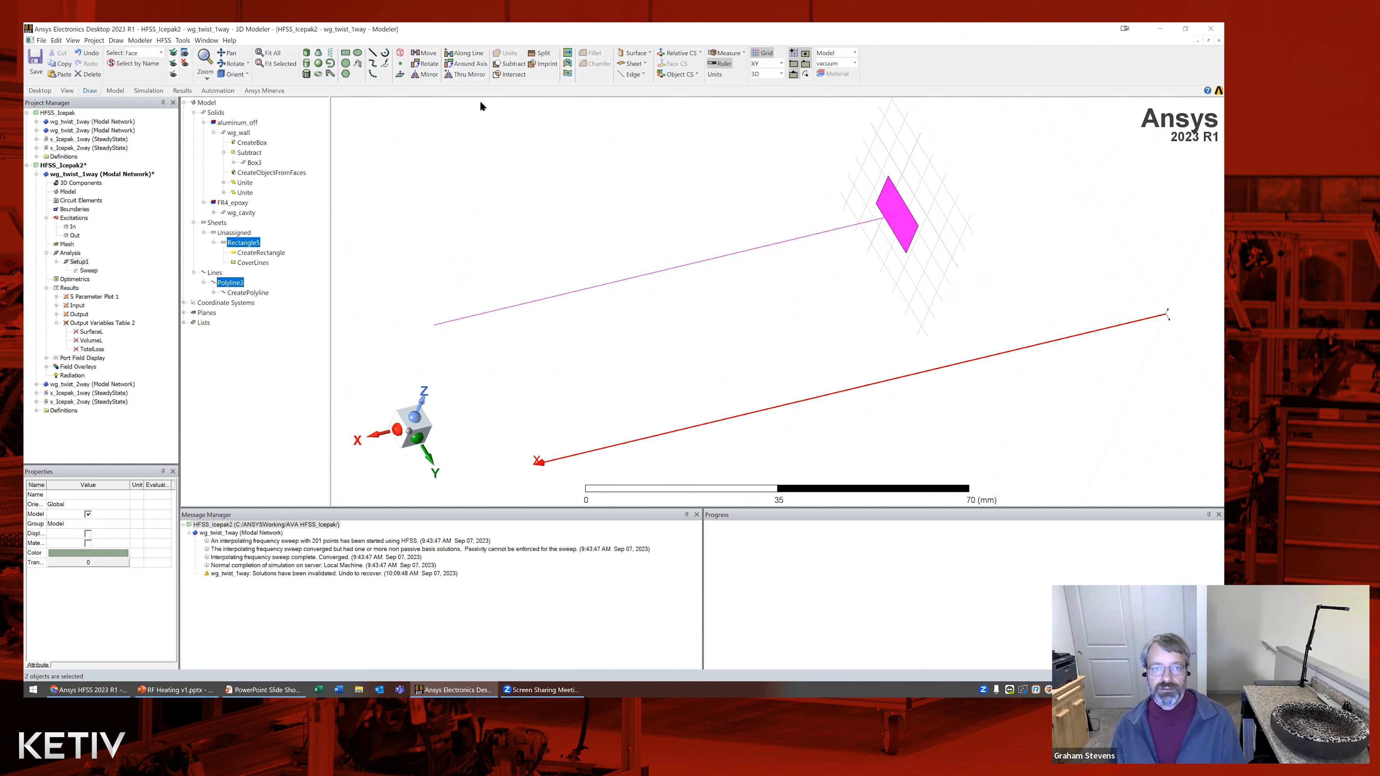
{"action": "left_click", "coordinate": [568, 74]}
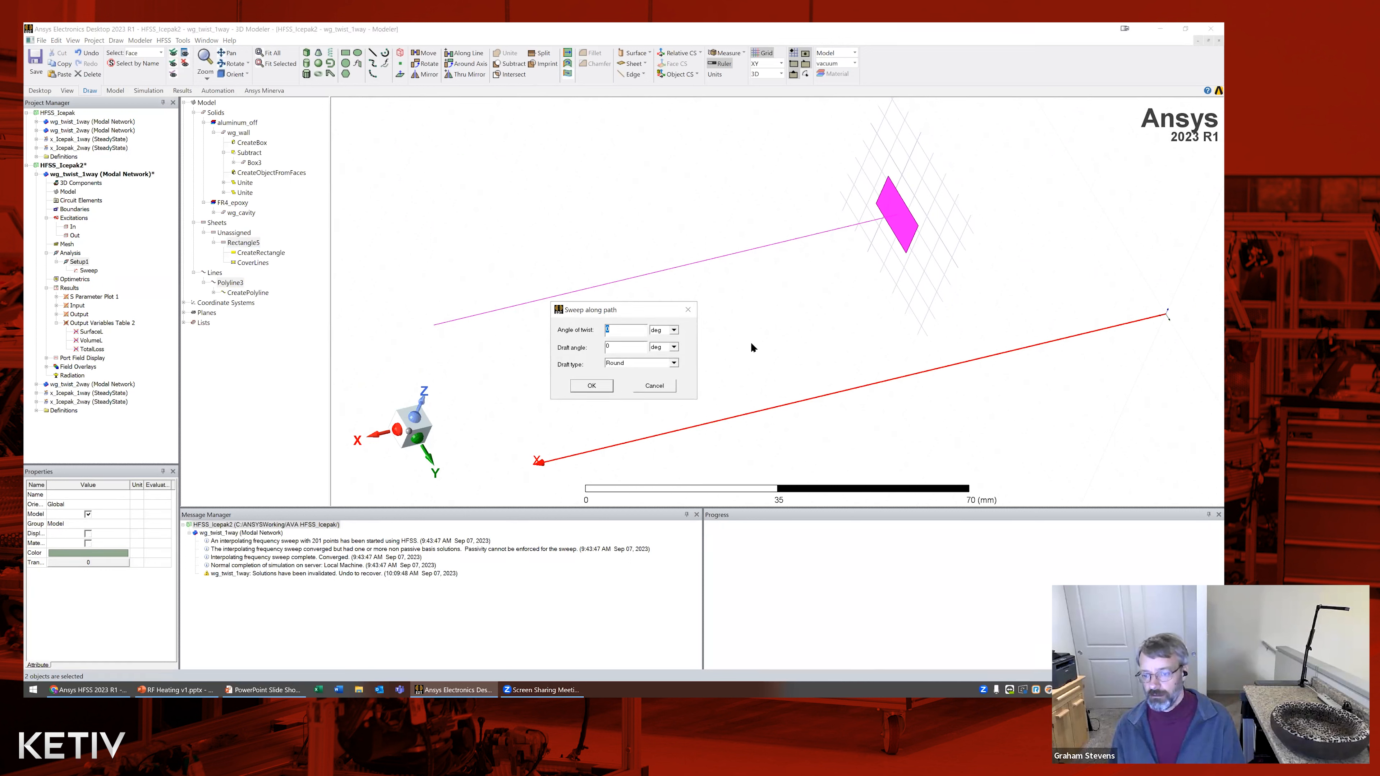
{"action": "type", "text": "90"}
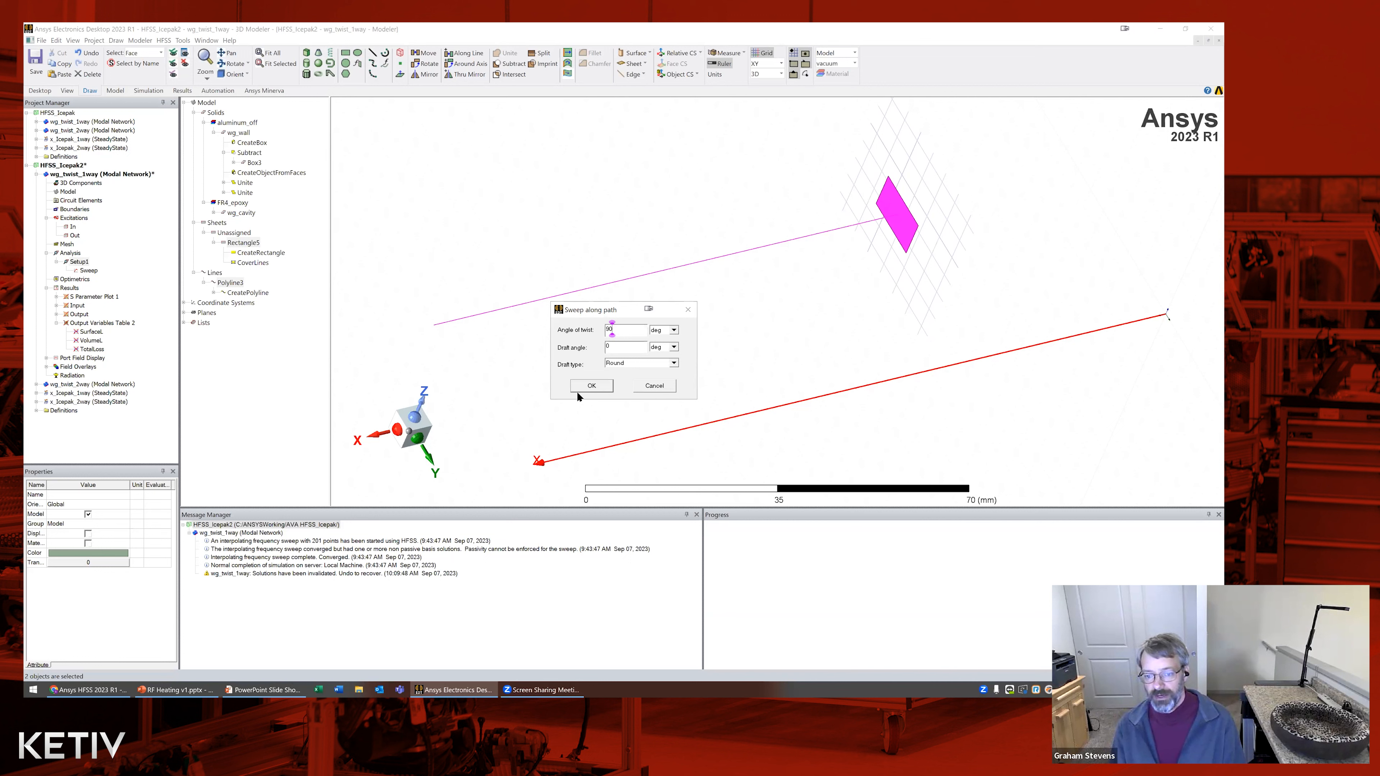
{"action": "left_click", "coordinate": [589, 385]}
{"action": "mouse_move", "coordinate": [788, 347]}
{"action": "middle_mouse_down"}
{"action": "mouse_move", "coordinate": [774, 356]}
{"action": "mouse_move", "coordinate": [792, 360]}
{"action": "mouse_move", "coordinate": [771, 362]}
{"action": "middle_mouse_up"}
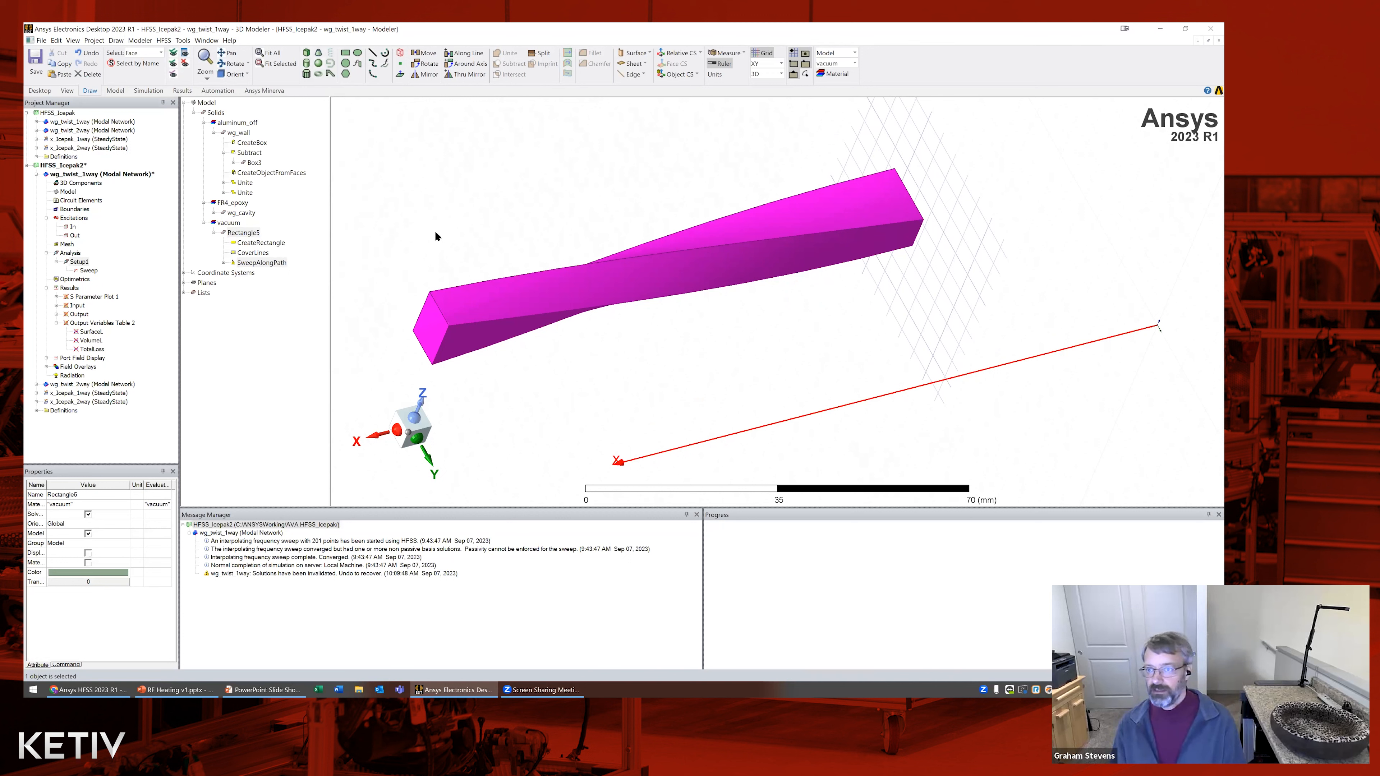
Highlight wg_wall and wg_cavity in turn to compare them with the swept twisted solid
{"action": "left_click", "coordinate": [241, 133]}
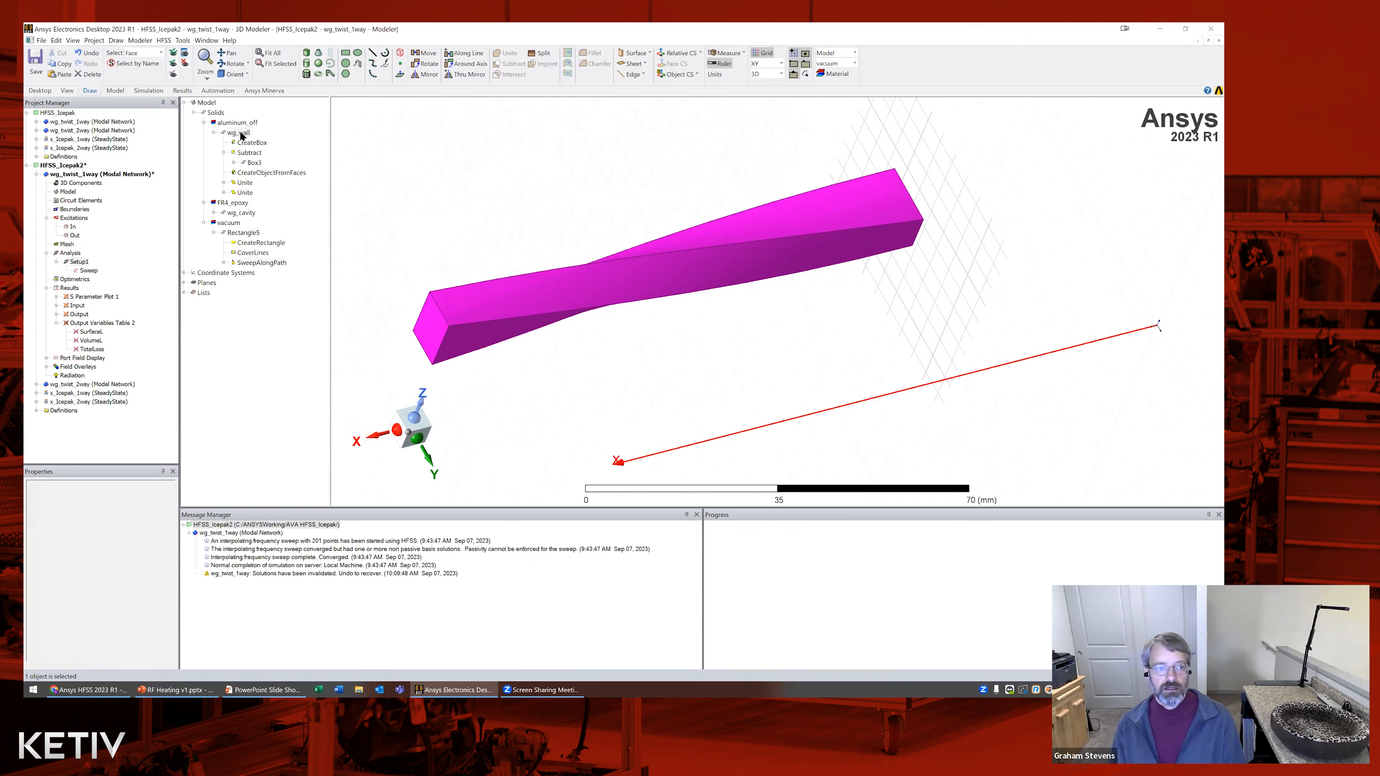
{"action": "left_click", "coordinate": [239, 134]}
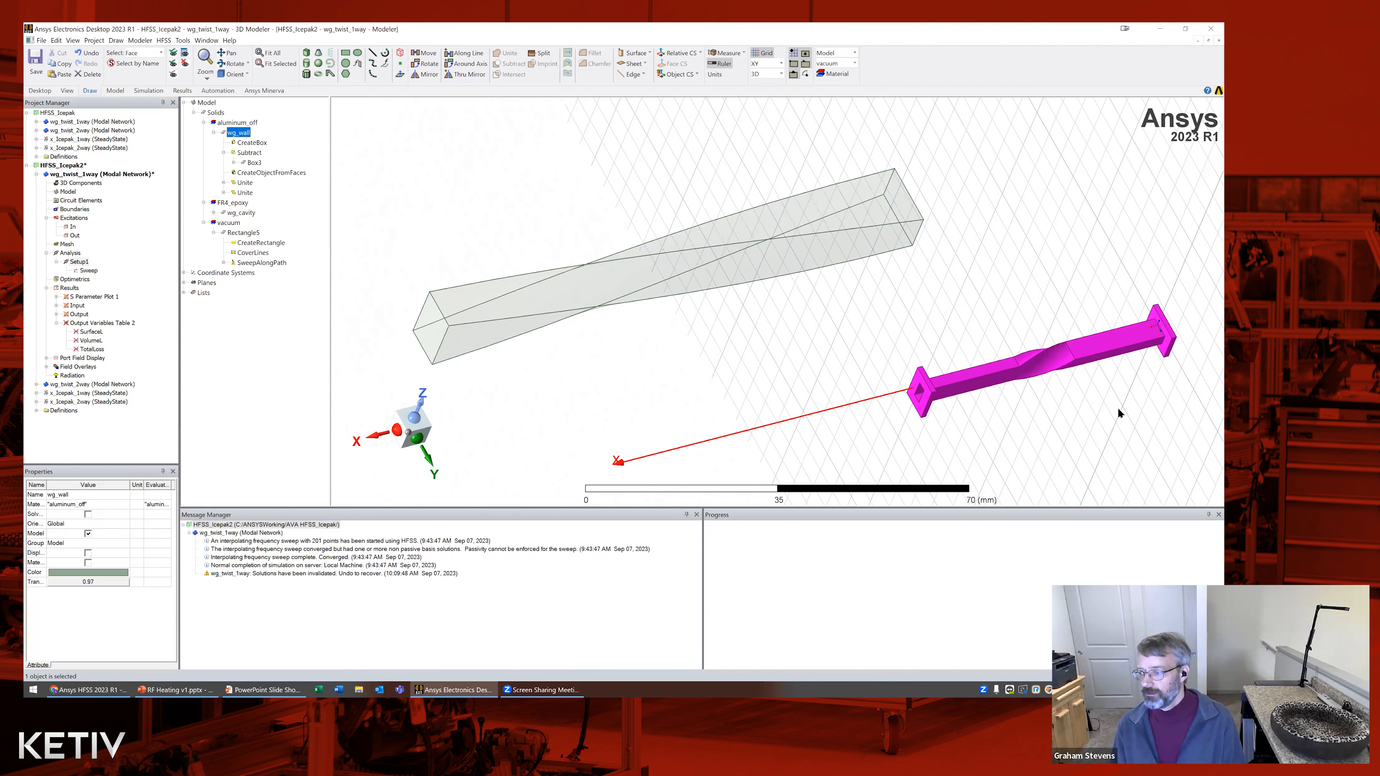
{"action": "scroll", "coordinate": [1118, 408], "scroll_direction": "up", "scroll_amount": 2}
{"action": "left_click", "coordinate": [241, 214]}
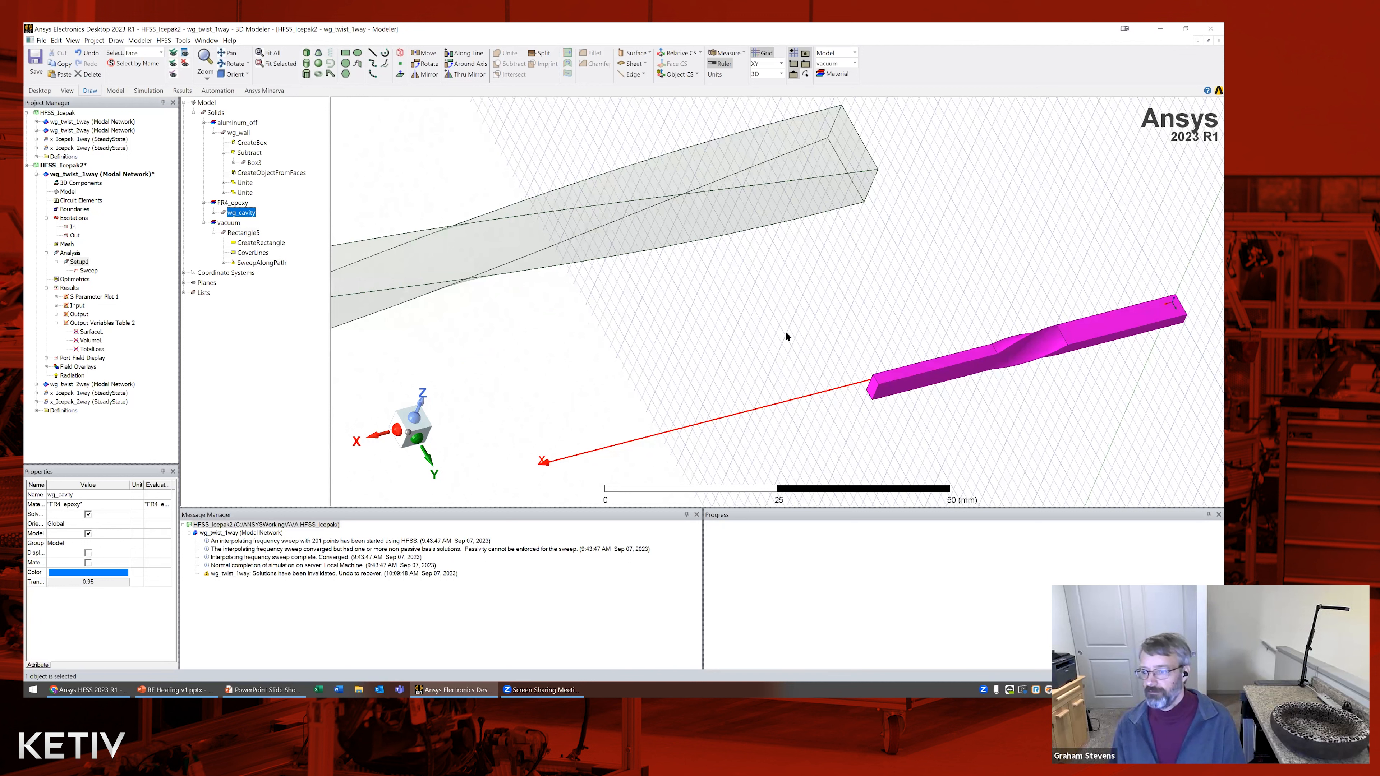
{"action": "left_click", "coordinate": [286, 329]}
View the modeler's geometry import and SpaceClaim Link options, and the Analyze command for Setup1
{"action": "left_click", "coordinate": [143, 41]}
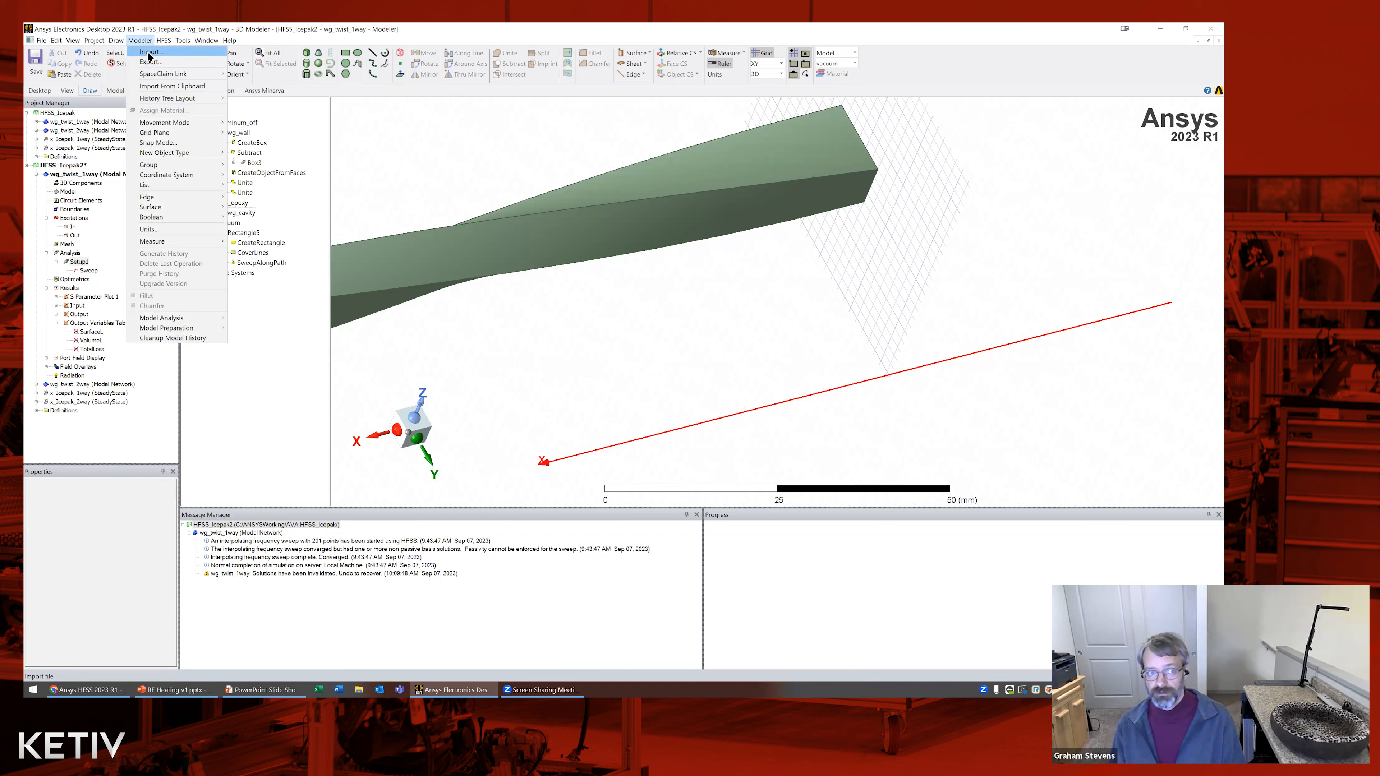
{"action": "mouse_move", "coordinate": [152, 76]}
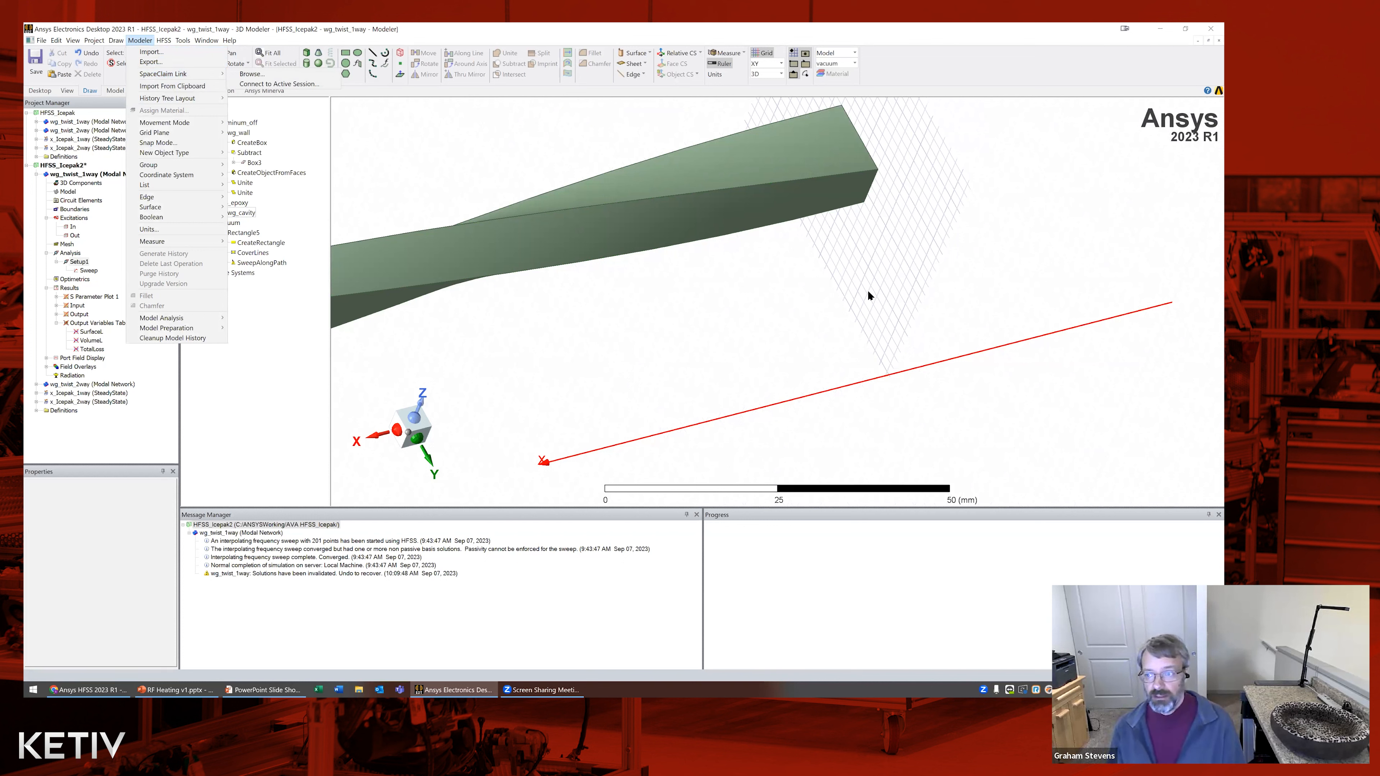
{"action": "left_click", "coordinate": [252, 420]}
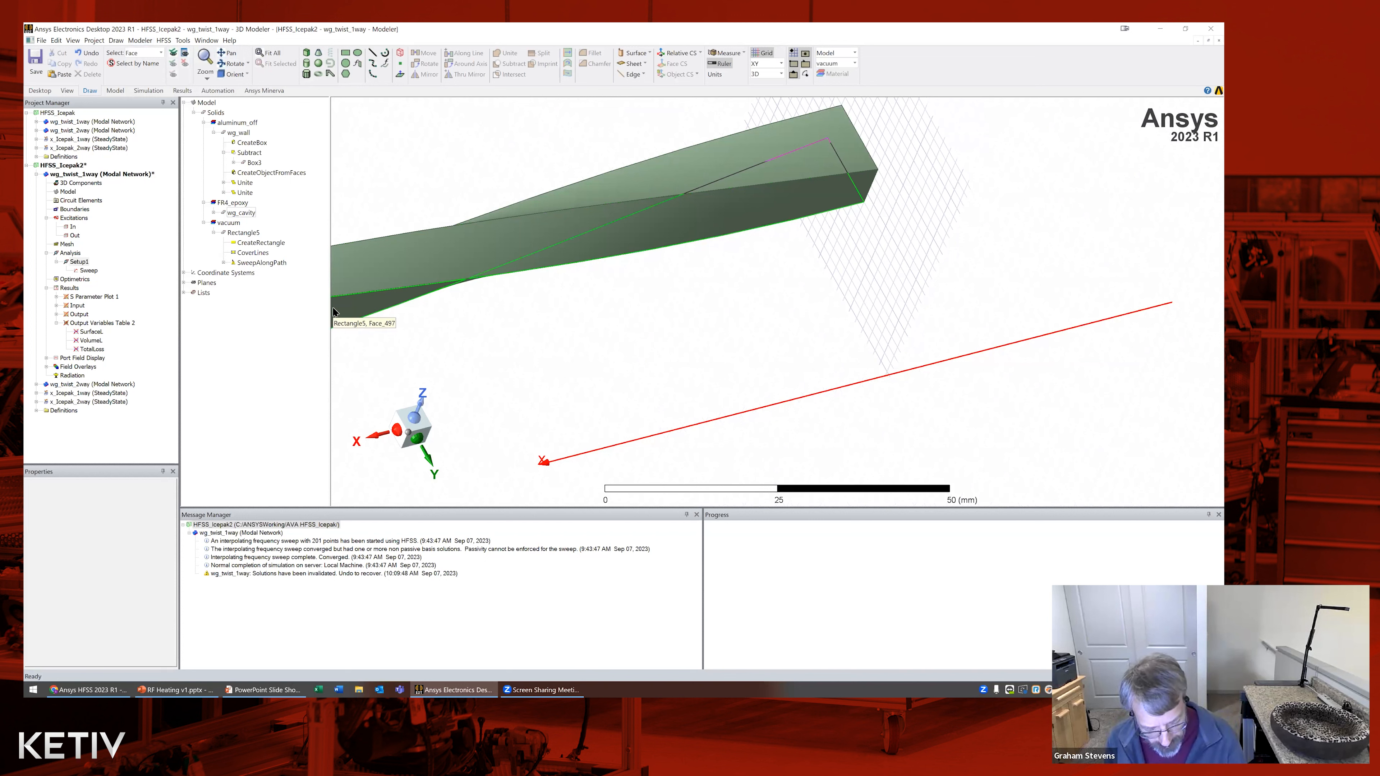
{"action": "right_click", "coordinate": [80, 262]}
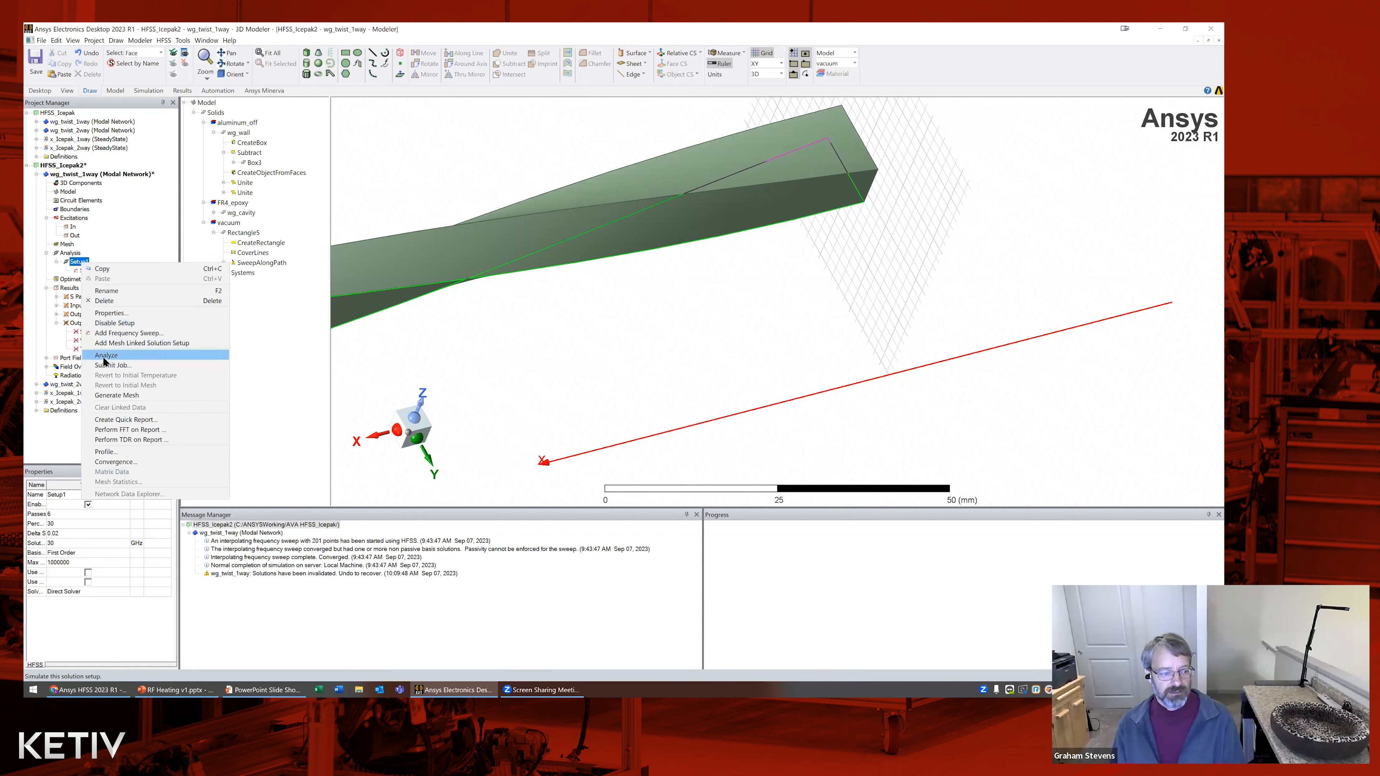
{"action": "left_click", "coordinate": [282, 344]}
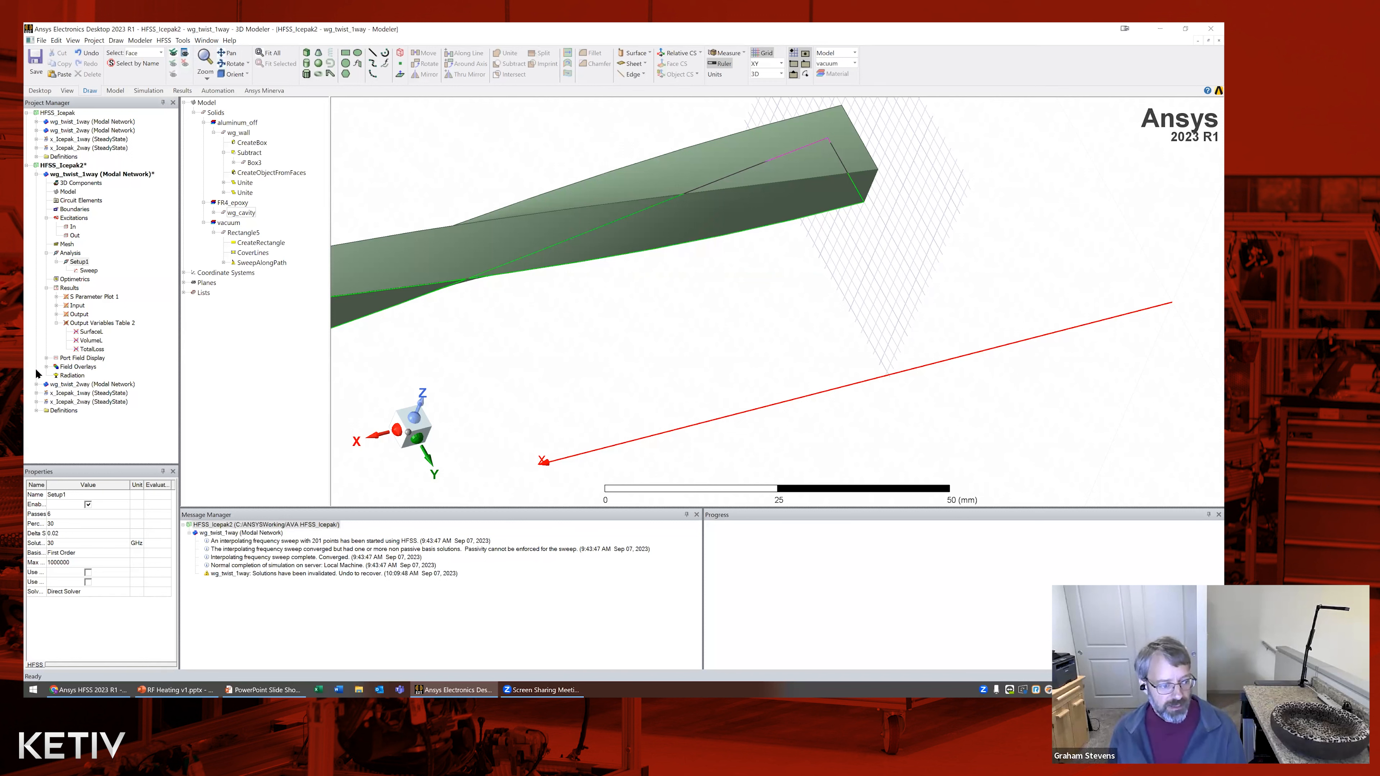
Expand the field overlays of wg_twist_1way and open the Fields Calculator
{"action": "left_click", "coordinate": [47, 367]}
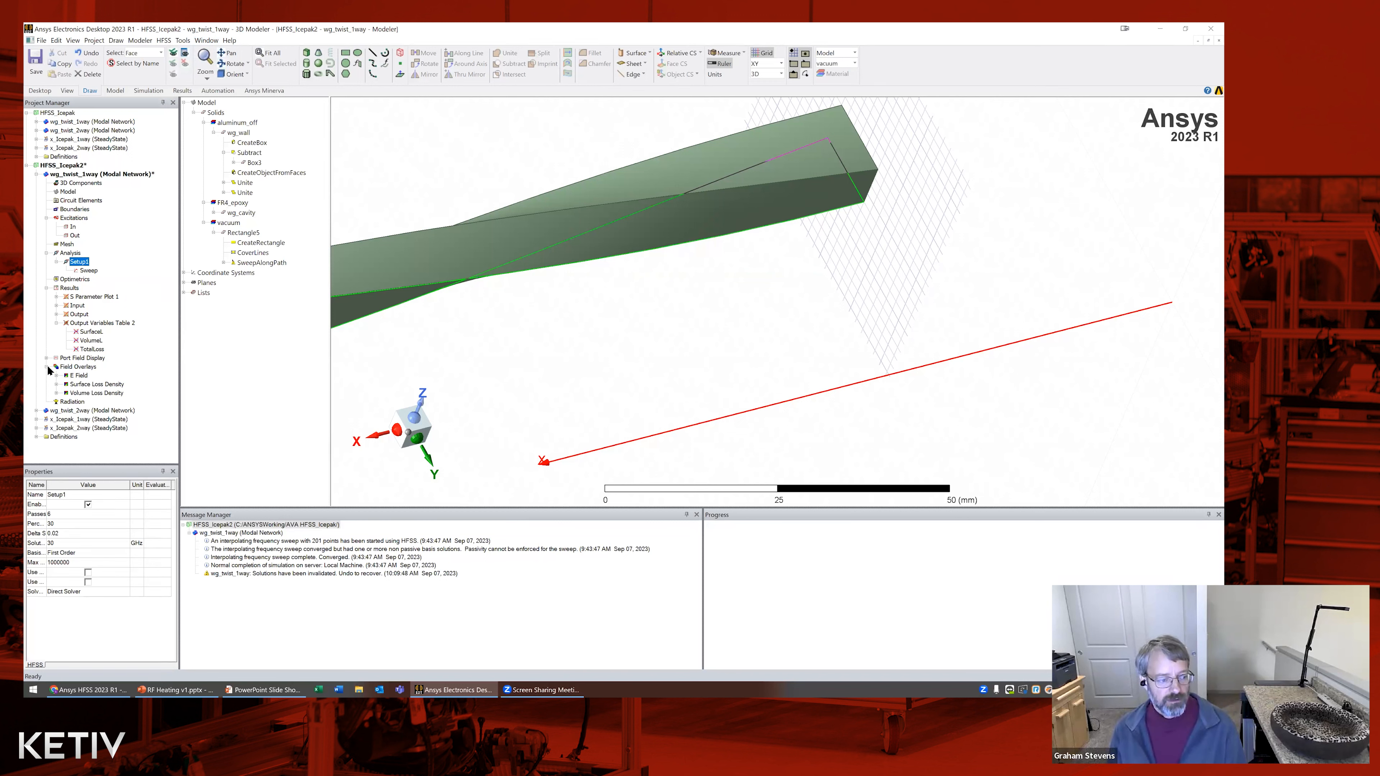
{"action": "right_click", "coordinate": [74, 368]}
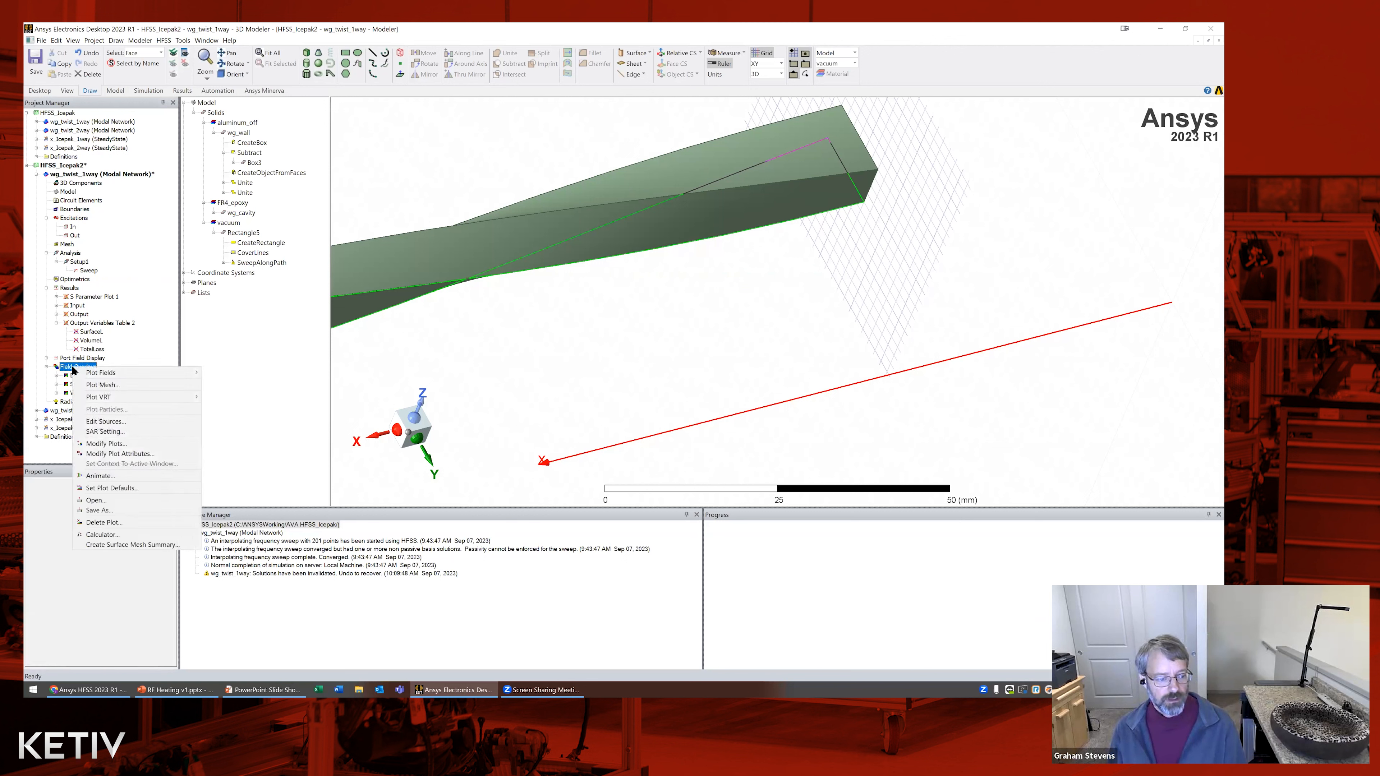
{"action": "left_click", "coordinate": [132, 340]}
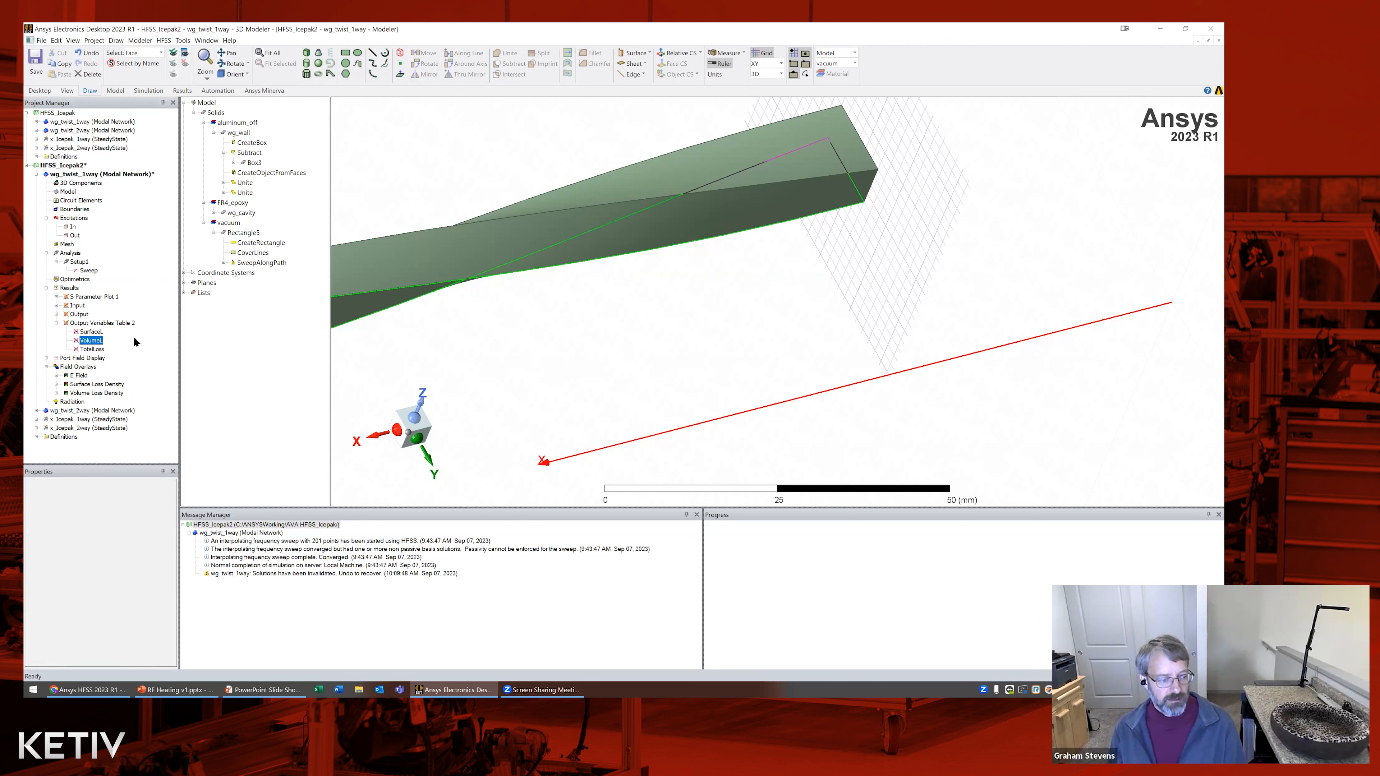
{"action": "left_click", "coordinate": [67, 367]}
{"action": "right_click", "coordinate": [68, 369]}
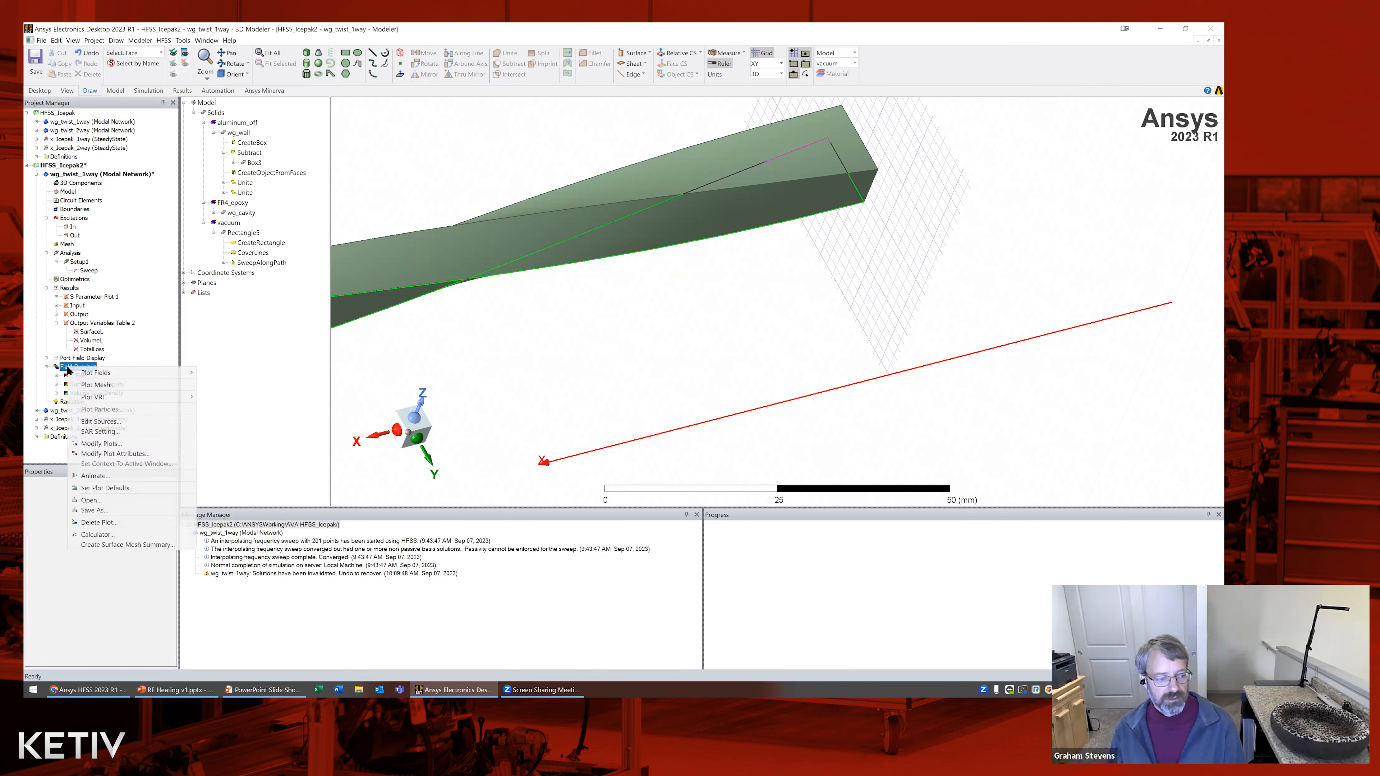
{"action": "left_click", "coordinate": [97, 535]}
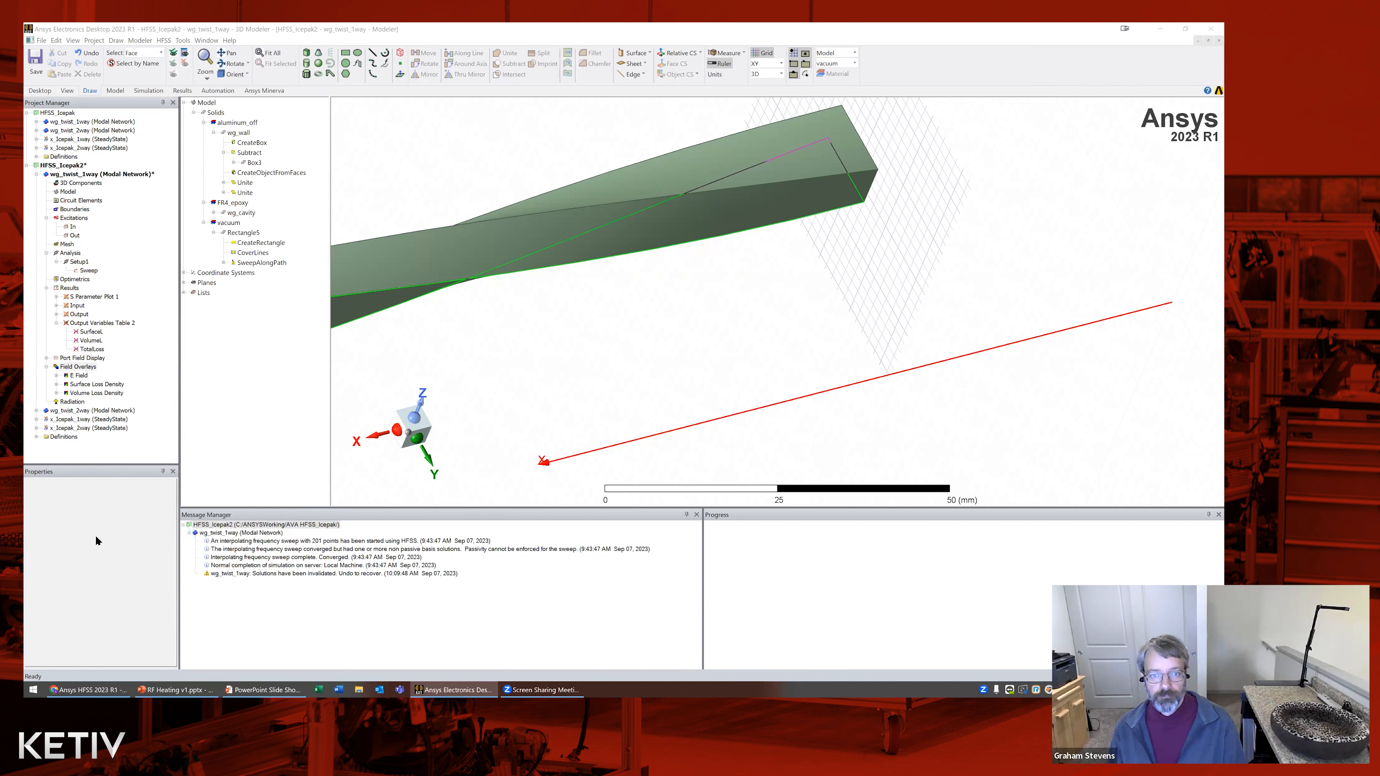
Enlarge the Fields Calculator and examine the SurfaceLosses and VolumeLosses named expressions
{"action": "left_click_drag", "start_coordinate": [539, 101], "coordinate": [403, 87]}
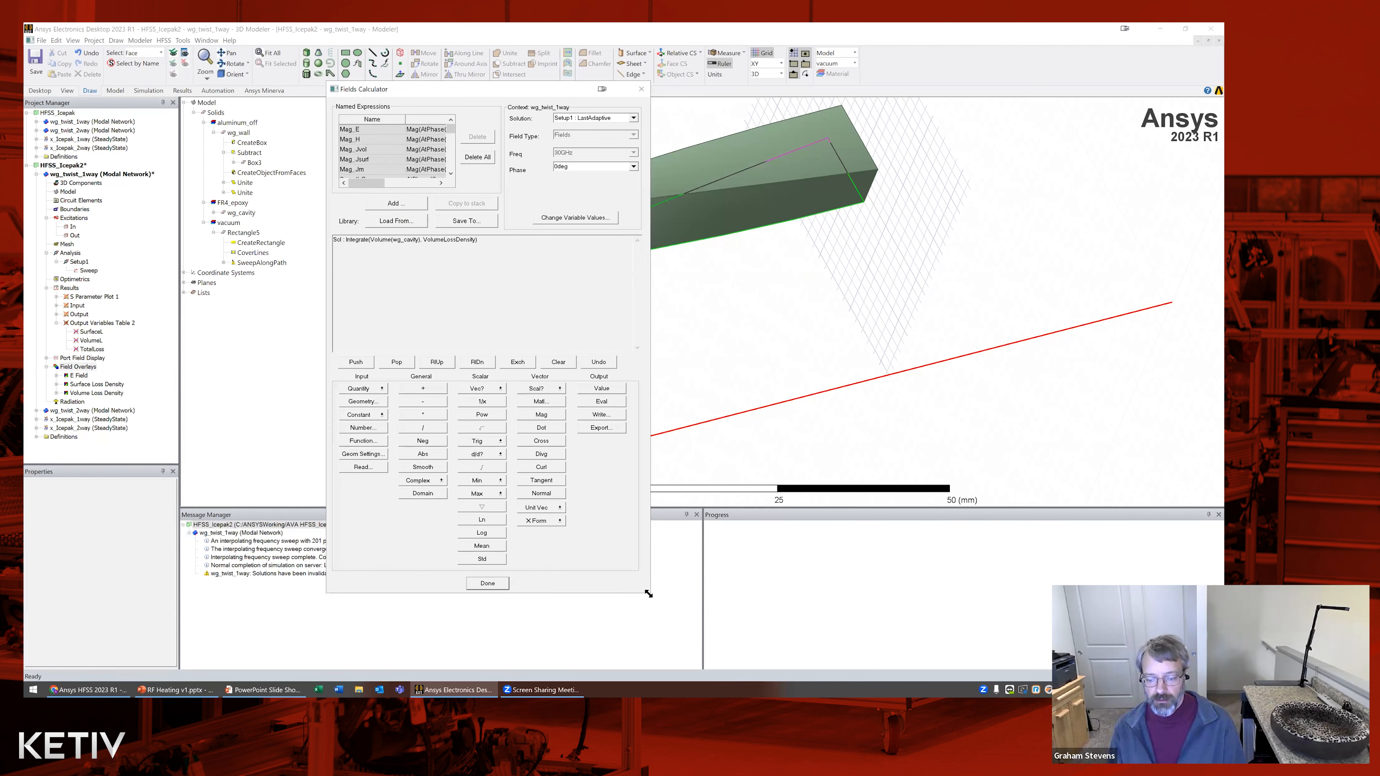
{"action": "left_click_drag", "start_coordinate": [648, 594], "coordinate": [932, 580]}
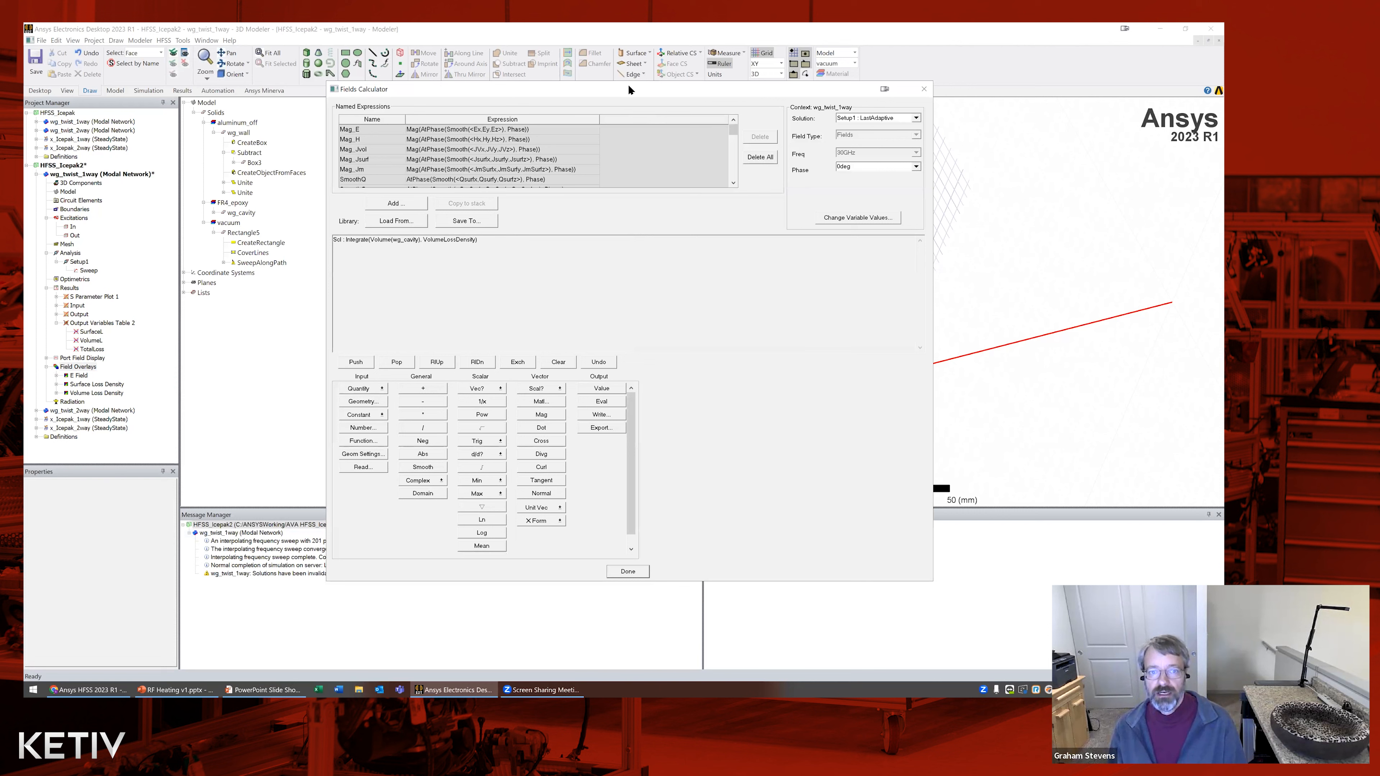
{"action": "left_click_drag", "start_coordinate": [649, 88], "coordinate": [756, 105]}
{"action": "scroll", "coordinate": [841, 170], "scroll_direction": "down", "scroll_amount": 1}
{"action": "scroll", "coordinate": [841, 170], "scroll_direction": "down", "scroll_amount": 5}
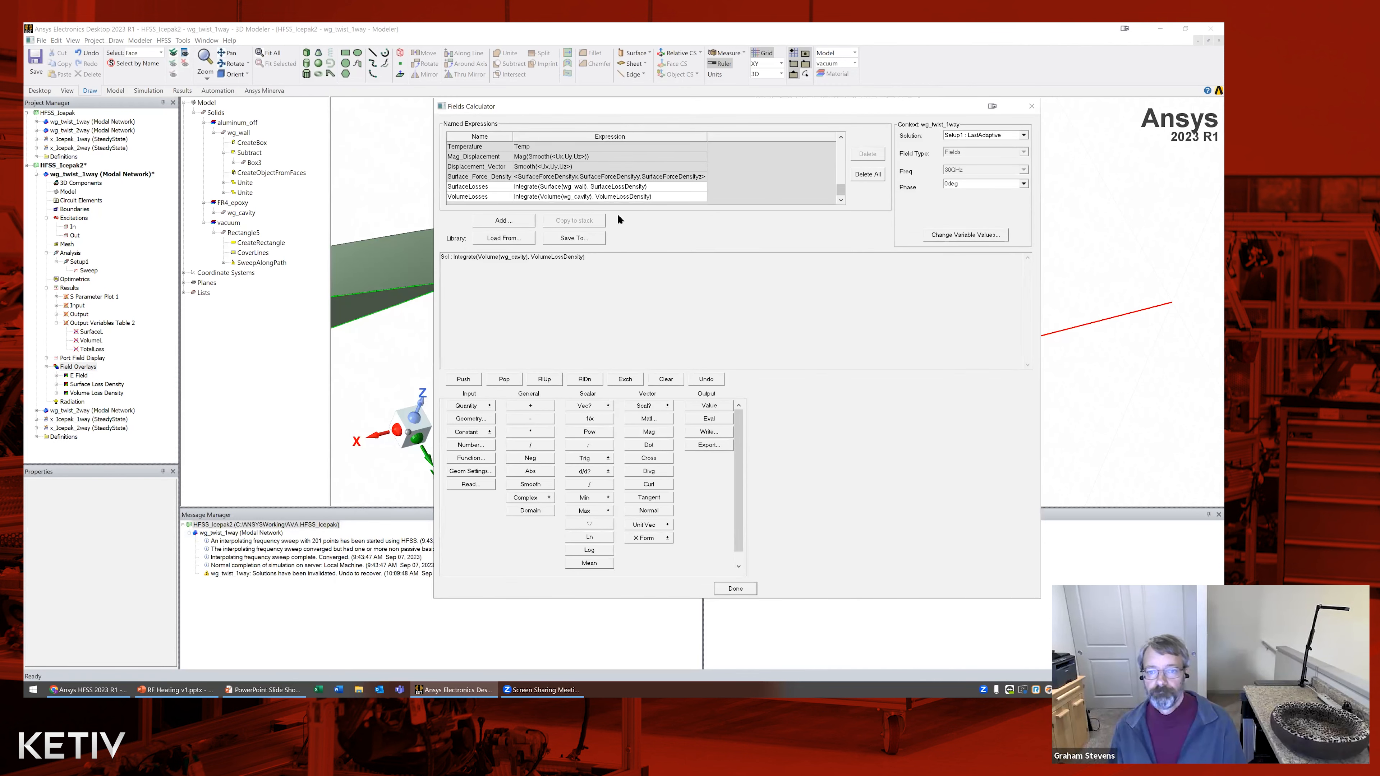
Clear the calculator stack and load the SurfaceLossDensity quantity
{"action": "left_click", "coordinate": [670, 379]}
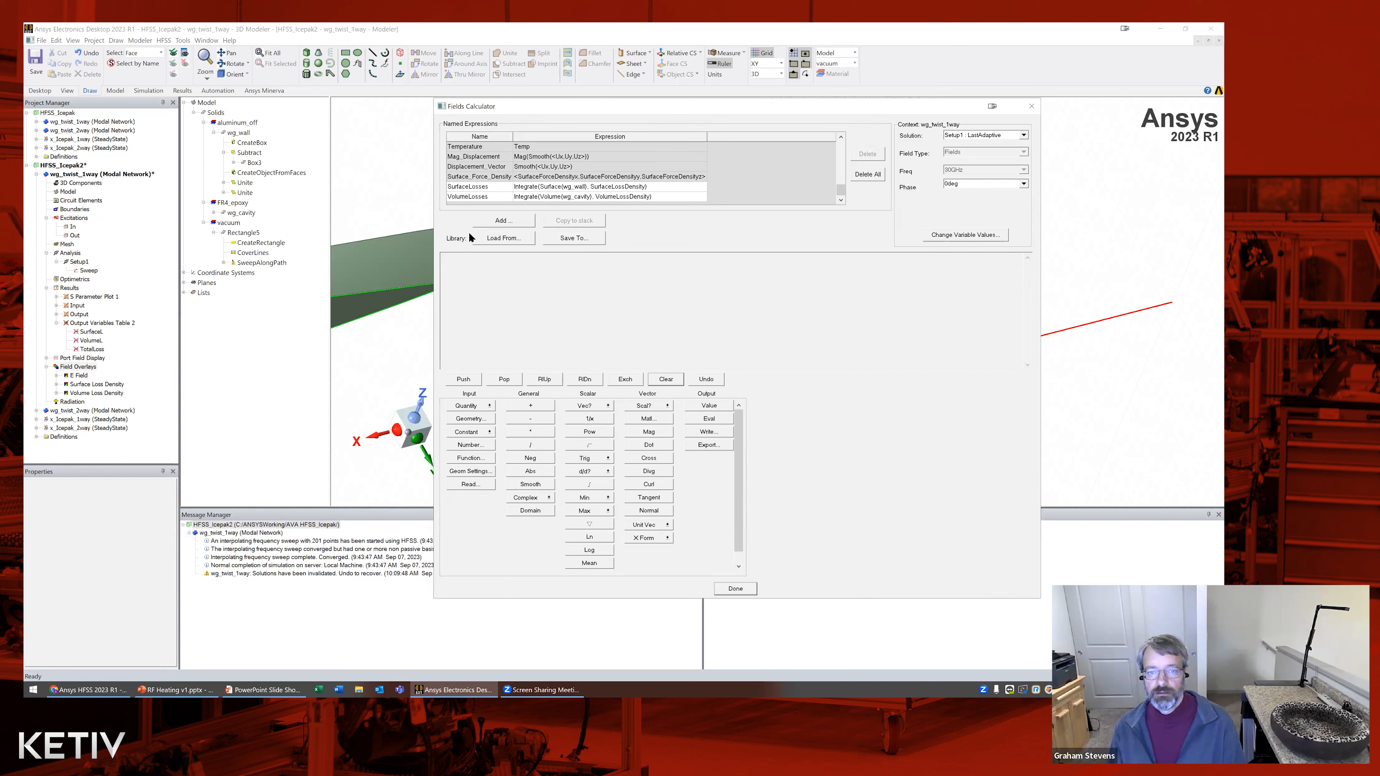
{"action": "left_click", "coordinate": [469, 406]}
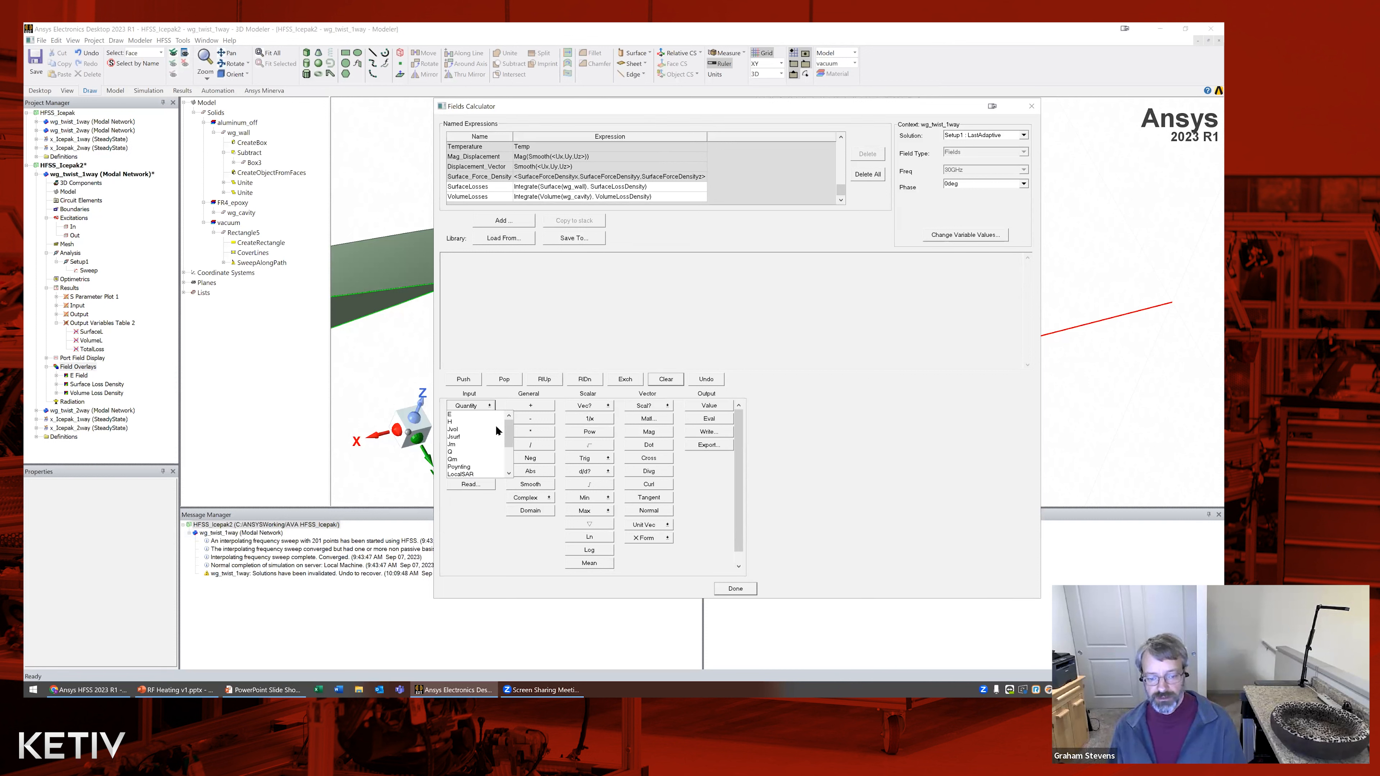
{"action": "scroll", "coordinate": [484, 449], "scroll_direction": "down", "scroll_amount": 3}
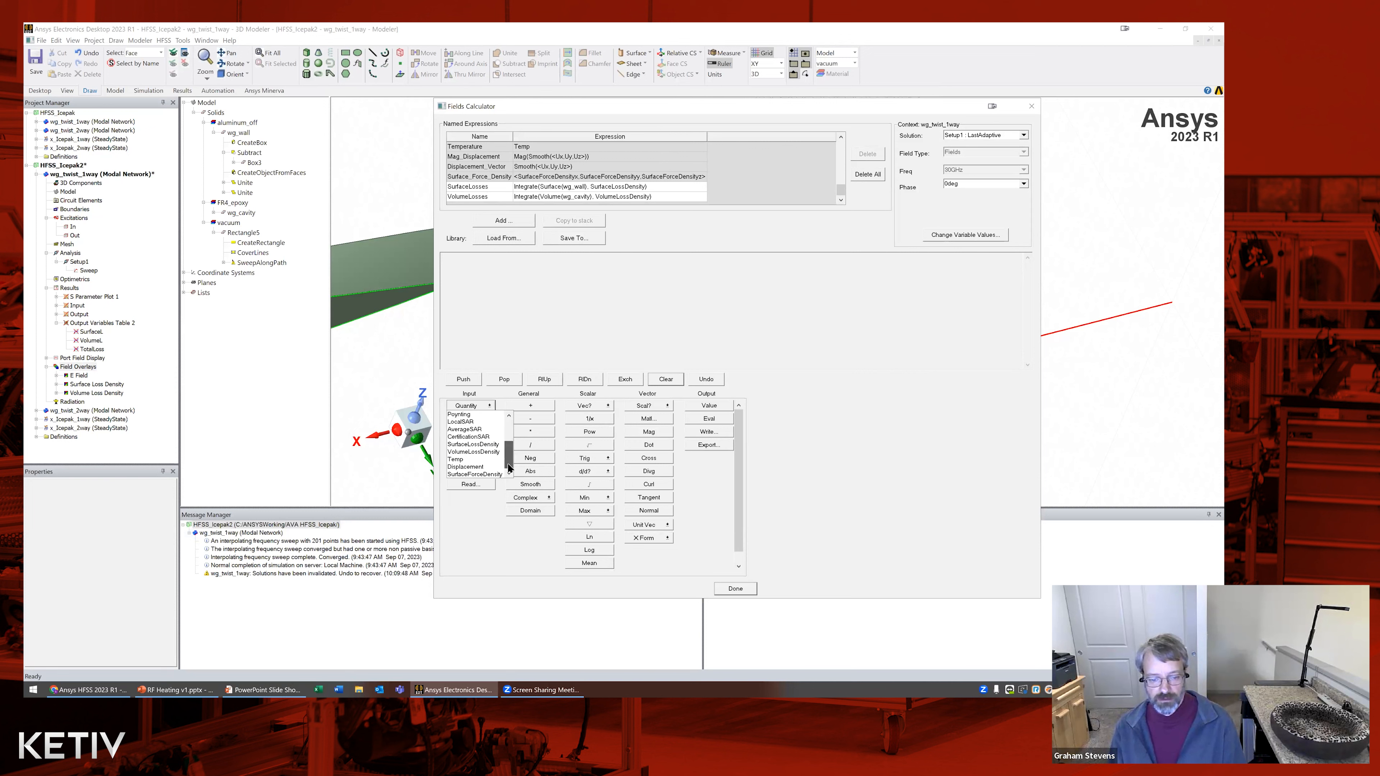
{"action": "left_click", "coordinate": [484, 445]}
Integrate the loaded SurfaceLossDensity quantity over the surface of wg_wall in the Fields Calculator
{"action": "left_click", "coordinate": [469, 418]}
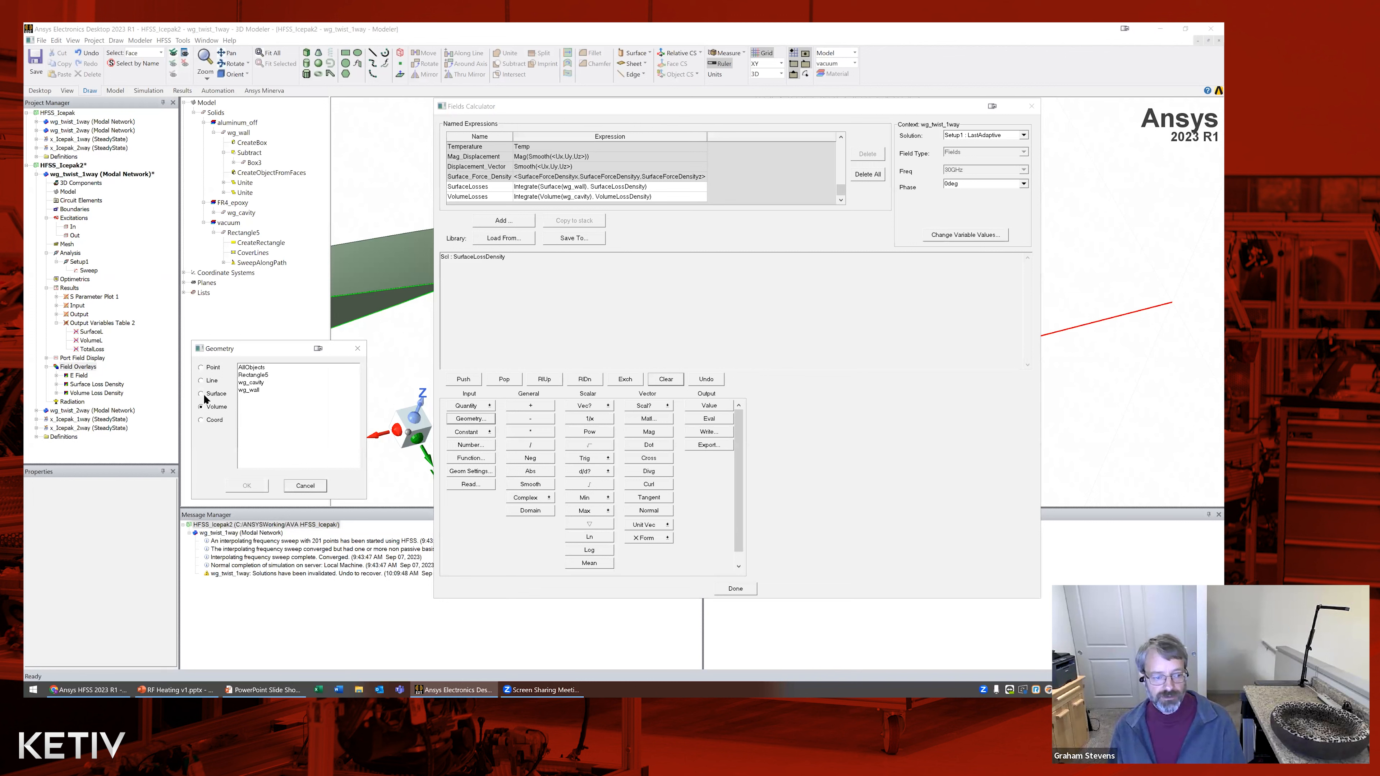
{"action": "left_click_drag", "start_coordinate": [262, 348], "coordinate": [296, 305]}
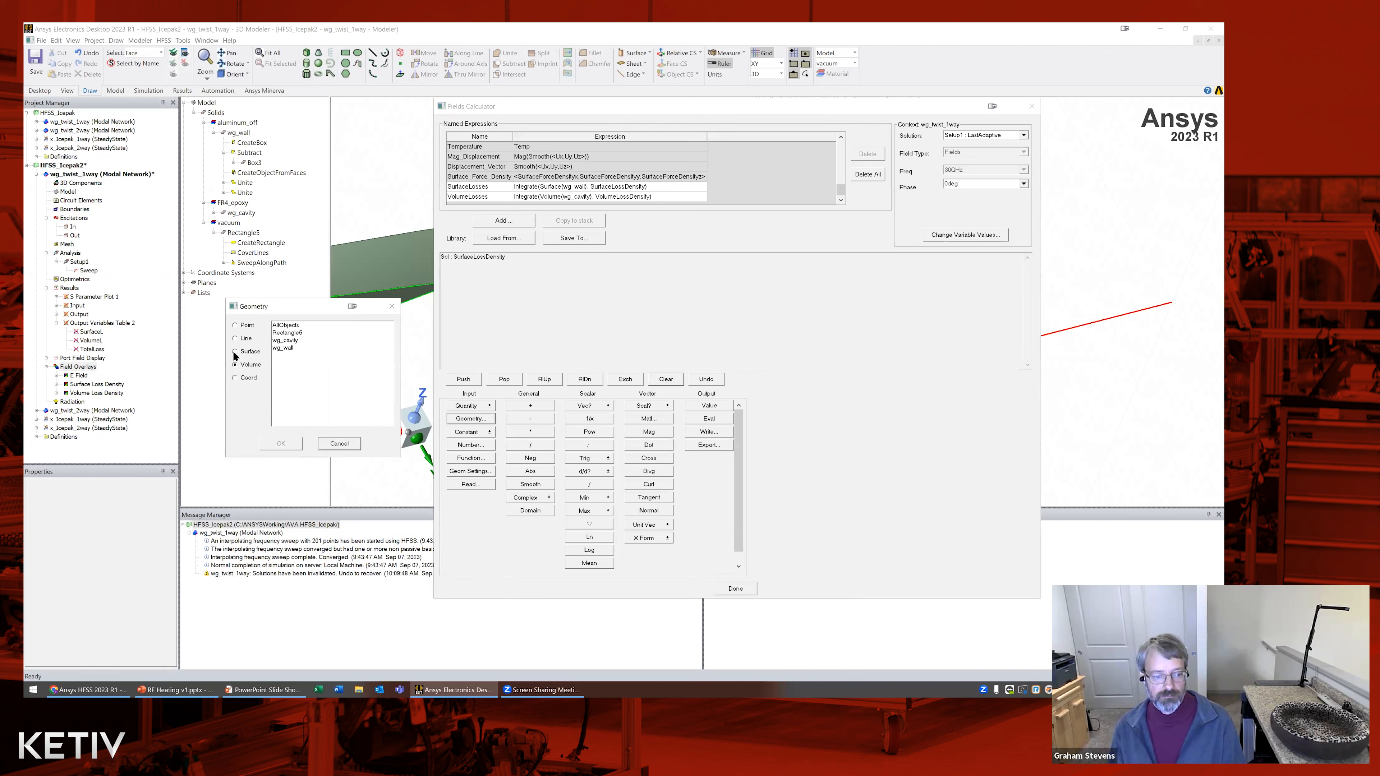
{"action": "left_click", "coordinate": [236, 351]}
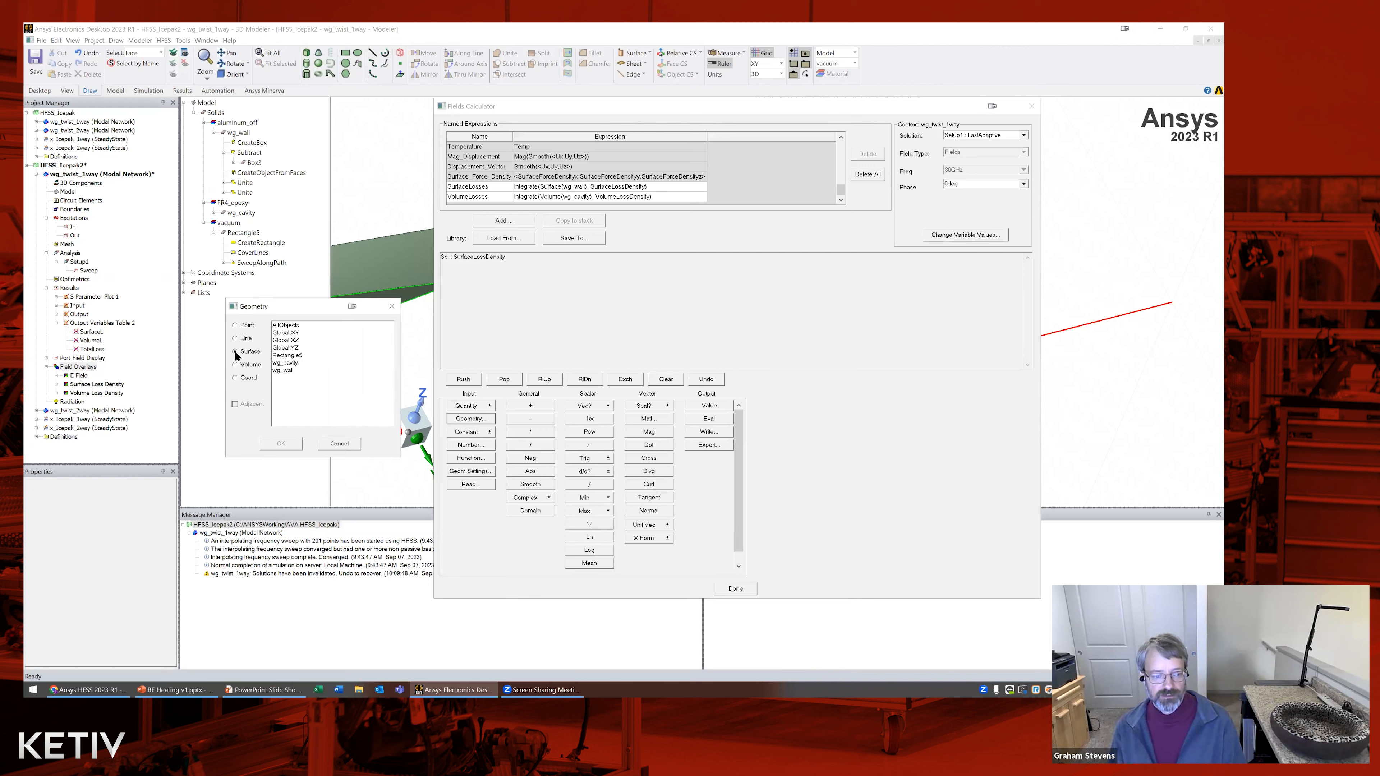
{"action": "left_click", "coordinate": [285, 371]}
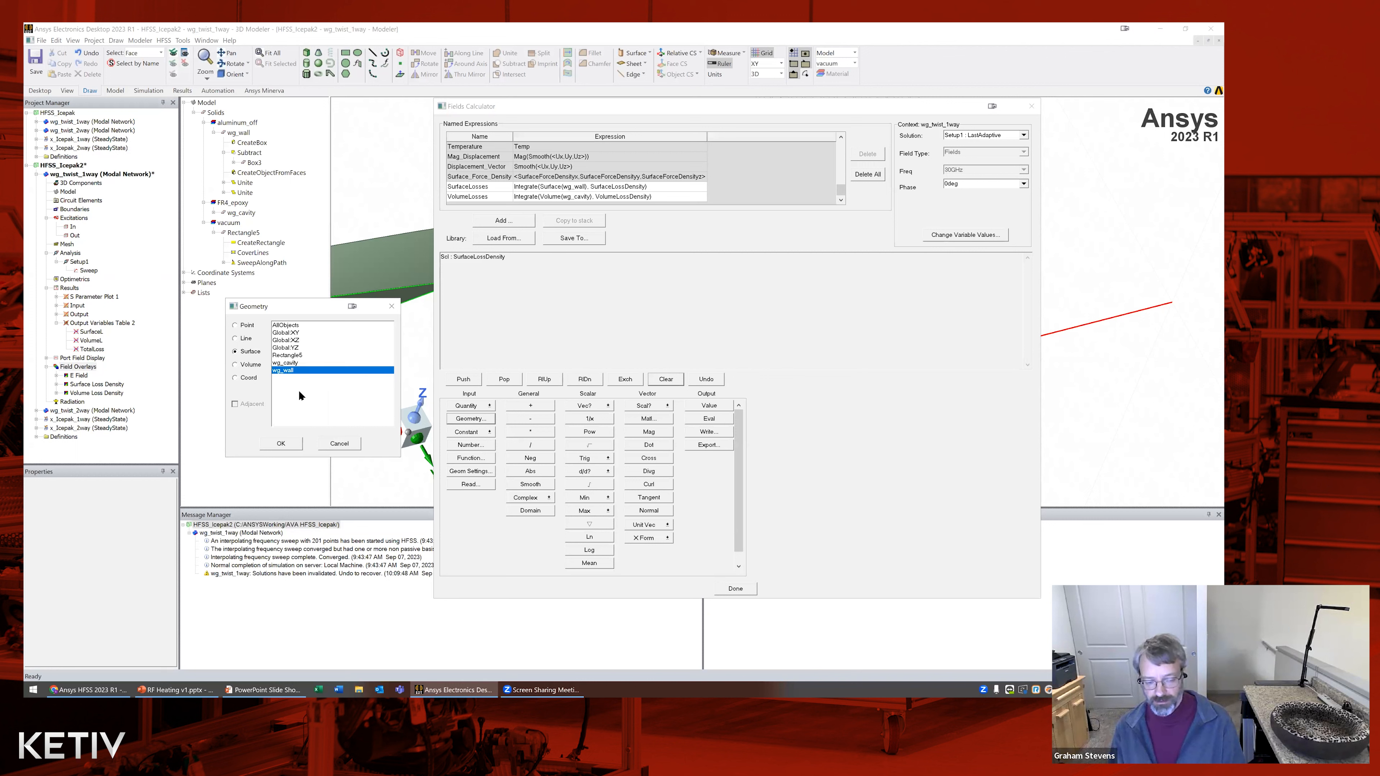
{"action": "left_click", "coordinate": [280, 445]}
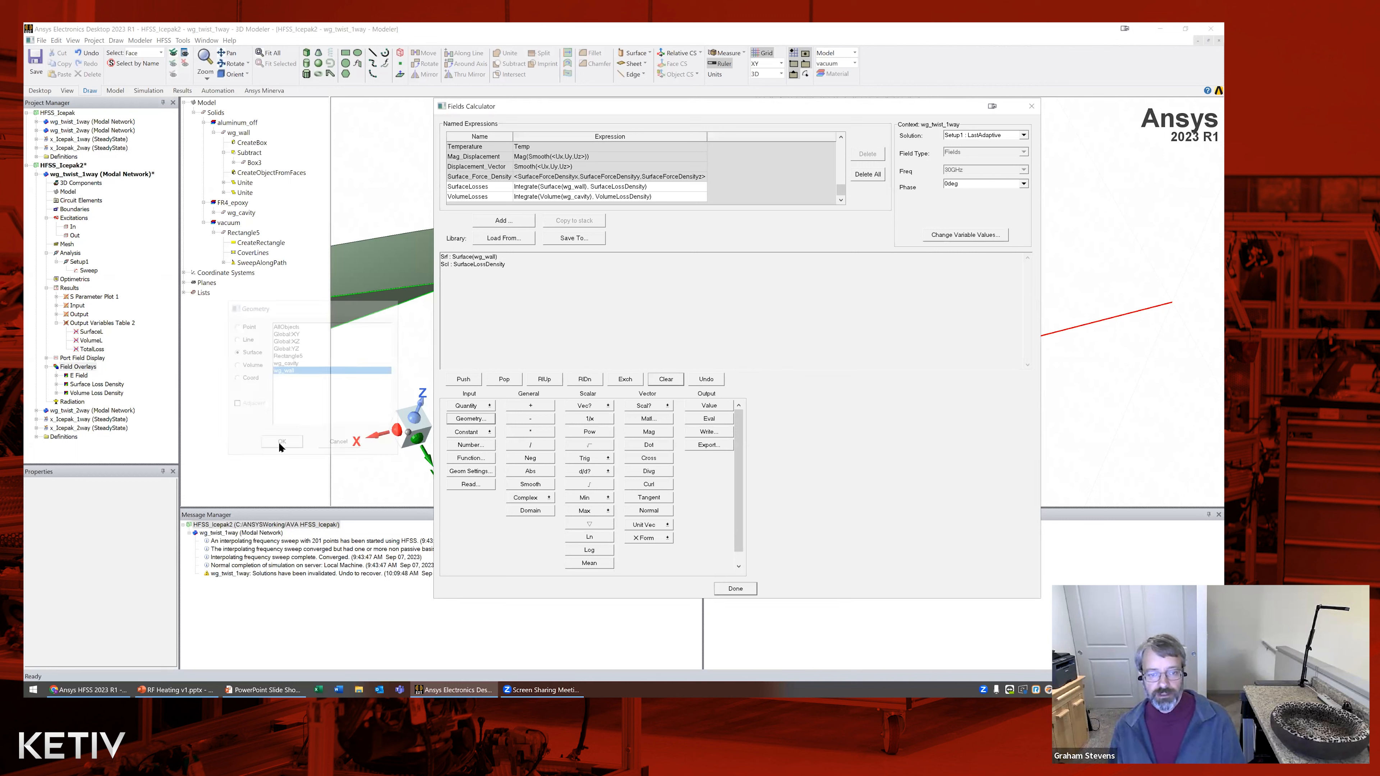
{"action": "left_click", "coordinate": [586, 484]}
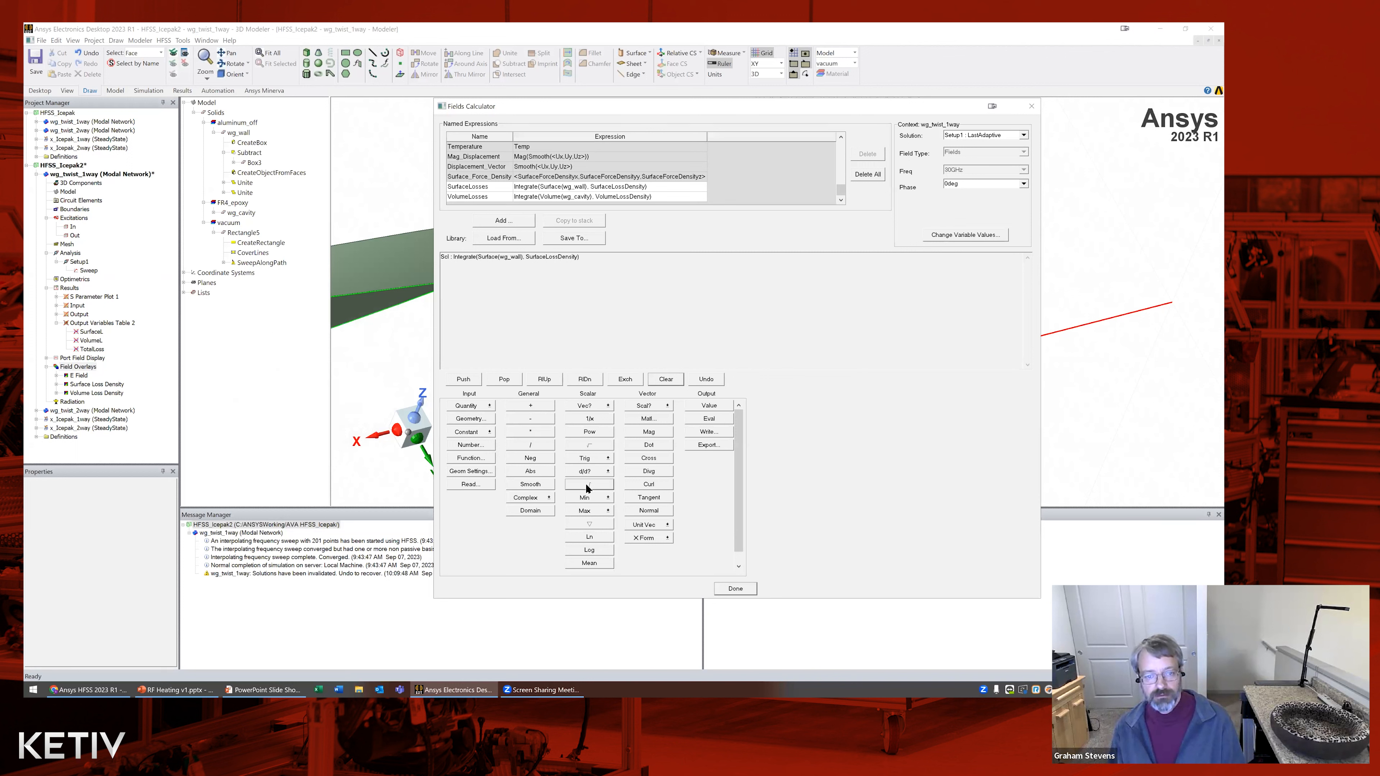
Add the surface loss integral to the named expressions as surfacelosses2
{"action": "left_click", "coordinate": [504, 221]}
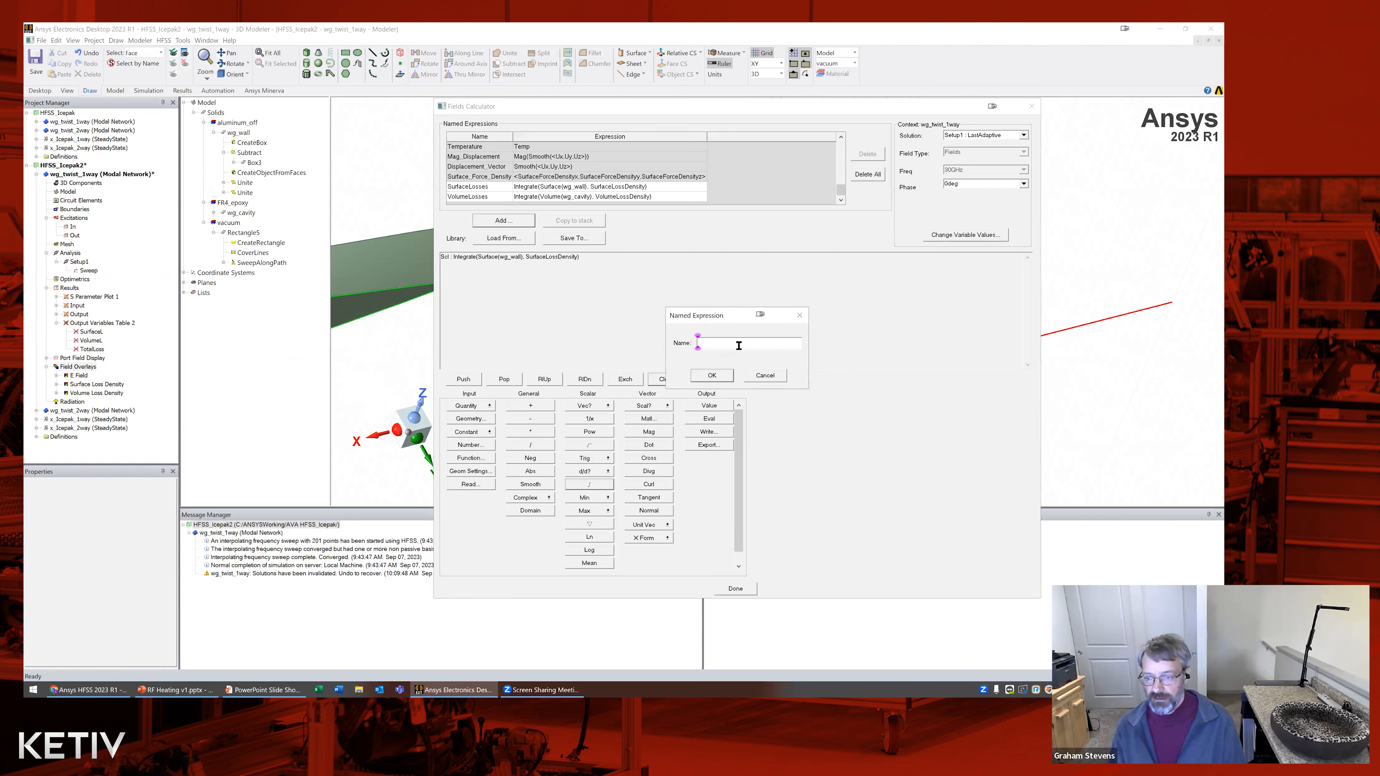
{"action": "type", "text": "su"}
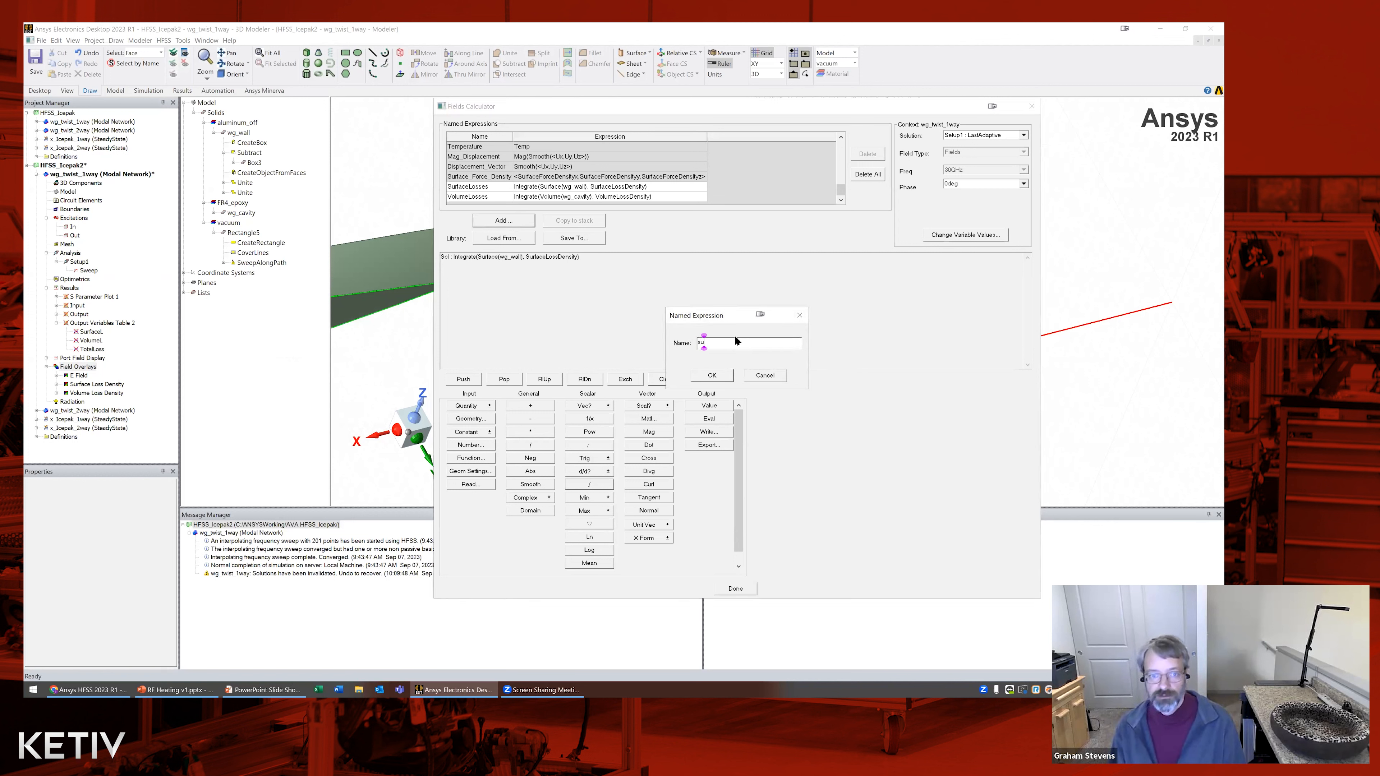
{"action": "type", "text": "rfacel"}
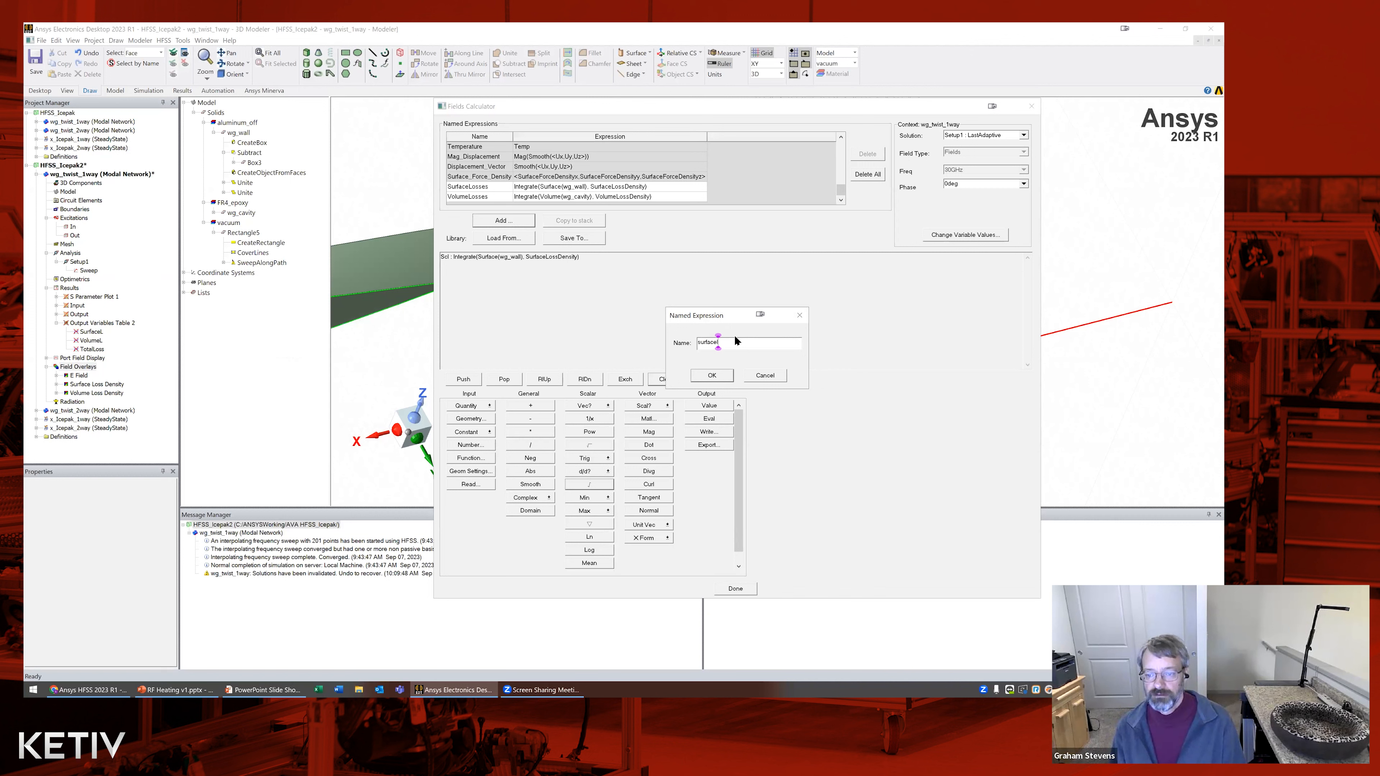
{"action": "type", "text": "osses"}
{"action": "key", "text": "Return"}
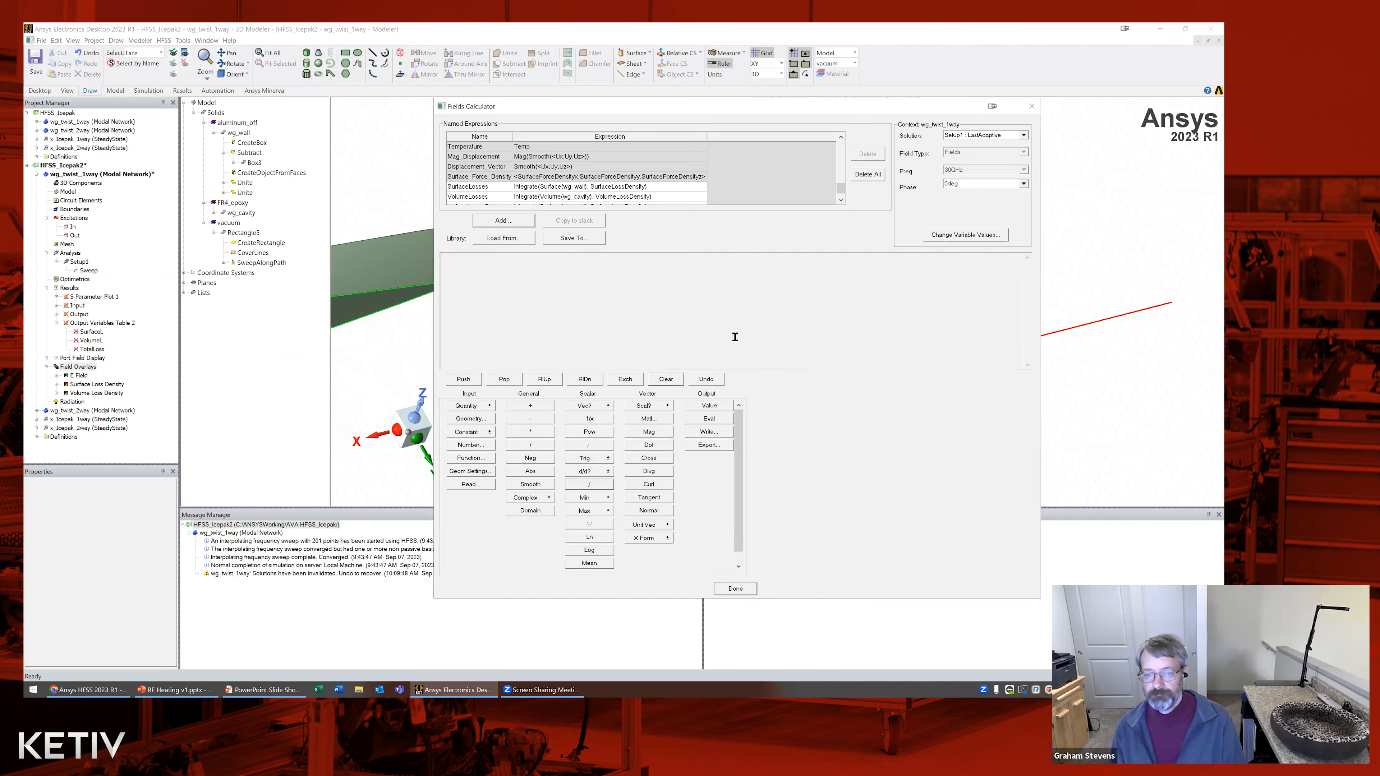
{"action": "left_click", "coordinate": [841, 200]}
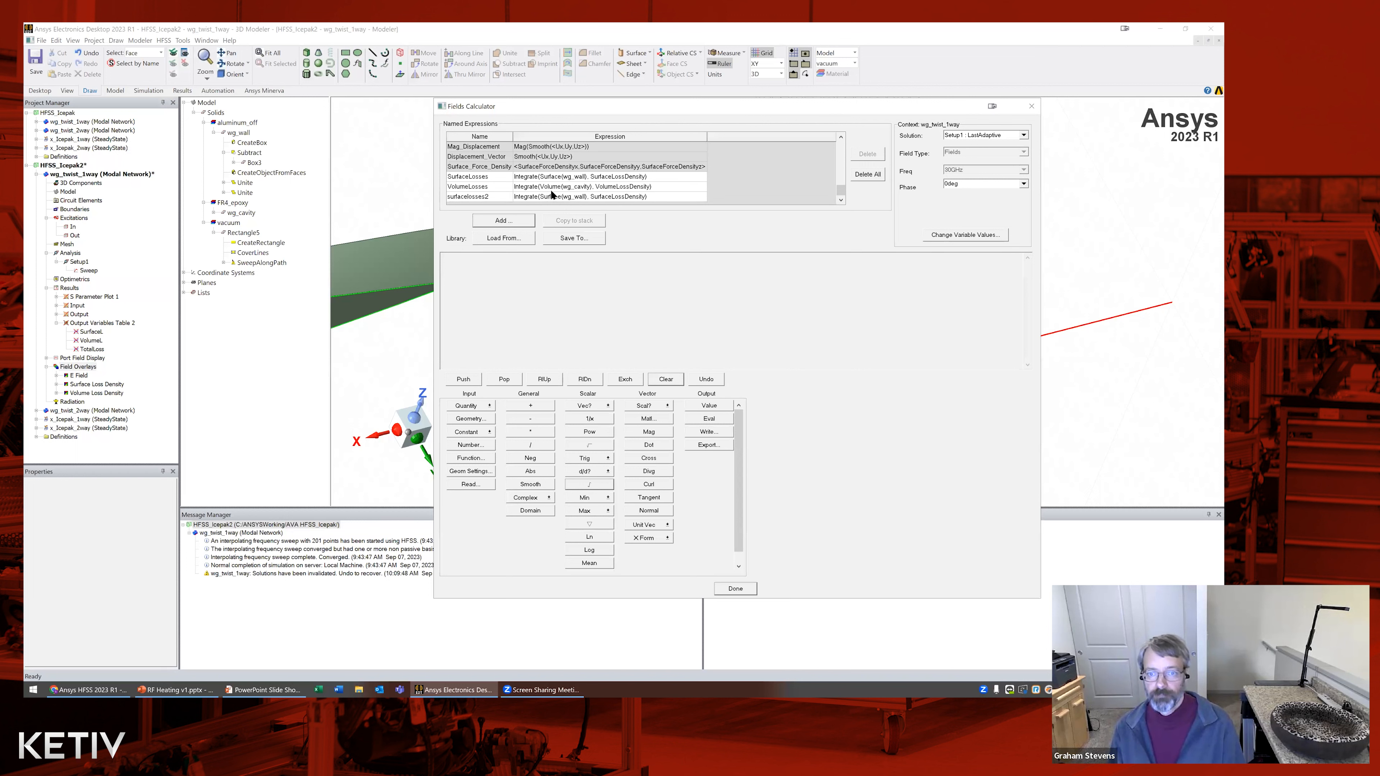
Load the VolumeLossDensity quantity and integrate it over the wg_cavity volume
{"action": "left_click_drag", "start_coordinate": [571, 104], "coordinate": [555, 91]}
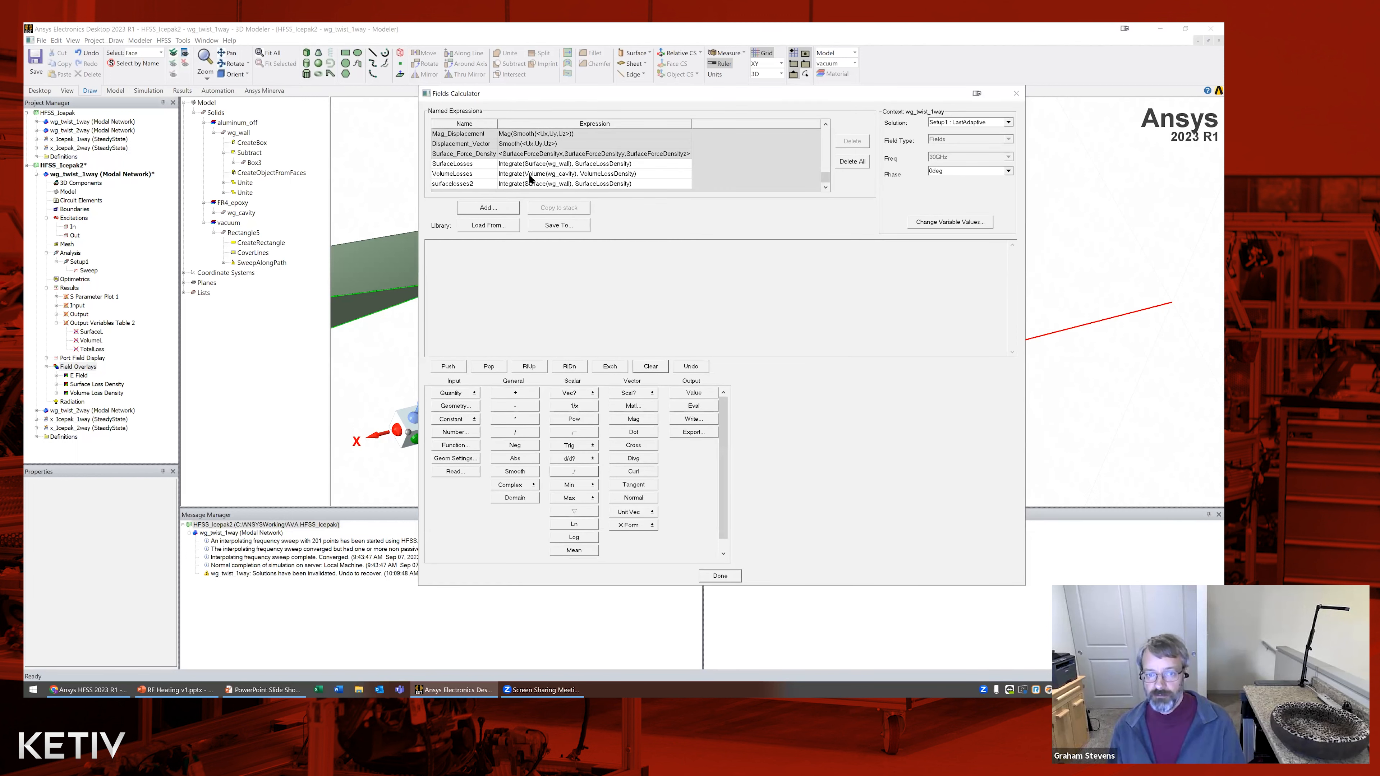
{"action": "left_click", "coordinate": [447, 393]}
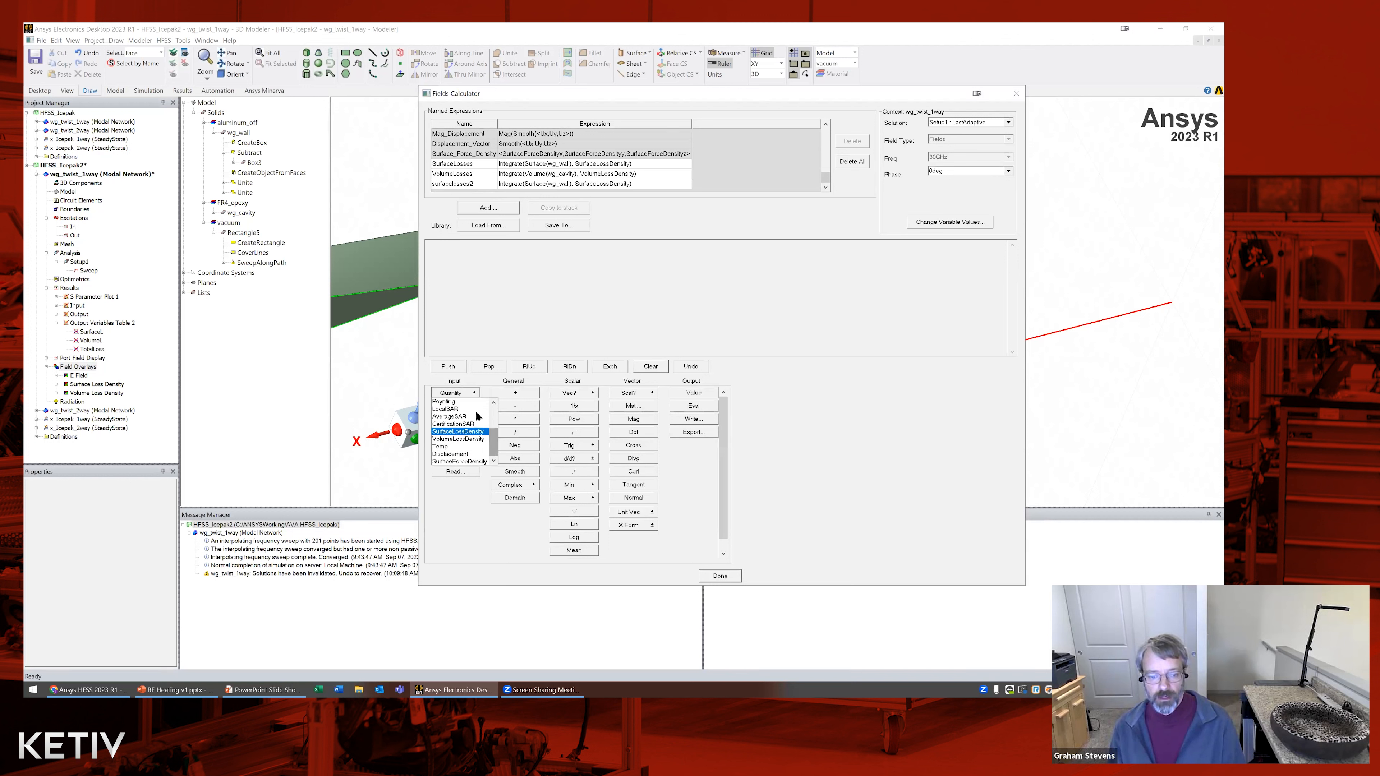
{"action": "left_click", "coordinate": [455, 439]}
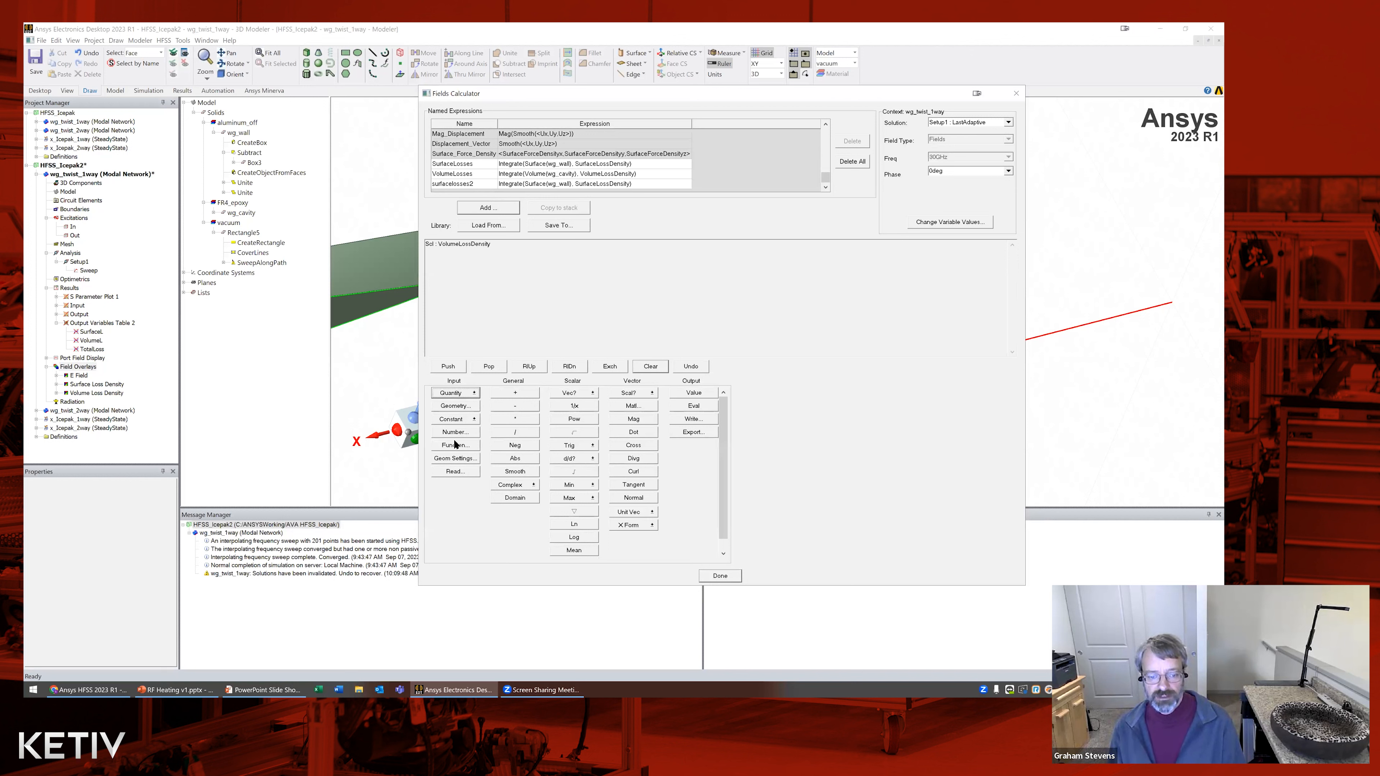
{"action": "left_click", "coordinate": [455, 406]}
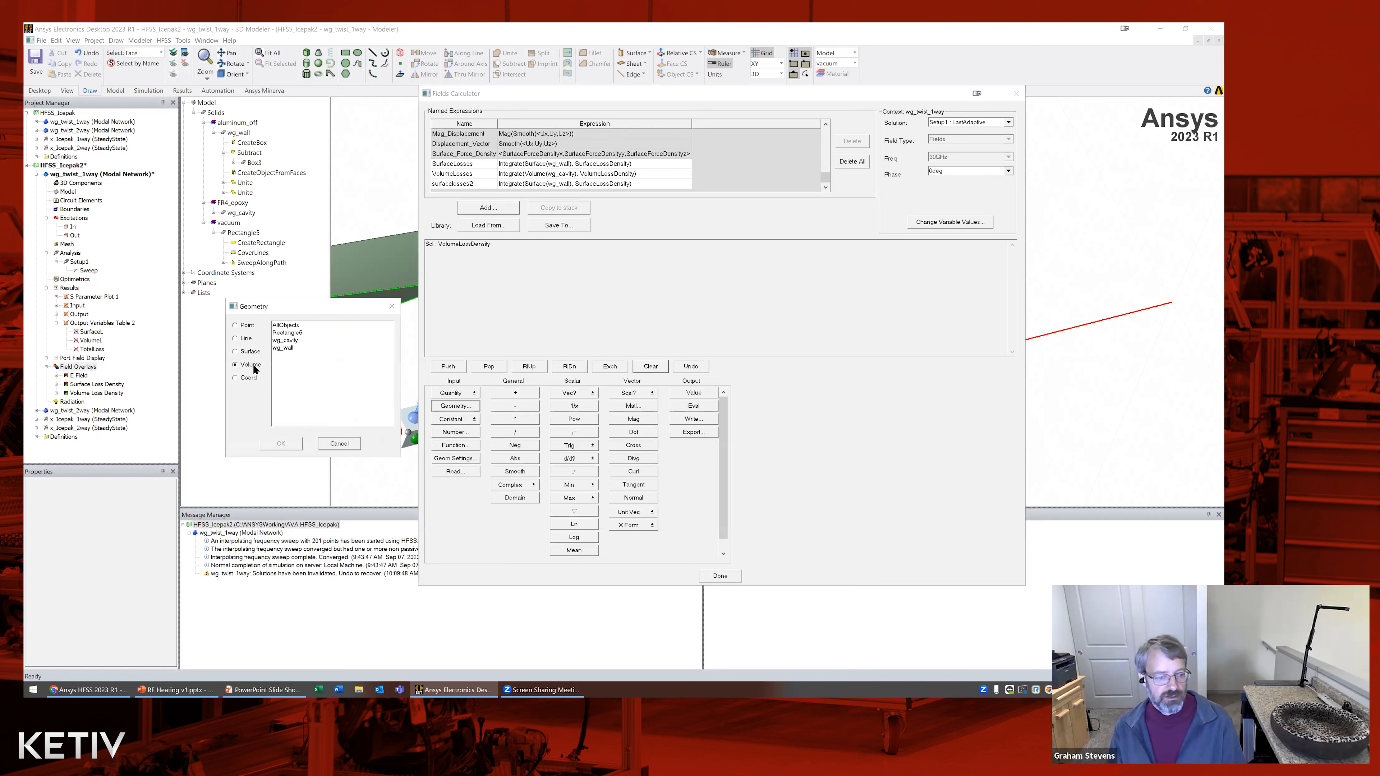
{"action": "left_click", "coordinate": [289, 339]}
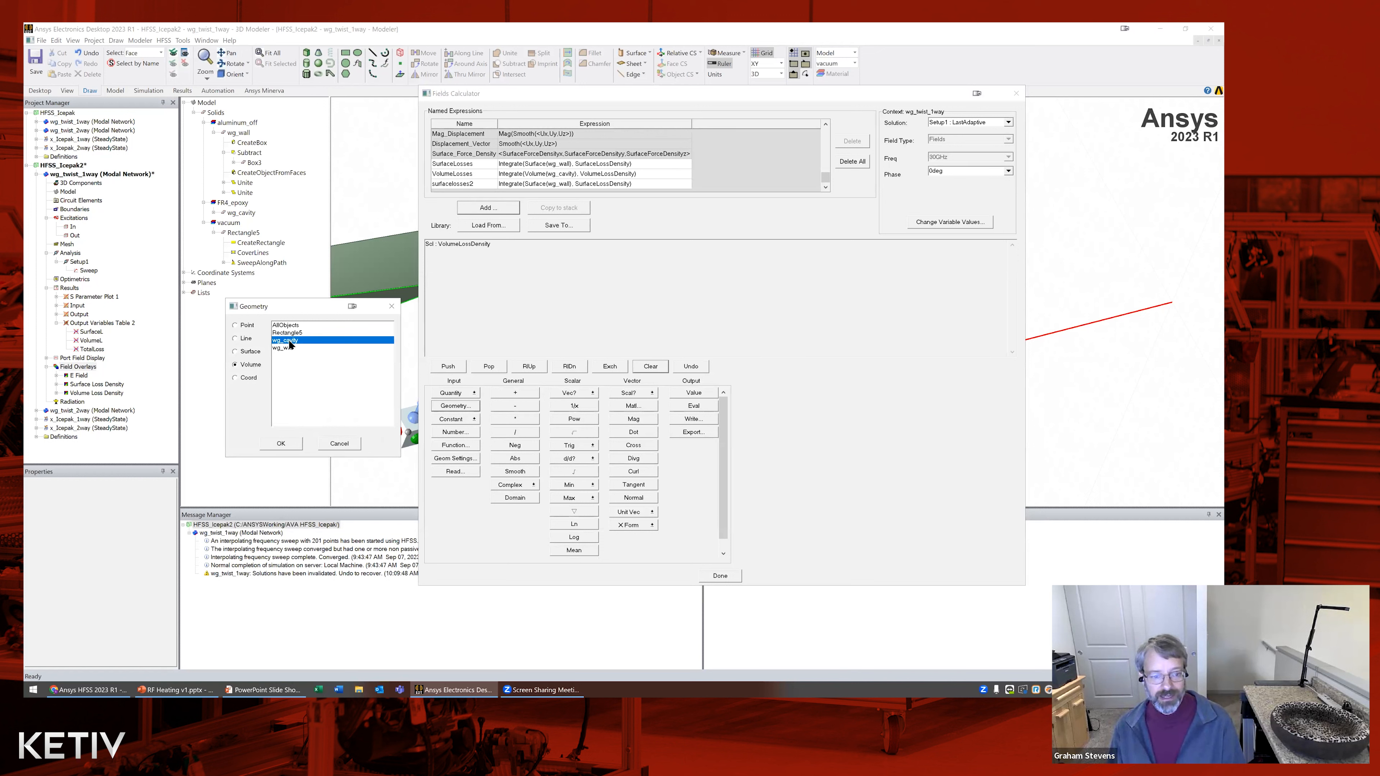
{"action": "left_click", "coordinate": [281, 445]}
{"action": "left_click", "coordinate": [575, 471]}
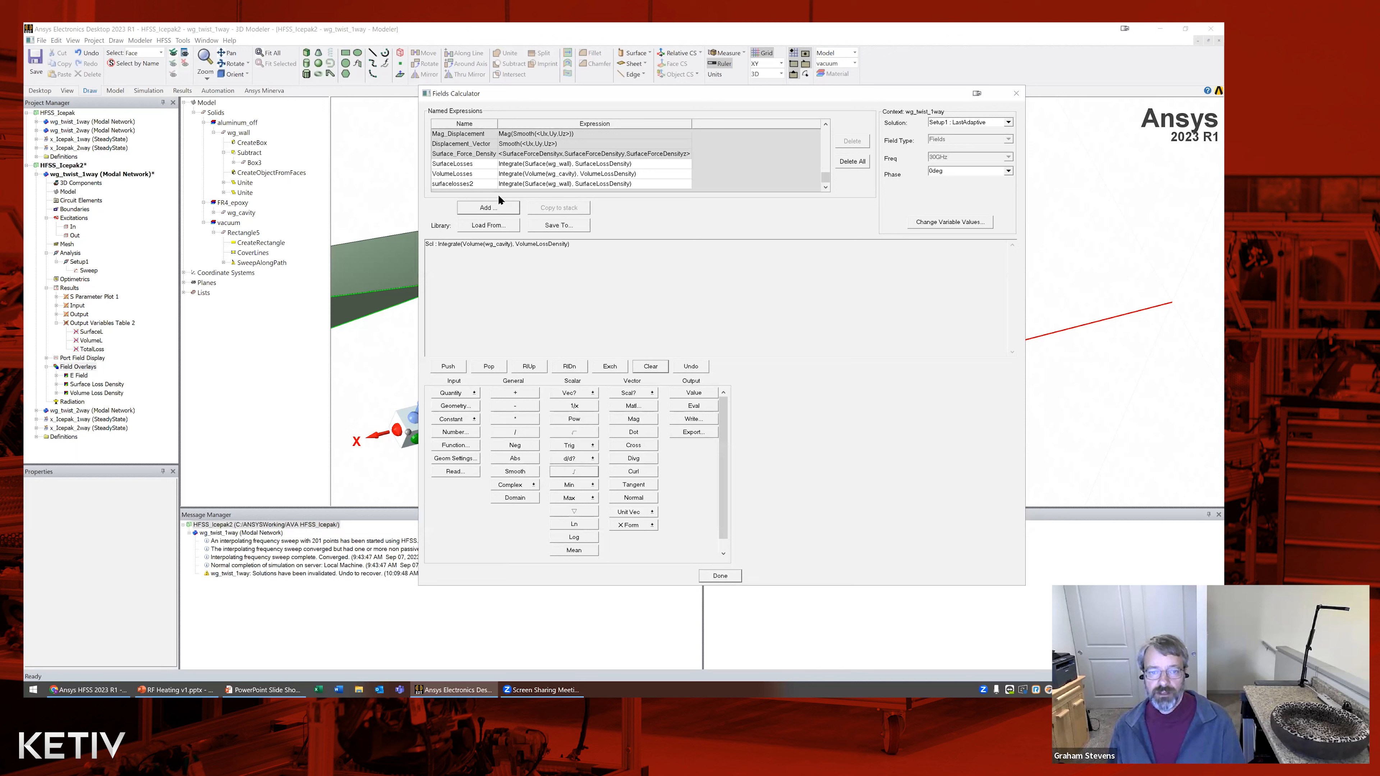
Delete the surfacelosses2 named expression and close the Fields Calculator
{"action": "left_click", "coordinate": [453, 184]}
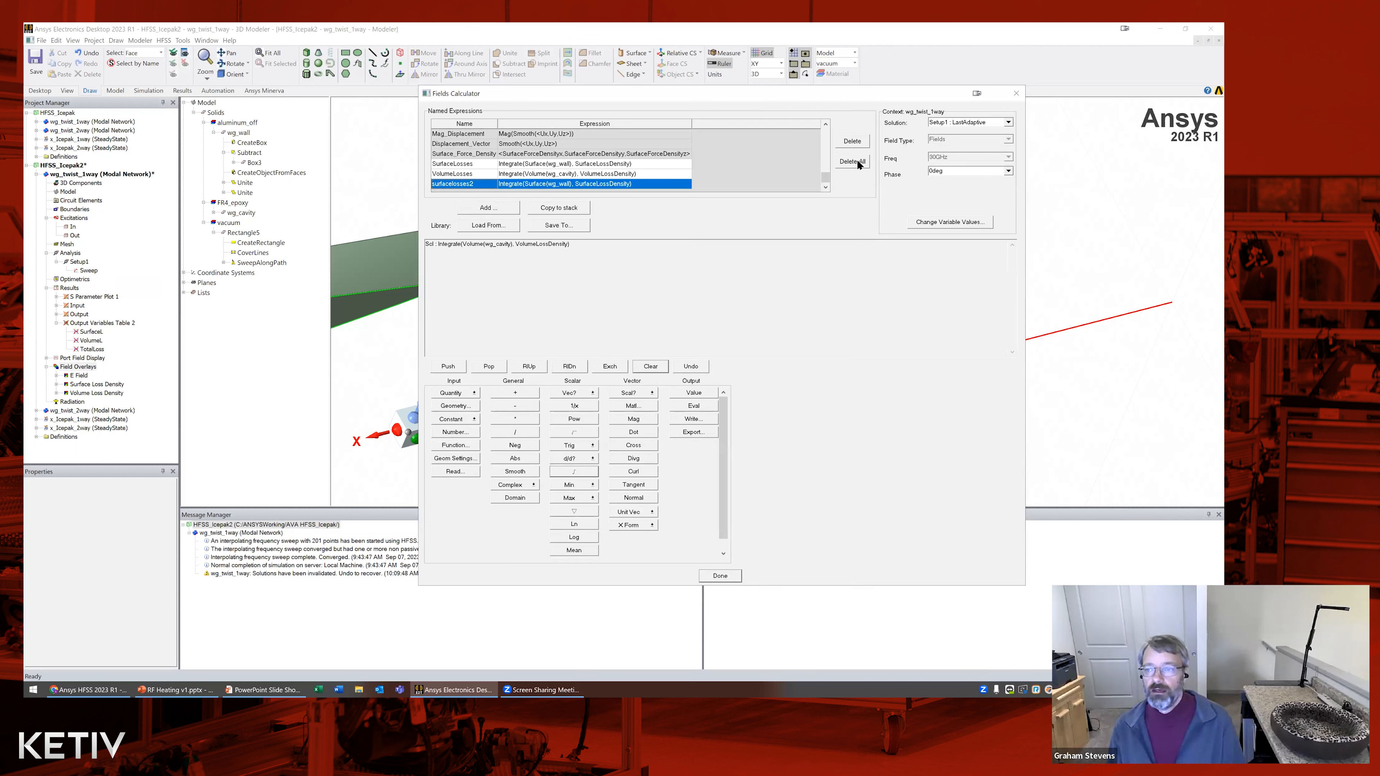
{"action": "left_click", "coordinate": [852, 141]}
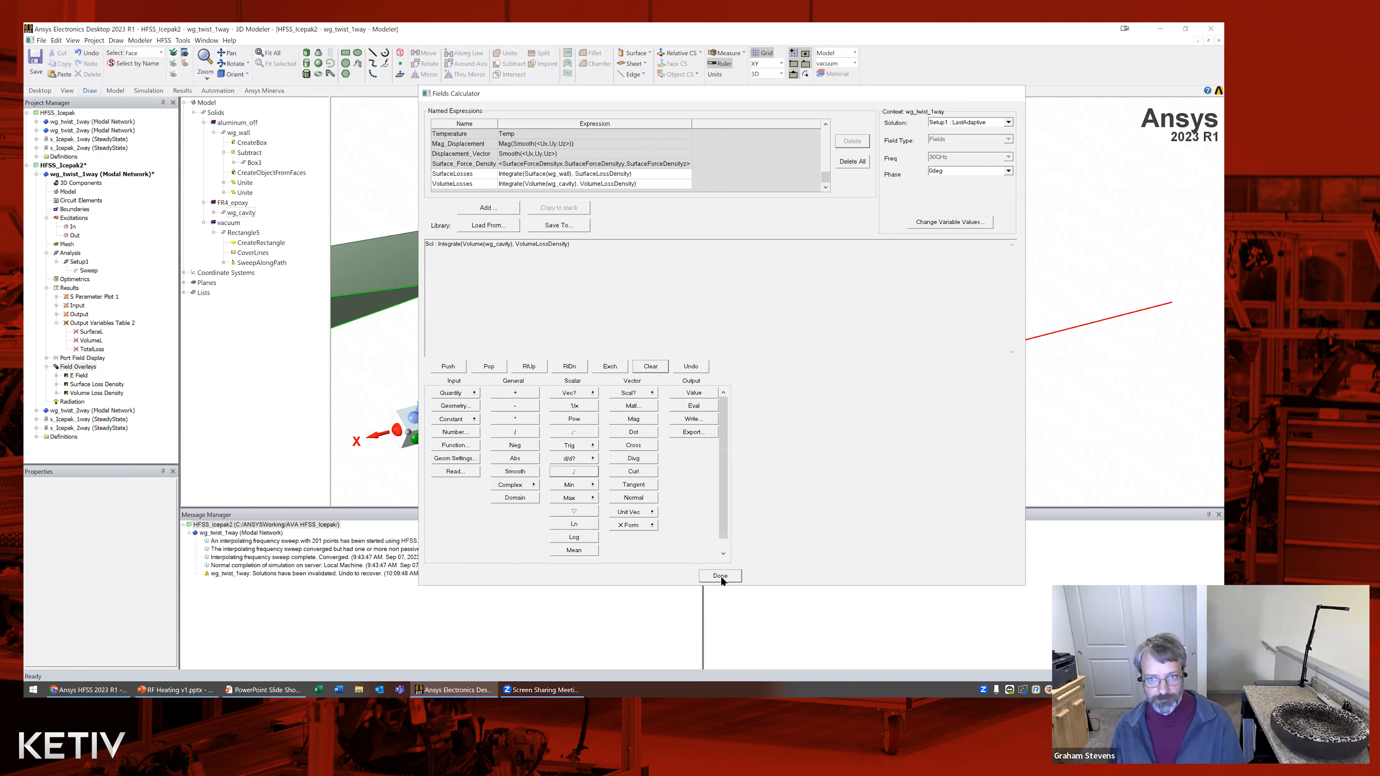
{"action": "left_click", "coordinate": [721, 577]}
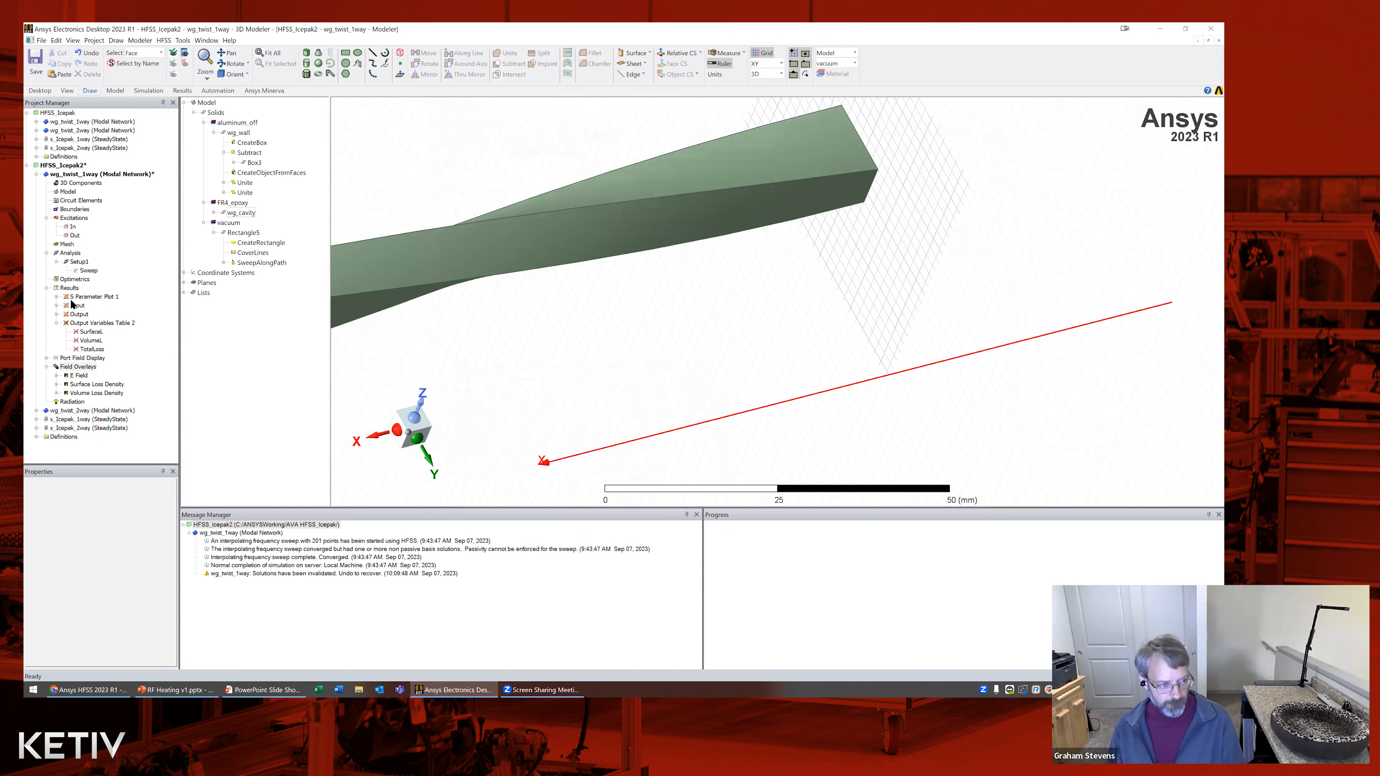
Open the output variables of wg_twist_1way and set the report type to Fields with the Calculator Expressions category
{"action": "right_click", "coordinate": [69, 290]}
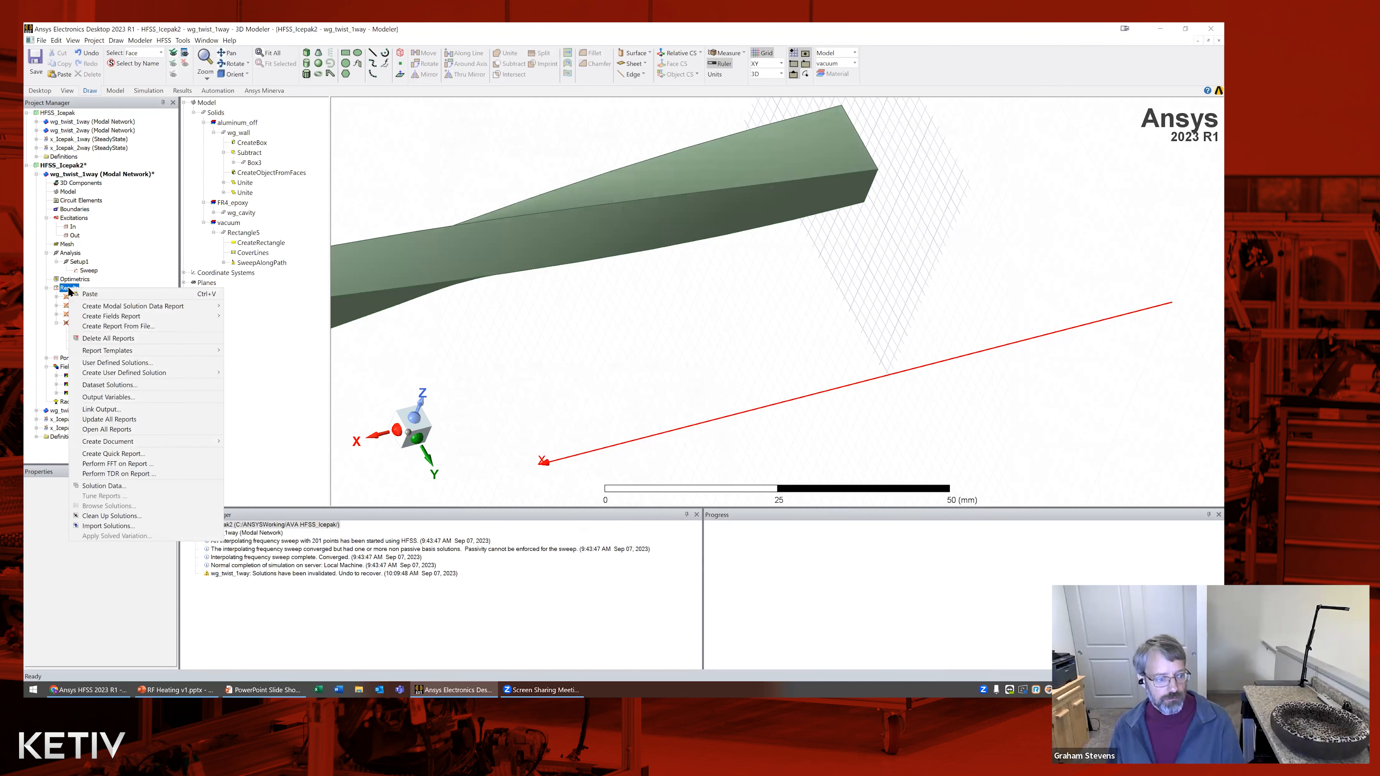
{"action": "left_click", "coordinate": [96, 398]}
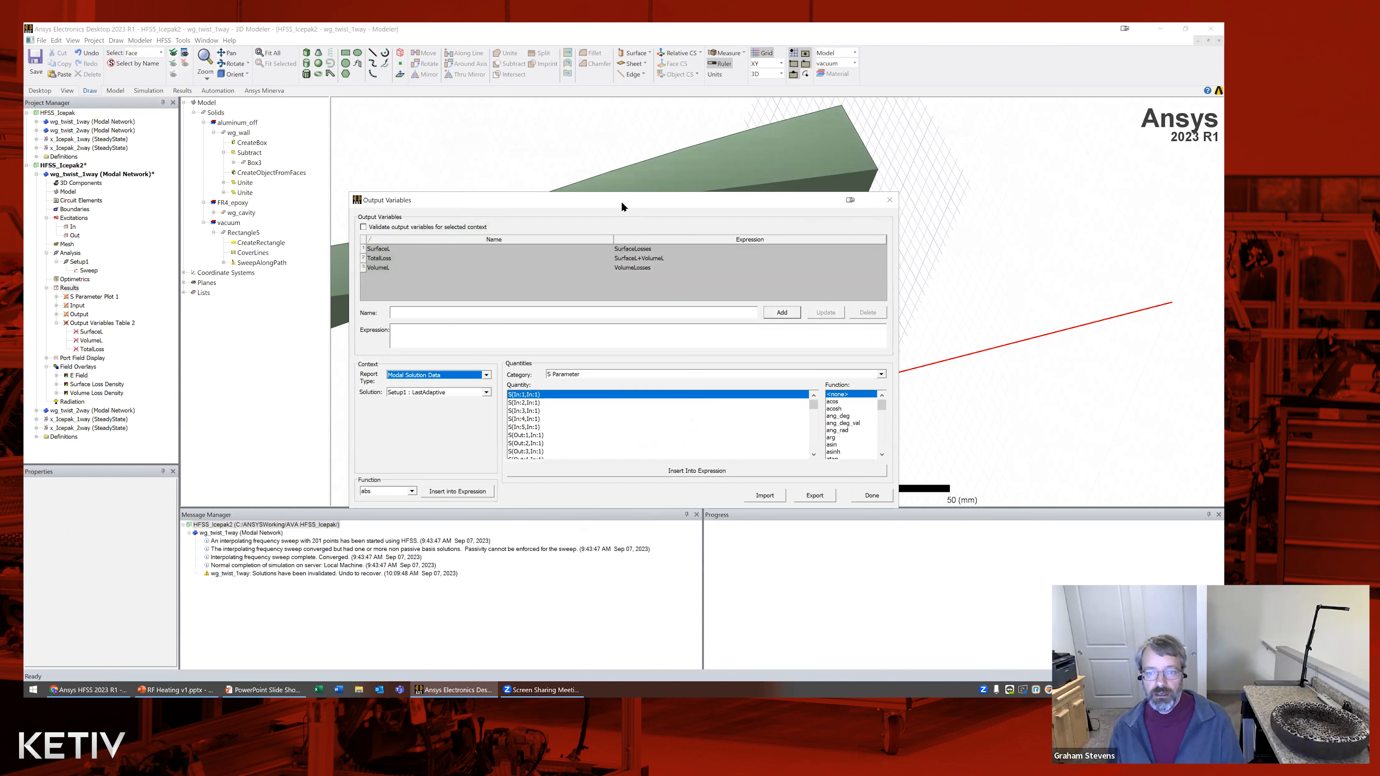
{"action": "left_click_drag", "start_coordinate": [621, 197], "coordinate": [616, 126]}
{"action": "left_click", "coordinate": [482, 305]}
{"action": "left_click", "coordinate": [431, 313]}
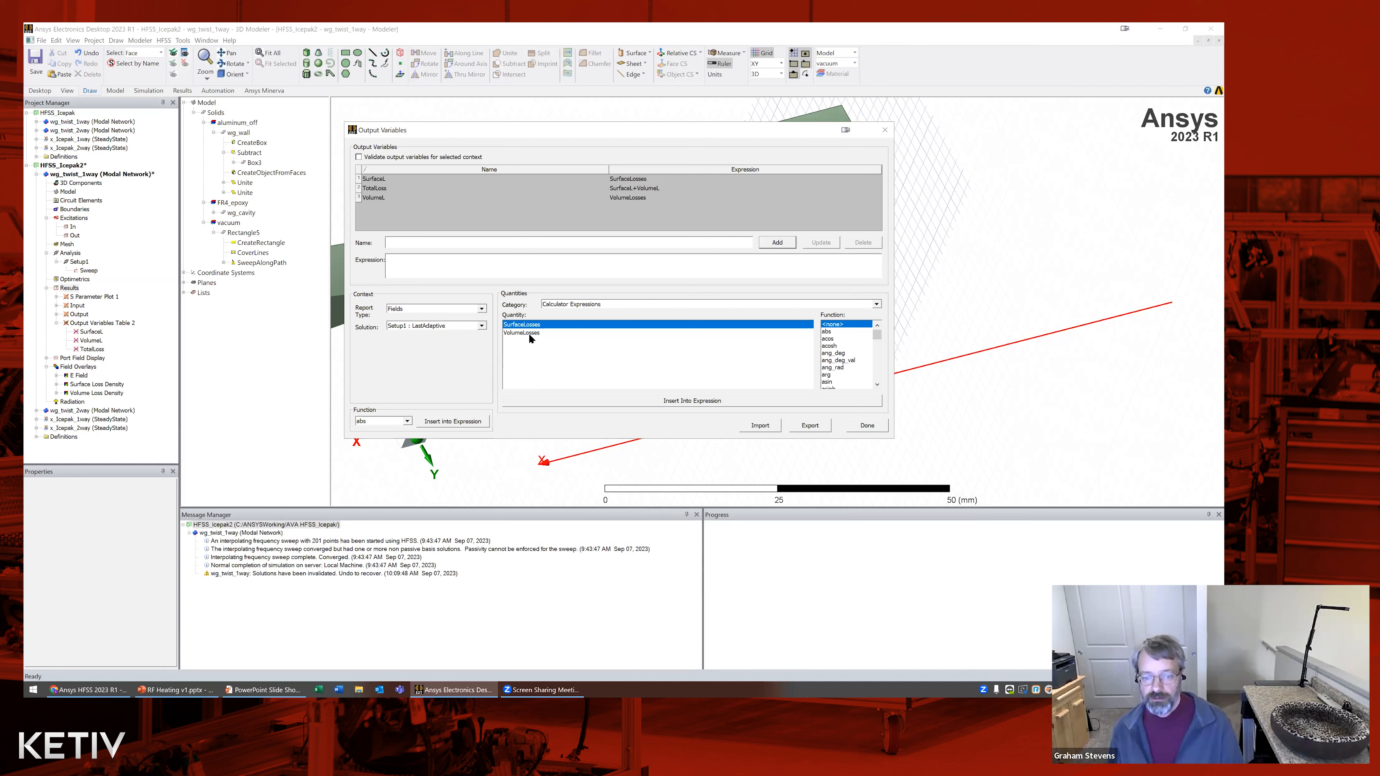
Add an output variable SurfaceL2 with the expression SurfaceLosses, and delete it again
{"action": "left_click", "coordinate": [703, 401]}
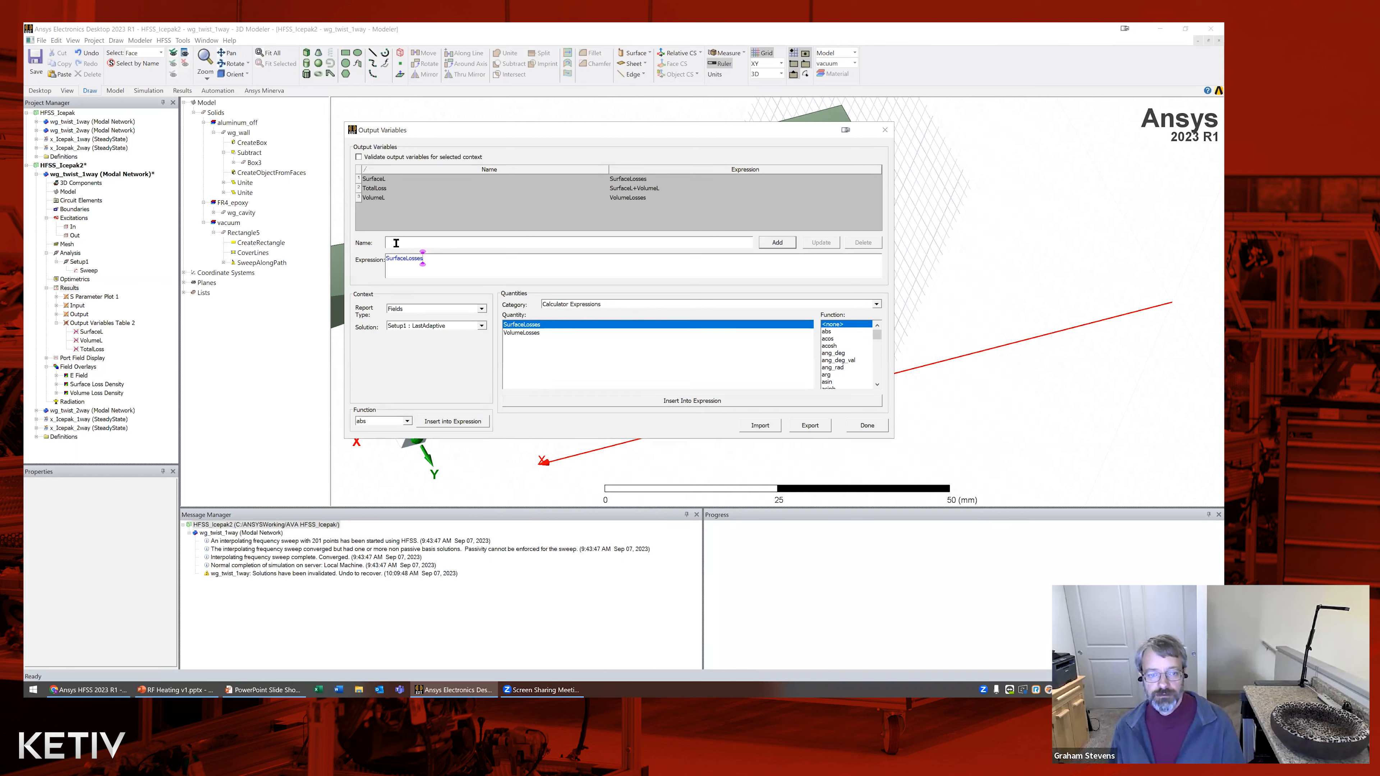
{"action": "type", "text": "Su"}
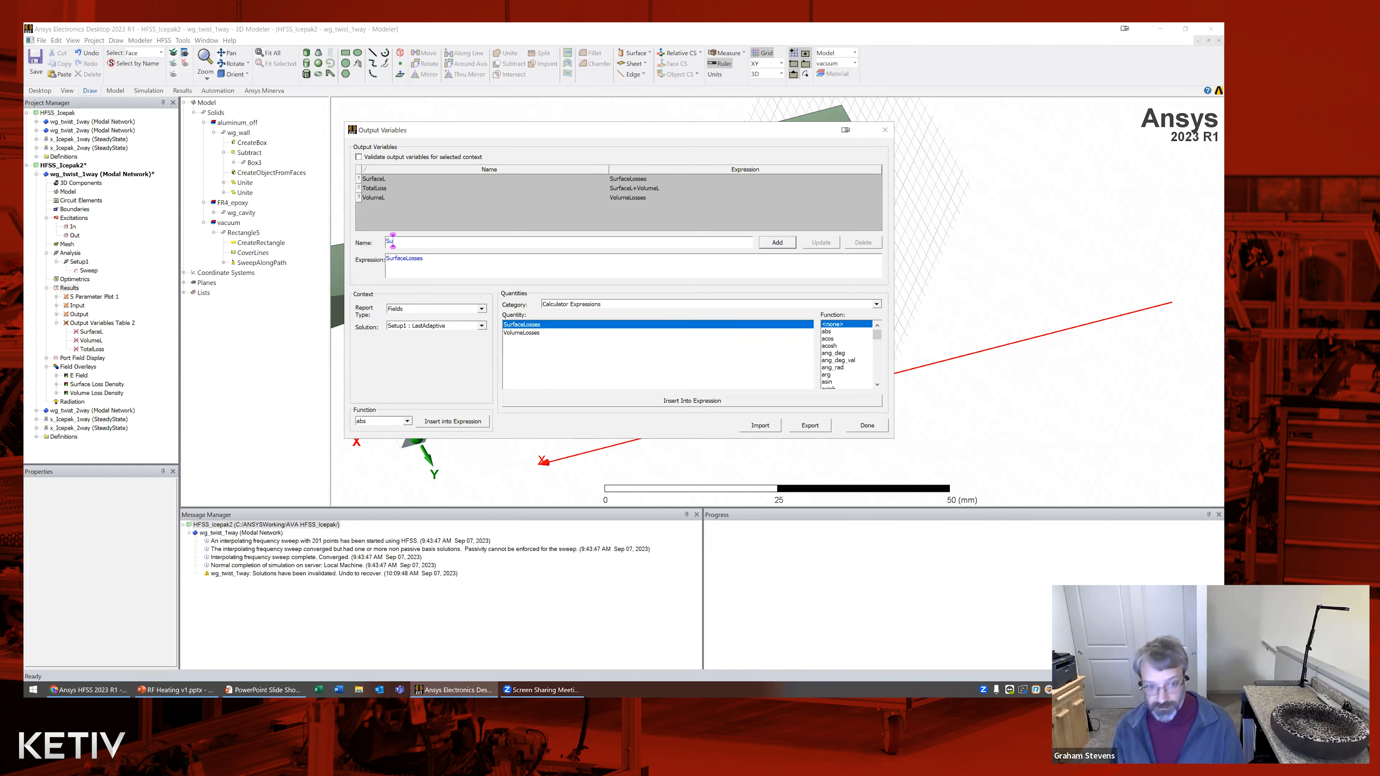
{"action": "type", "text": "rfaceL2"}
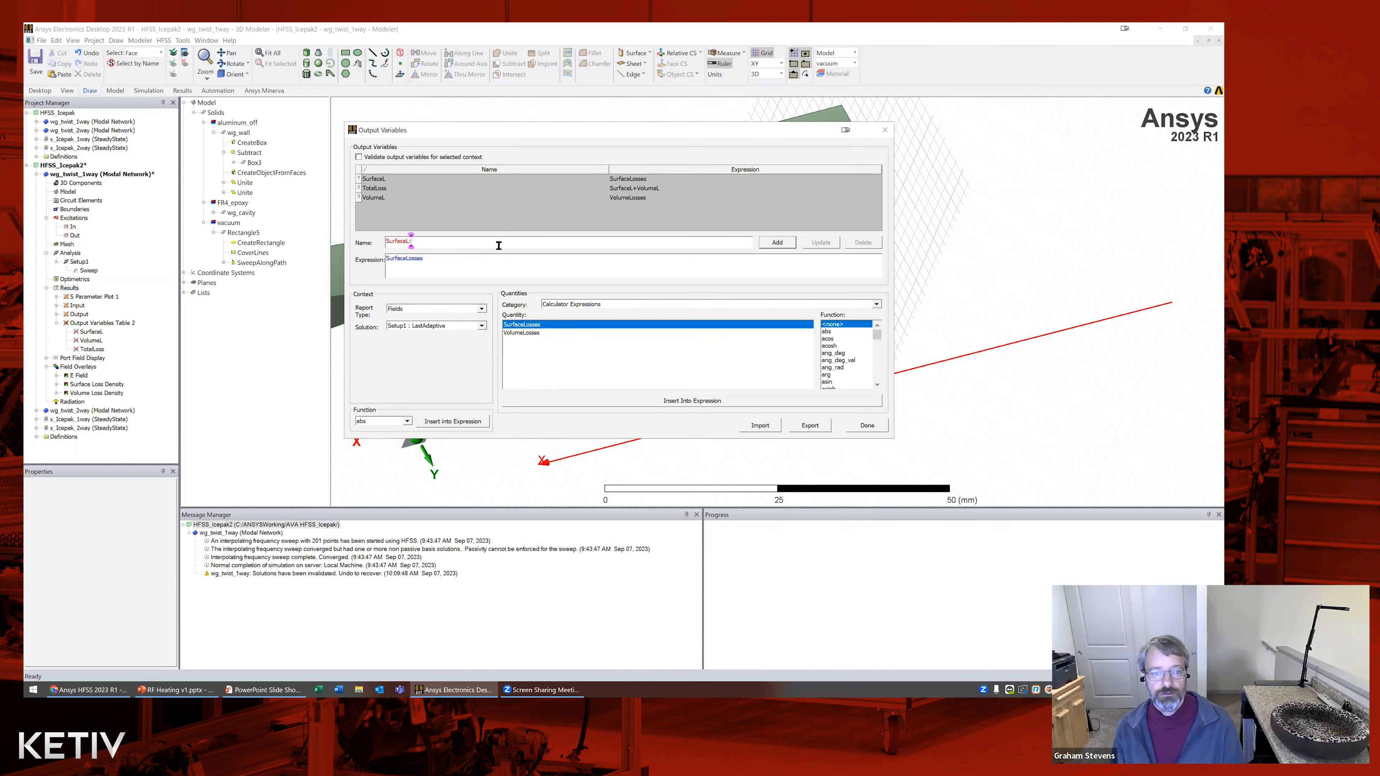
{"action": "left_click", "coordinate": [778, 243]}
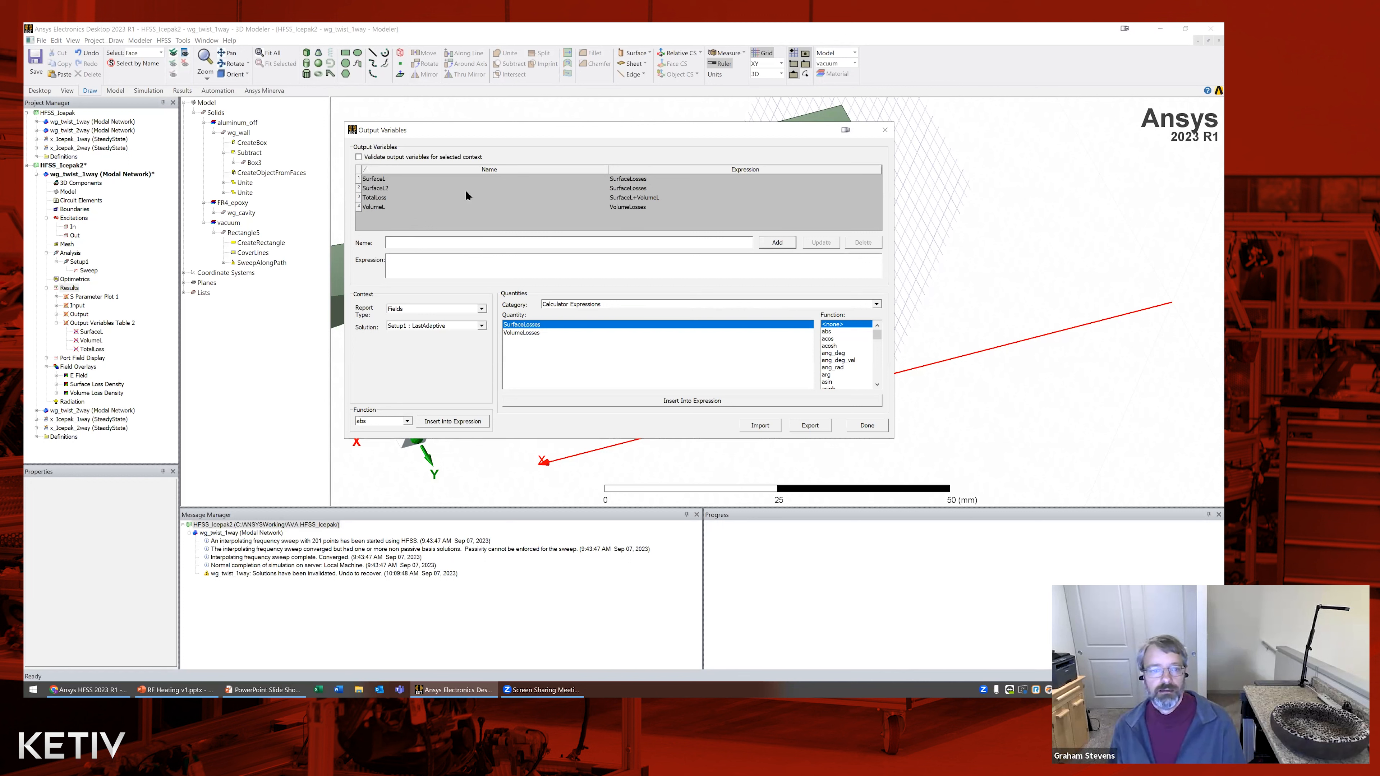
{"action": "left_click", "coordinate": [382, 190]}
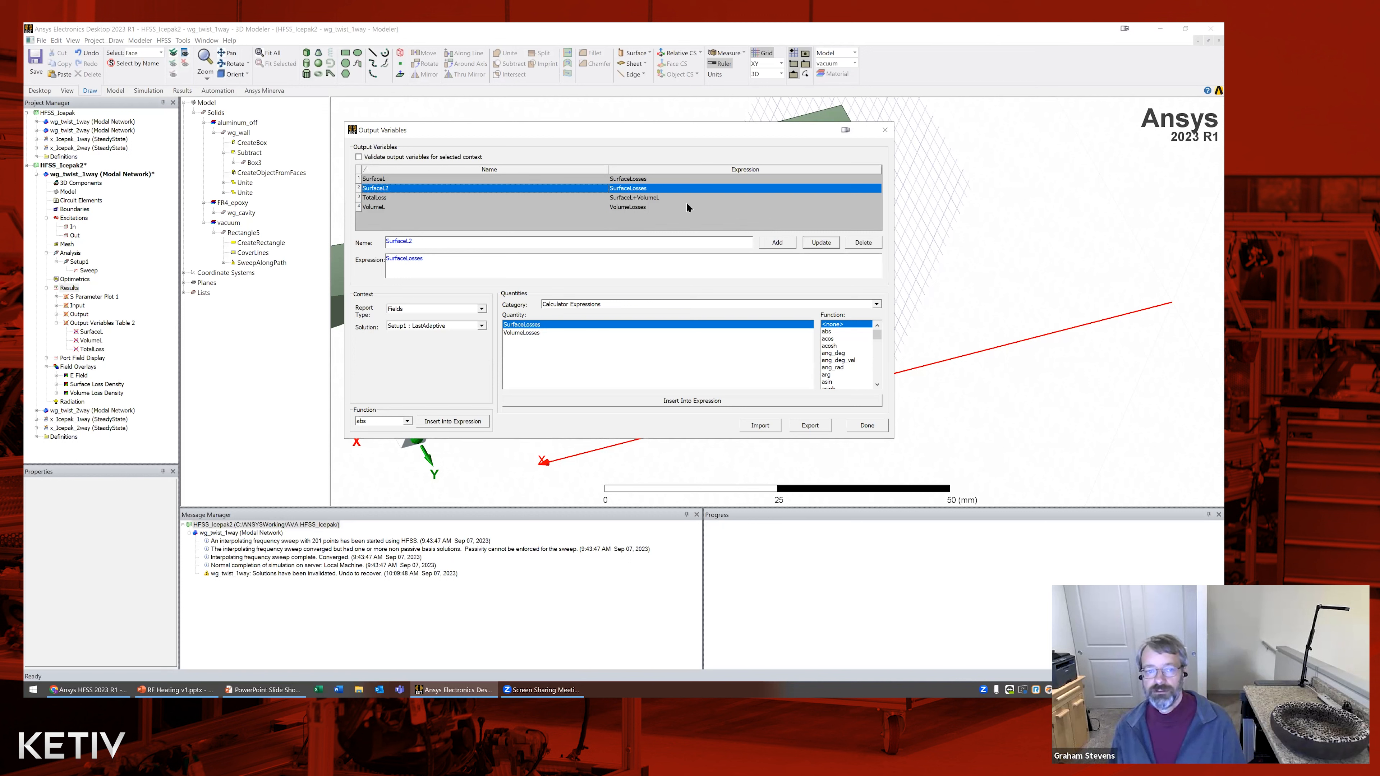
{"action": "left_click", "coordinate": [868, 242]}
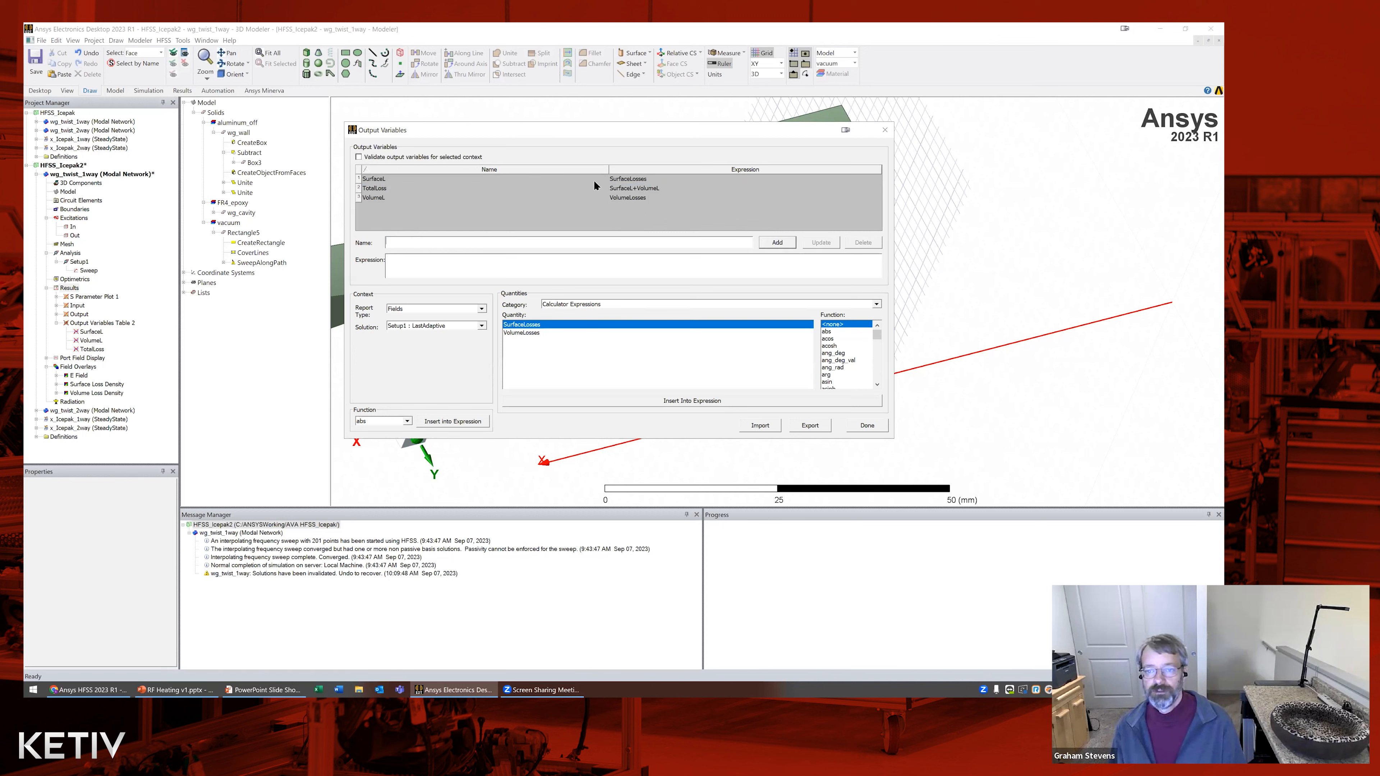
Review the expressions of the SurfaceL, VolumeL and TotalLoss output variables and close the Output Variables dialog
{"action": "left_click", "coordinate": [650, 179]}
{"action": "left_click", "coordinate": [643, 198]}
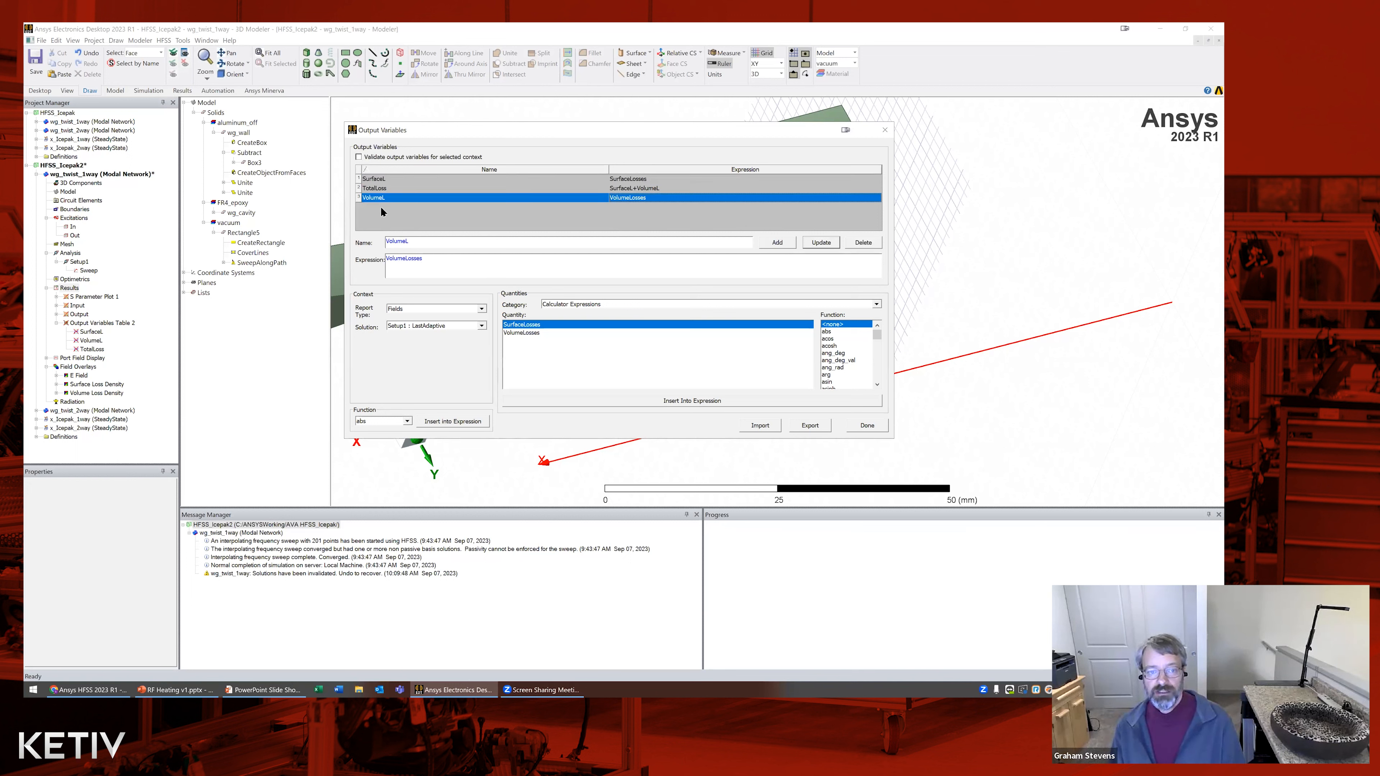
{"action": "left_click", "coordinate": [381, 188]}
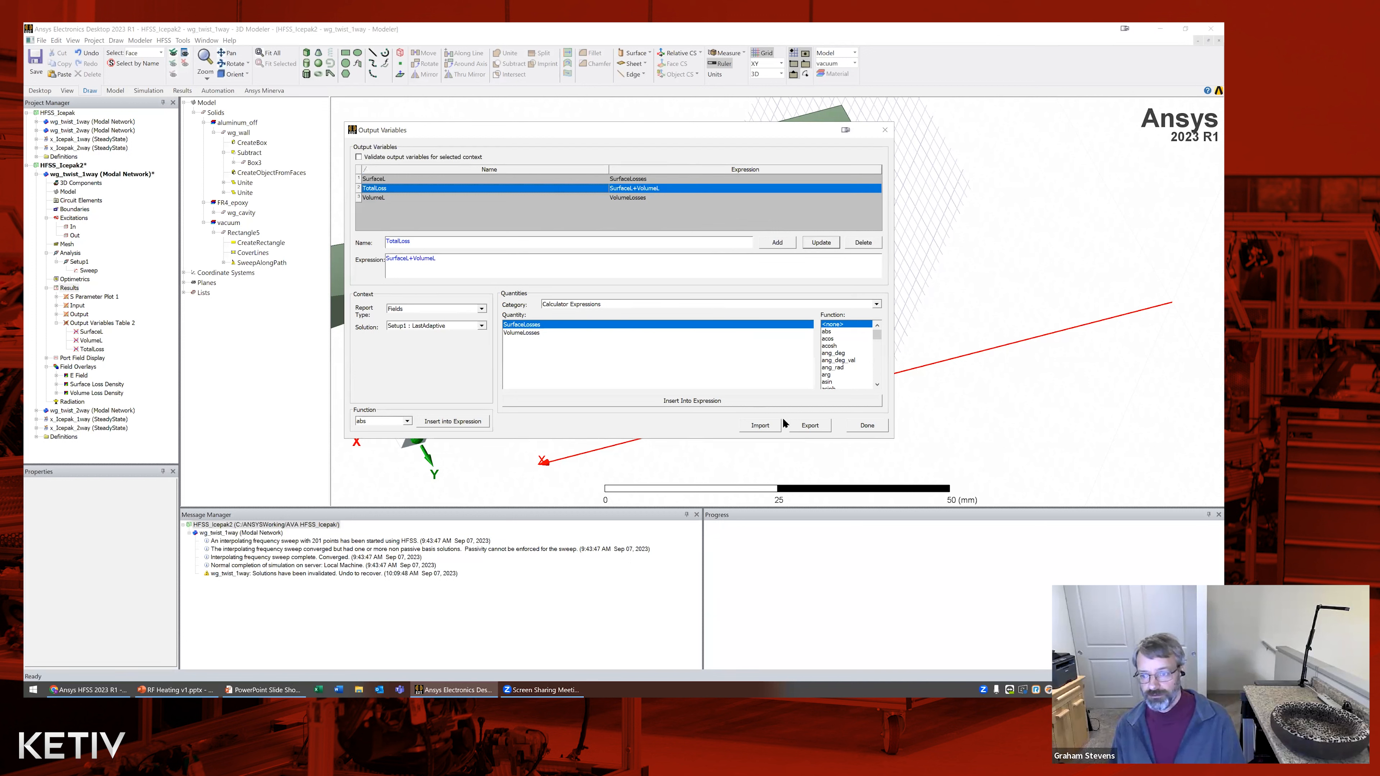
{"action": "left_click", "coordinate": [866, 425]}
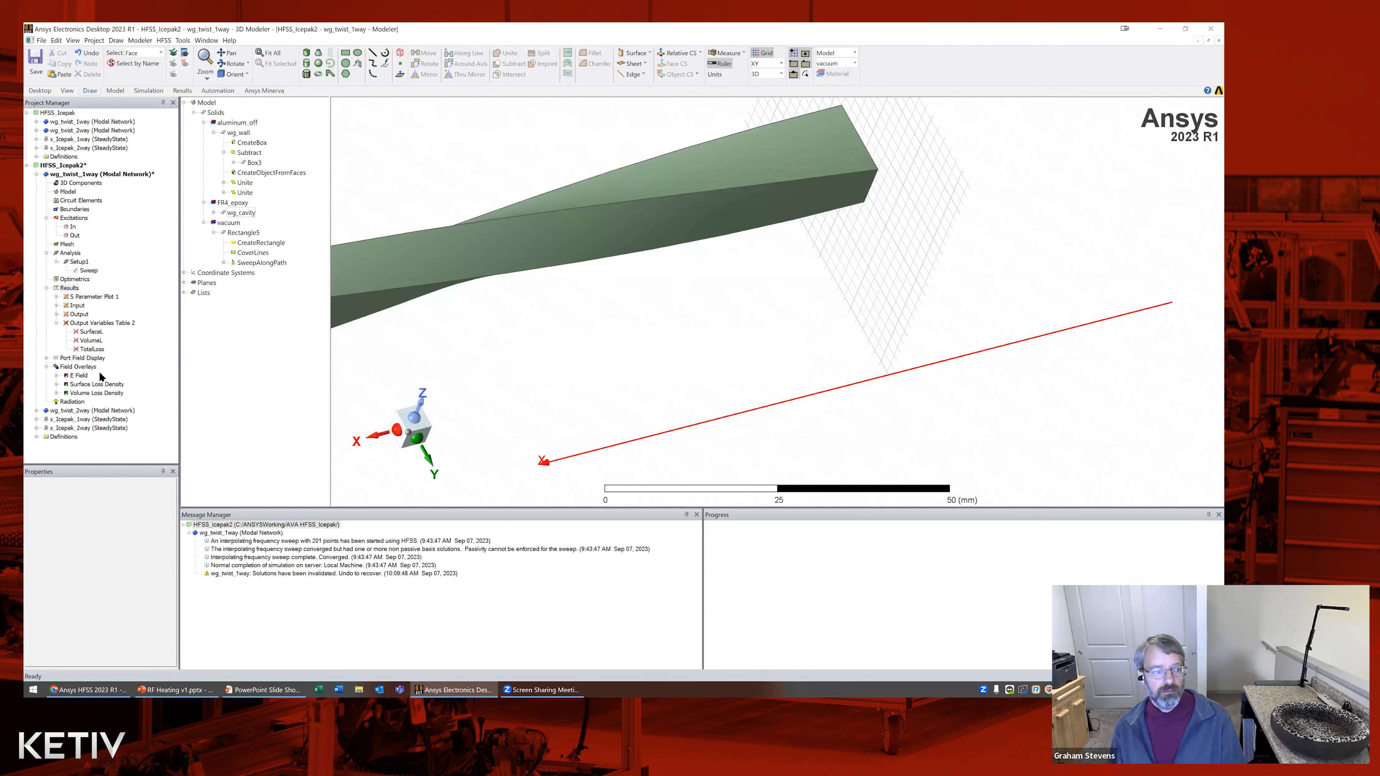
Create a fields data table for wg_twist_1way with the output variables SurfaceL, TotalLoss and VolumeL from Setup1 : LastAdaptive
{"action": "right_click", "coordinate": [70, 288]}
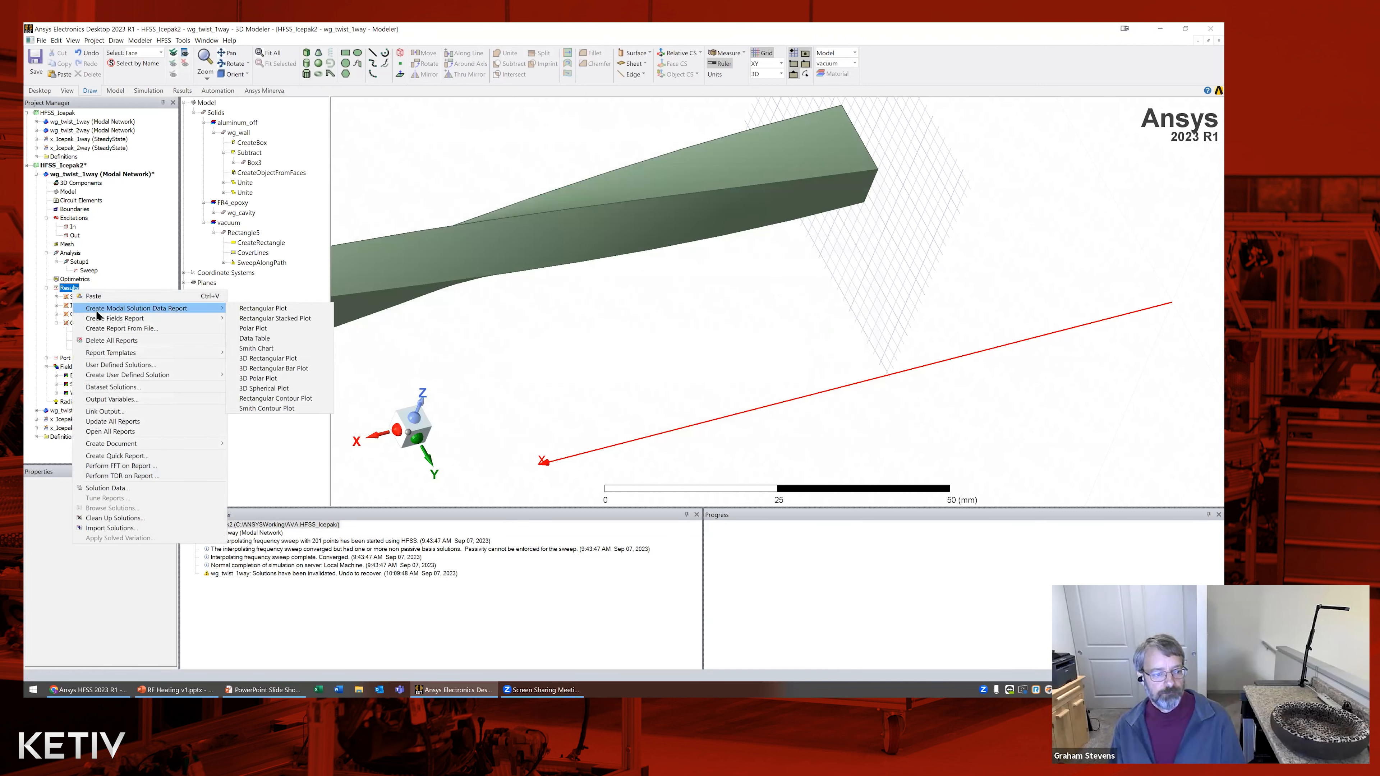
{"action": "mouse_move", "coordinate": [102, 320]}
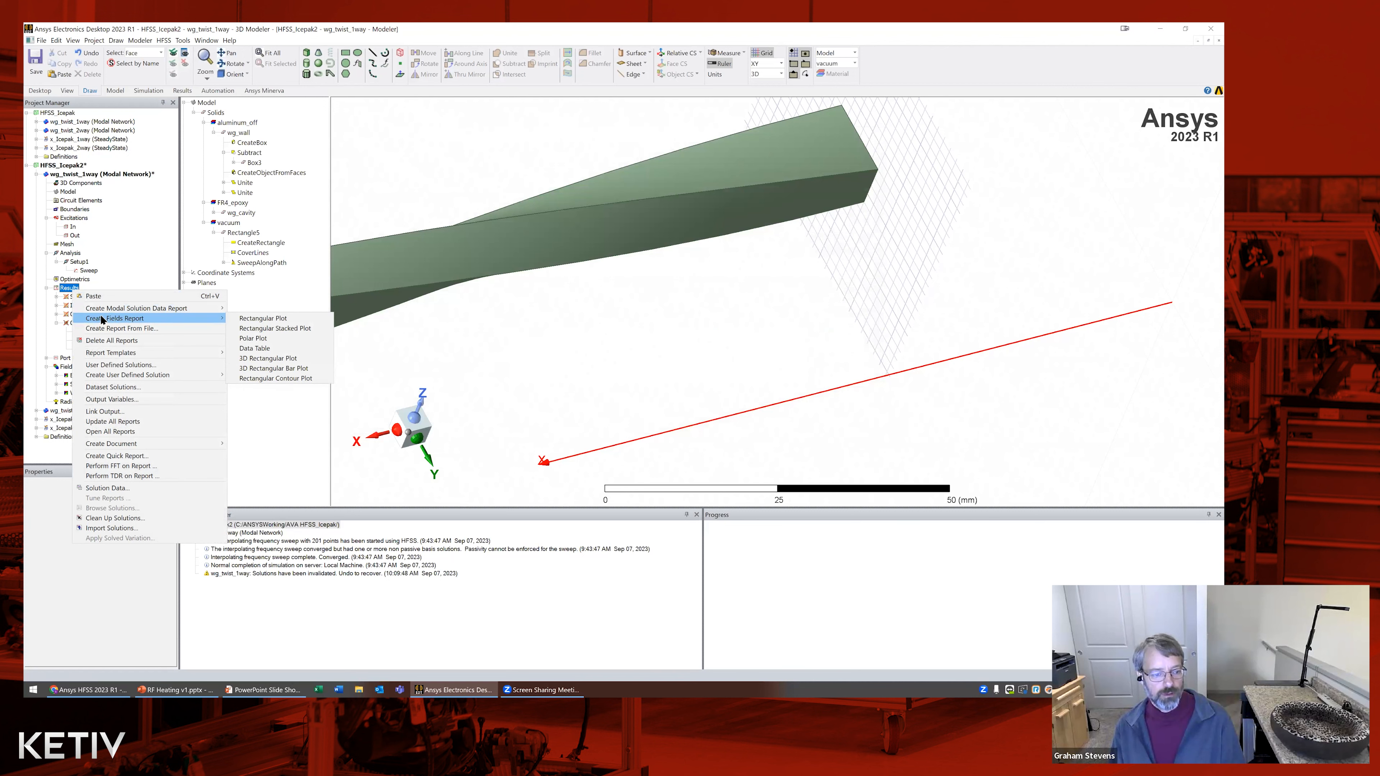
{"action": "left_click", "coordinate": [254, 348]}
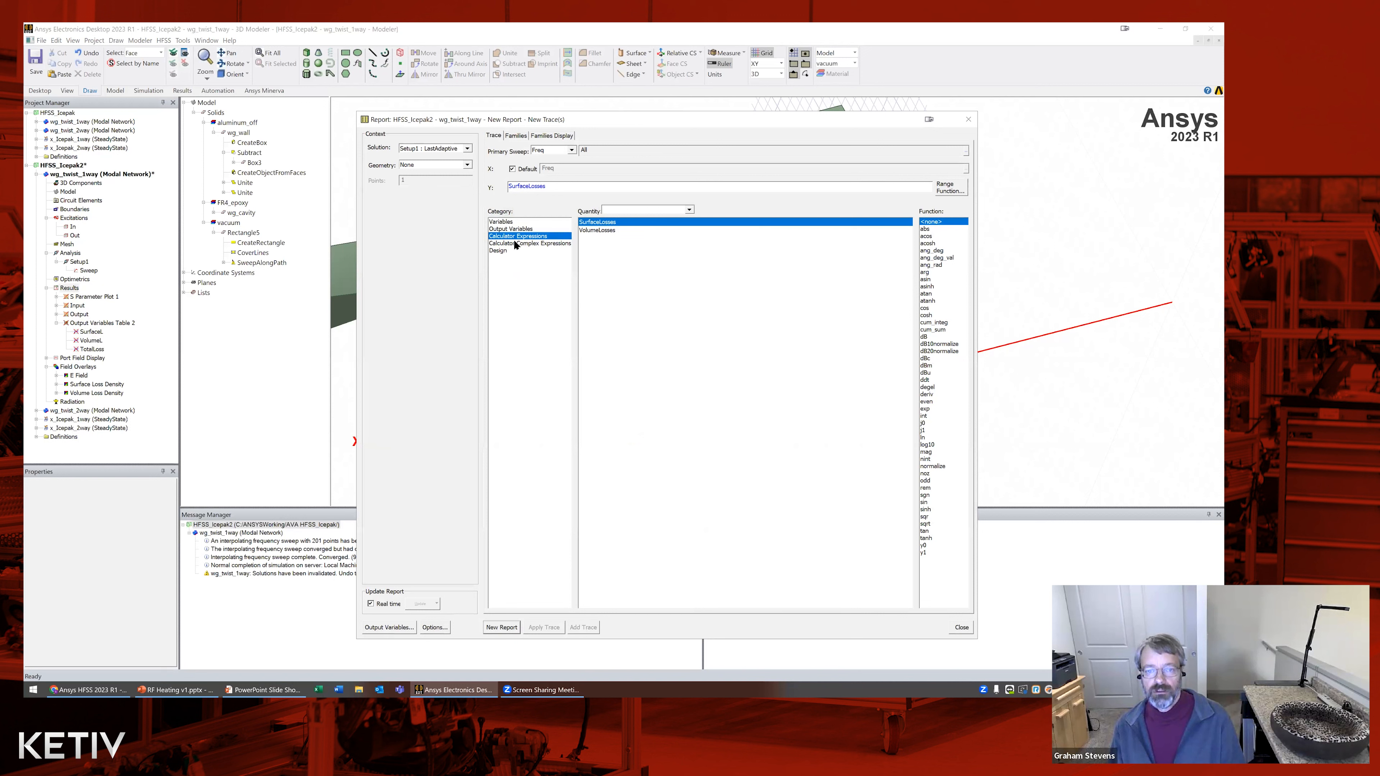
{"action": "left_click", "coordinate": [510, 230]}
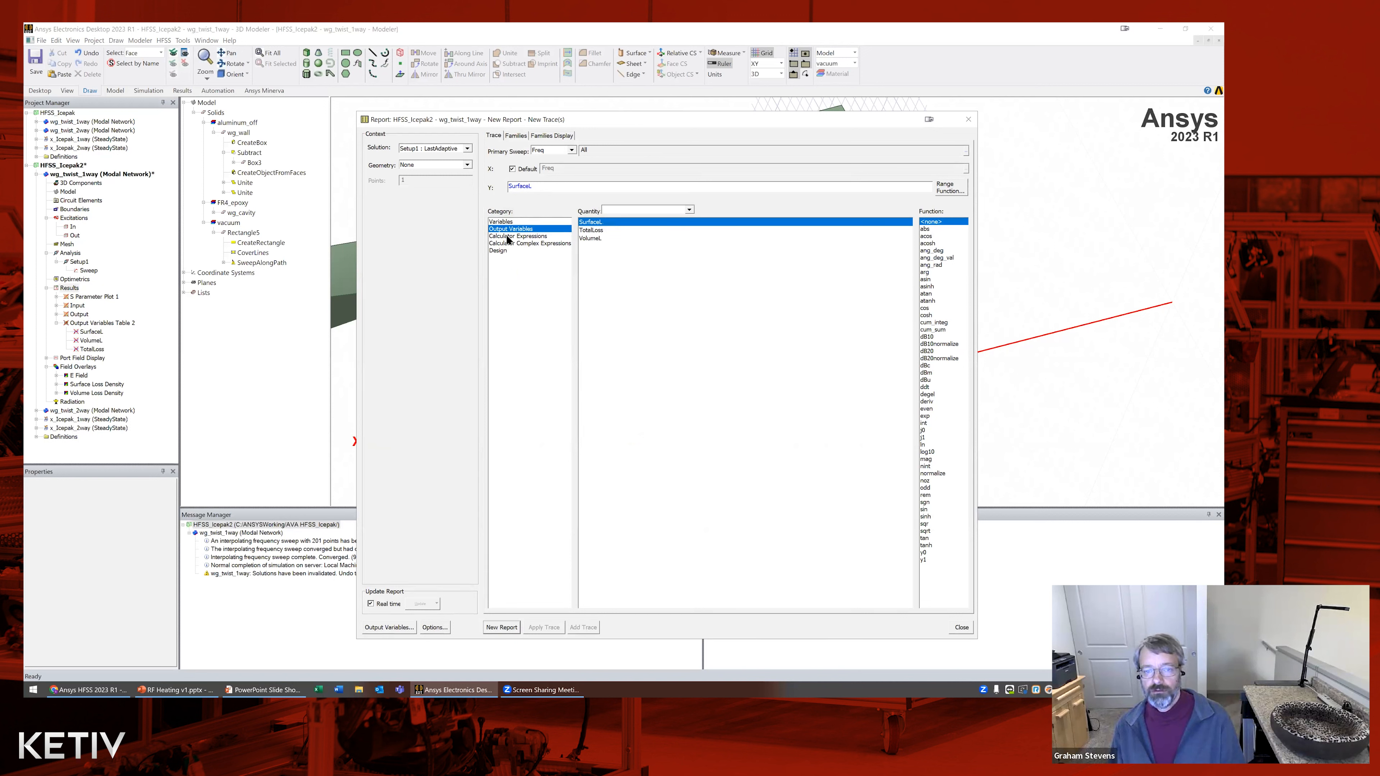
{"action": "left_click", "coordinate": [508, 237]}
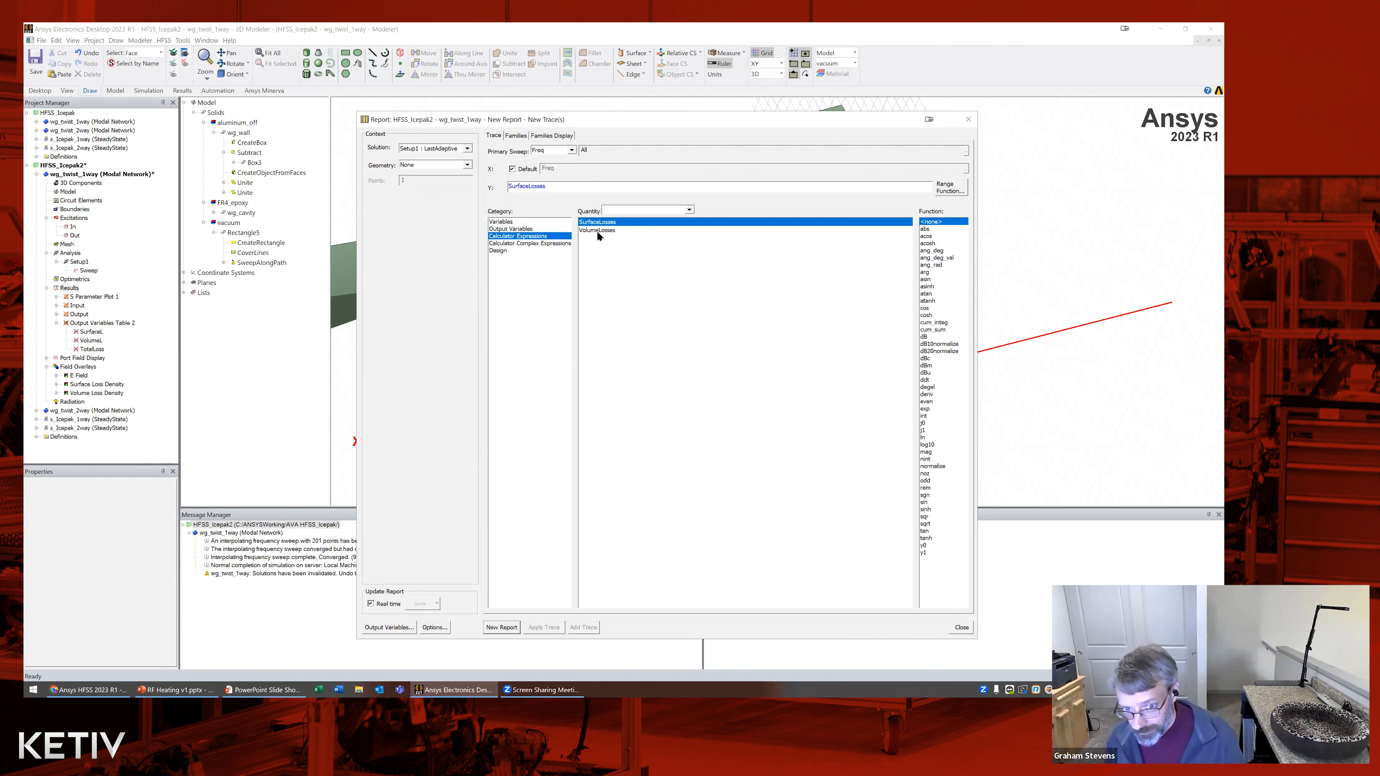
{"action": "left_click", "coordinate": [520, 229]}
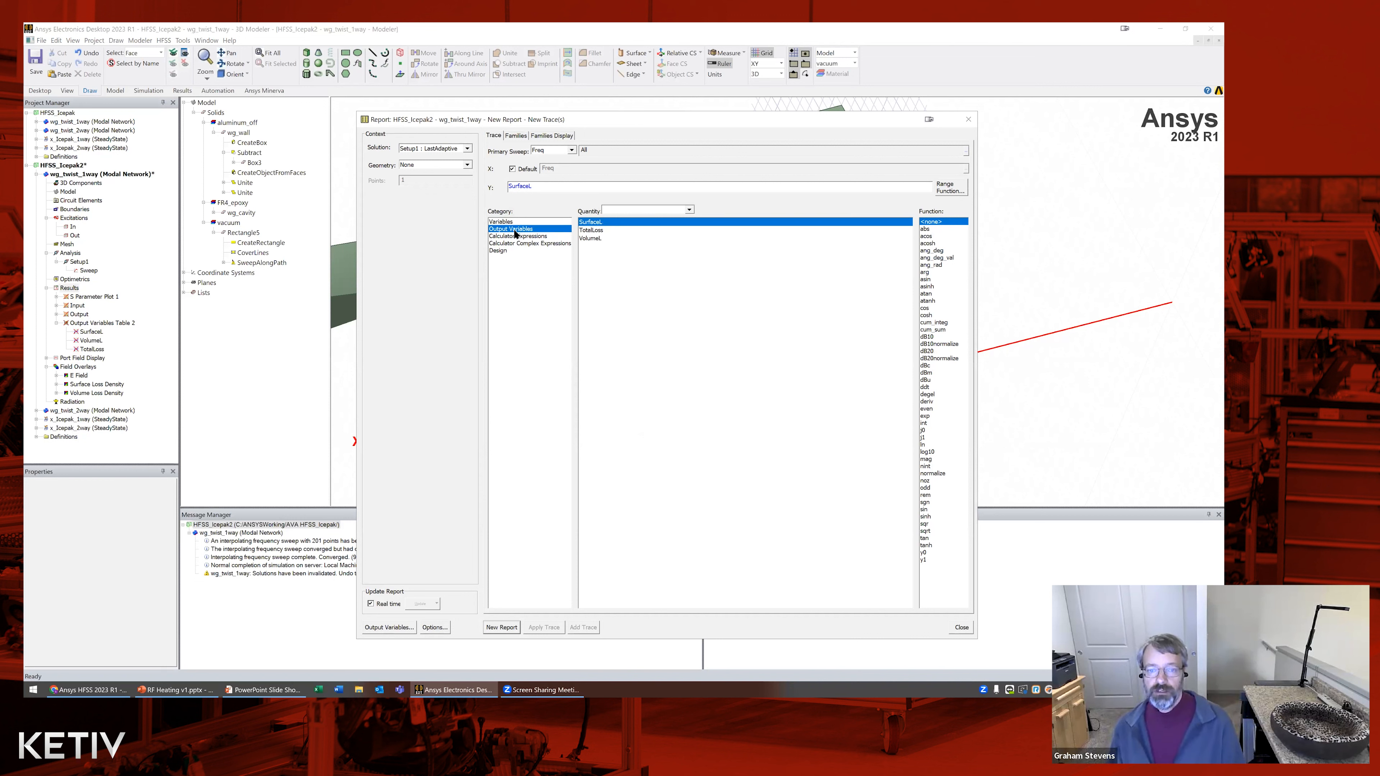
{"action": "left_click", "coordinate": [596, 230], "text": "ctrl"}
{"action": "left_click", "coordinate": [597, 239], "text": "ctrl"}
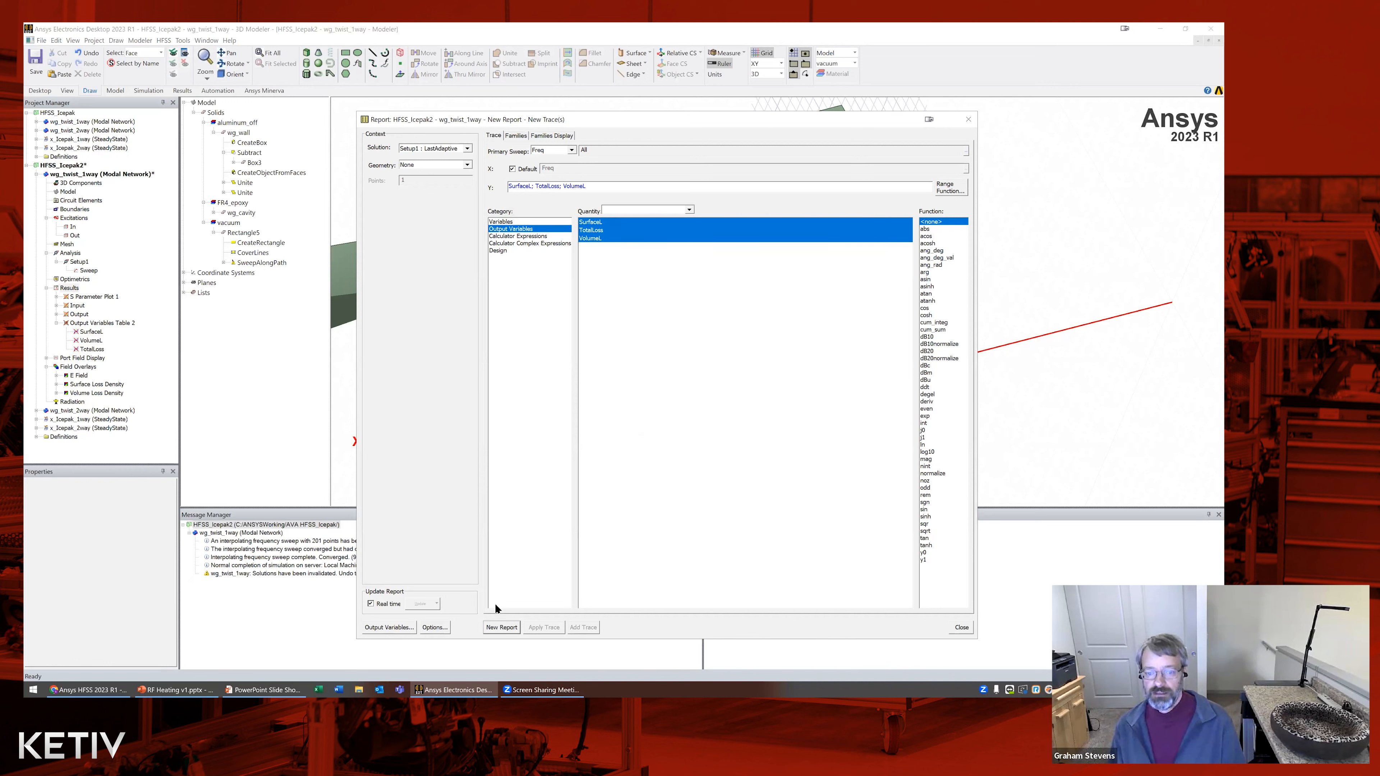
{"action": "left_click", "coordinate": [496, 628]}
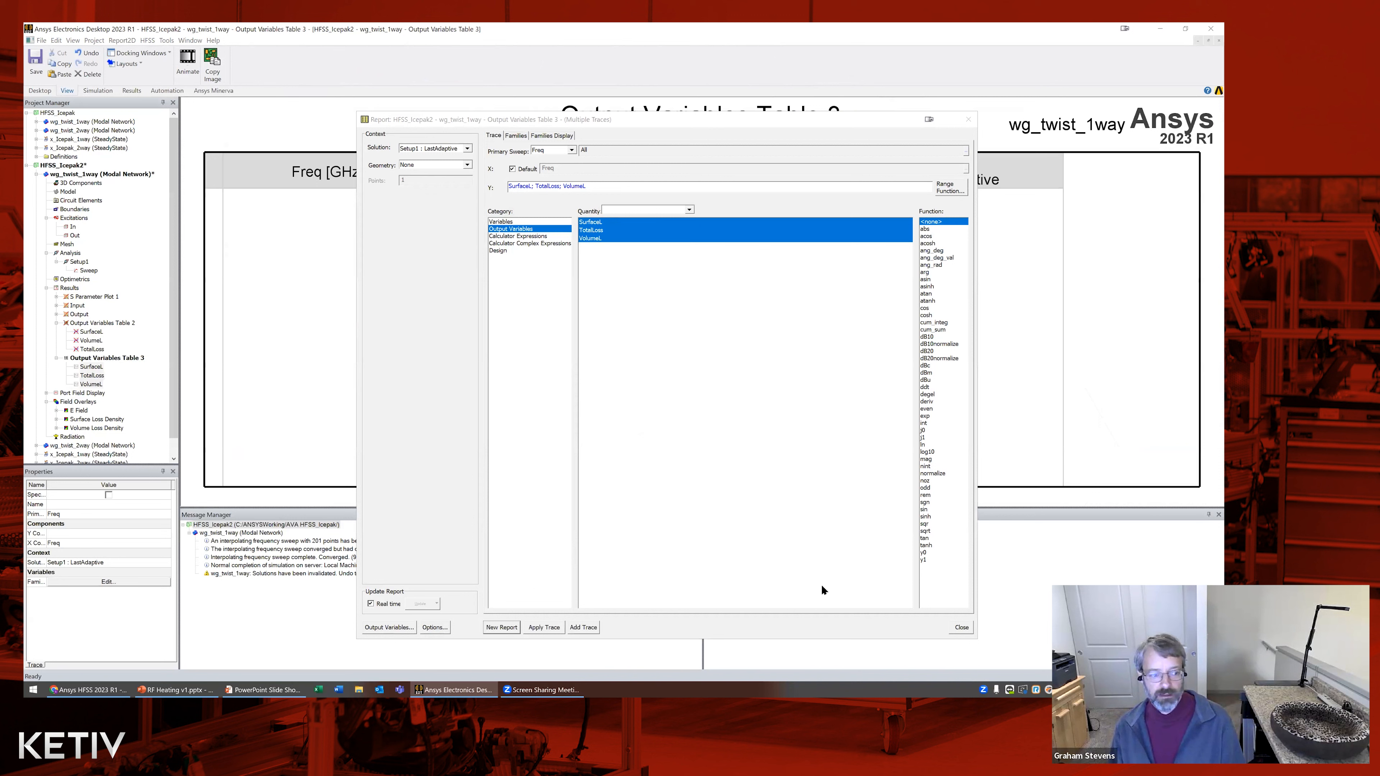
{"action": "left_click", "coordinate": [961, 628]}
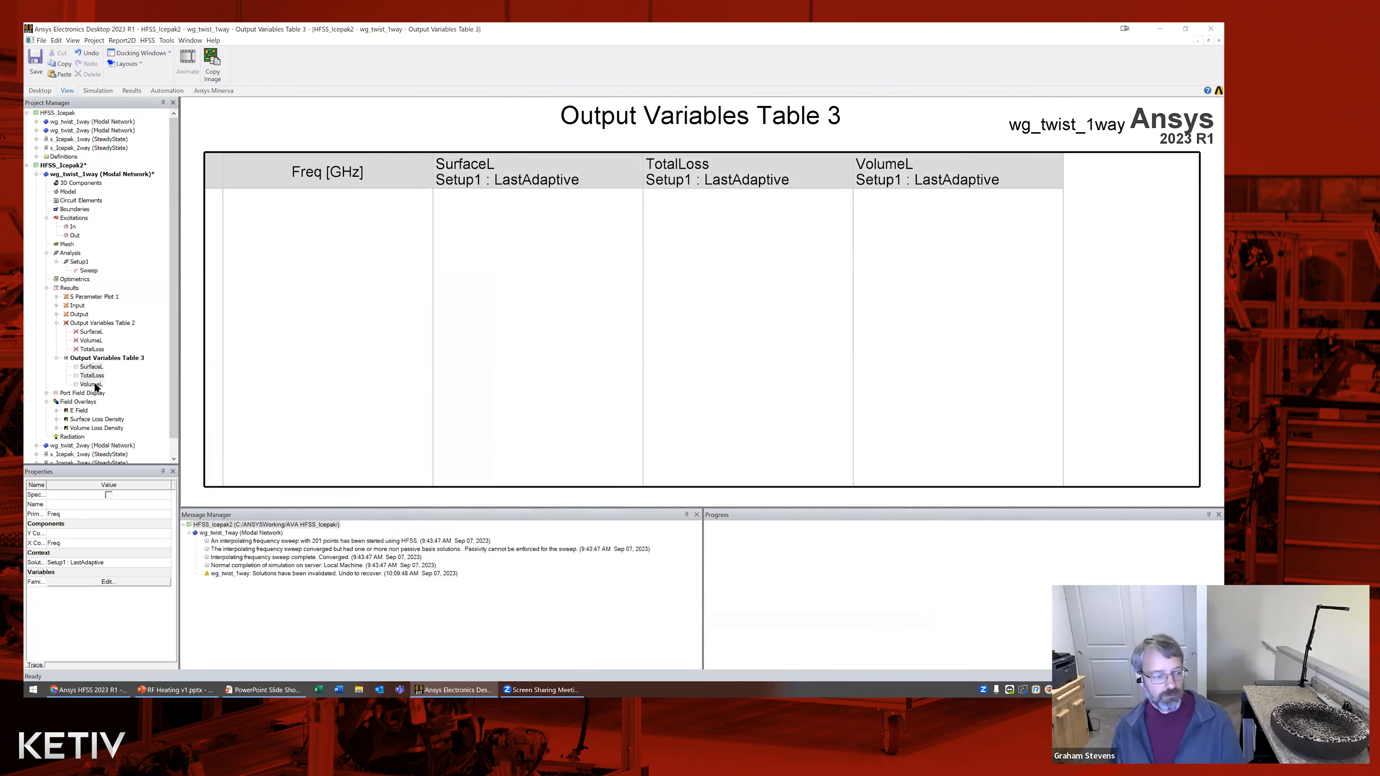
Look through the new table's traces, the field overlays, S Parameter Plot 1 and the Setup1 options of wg_twist_1way in HFSS_Icepak2
{"action": "left_click", "coordinate": [90, 384]}
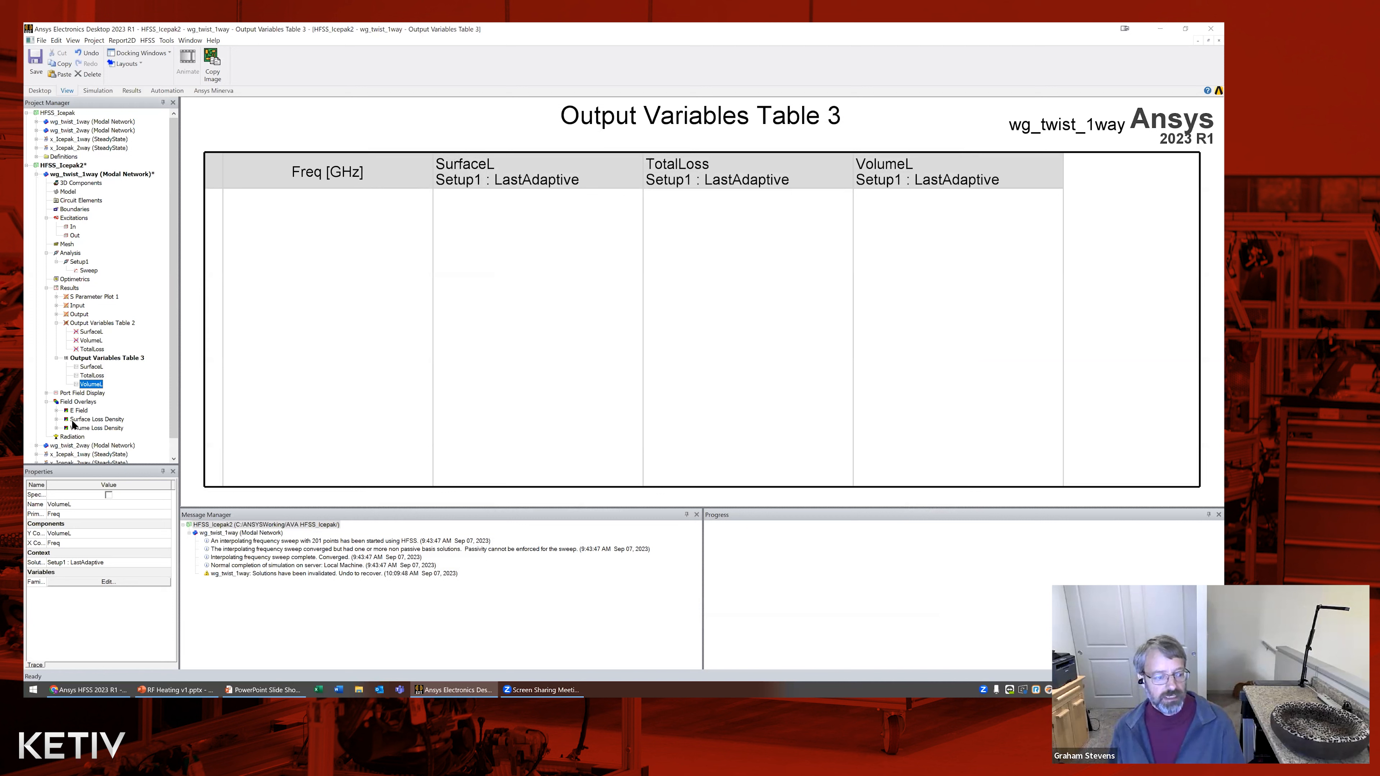
{"action": "left_click", "coordinate": [87, 422]}
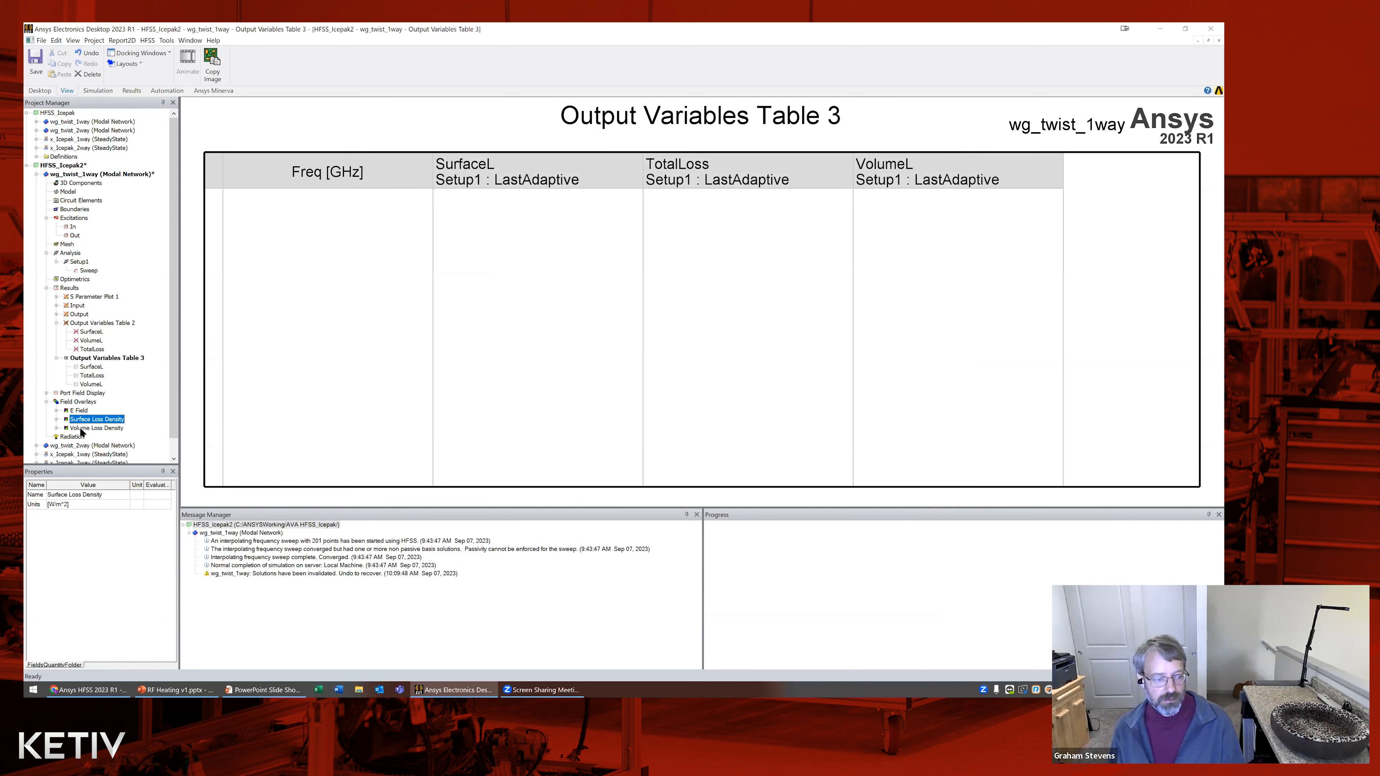
{"action": "left_click", "coordinate": [81, 429]}
{"action": "left_click", "coordinate": [78, 411]}
{"action": "left_click", "coordinate": [57, 411]}
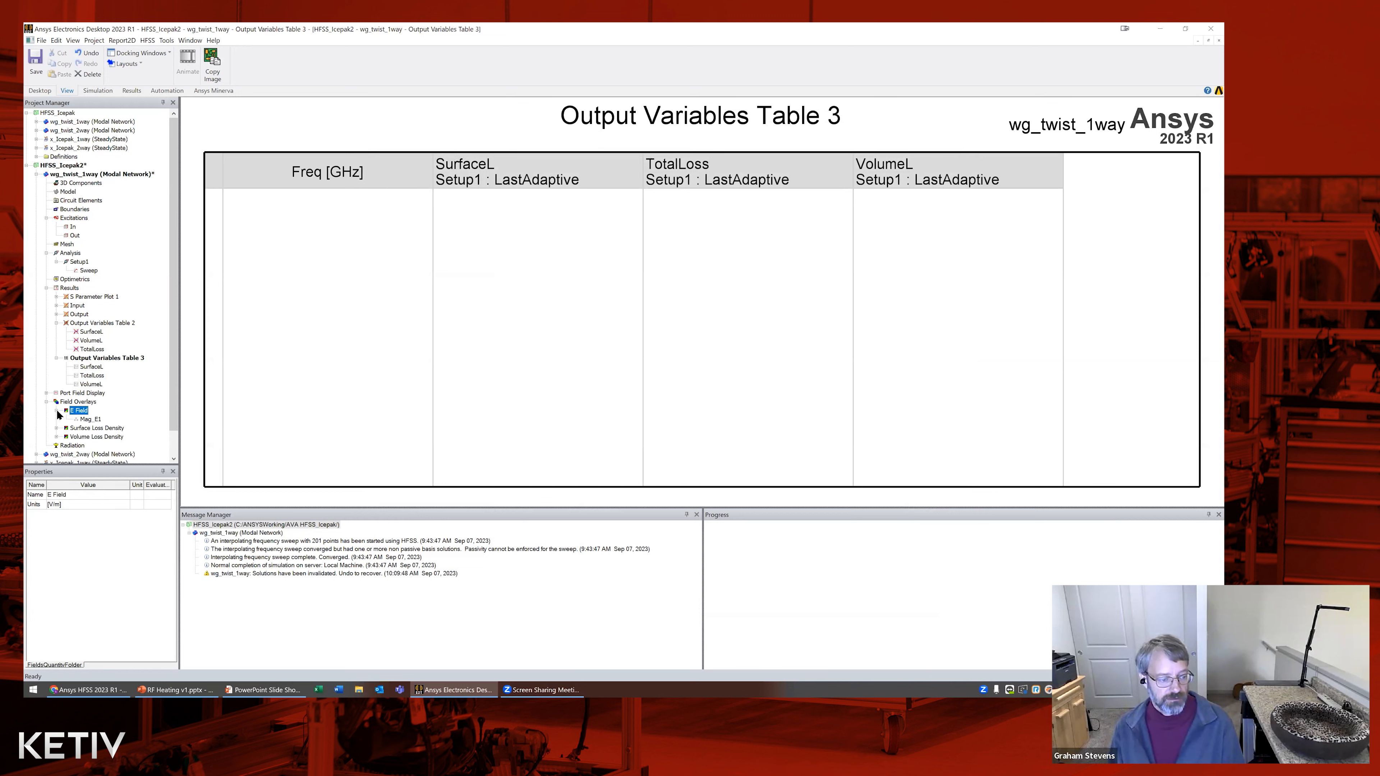
{"action": "left_click", "coordinate": [87, 297]}
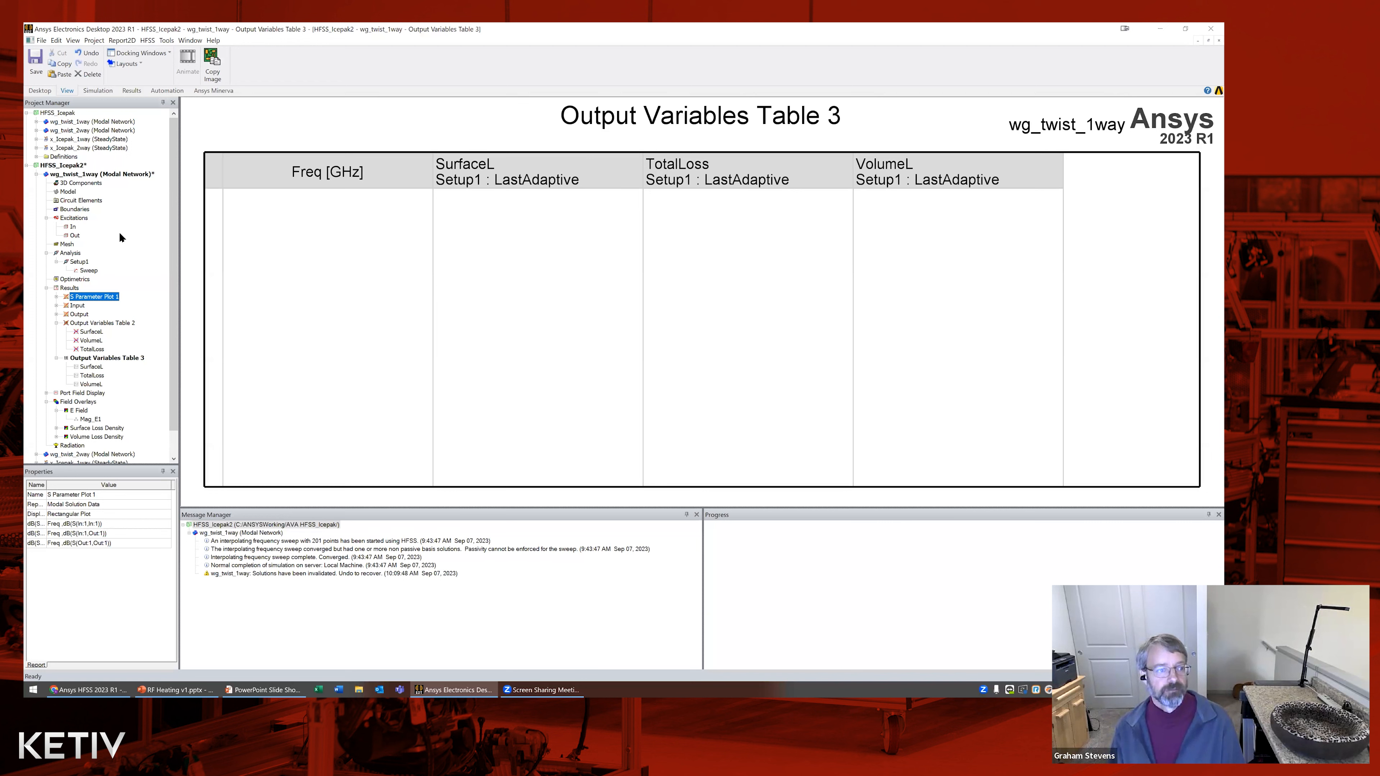
{"action": "right_click", "coordinate": [78, 263]}
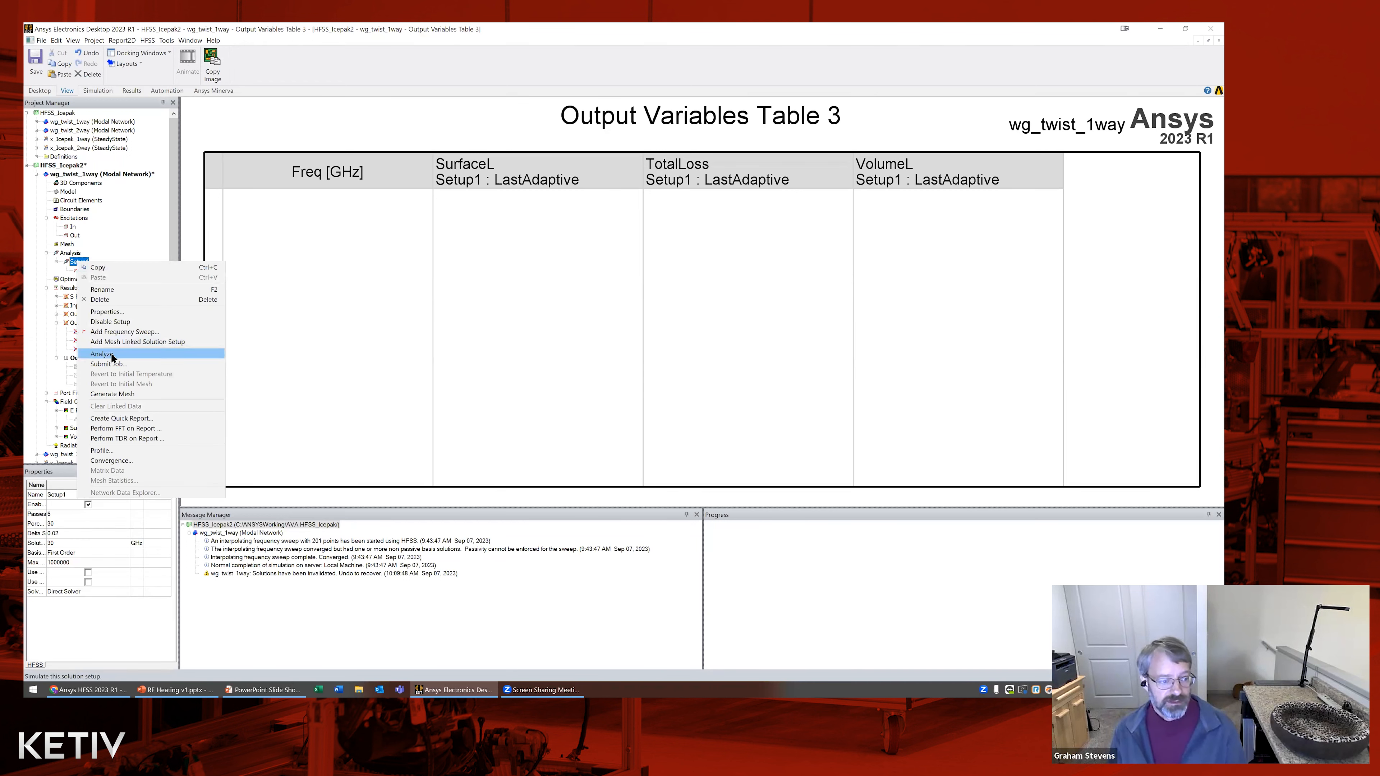
{"action": "left_click", "coordinate": [120, 228]}
{"action": "left_click", "coordinate": [120, 228]}
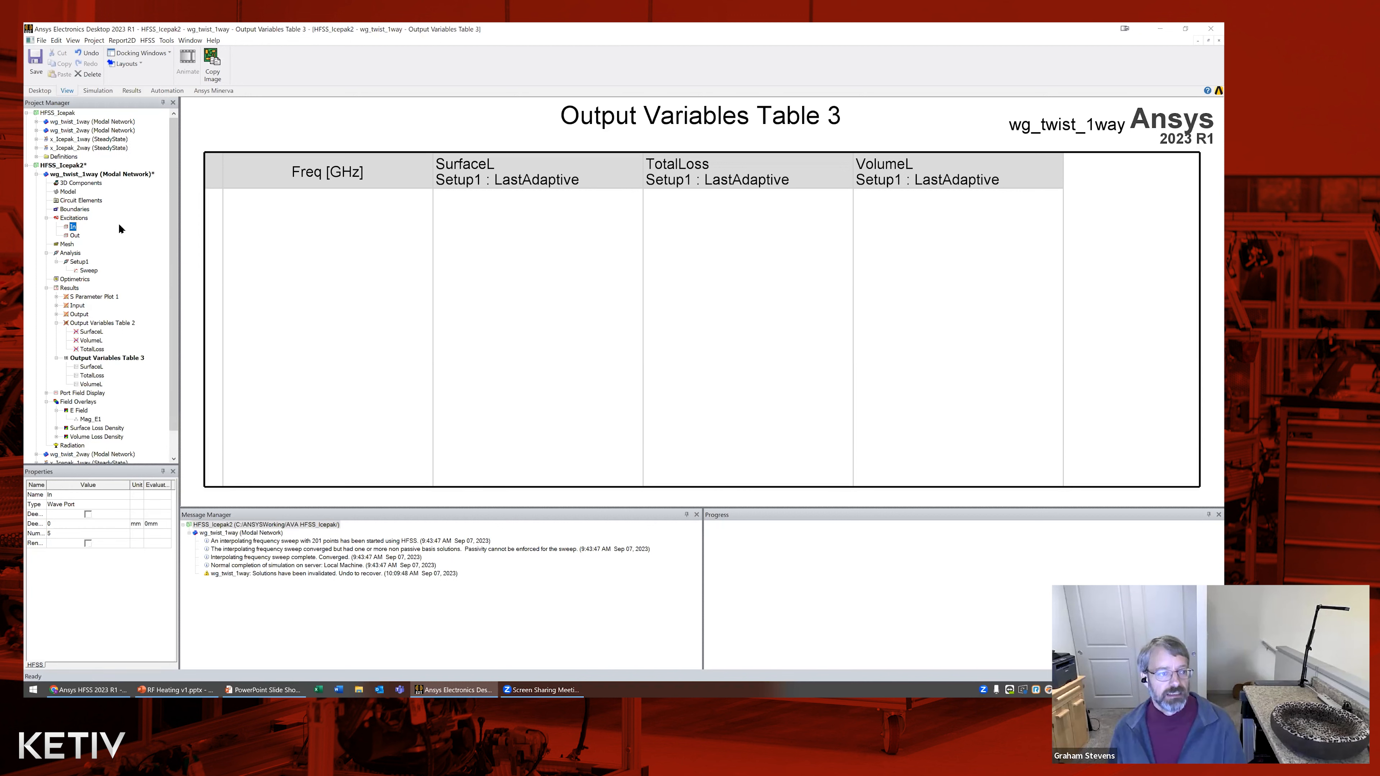
Examine S Parameter Plot 1 and Output Variables Table 2 of the solved wg_twist_1way design in the HFSS_Icepak project
{"action": "left_click", "coordinate": [35, 121]}
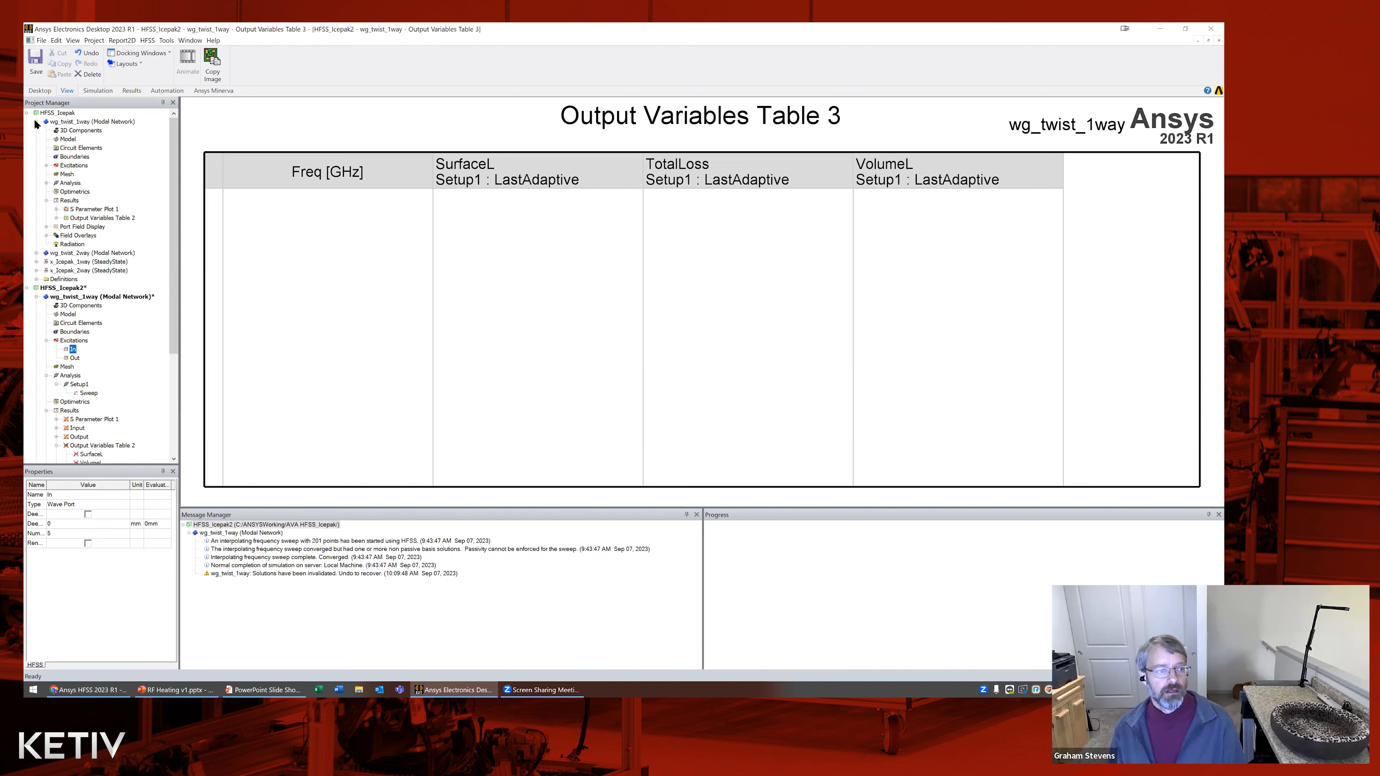
{"action": "double_click", "coordinate": [78, 209]}
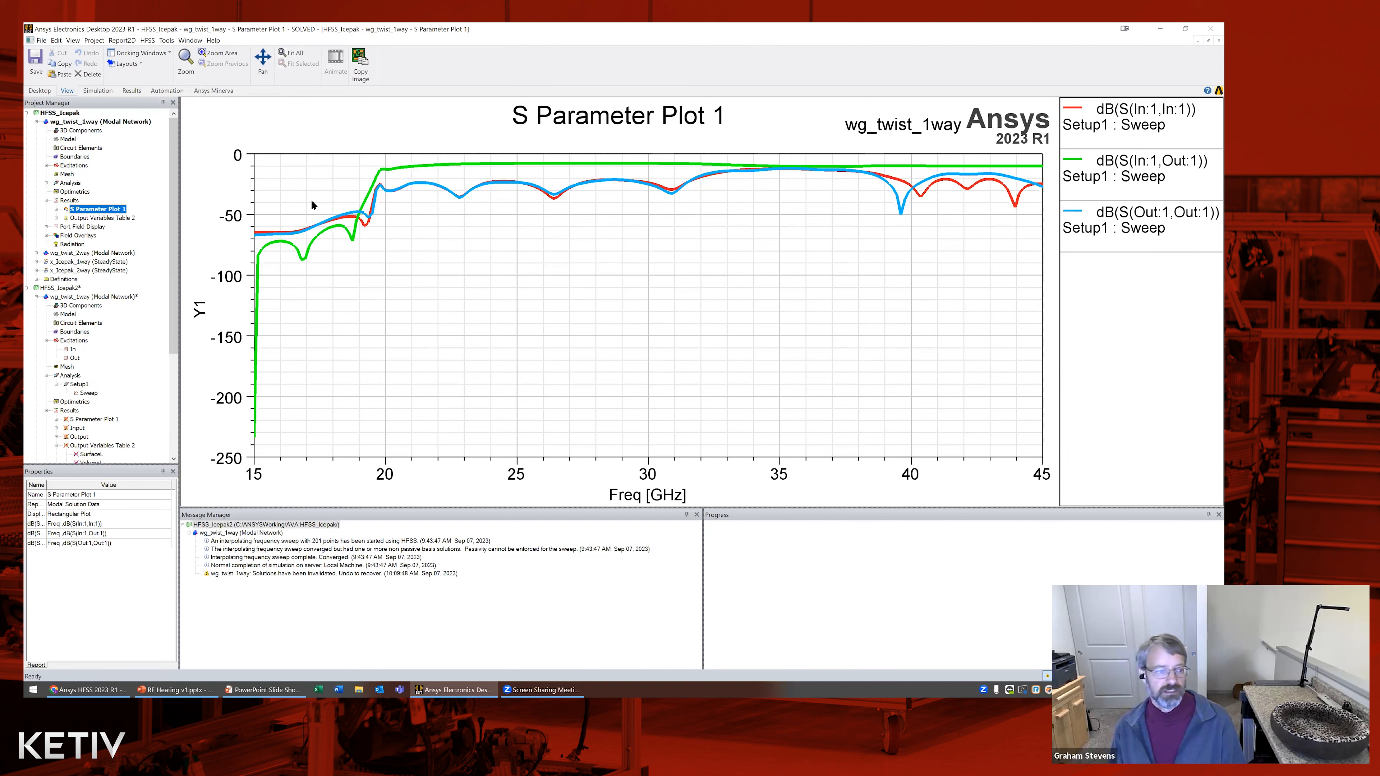
{"action": "left_click", "coordinate": [56, 218]}
{"action": "double_click", "coordinate": [103, 218]}
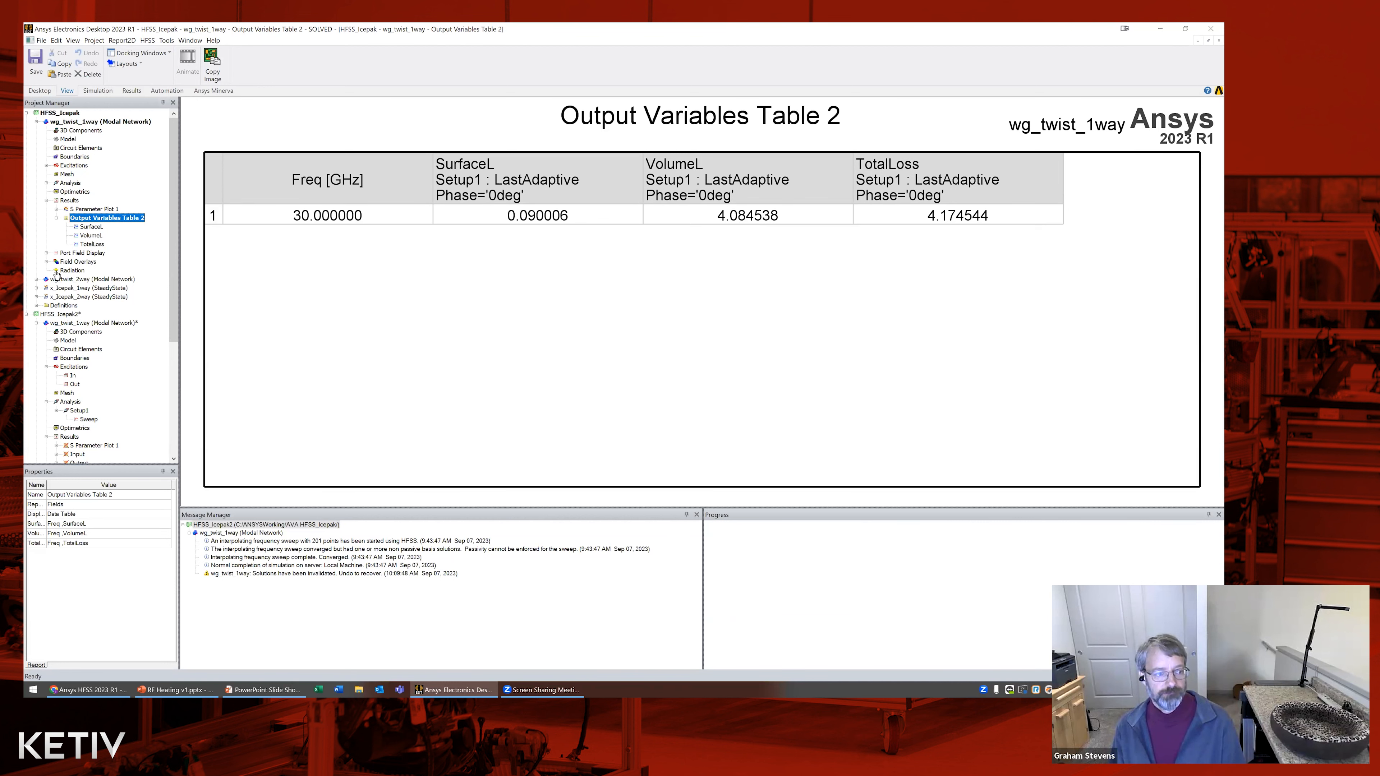
Display the Surface Loss Density overlay on the solved twisted waveguide and examine its distribution
{"action": "left_click", "coordinate": [47, 261]}
{"action": "left_click", "coordinate": [56, 279]}
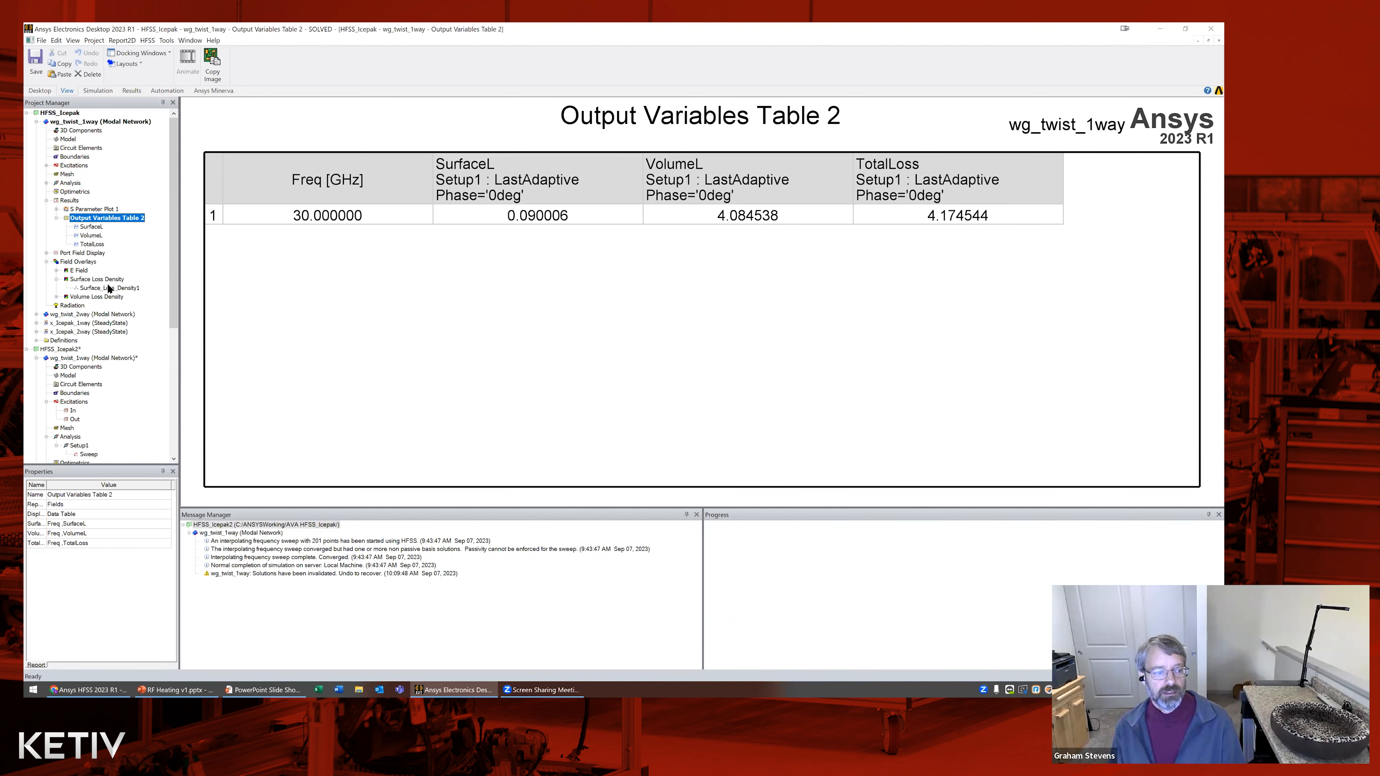
{"action": "left_click", "coordinate": [95, 279]}
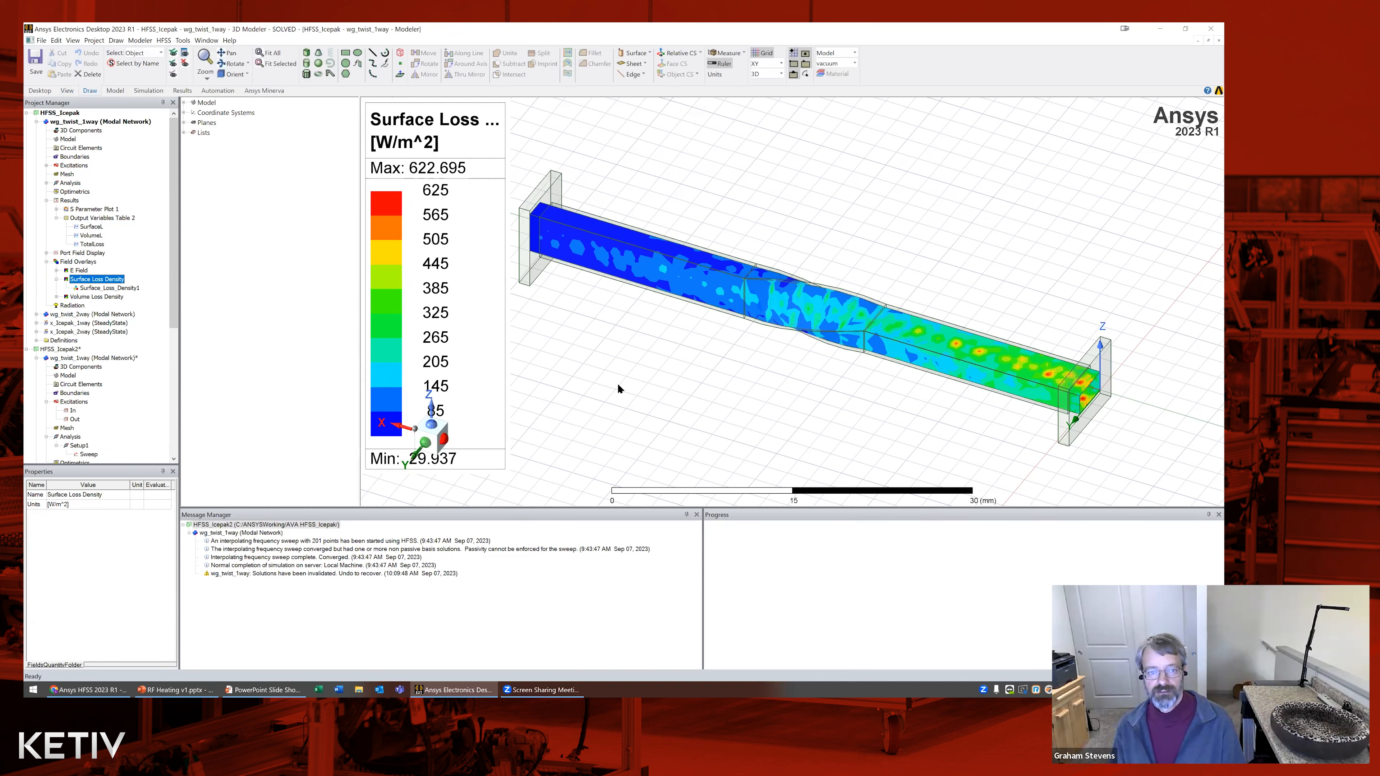
{"action": "middle_click_drag", "start_coordinate": [839, 411], "coordinate": [856, 375]}
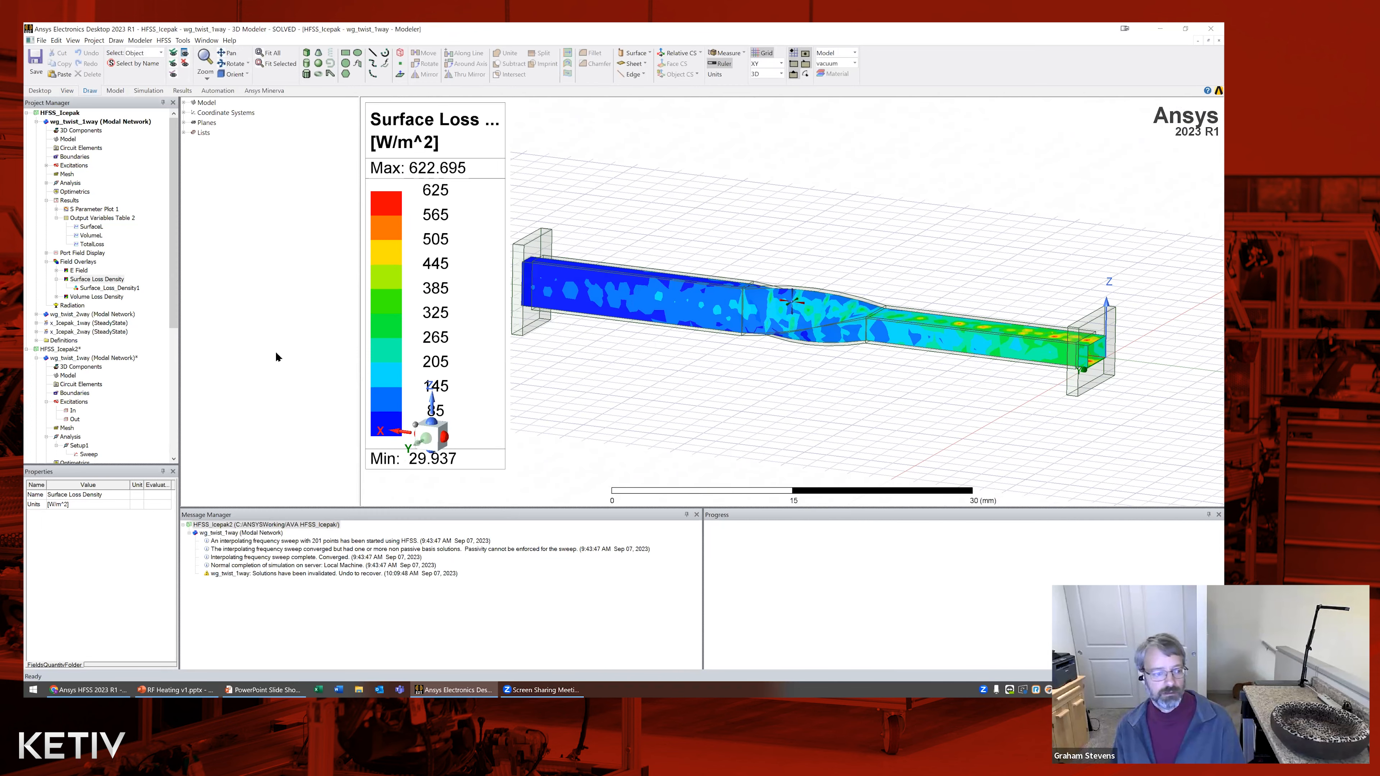
Display the Volume_Loss_Density1 overlay on the solved waveguide and examine the losses along its full length
{"action": "left_click", "coordinate": [64, 298]}
{"action": "left_click", "coordinate": [57, 297]}
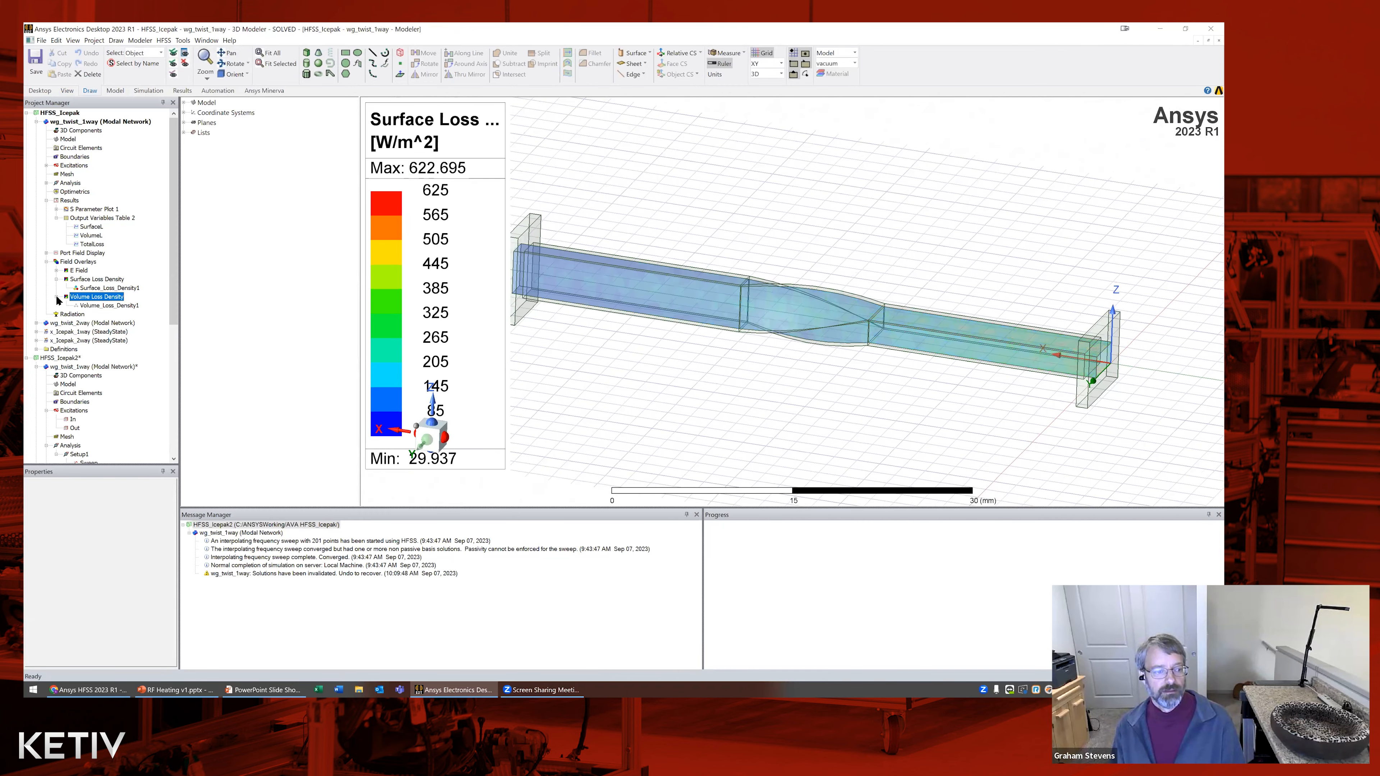
{"action": "left_click", "coordinate": [96, 307]}
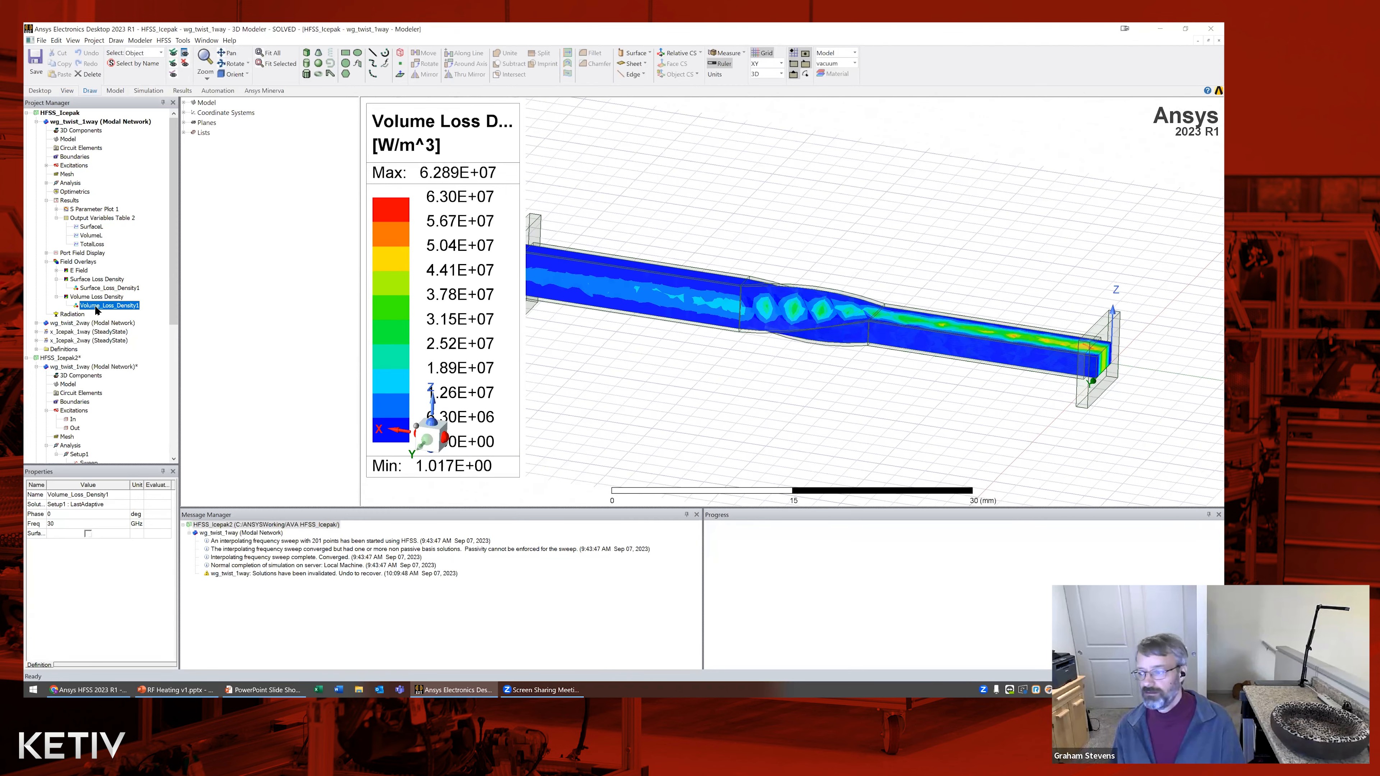
{"action": "left_click_drag", "start_coordinate": [796, 397], "coordinate": [808, 400], "text": "alt"}
{"action": "left_click_drag", "start_coordinate": [358, 319], "coordinate": [317, 325]}
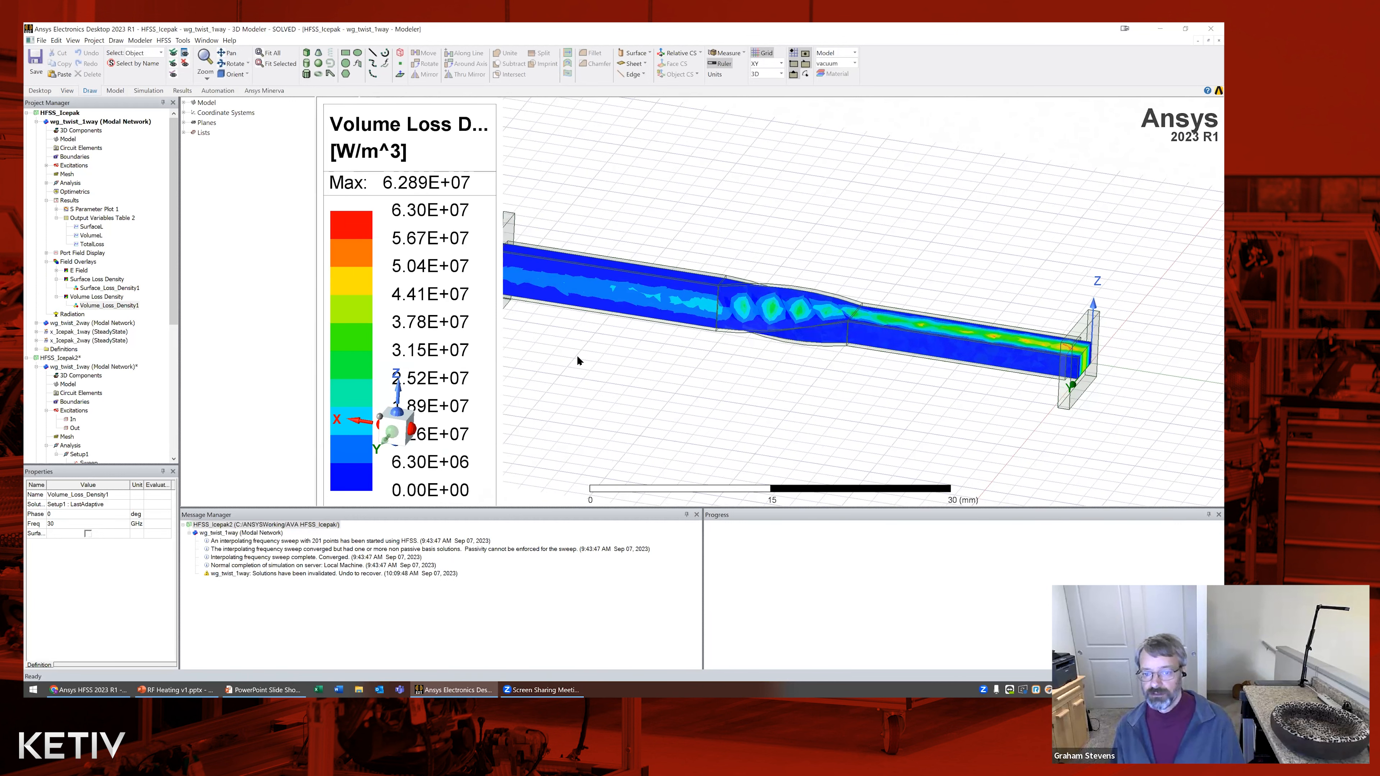
{"action": "scroll", "coordinate": [577, 355], "scroll_direction": "down", "scroll_amount": 5}
{"action": "scroll", "coordinate": [500, 362], "scroll_direction": "up", "scroll_amount": 3}
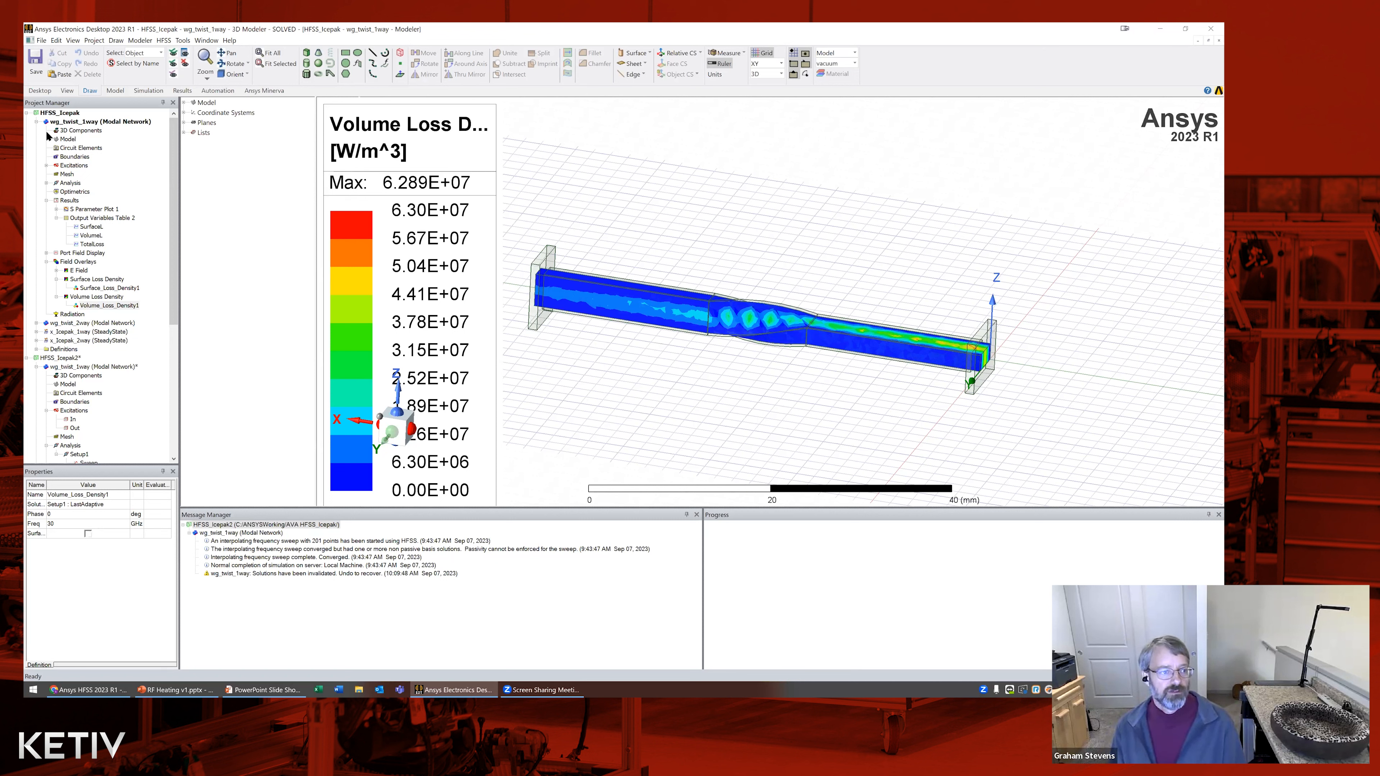
Return to the HFSS_Icepak2 project and insert a new Icepak design into it
{"action": "left_click", "coordinate": [37, 122]}
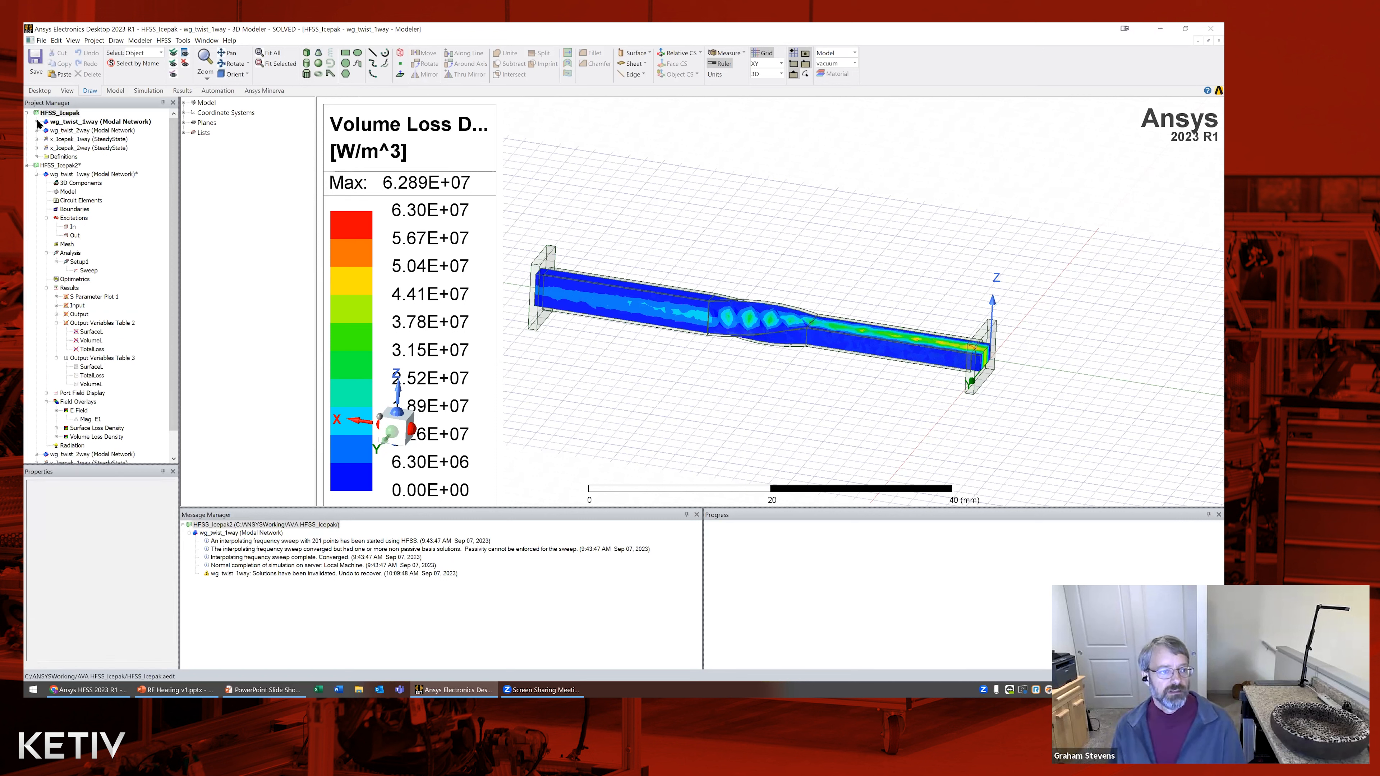
{"action": "left_click", "coordinate": [70, 175]}
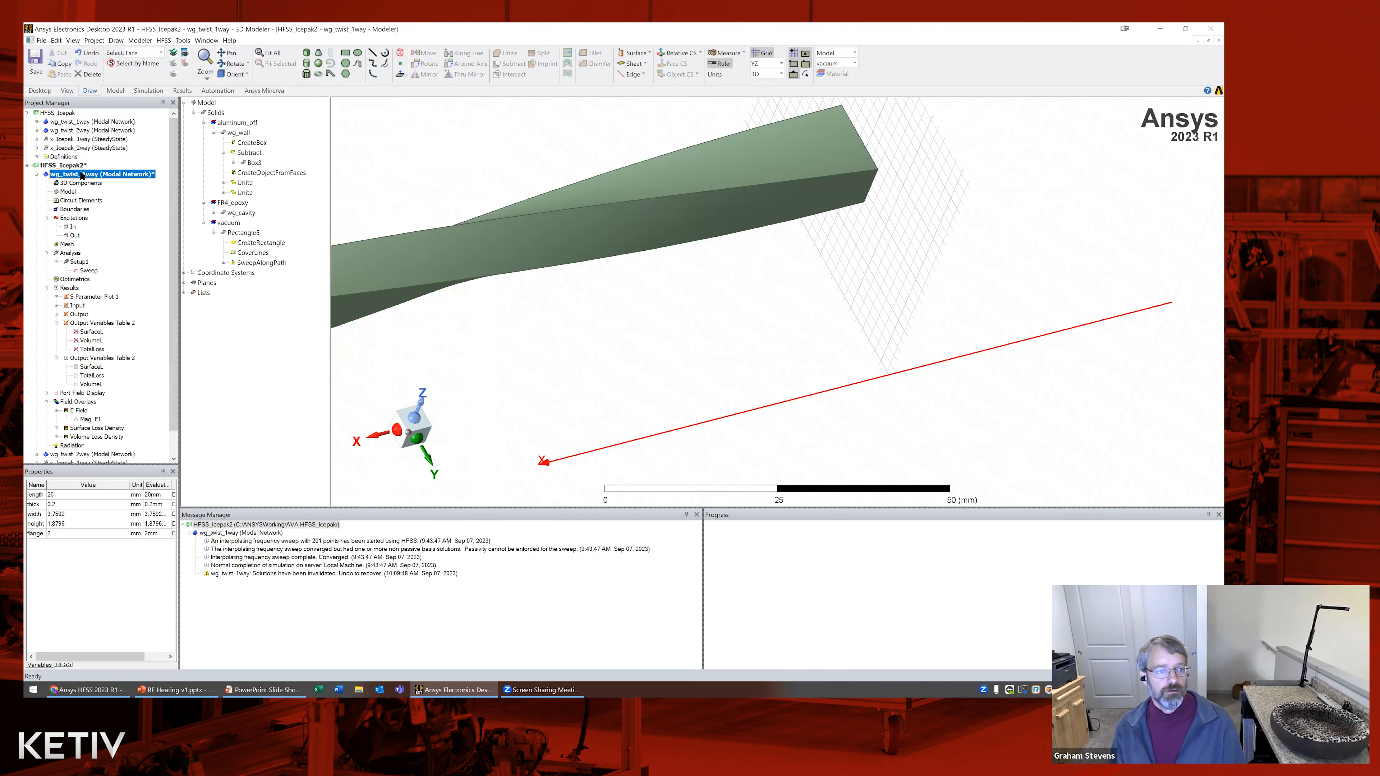
{"action": "right_click", "coordinate": [204, 103]}
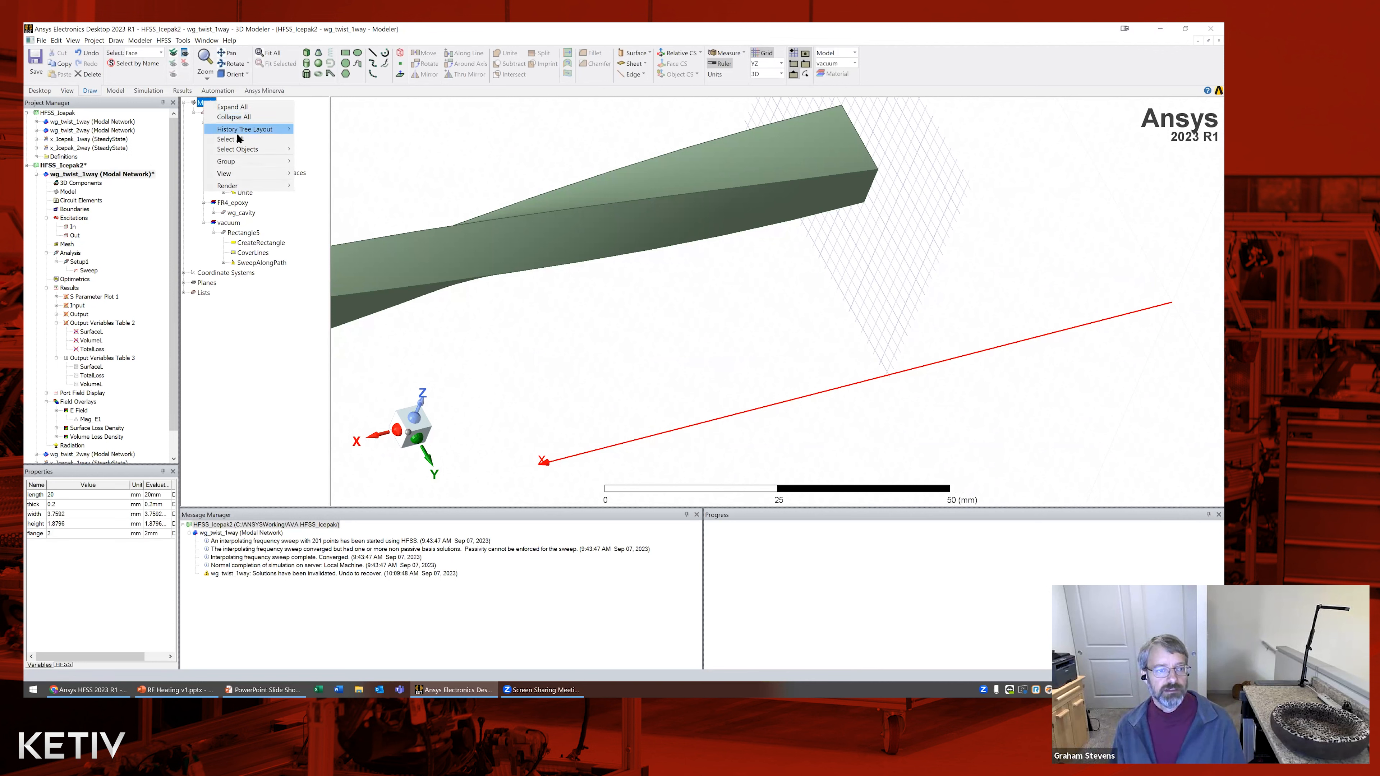
{"action": "left_click", "coordinate": [73, 226]}
{"action": "right_click", "coordinate": [65, 165]}
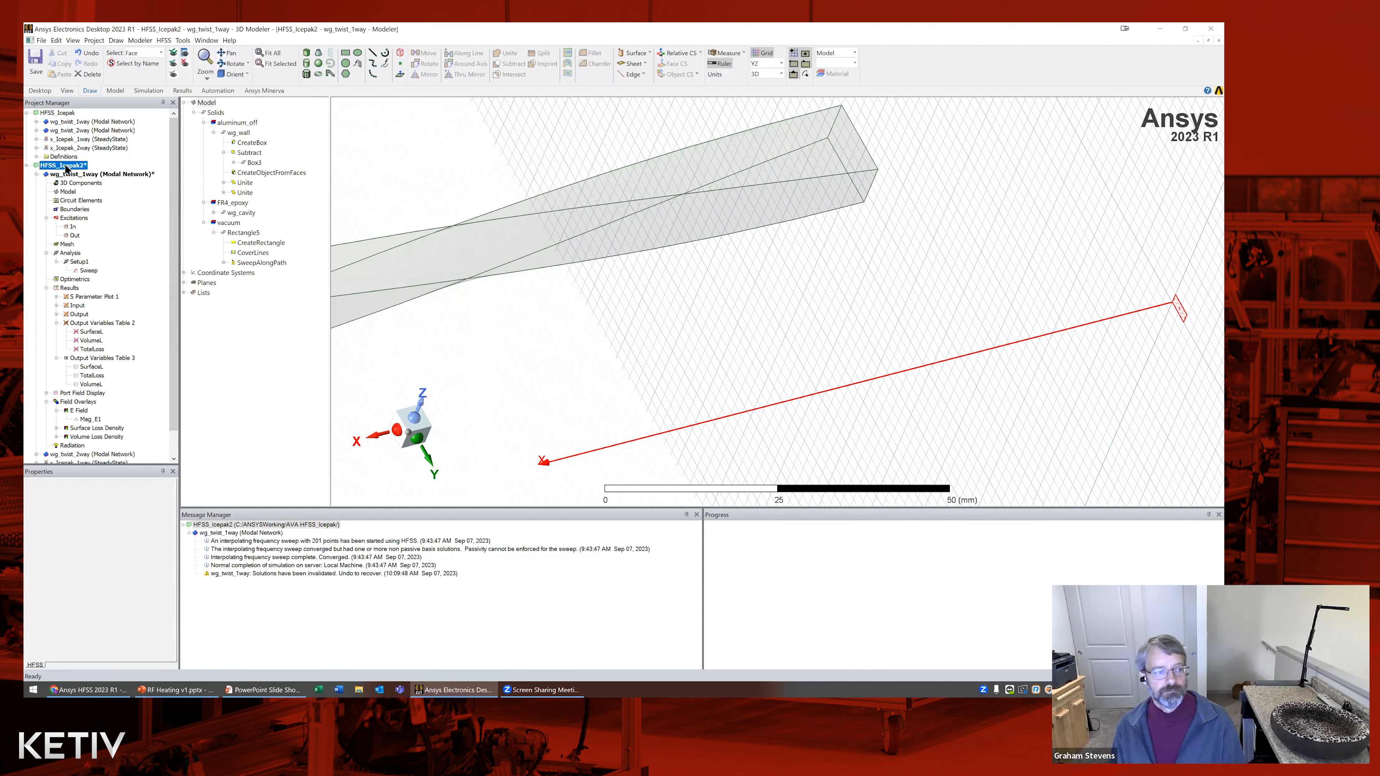
{"action": "left_click", "coordinate": [46, 164]}
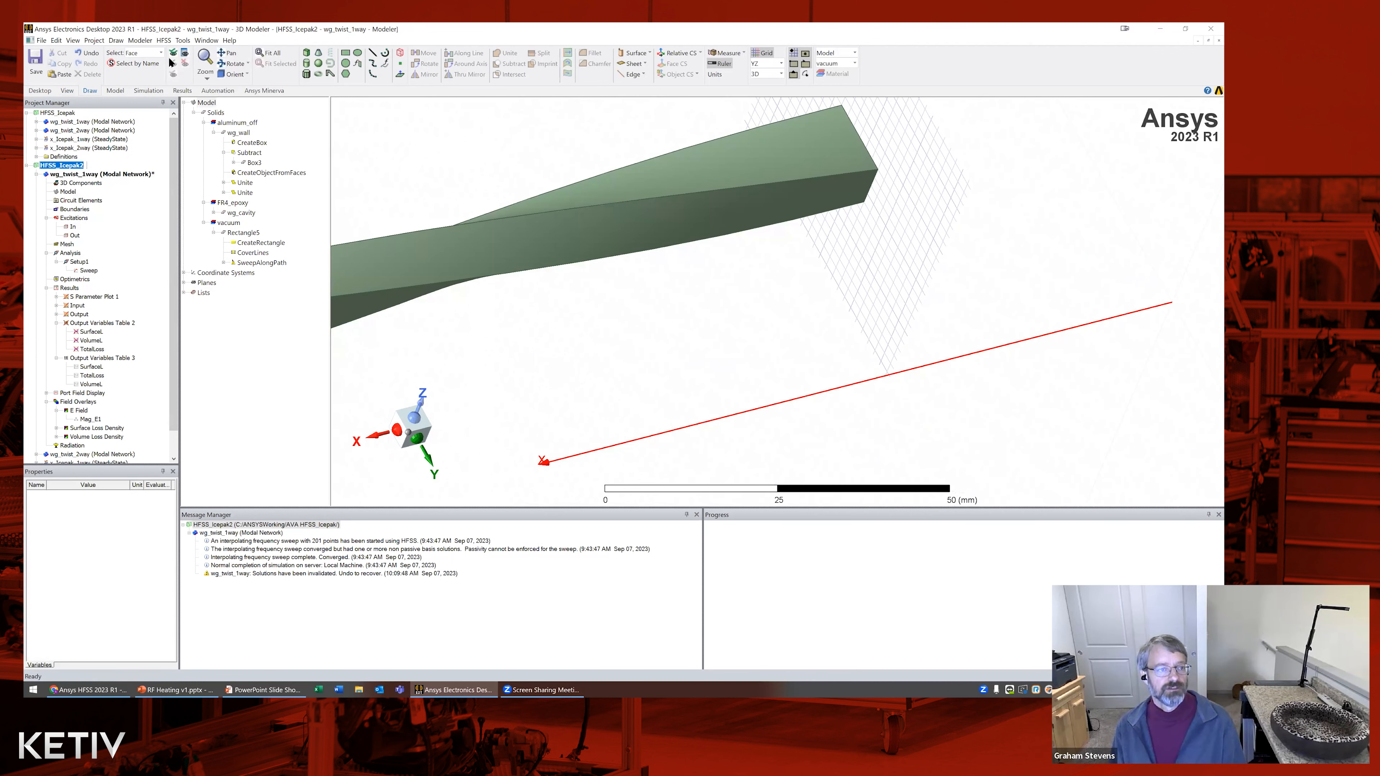
{"action": "left_click", "coordinate": [94, 40]}
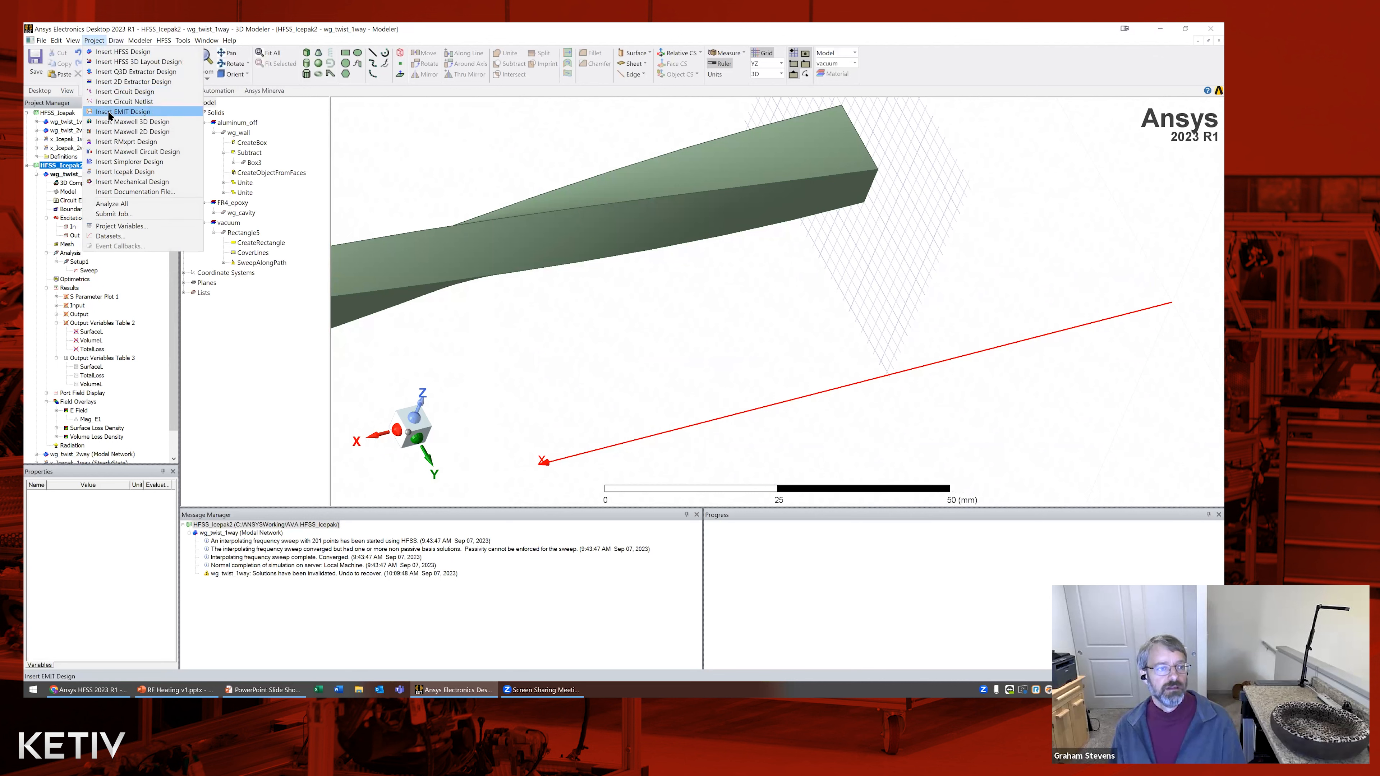
{"action": "left_click", "coordinate": [108, 172]}
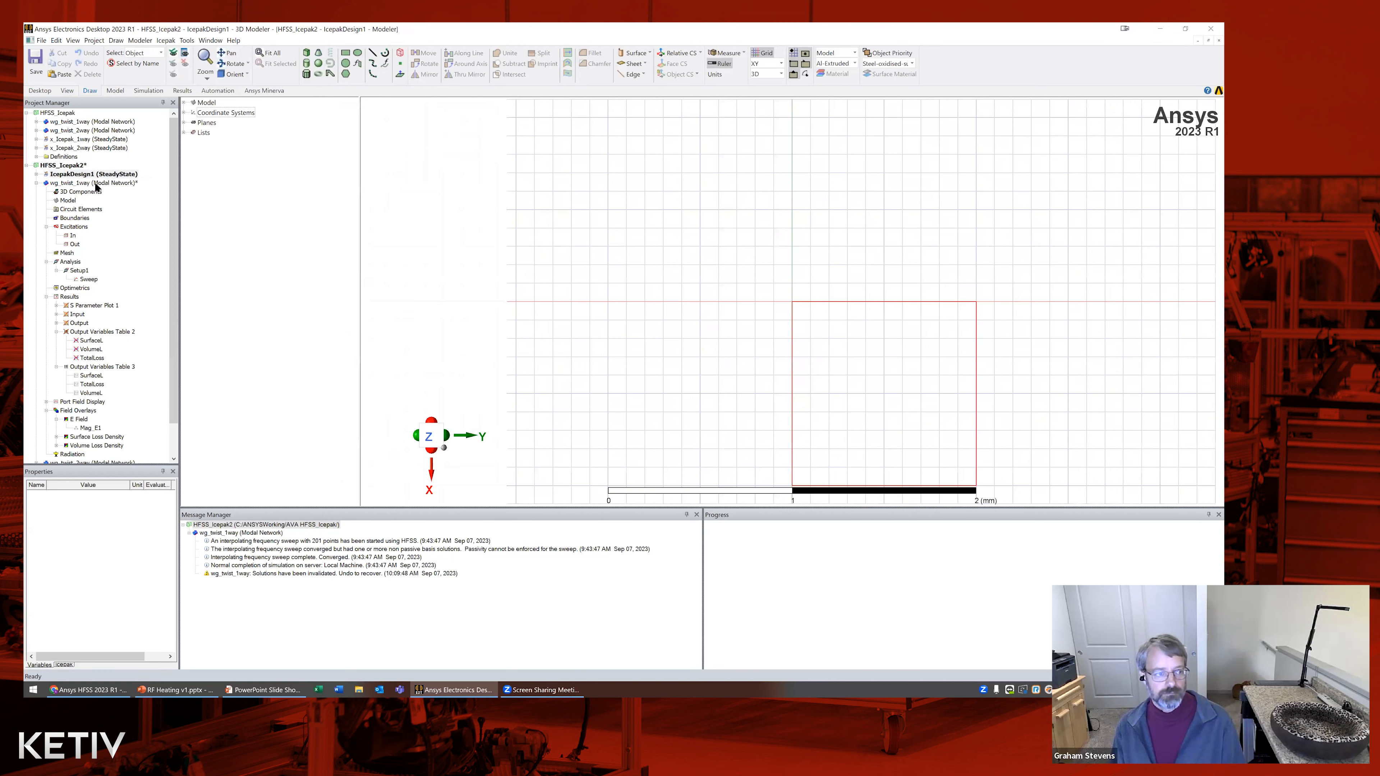
Copy all solids of the HFSS_Icepak2 wg_twist_1way model into IcepakDesign1
{"action": "double_click", "coordinate": [82, 184]}
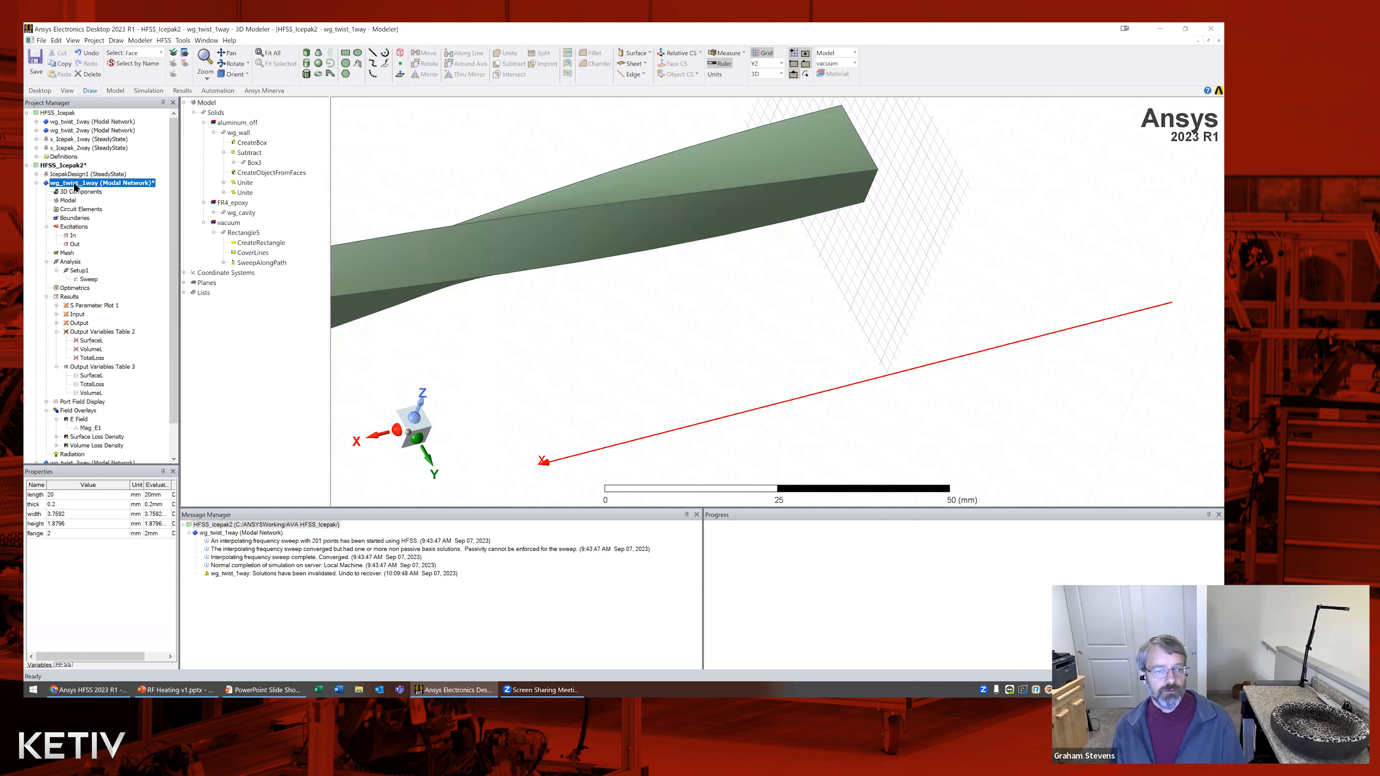
{"action": "left_click", "coordinate": [239, 133]}
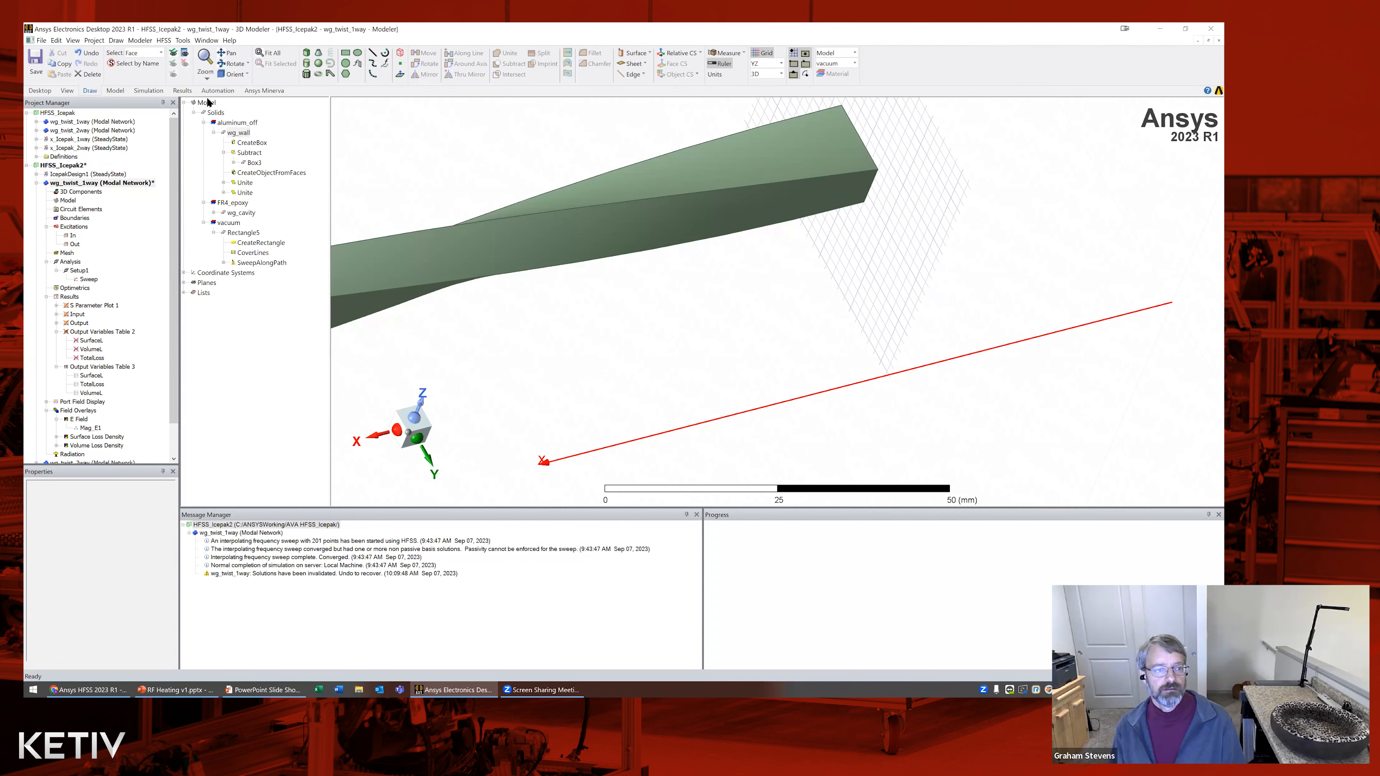
{"action": "right_click", "coordinate": [206, 102]}
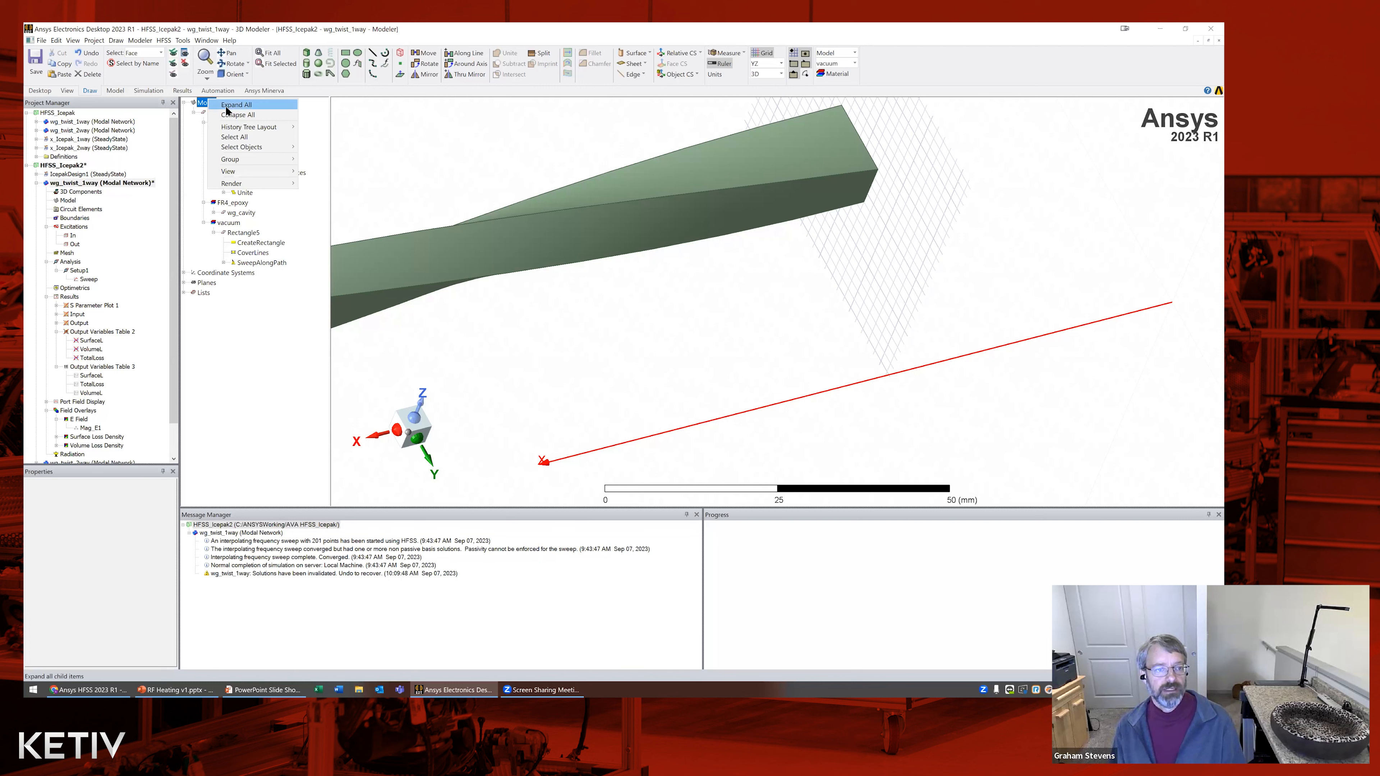
{"action": "left_click", "coordinate": [236, 138]}
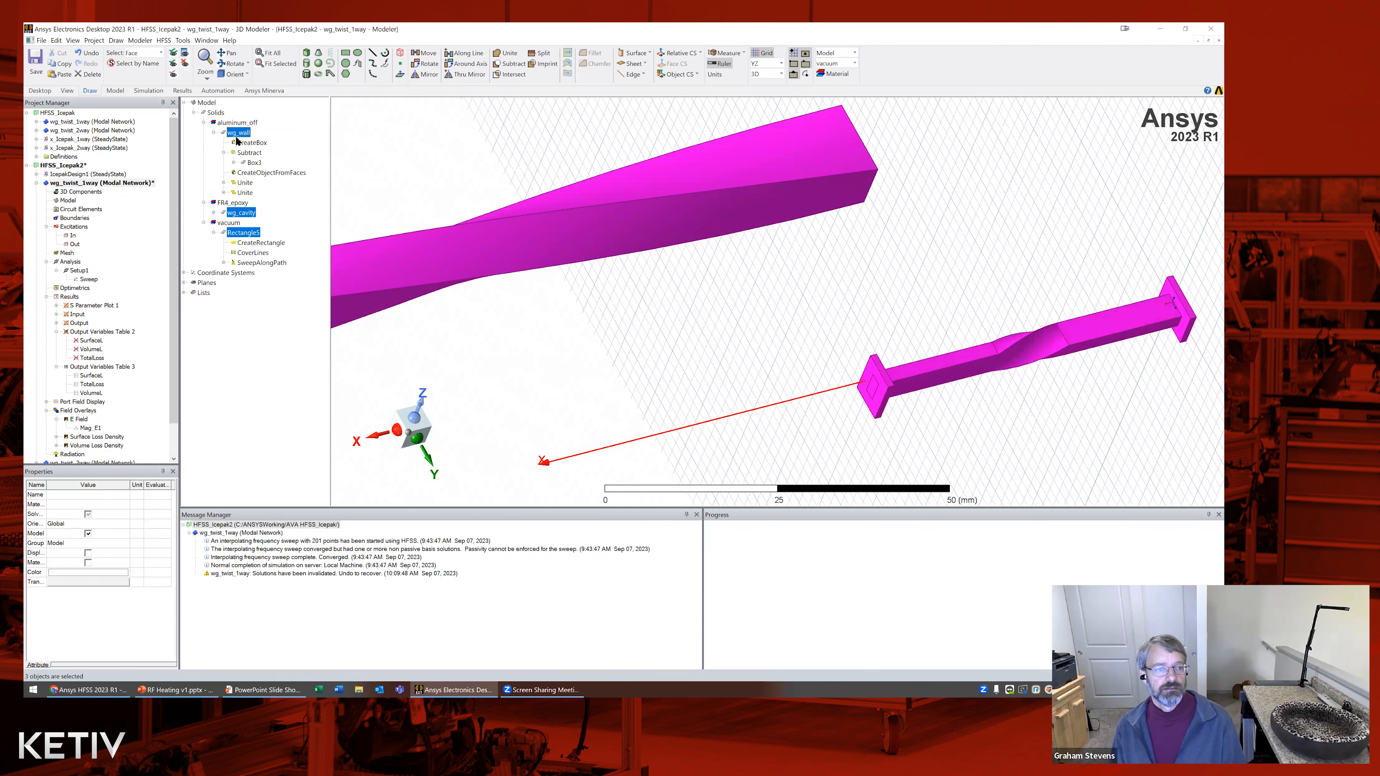
{"action": "right_click", "coordinate": [252, 236]}
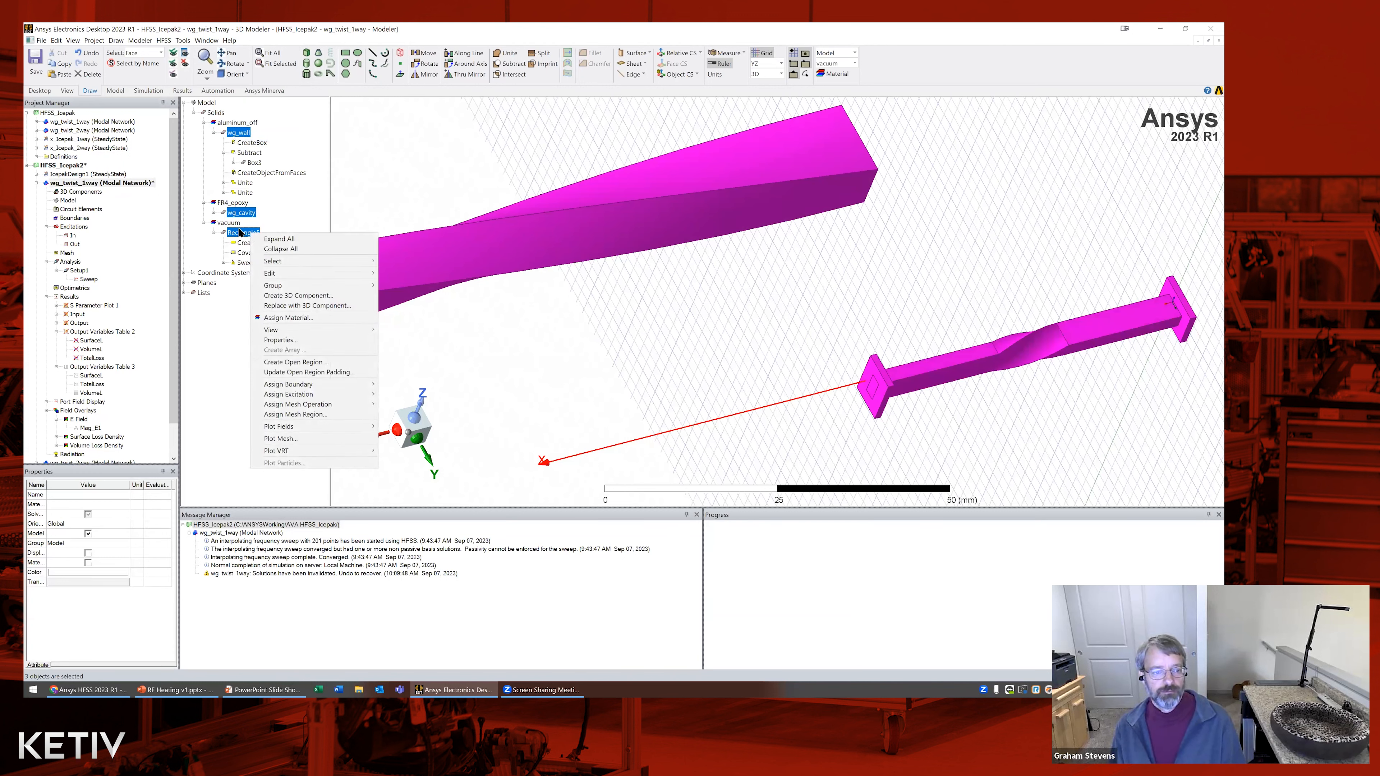
{"action": "left_click", "coordinate": [240, 232]}
{"action": "left_click", "coordinate": [205, 103]}
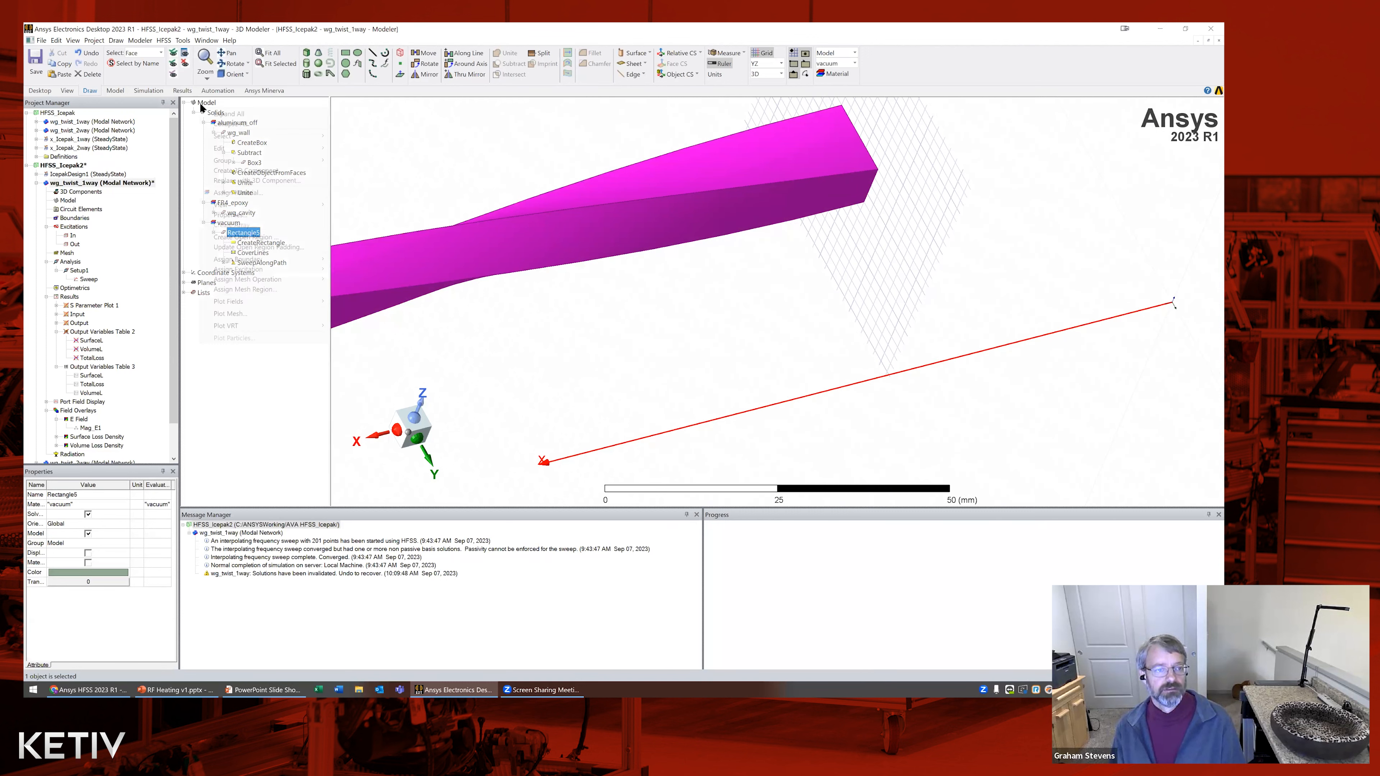
{"action": "right_click", "coordinate": [202, 103]}
{"action": "left_click", "coordinate": [227, 141]}
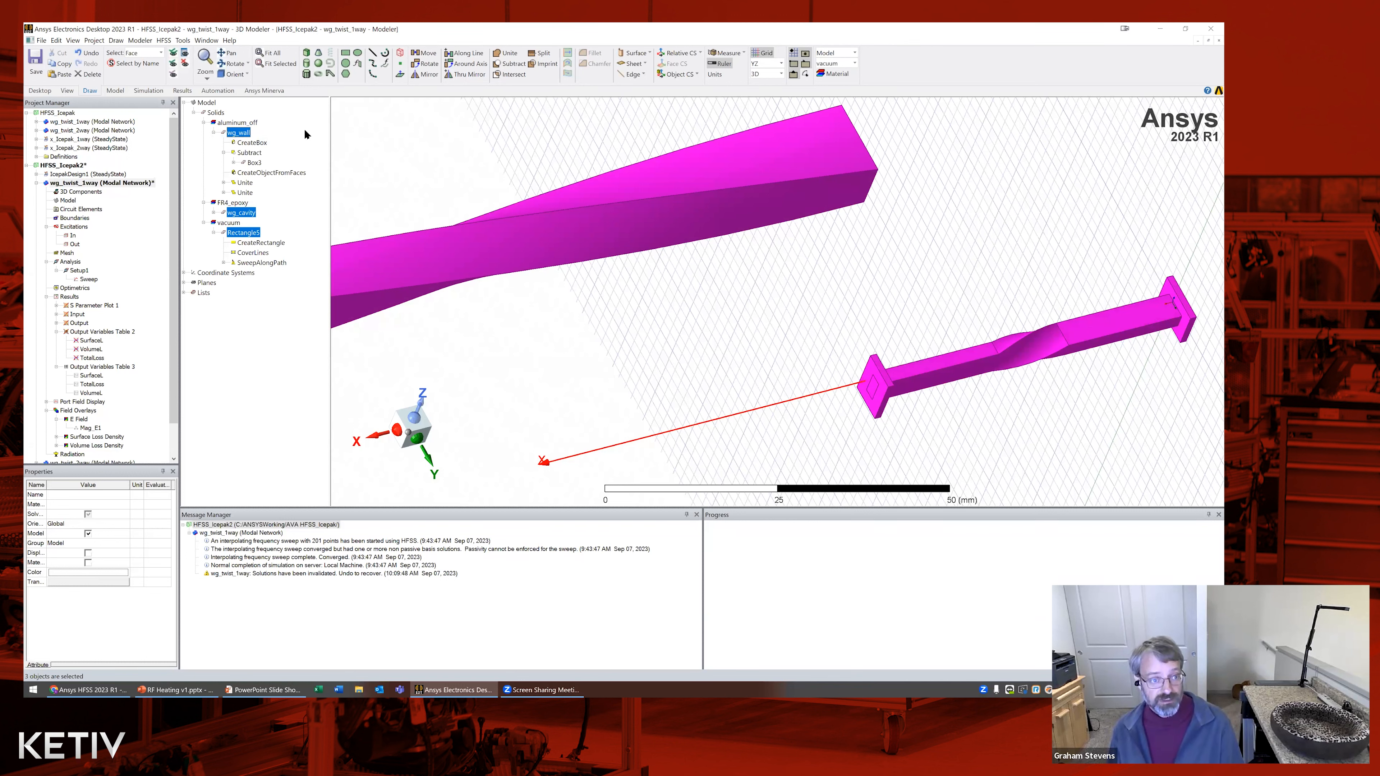
{"action": "double_click", "coordinate": [69, 174]}
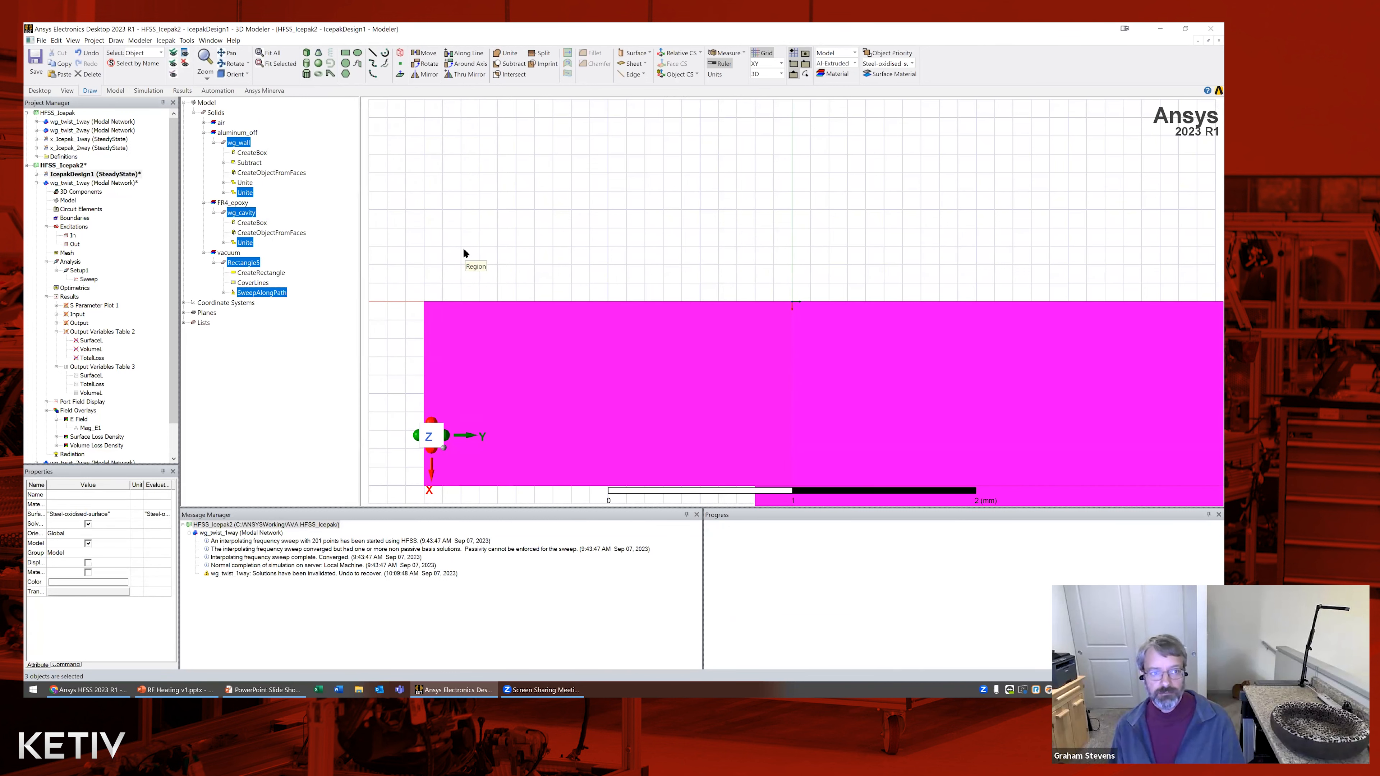
Delete the vacuum solid Rectangle5 from the Icepak model, keeping wg_wall and wg_cavity
{"action": "scroll", "coordinate": [463, 248], "scroll_direction": "down", "scroll_amount": 1}
{"action": "scroll", "coordinate": [464, 247], "scroll_direction": "down", "scroll_amount": 4}
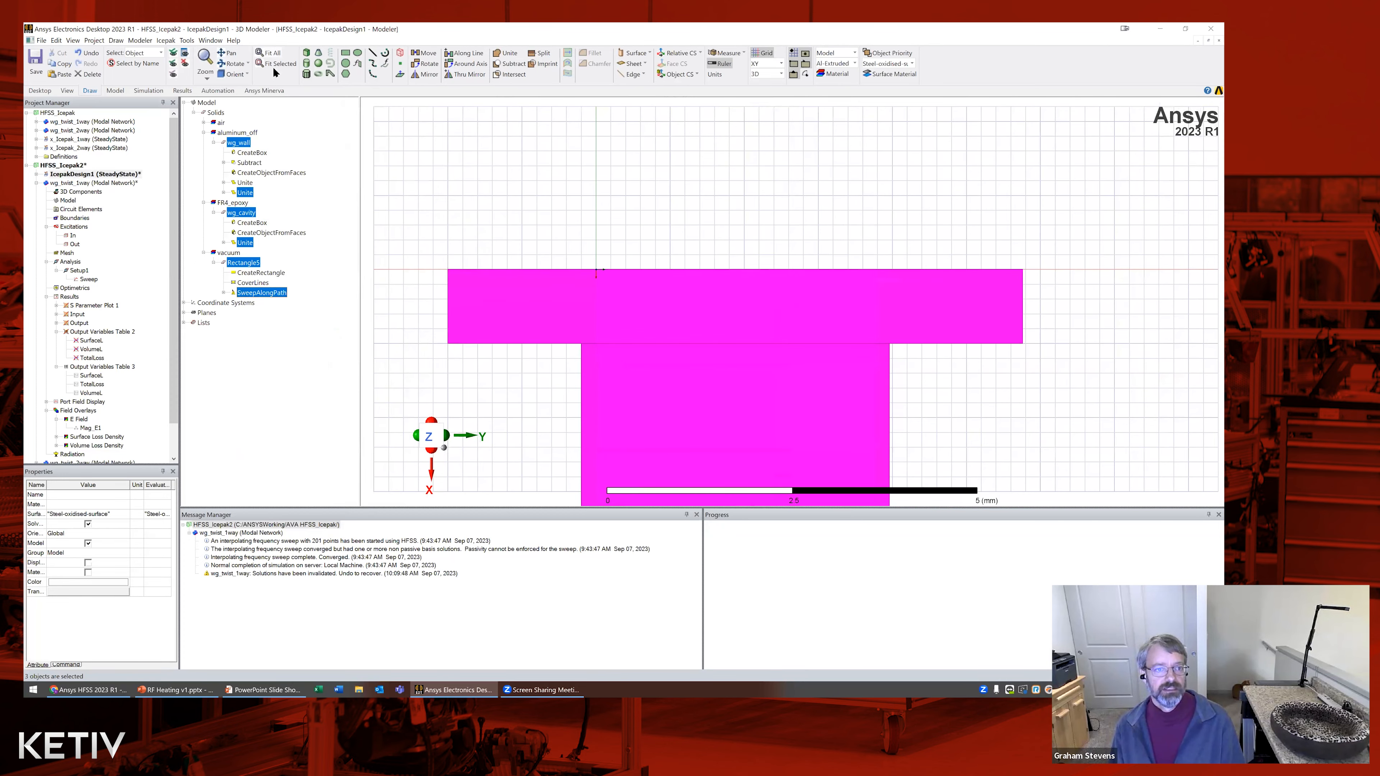
{"action": "left_click", "coordinate": [235, 74]}
{"action": "left_click", "coordinate": [239, 165]}
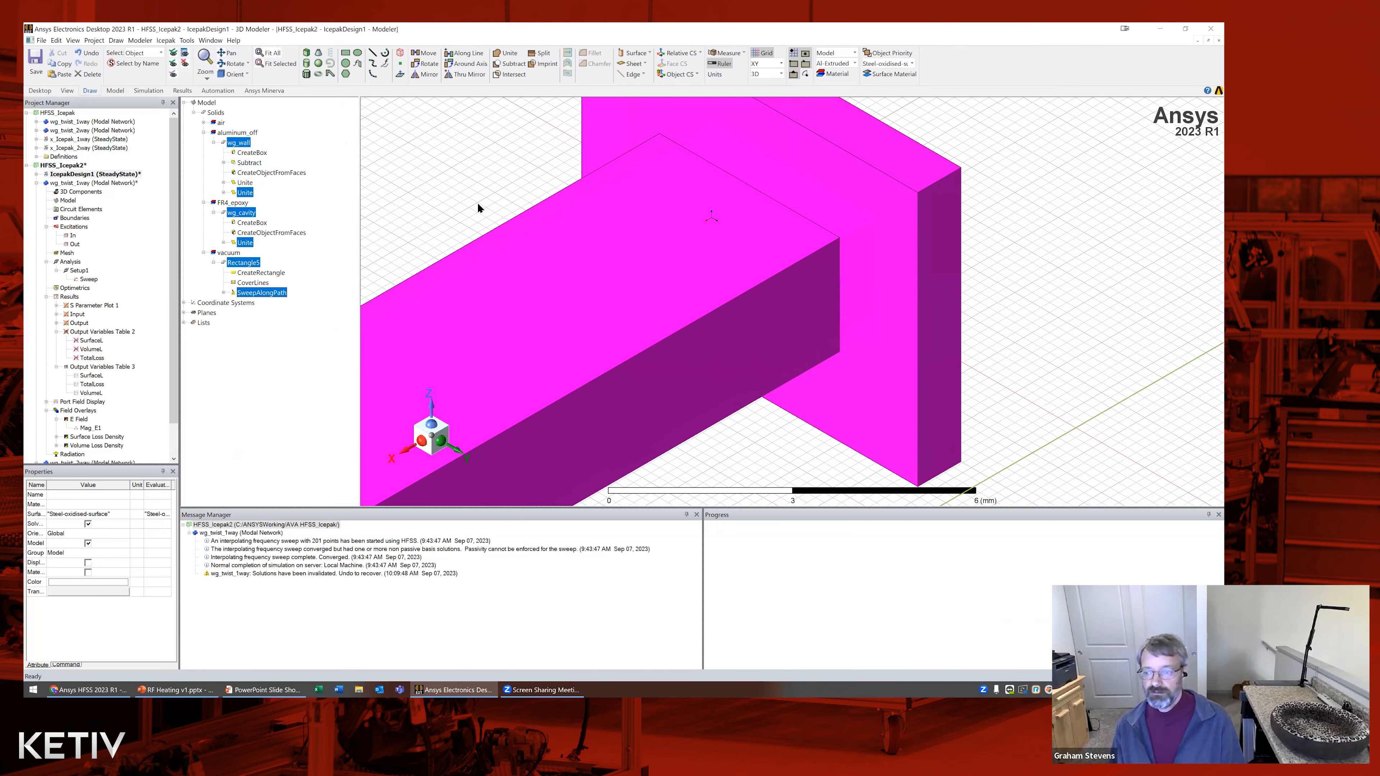
{"action": "middle_click_drag", "start_coordinate": [669, 350], "coordinate": [659, 341]}
{"action": "left_click_drag", "start_coordinate": [652, 343], "coordinate": [787, 278], "text": "alt"}
{"action": "scroll", "coordinate": [785, 275], "scroll_direction": "up", "scroll_amount": 2}
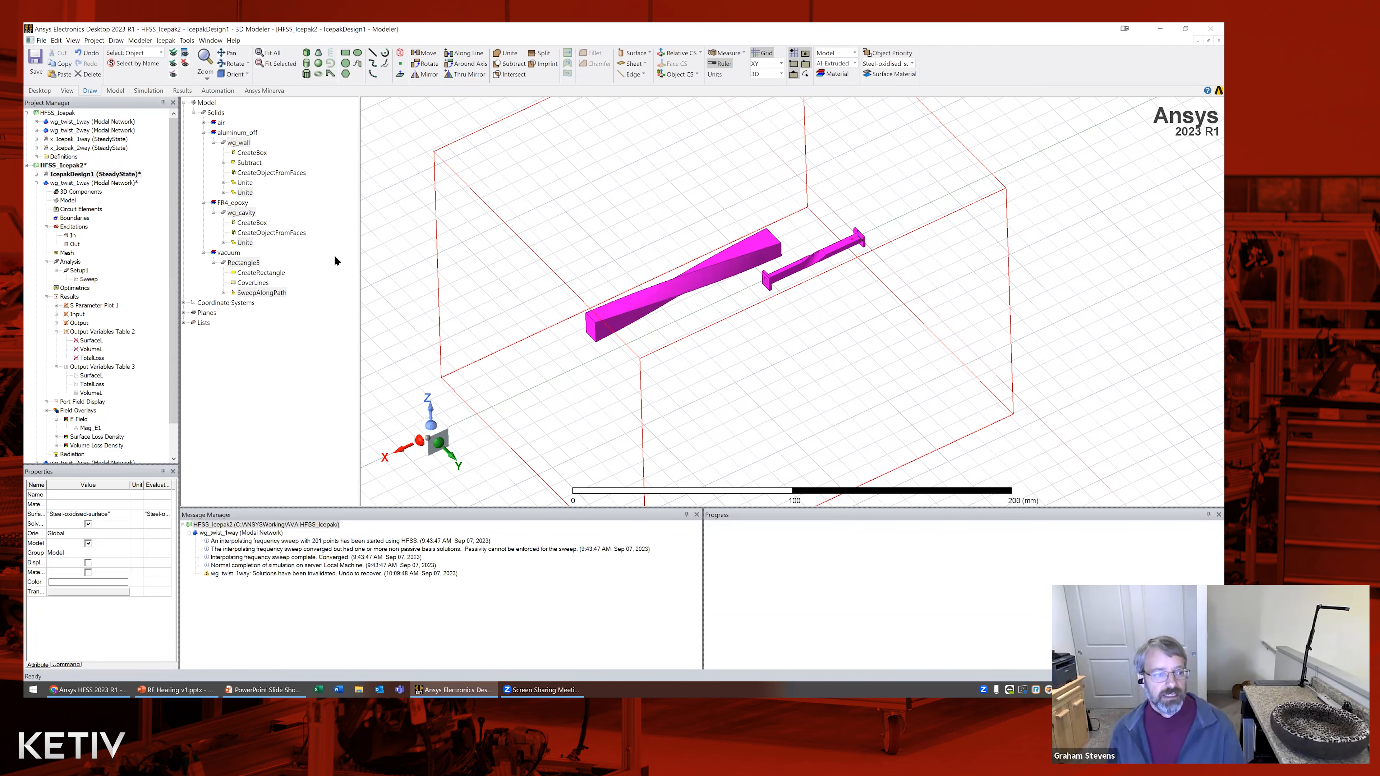
{"action": "left_click", "coordinate": [249, 263]}
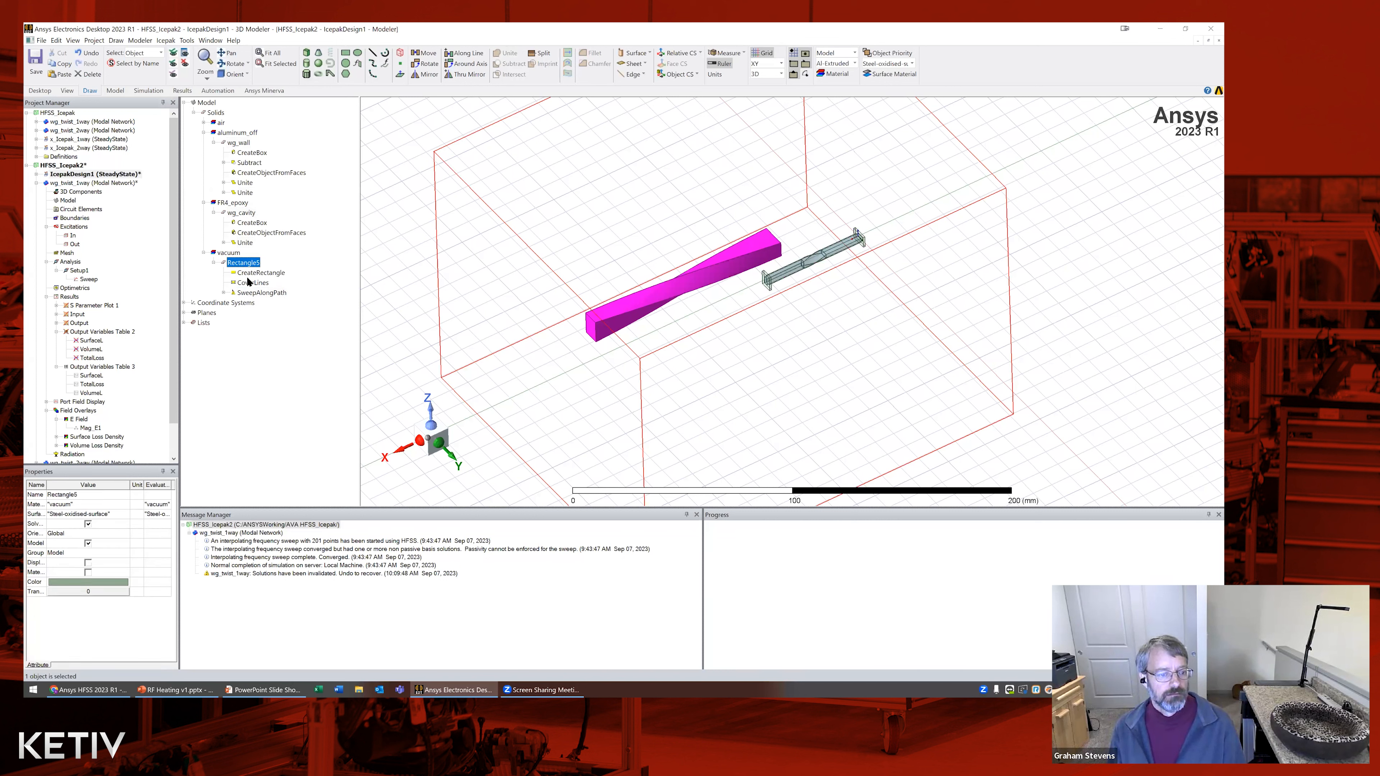
{"action": "key", "text": "Delete"}
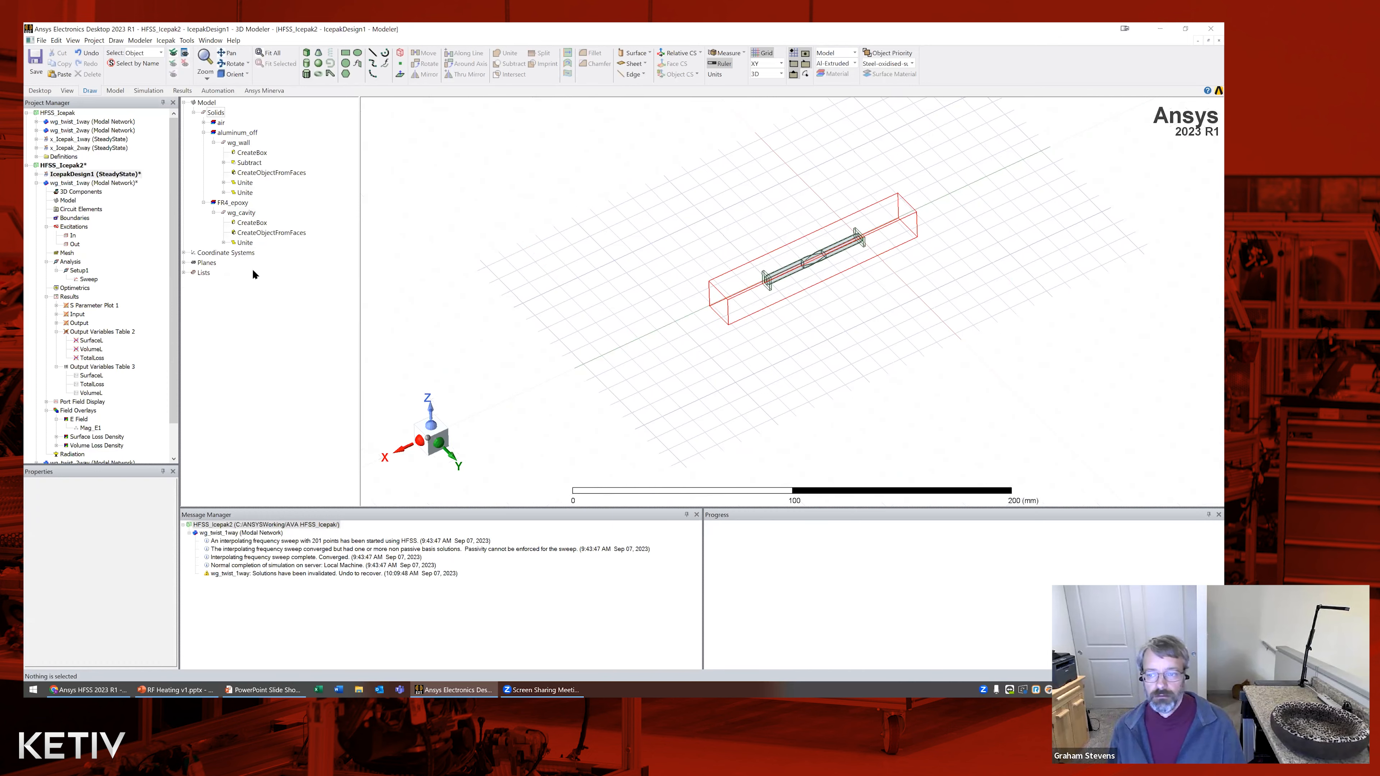
Examine the copied waveguide inside its air region and the design tree contents of IcepakDesign1
{"action": "scroll", "coordinate": [891, 251], "scroll_direction": "up", "scroll_amount": 4}
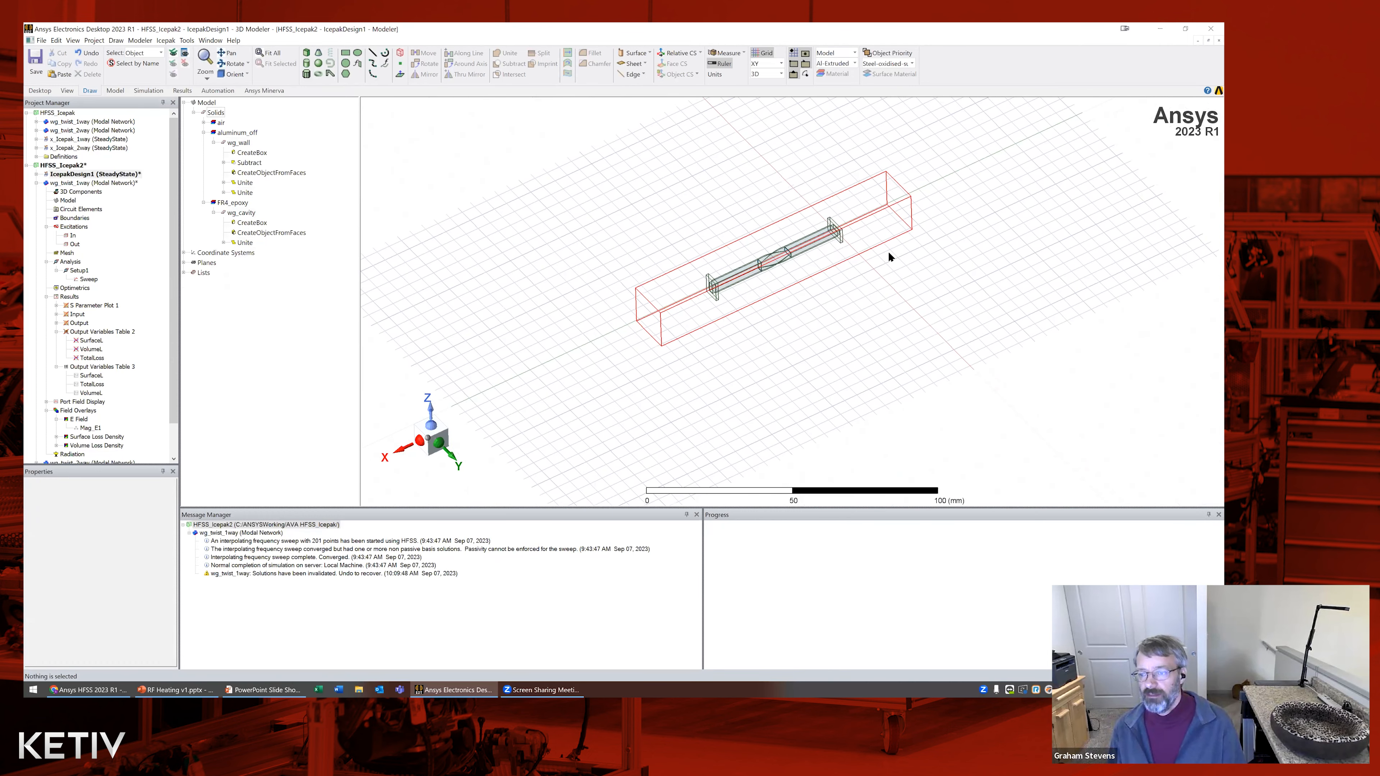
{"action": "scroll", "coordinate": [889, 253], "scroll_direction": "up", "scroll_amount": 1}
{"action": "scroll", "coordinate": [880, 222], "scroll_direction": "up", "scroll_amount": 3}
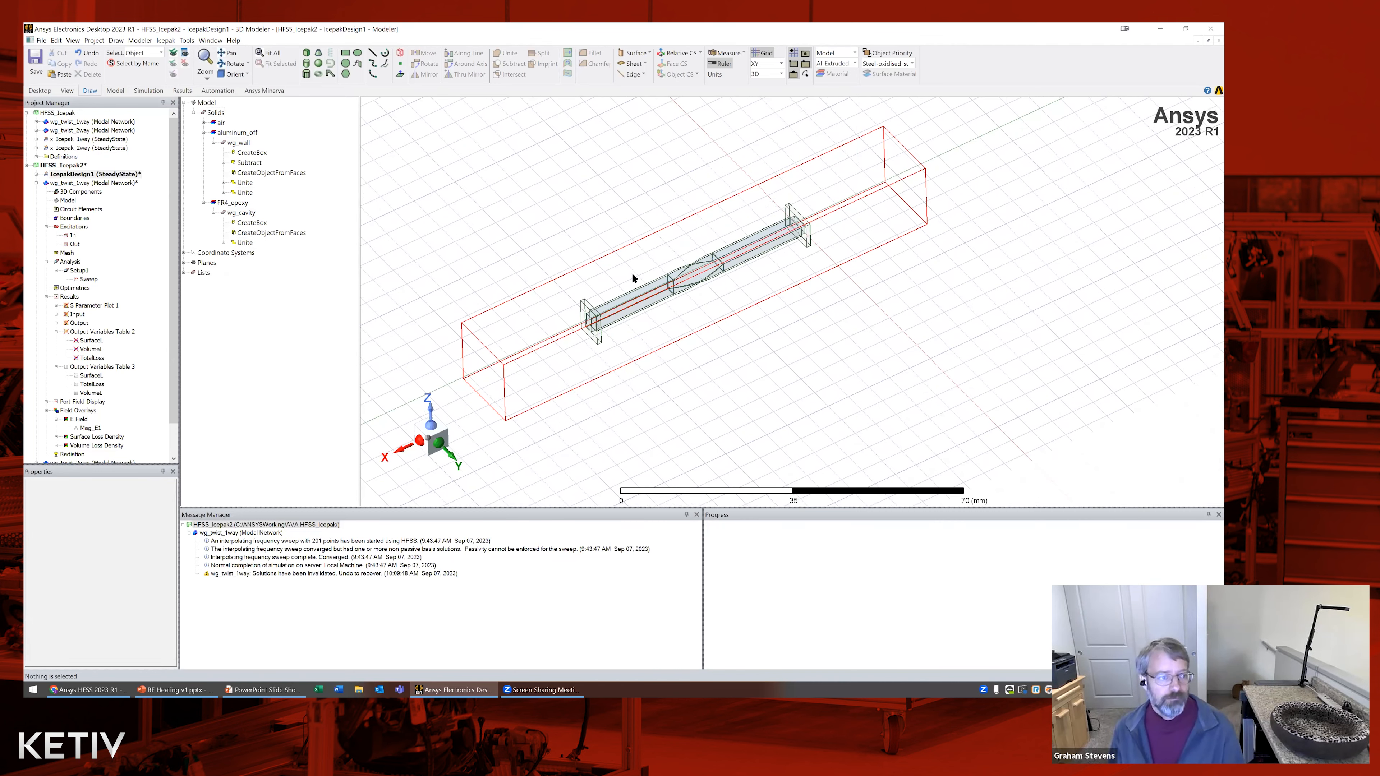
{"action": "left_click", "coordinate": [37, 174]}
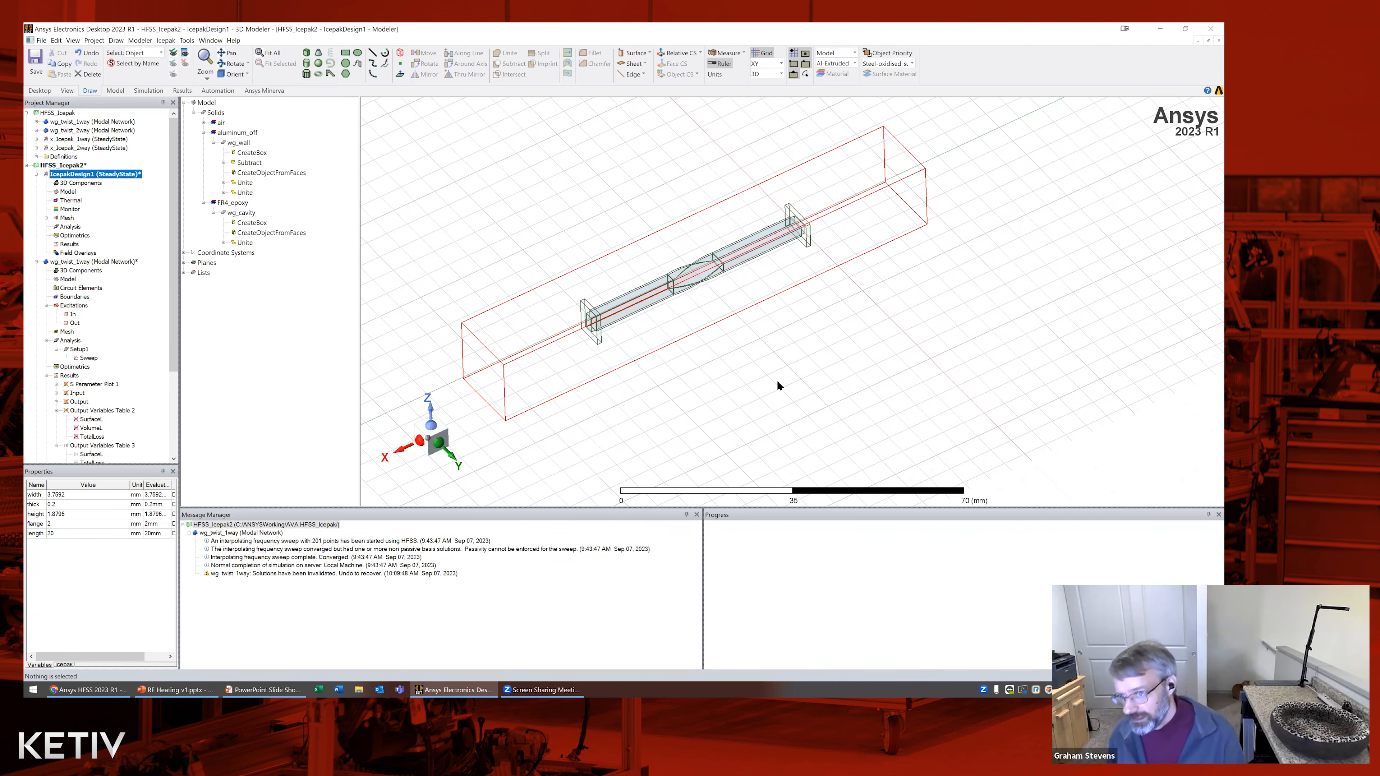
{"action": "left_click_drag", "start_coordinate": [778, 381], "coordinate": [830, 357], "text": "alt"}
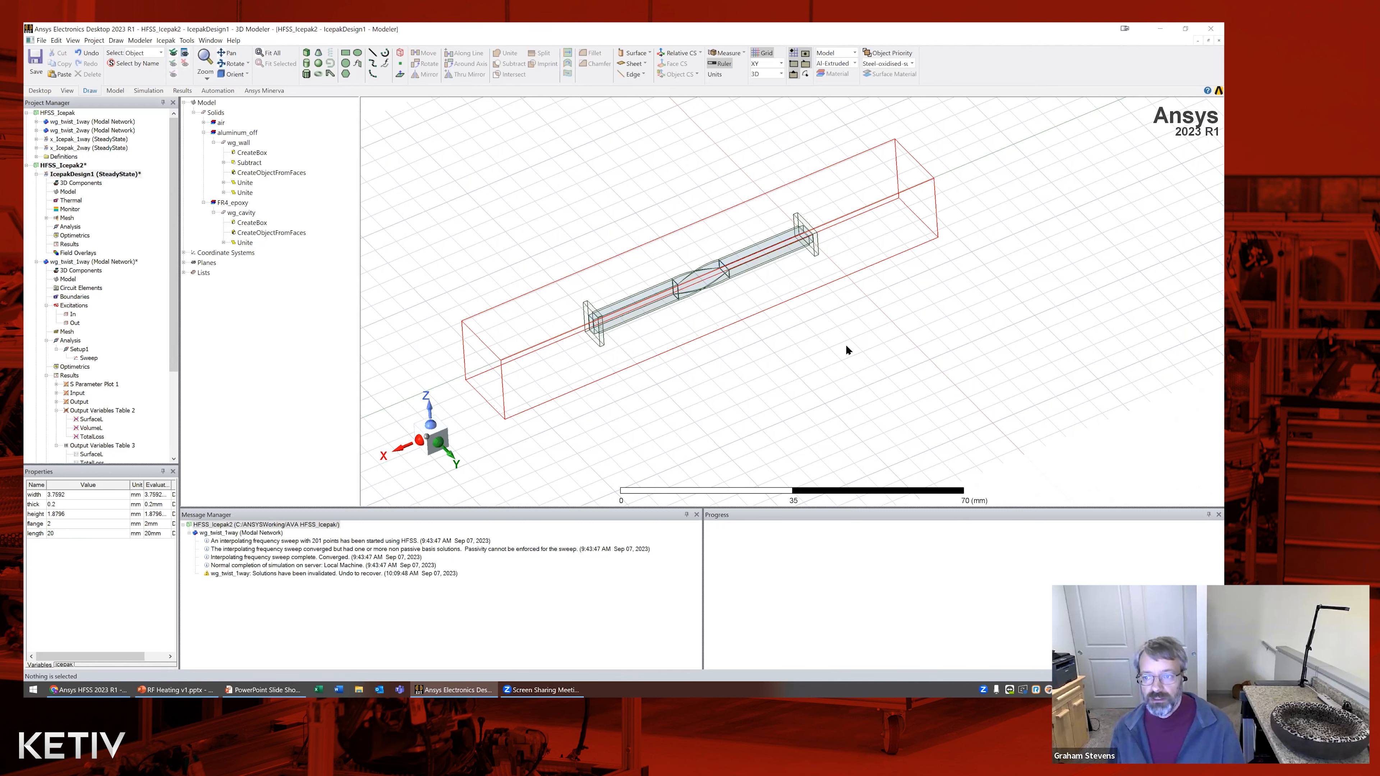
{"action": "scroll", "coordinate": [847, 350], "scroll_direction": "up", "scroll_amount": 1}
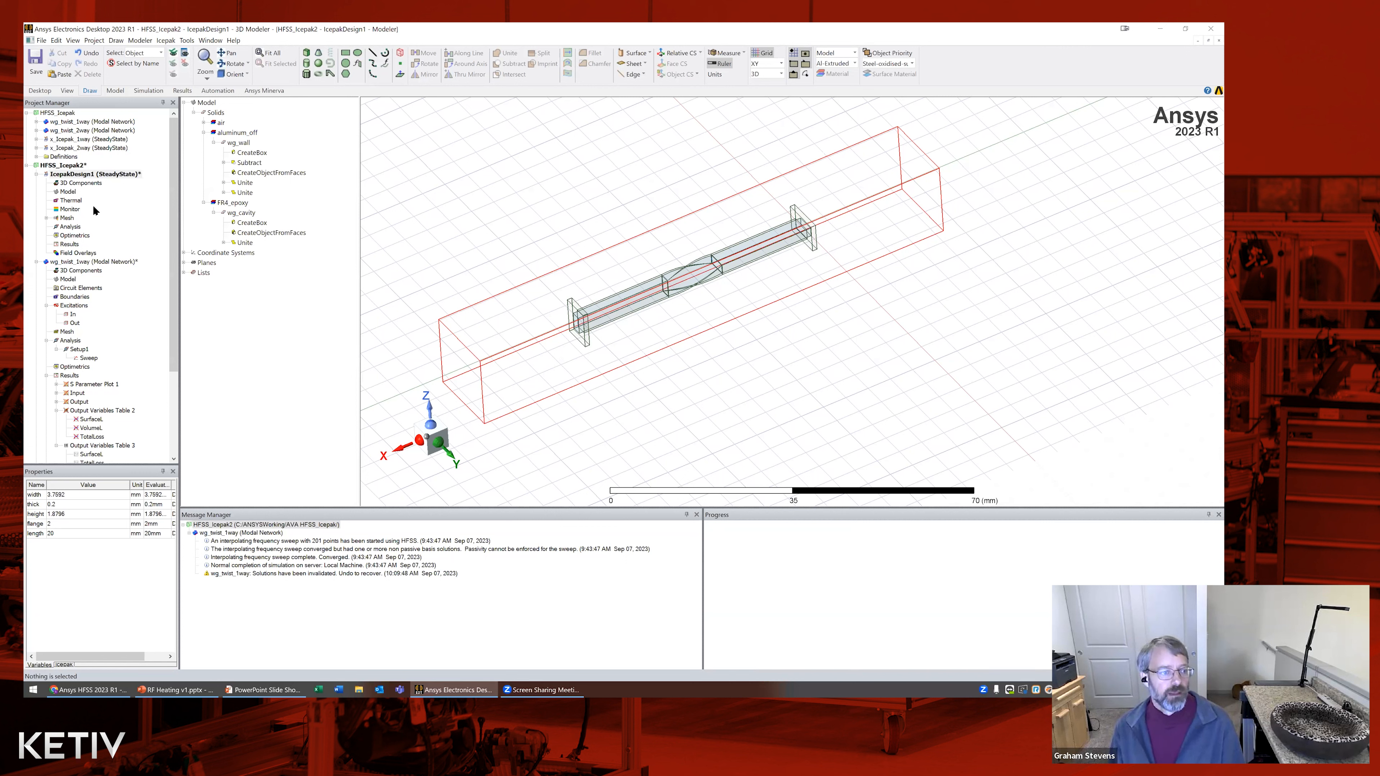
Open the prepared x_Icepak_1way design with its thermal boundaries listed and show the whole model in isometric view
{"action": "left_click", "coordinate": [36, 265]}
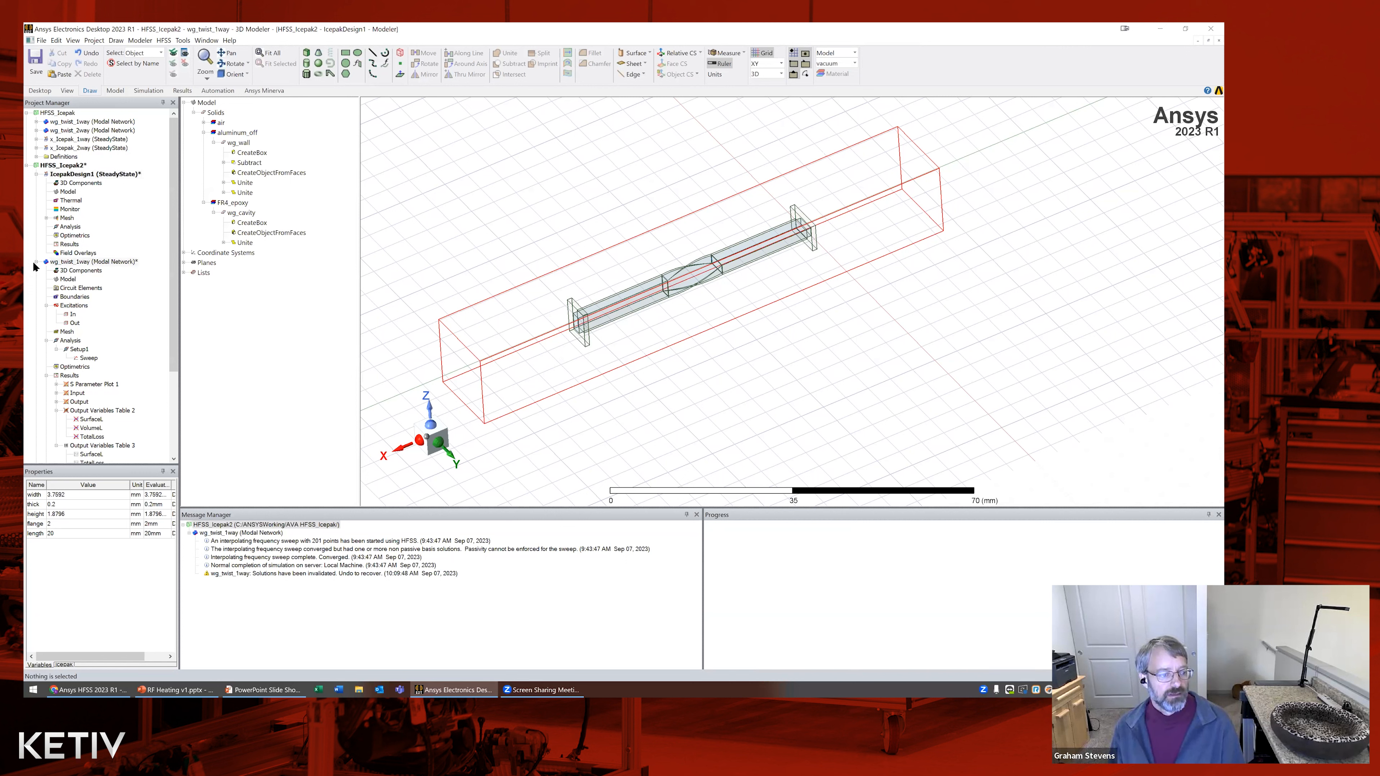
{"action": "left_click", "coordinate": [37, 263]}
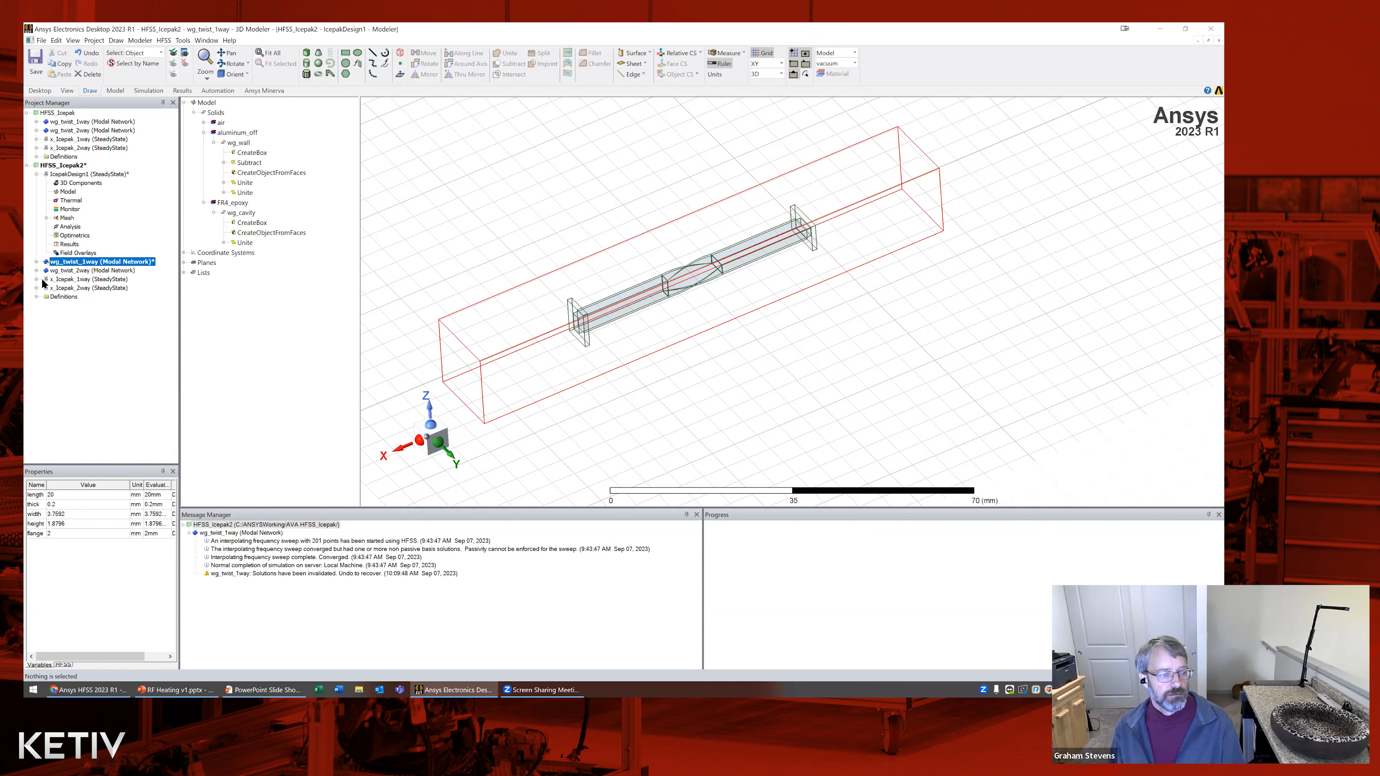
{"action": "left_click", "coordinate": [58, 280]}
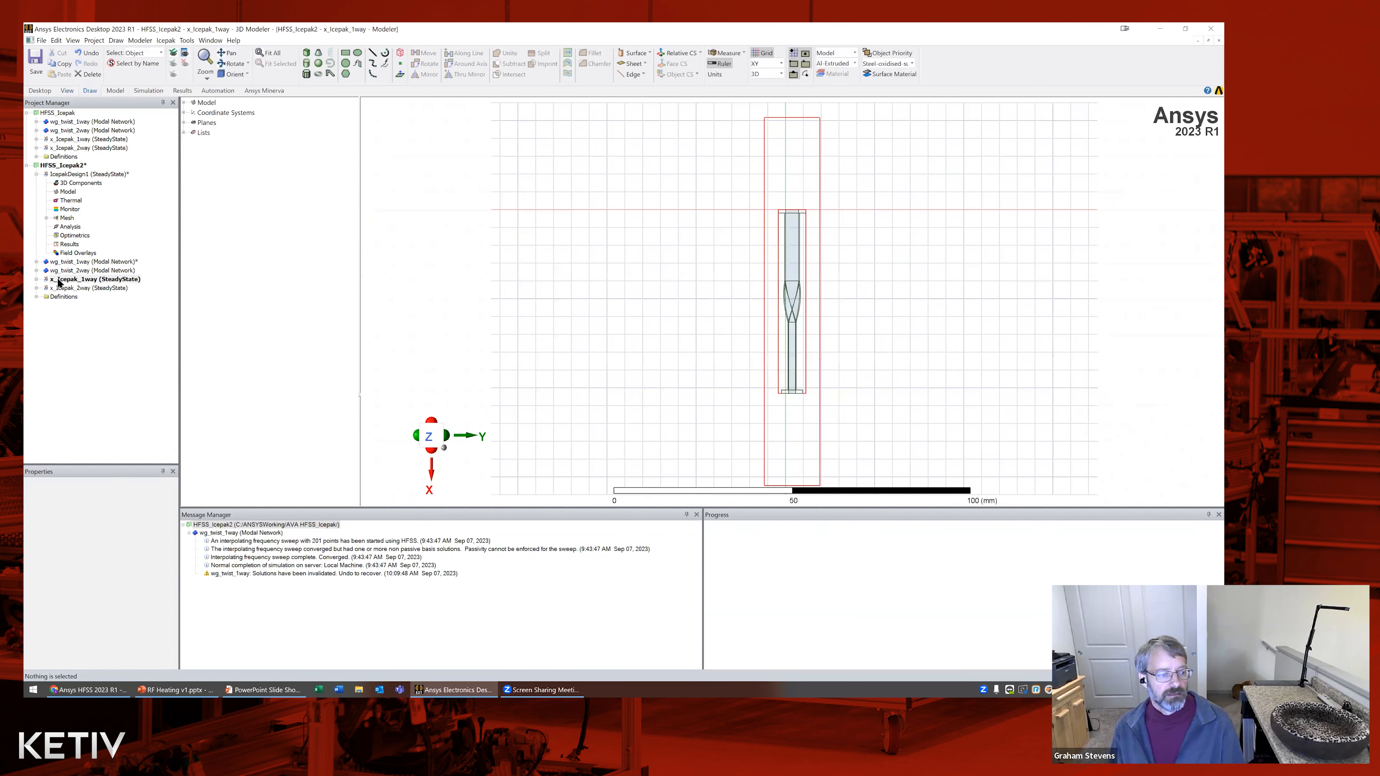
{"action": "left_click", "coordinate": [37, 279]}
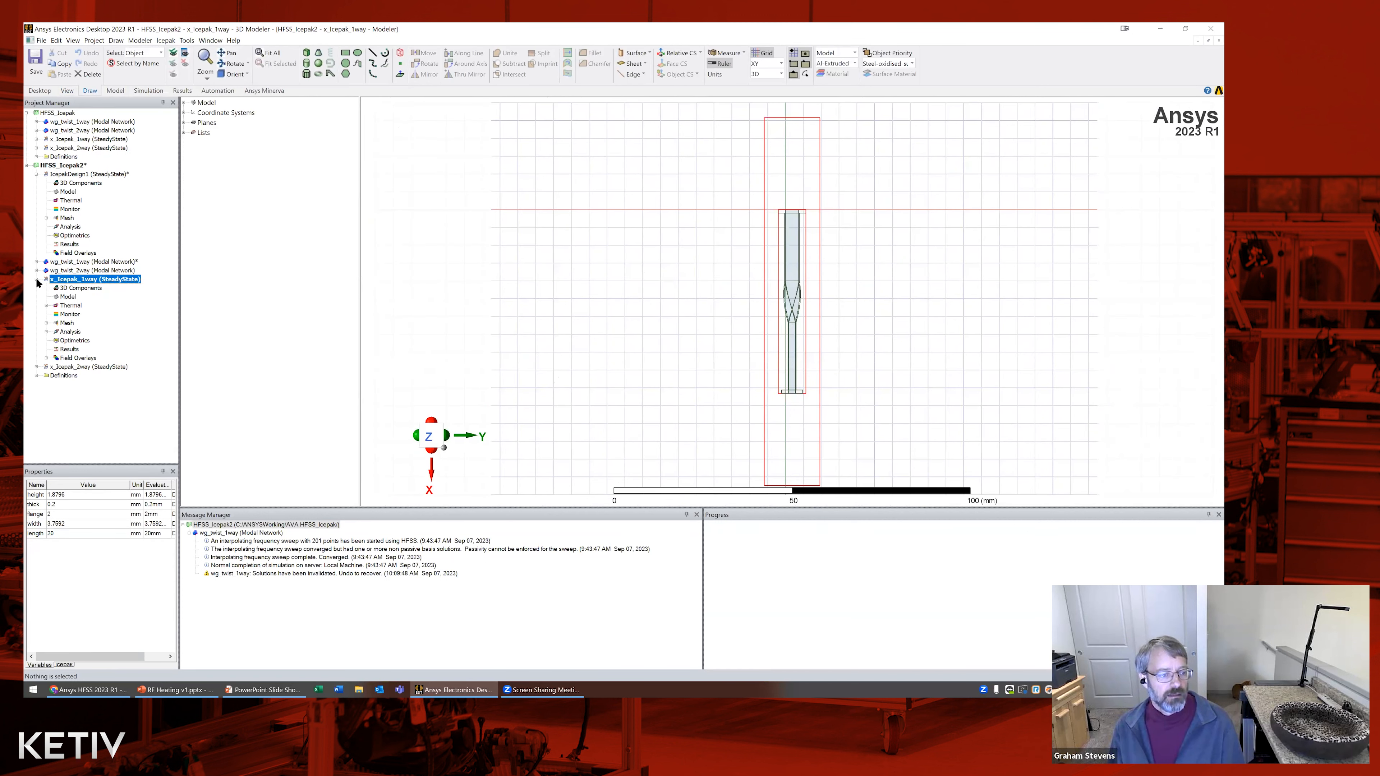
{"action": "left_click", "coordinate": [47, 306]}
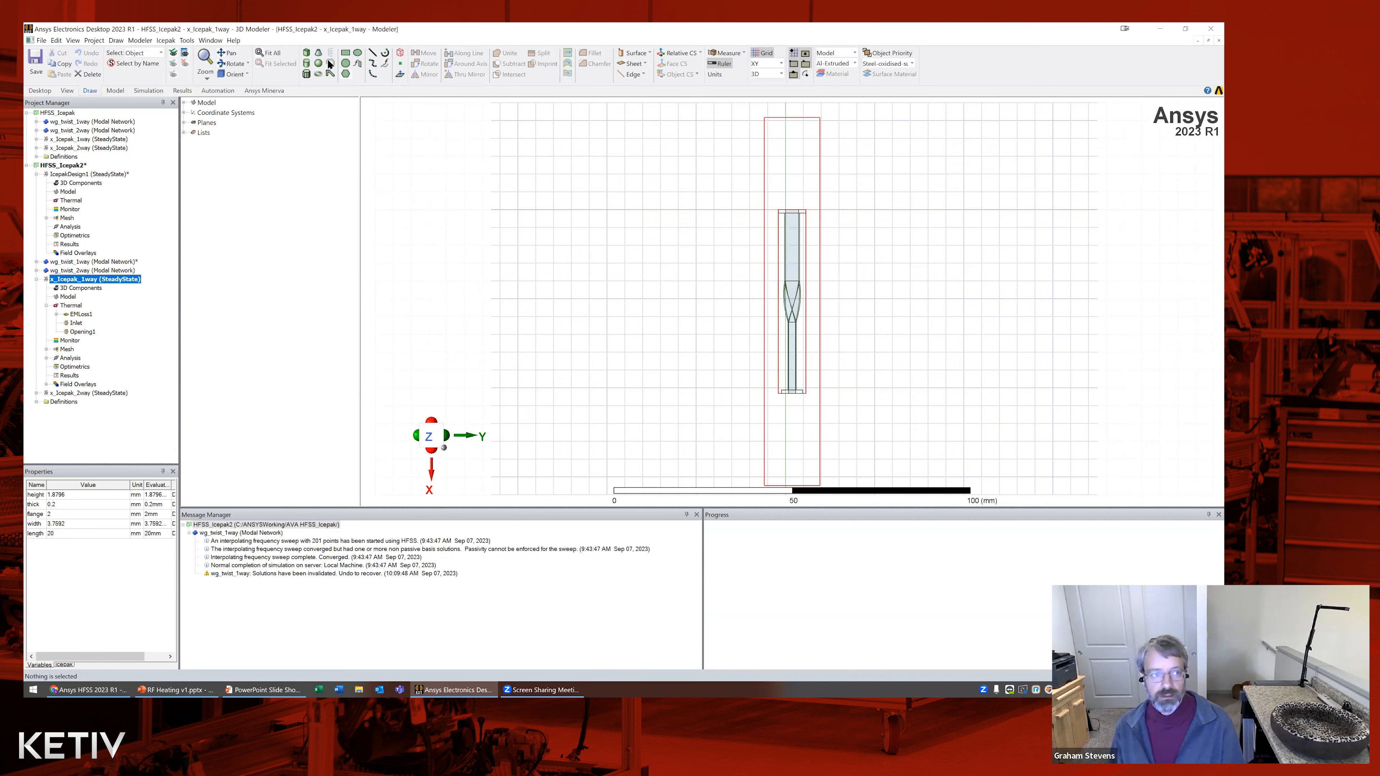
{"action": "left_click", "coordinate": [245, 74]}
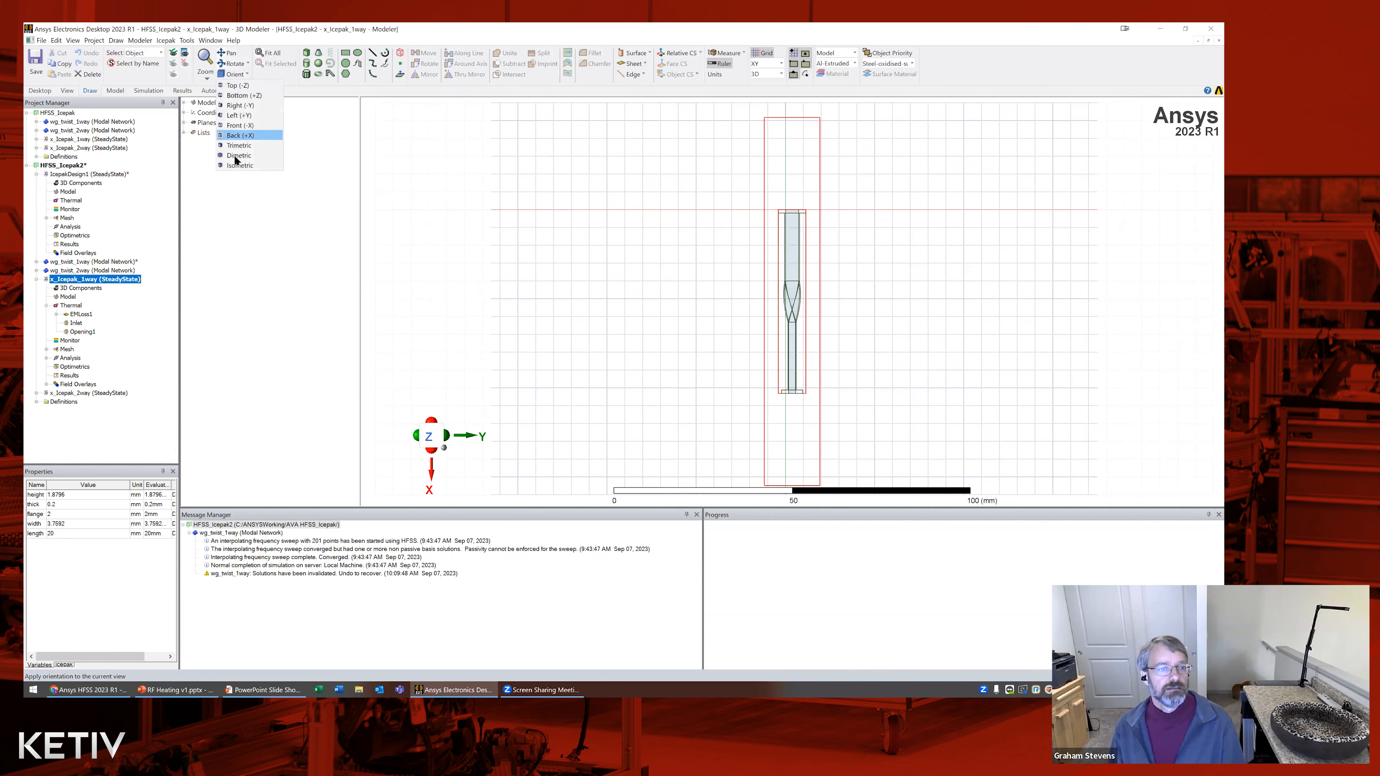
{"action": "left_click", "coordinate": [239, 165]}
{"action": "left_click", "coordinate": [278, 57]}
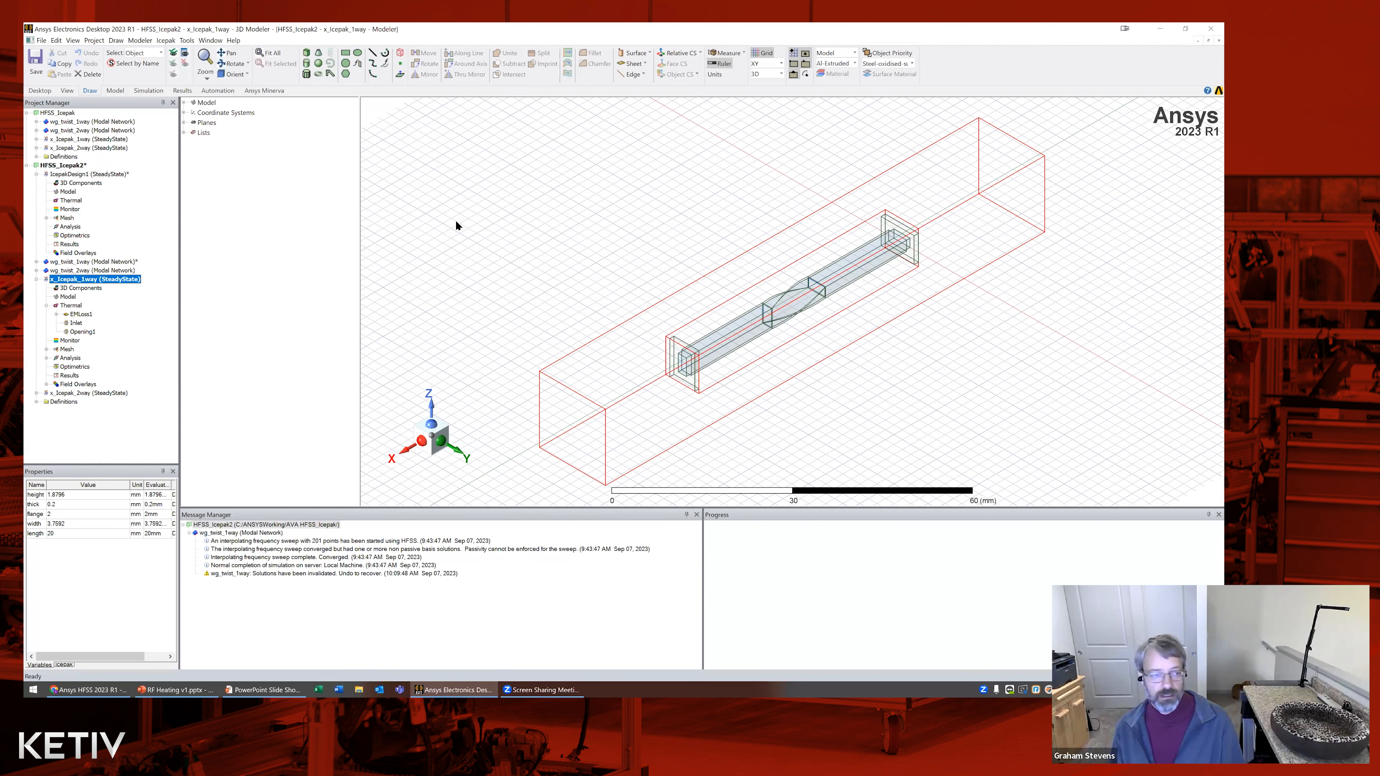
List the solids of x_Icepak_1way by material and highlight the air Region around the waveguide
{"action": "left_click", "coordinate": [184, 102]}
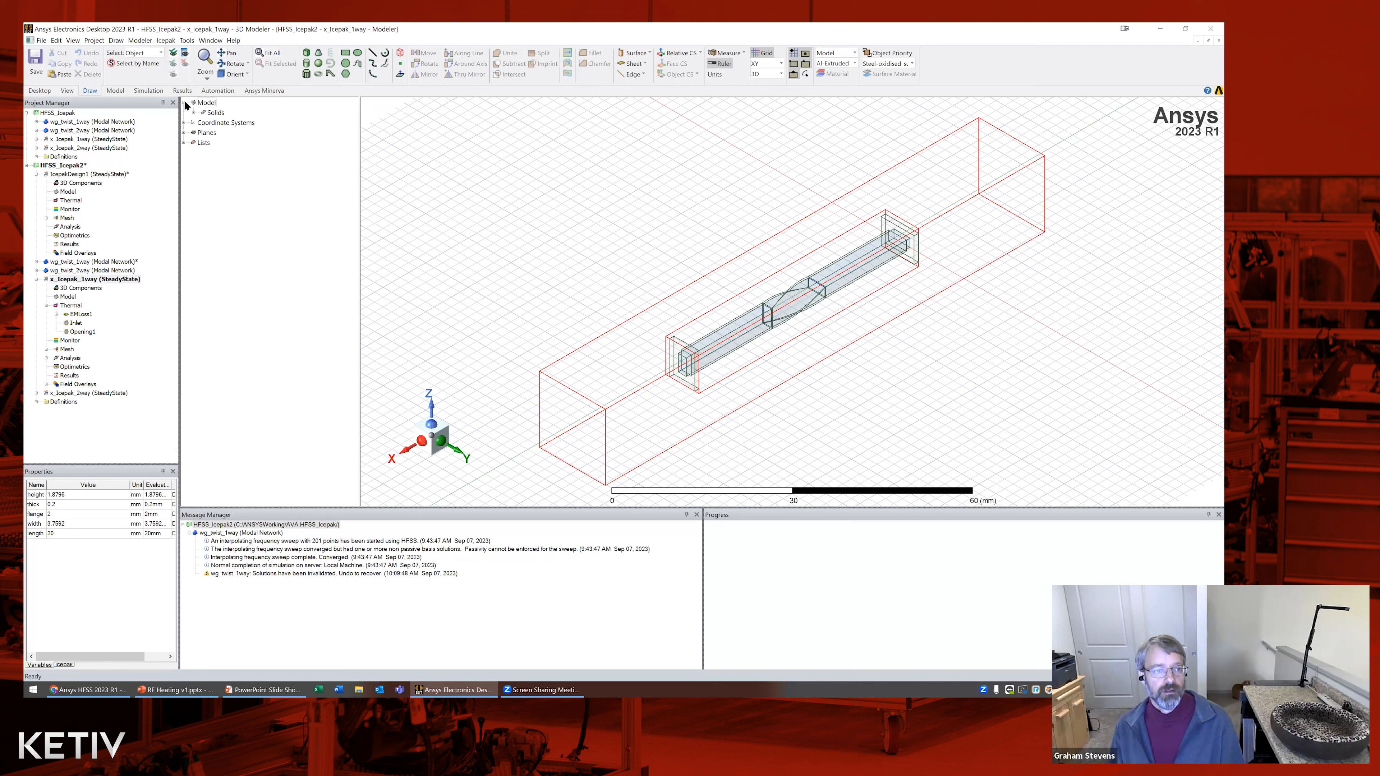
{"action": "left_click", "coordinate": [193, 113]}
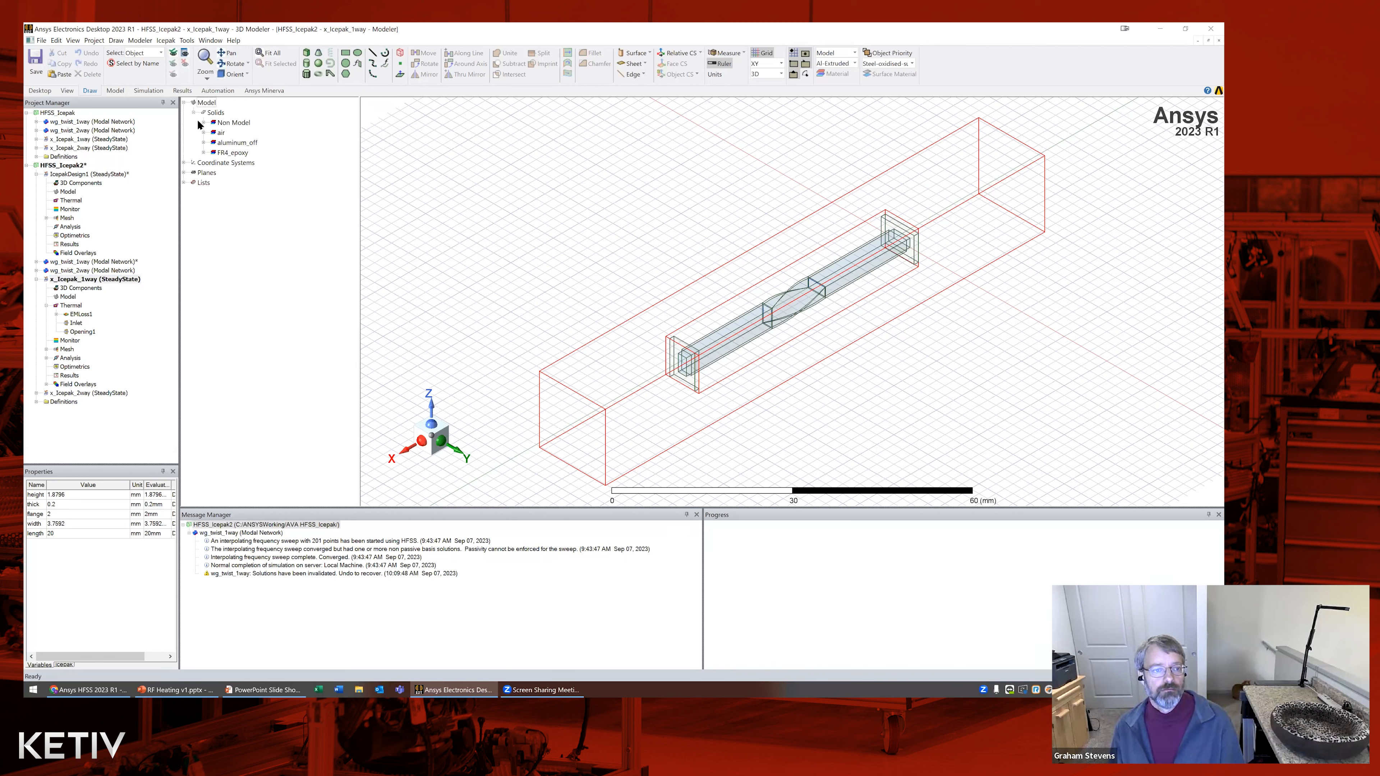
{"action": "left_click", "coordinate": [204, 122]}
{"action": "left_click", "coordinate": [204, 142]}
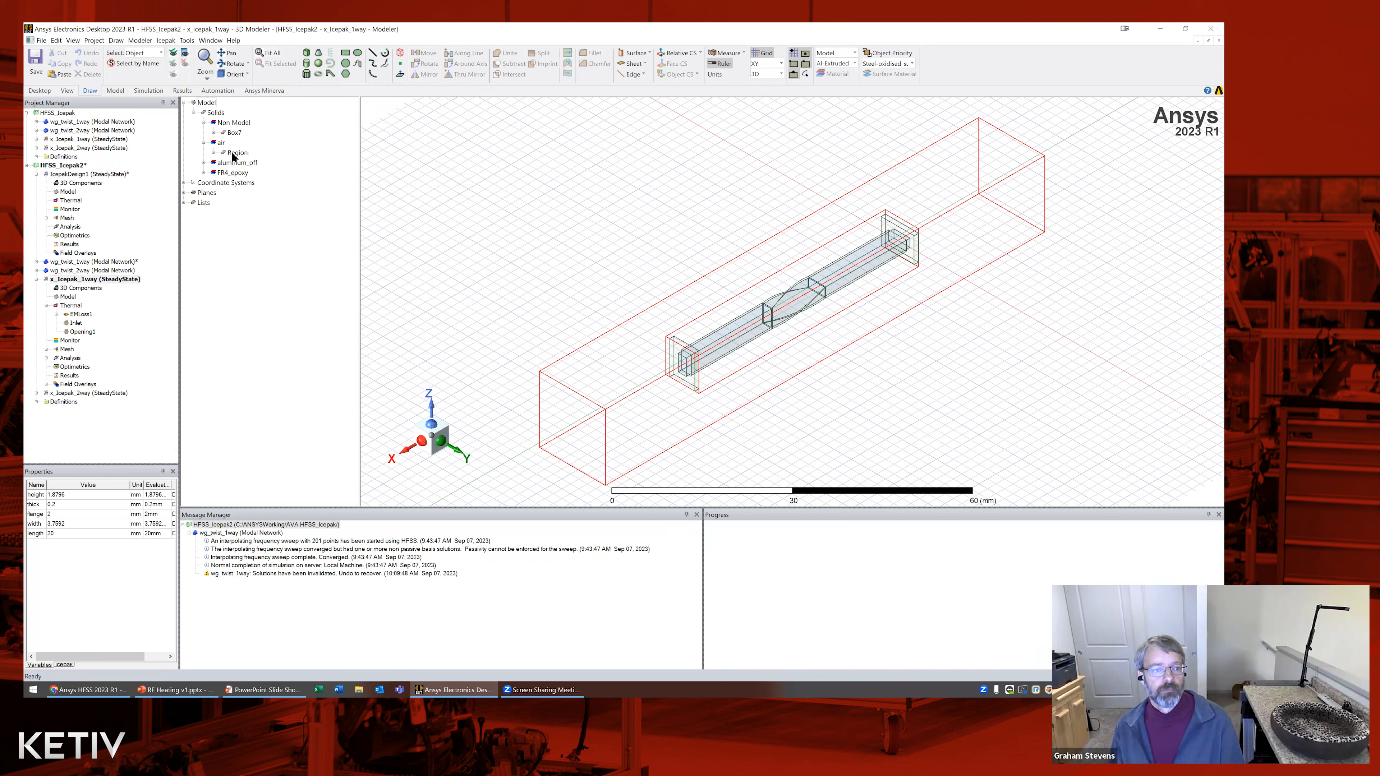
{"action": "left_click", "coordinate": [236, 153]}
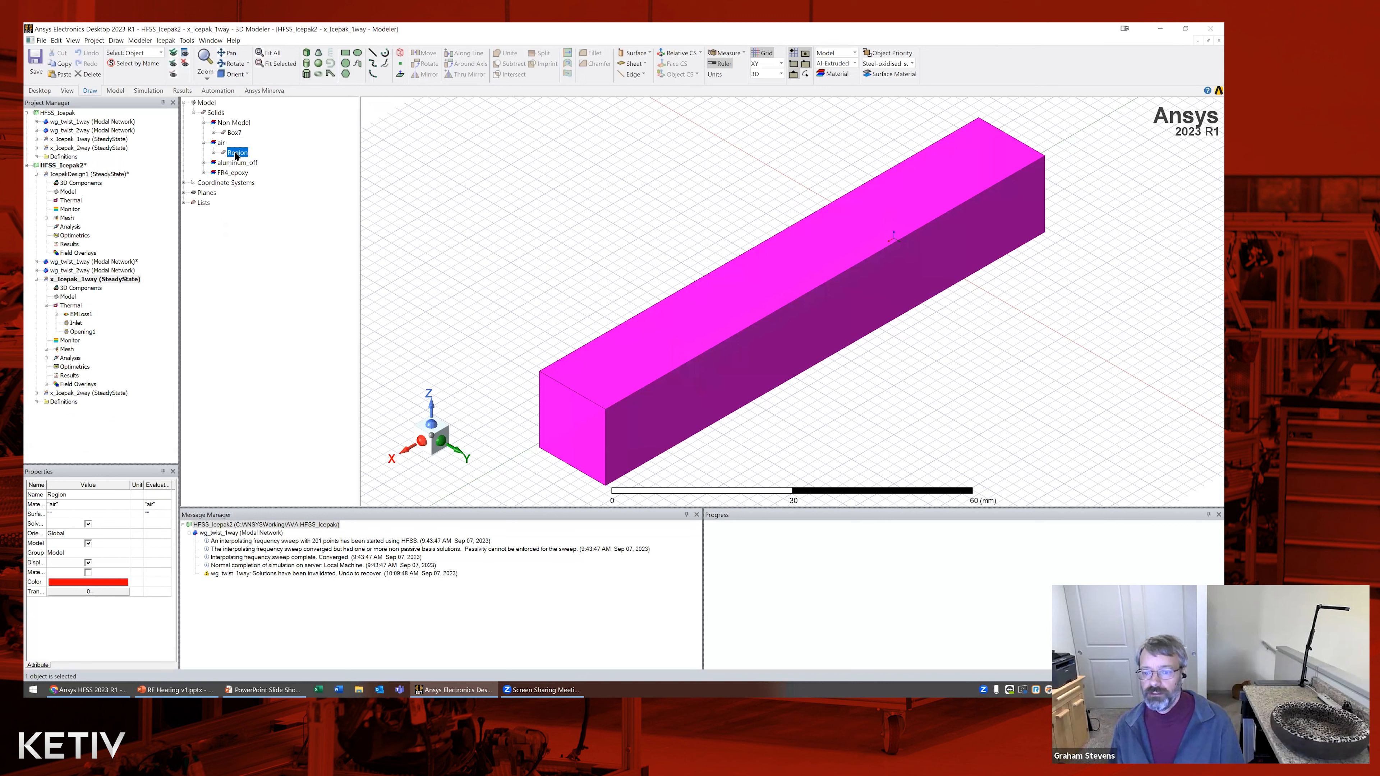
{"action": "left_click", "coordinate": [244, 223]}
Inspect the Inlet and Opening1 thermal boundaries on the end faces of the air region
{"action": "left_click", "coordinate": [78, 324]}
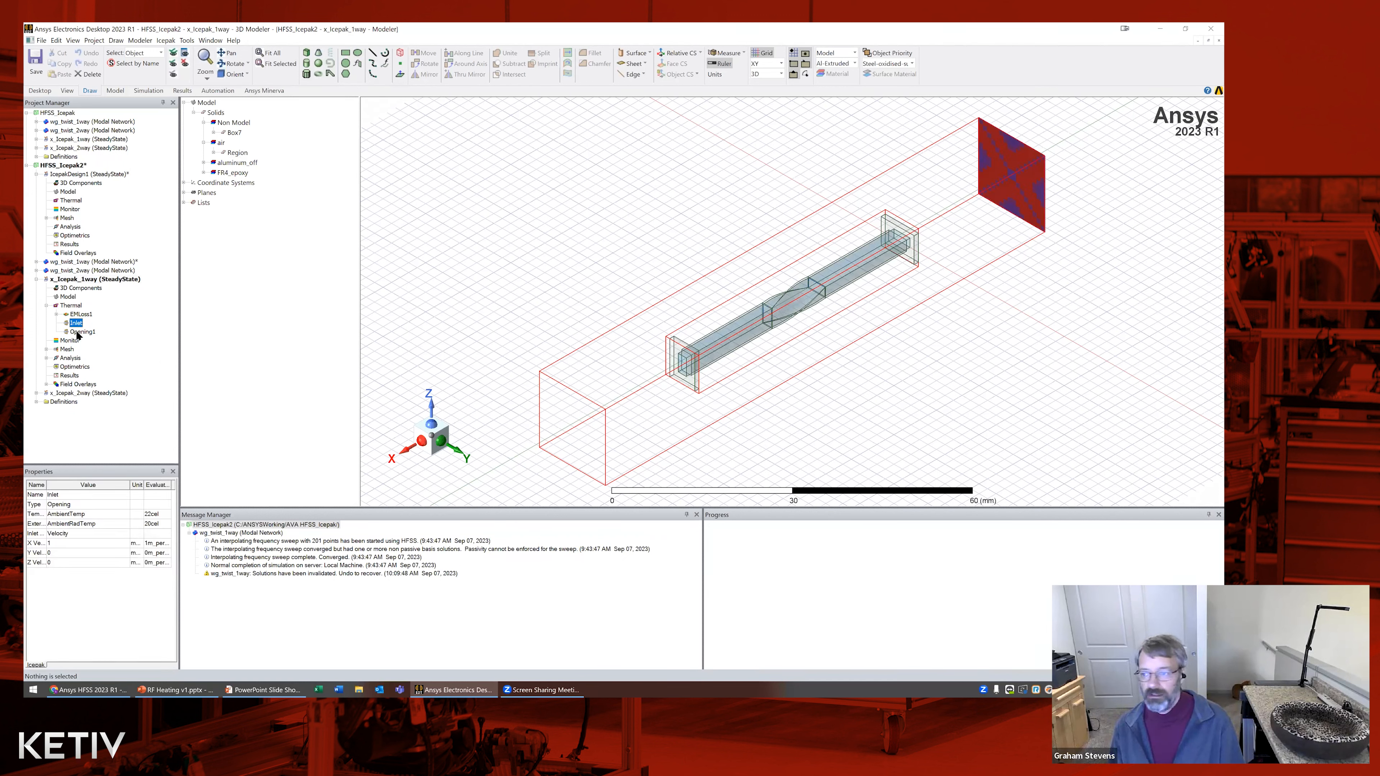
{"action": "left_click", "coordinate": [81, 332]}
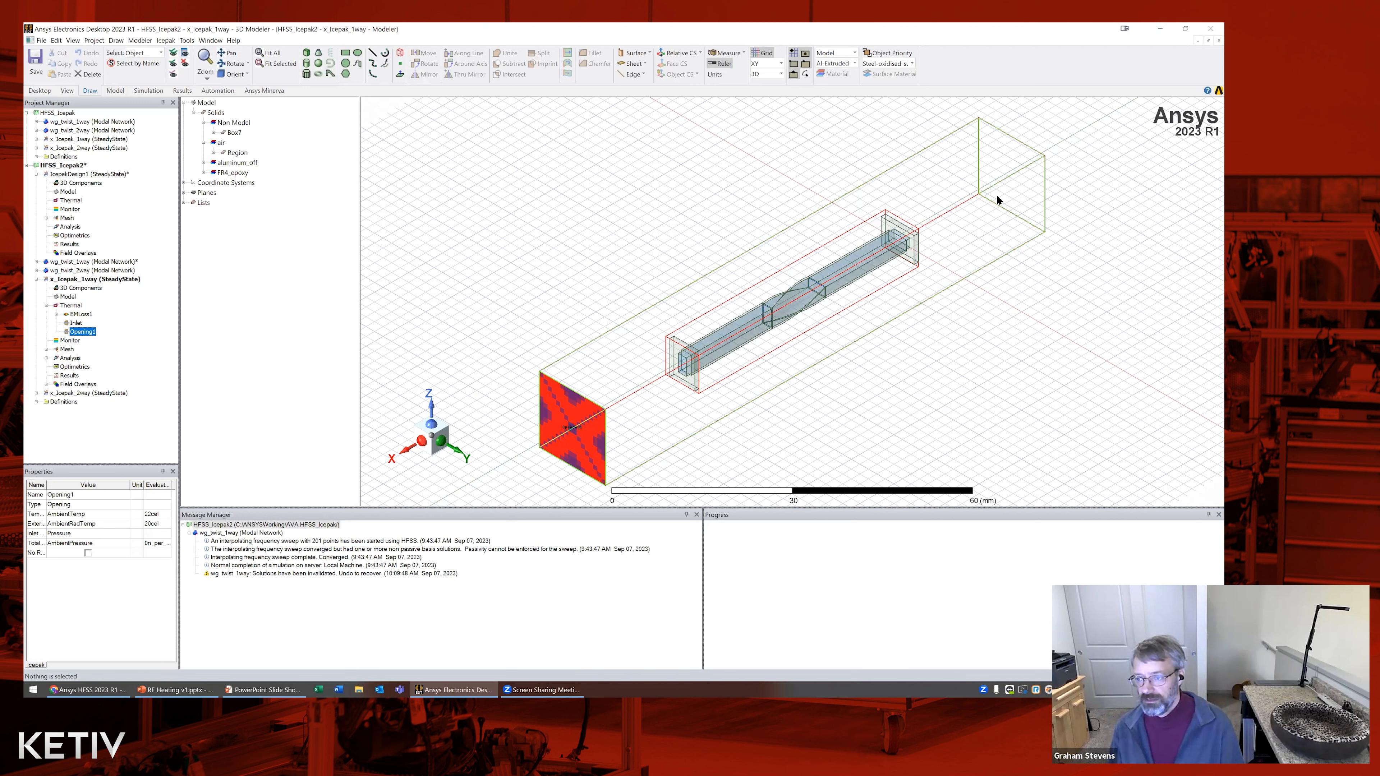
{"action": "left_click", "coordinate": [549, 348]}
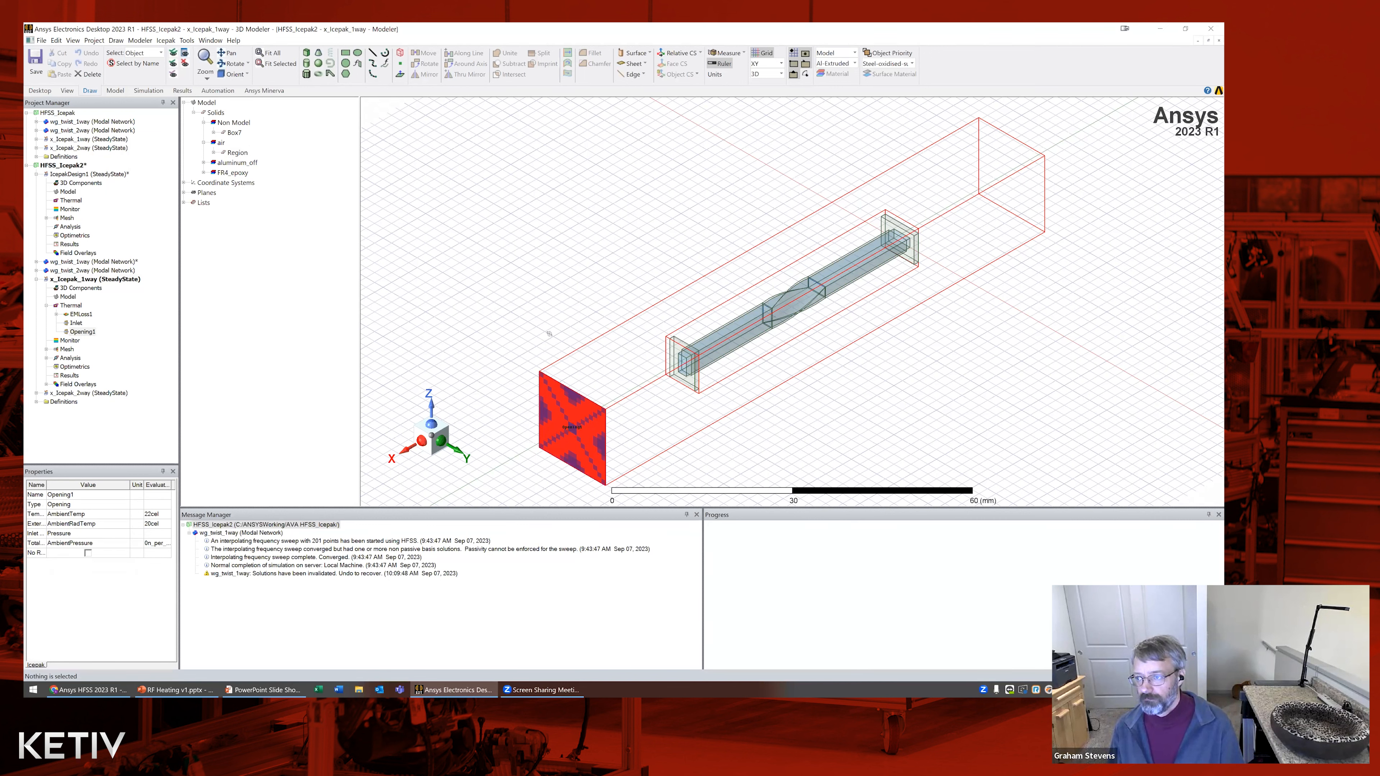
{"action": "middle_click_drag", "start_coordinate": [540, 338], "coordinate": [568, 348]}
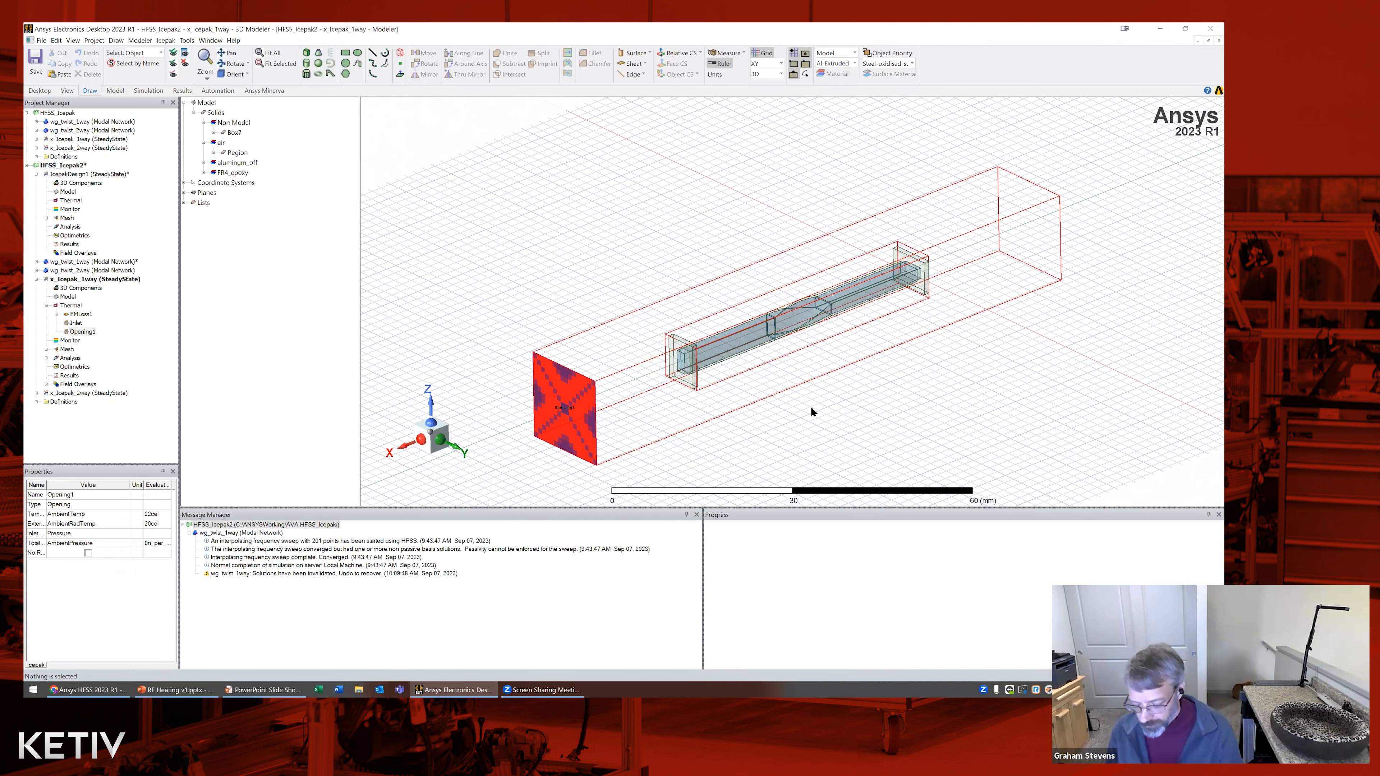
Review the boundary types that can be assigned under Thermal in x_Icepak_1way, including Source and Wall
{"action": "right_click", "coordinate": [73, 308]}
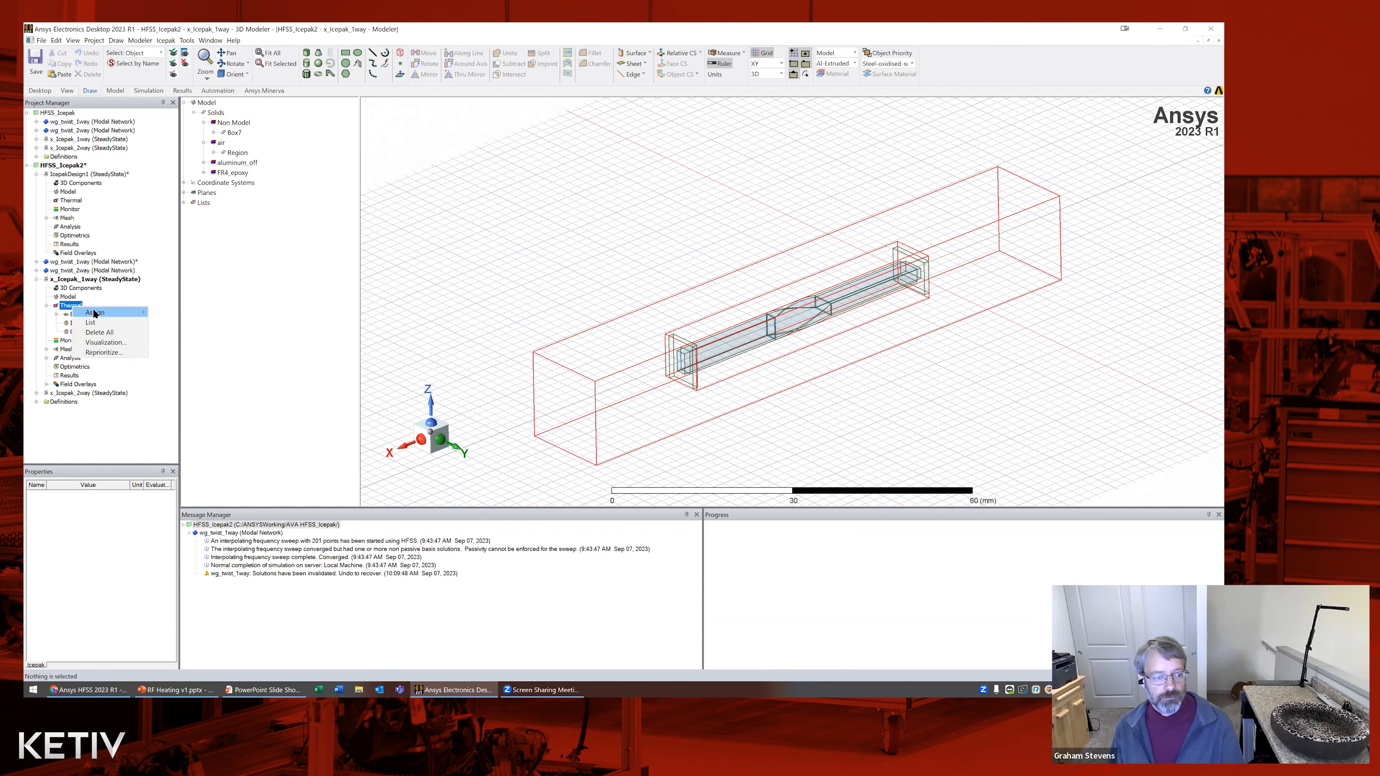
{"action": "mouse_move", "coordinate": [175, 315]}
{"action": "mouse_move", "coordinate": [181, 346]}
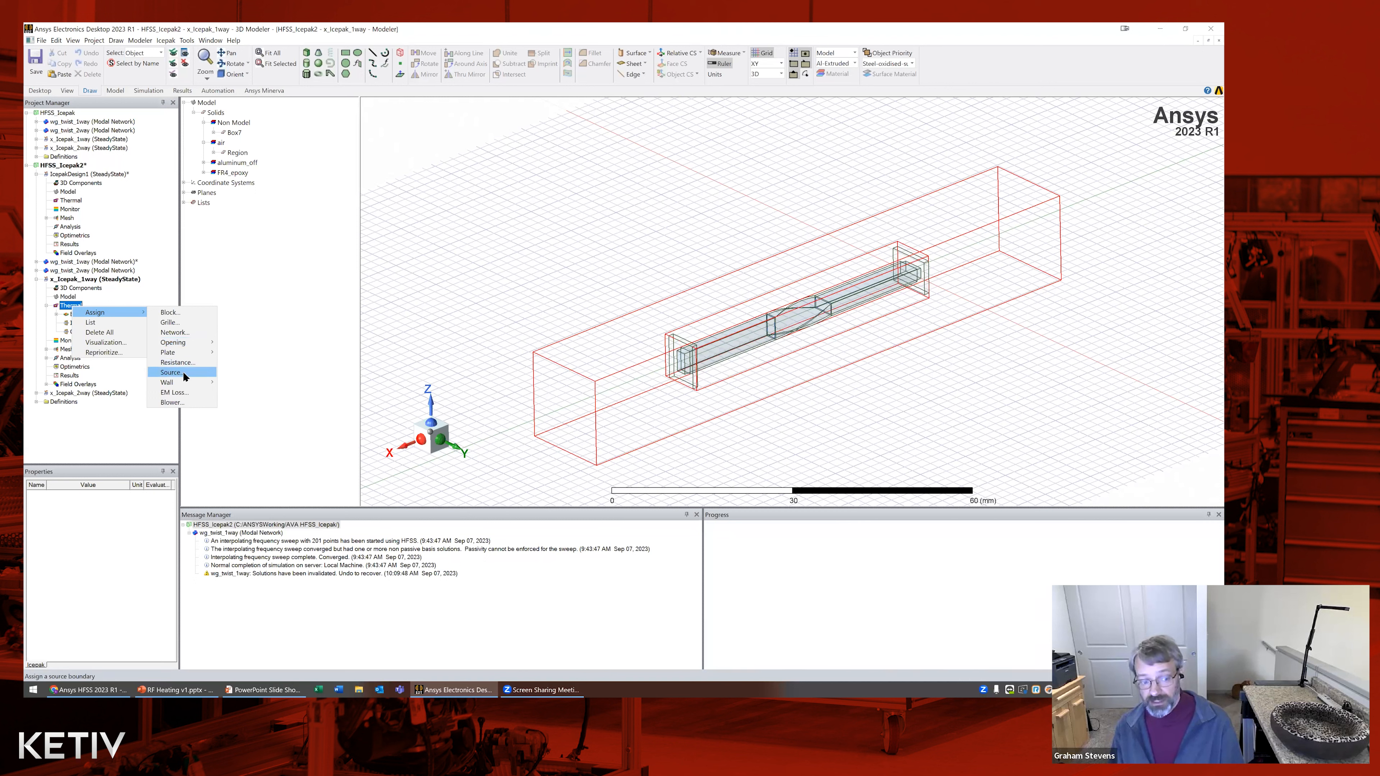
{"action": "mouse_move", "coordinate": [183, 386]}
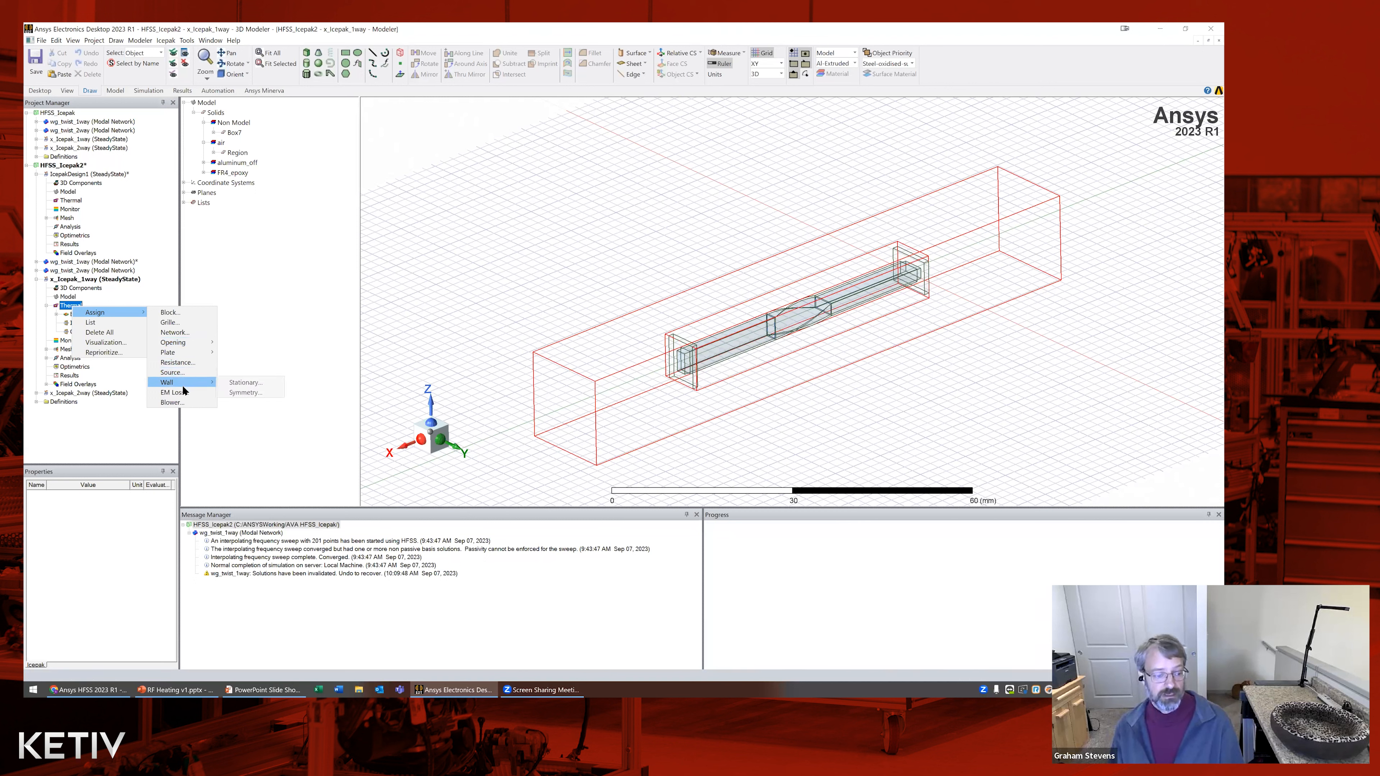
{"action": "left_click", "coordinate": [263, 311]}
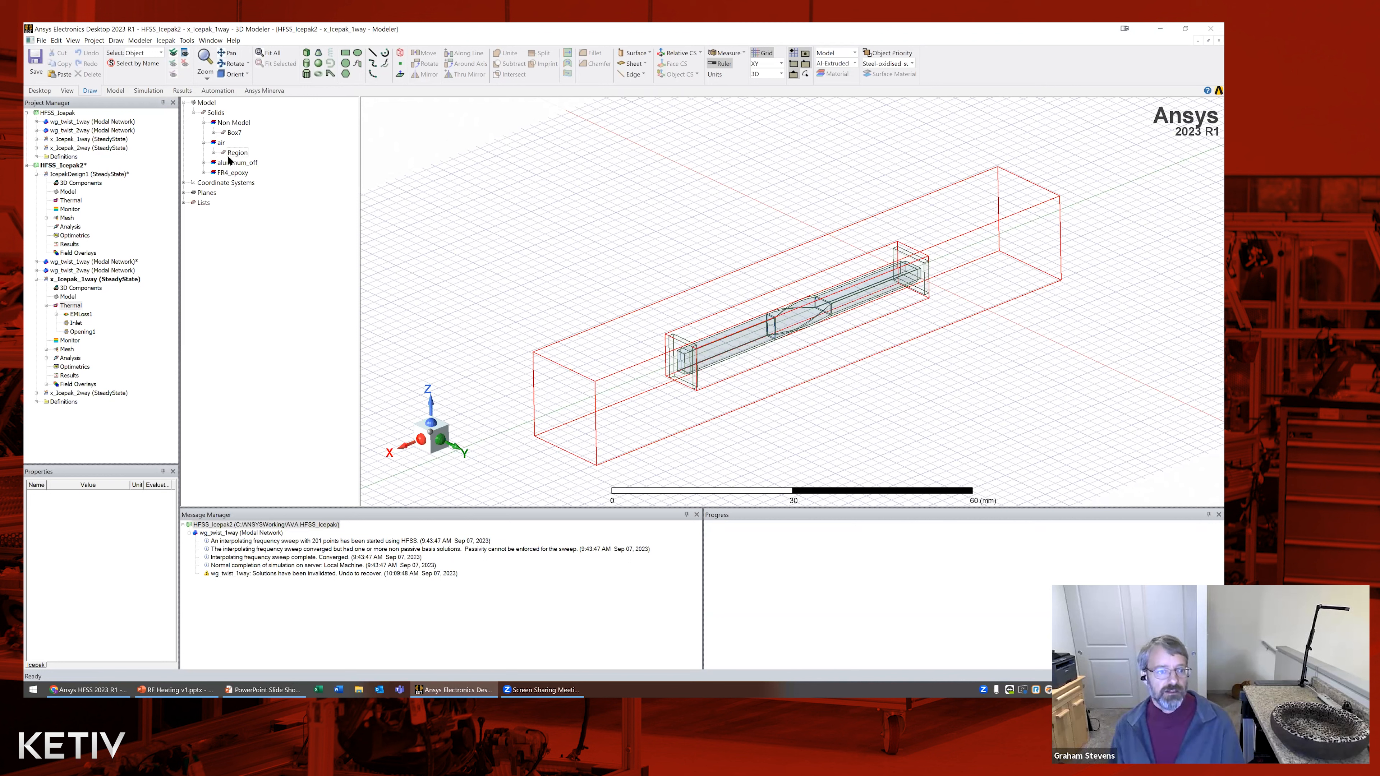
Select the wg_wall and wg_cavity solids together and view the thermal assignments offered for them, including EM Loss
{"action": "left_click", "coordinate": [203, 162]}
{"action": "left_click", "coordinate": [229, 173]}
{"action": "left_click", "coordinate": [204, 183]}
{"action": "left_click", "coordinate": [229, 192]}
{"action": "left_click", "coordinate": [233, 172]}
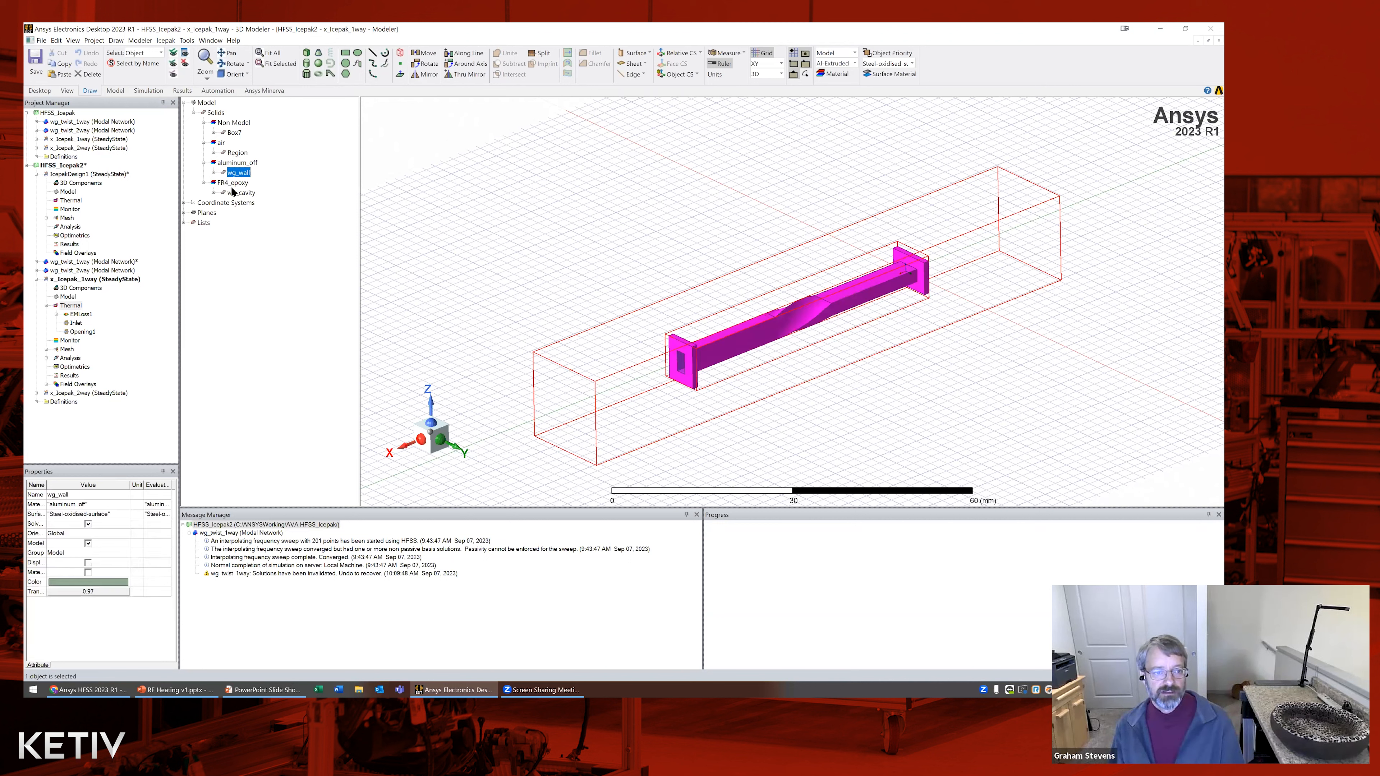
{"action": "left_click", "coordinate": [234, 193], "text": "ctrl"}
{"action": "right_click", "coordinate": [233, 196]}
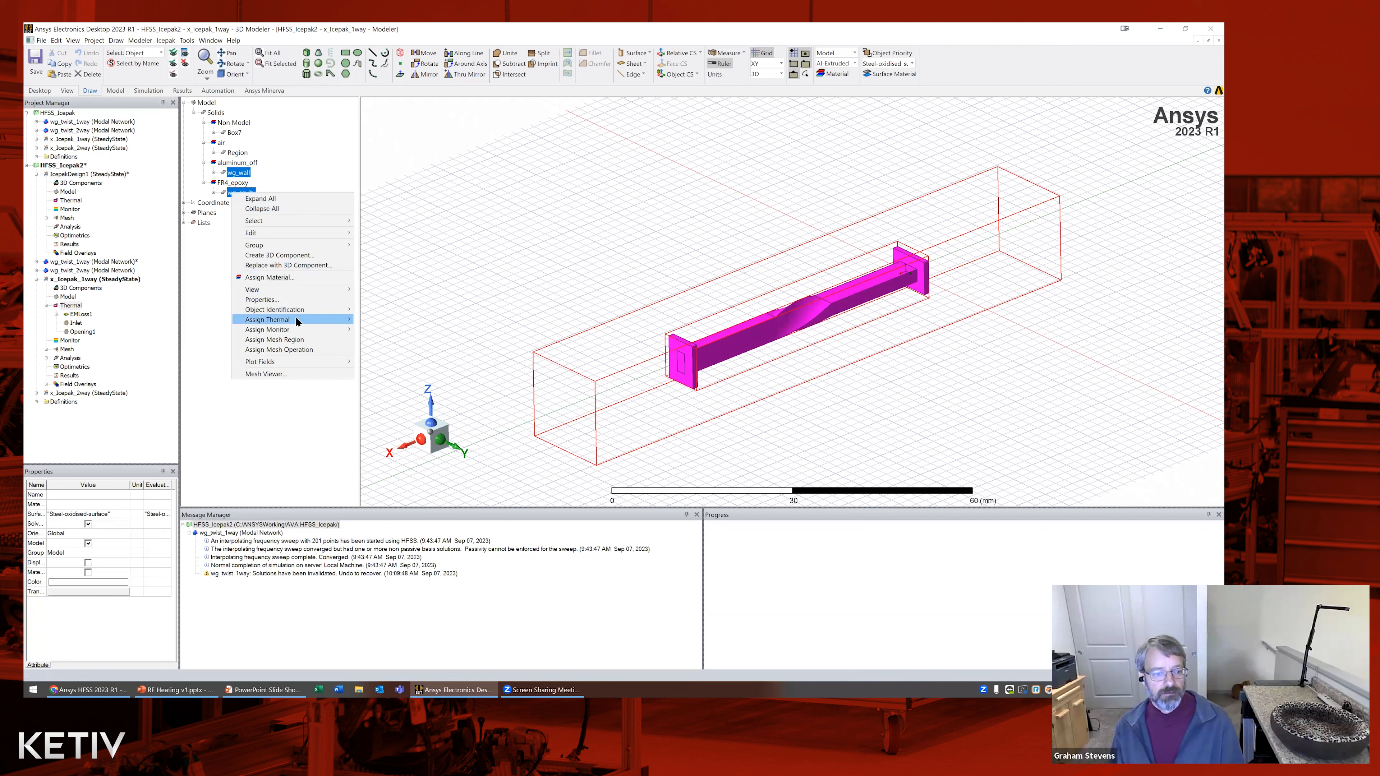
{"action": "mouse_move", "coordinate": [295, 319]}
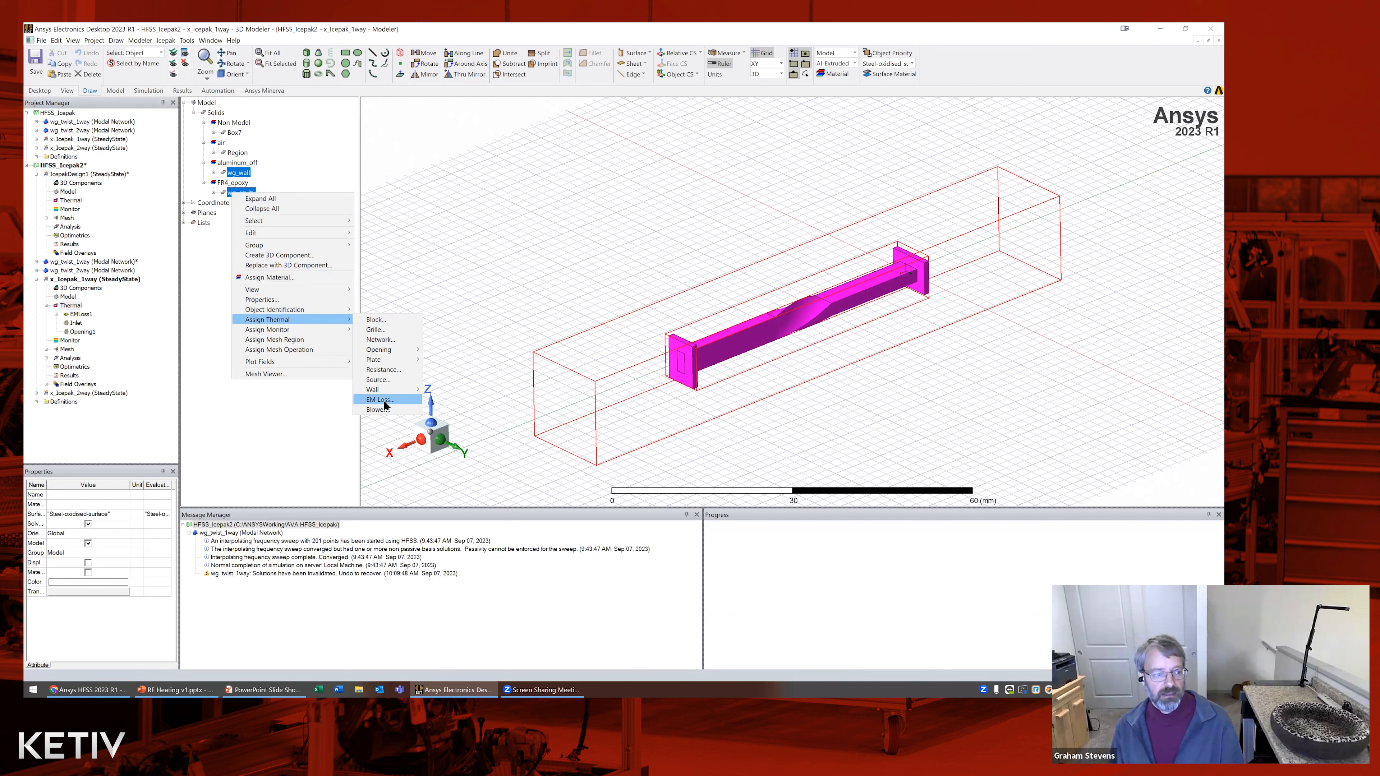
{"action": "left_click", "coordinate": [291, 467]}
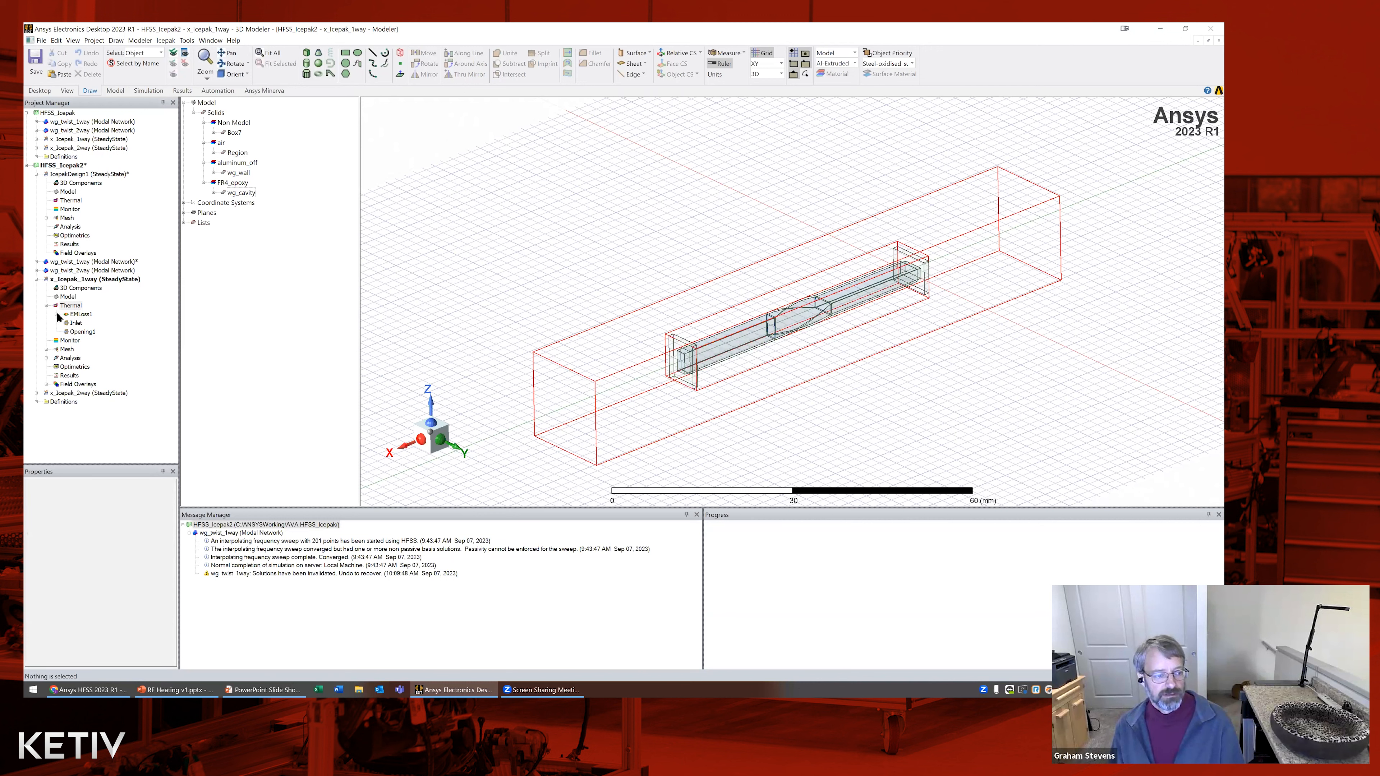
Inspect the EMLoss1 properties and its link setup, checking the source designs available with wg_twist_1way kept as the source
{"action": "right_click", "coordinate": [79, 314]}
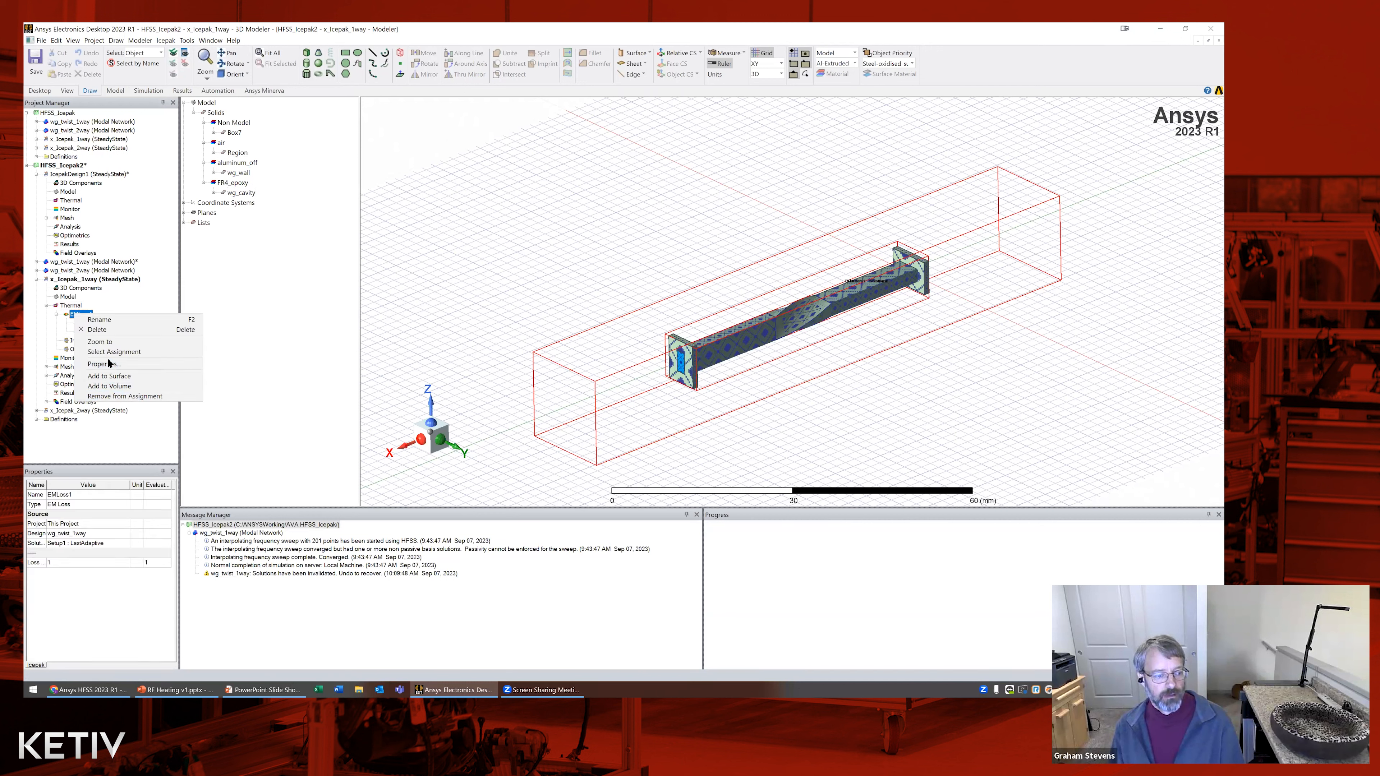
{"action": "left_click", "coordinate": [120, 364]}
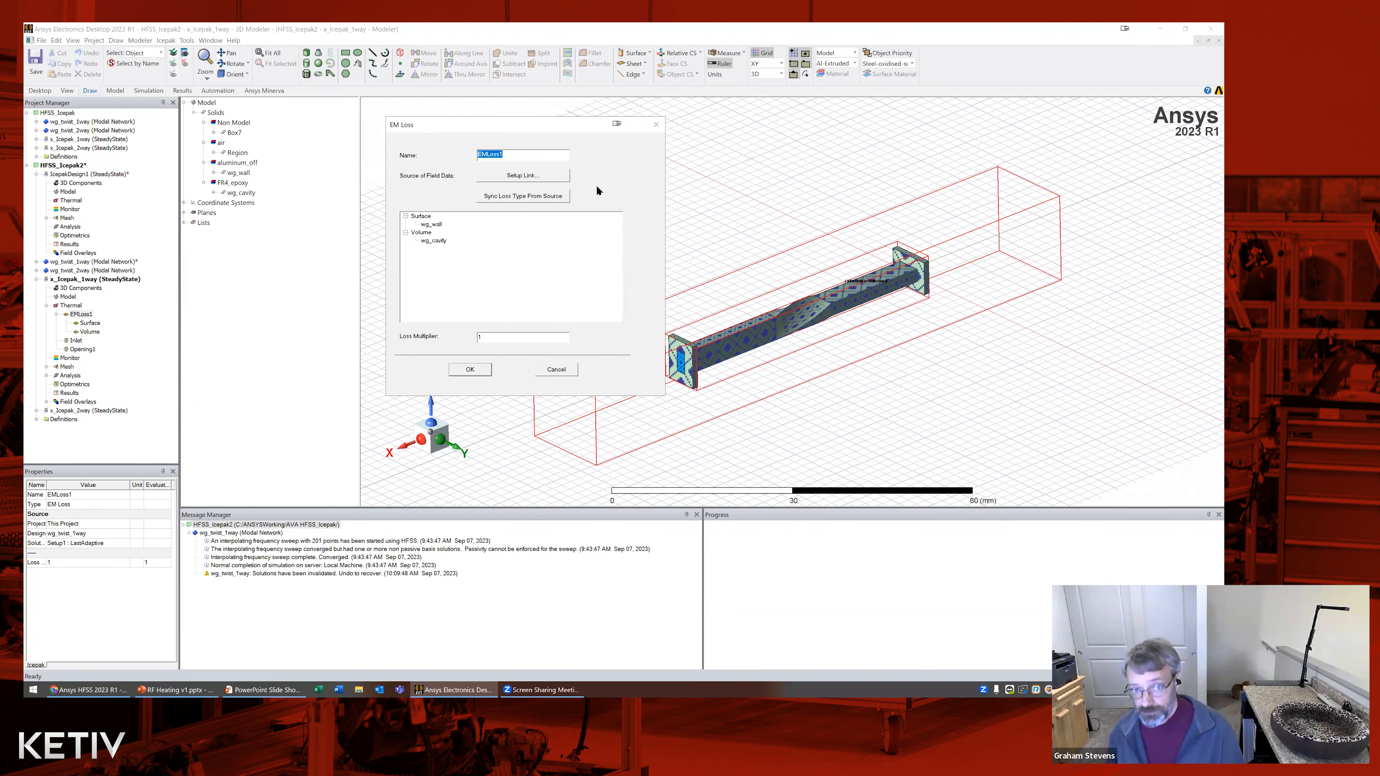
{"action": "left_click", "coordinate": [533, 175]}
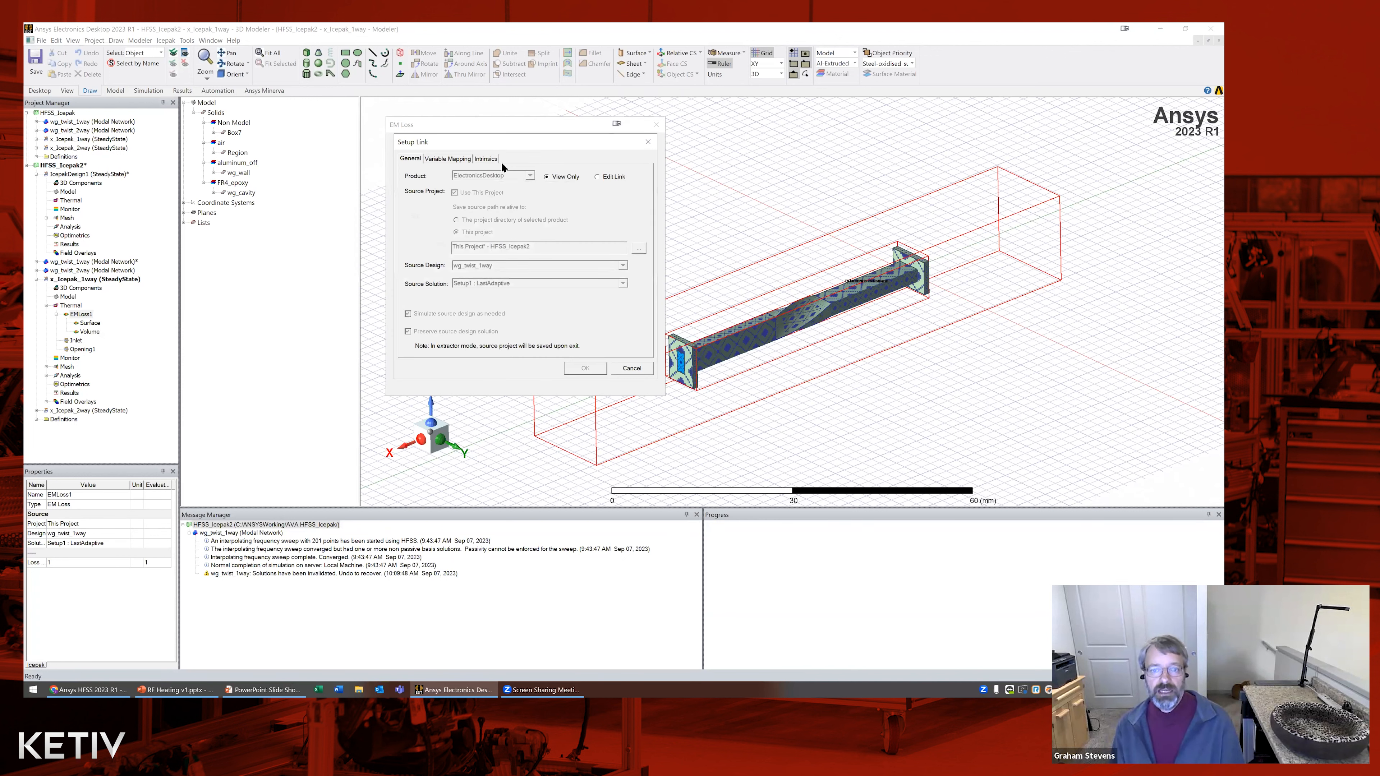
{"action": "left_click", "coordinate": [565, 197]}
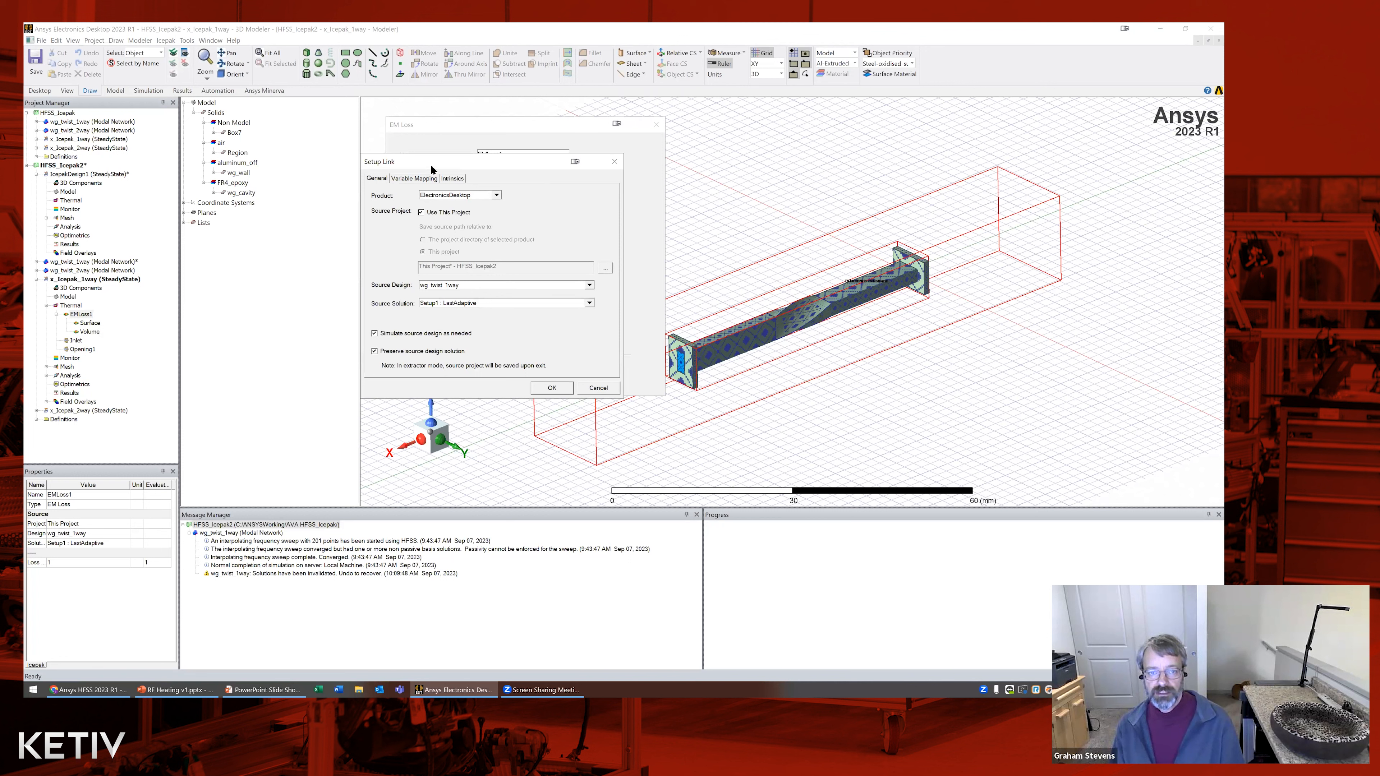
{"action": "left_click", "coordinate": [590, 286]}
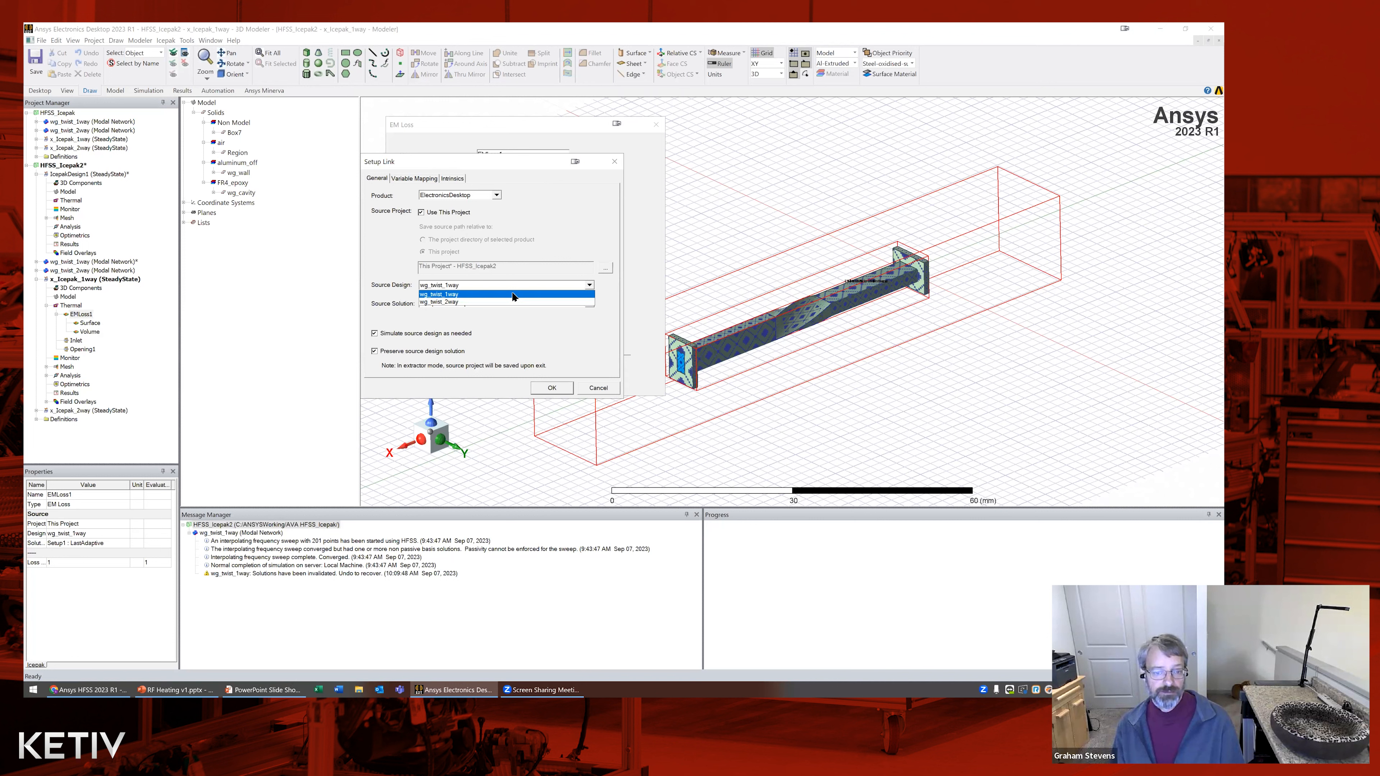
{"action": "left_click", "coordinate": [484, 294]}
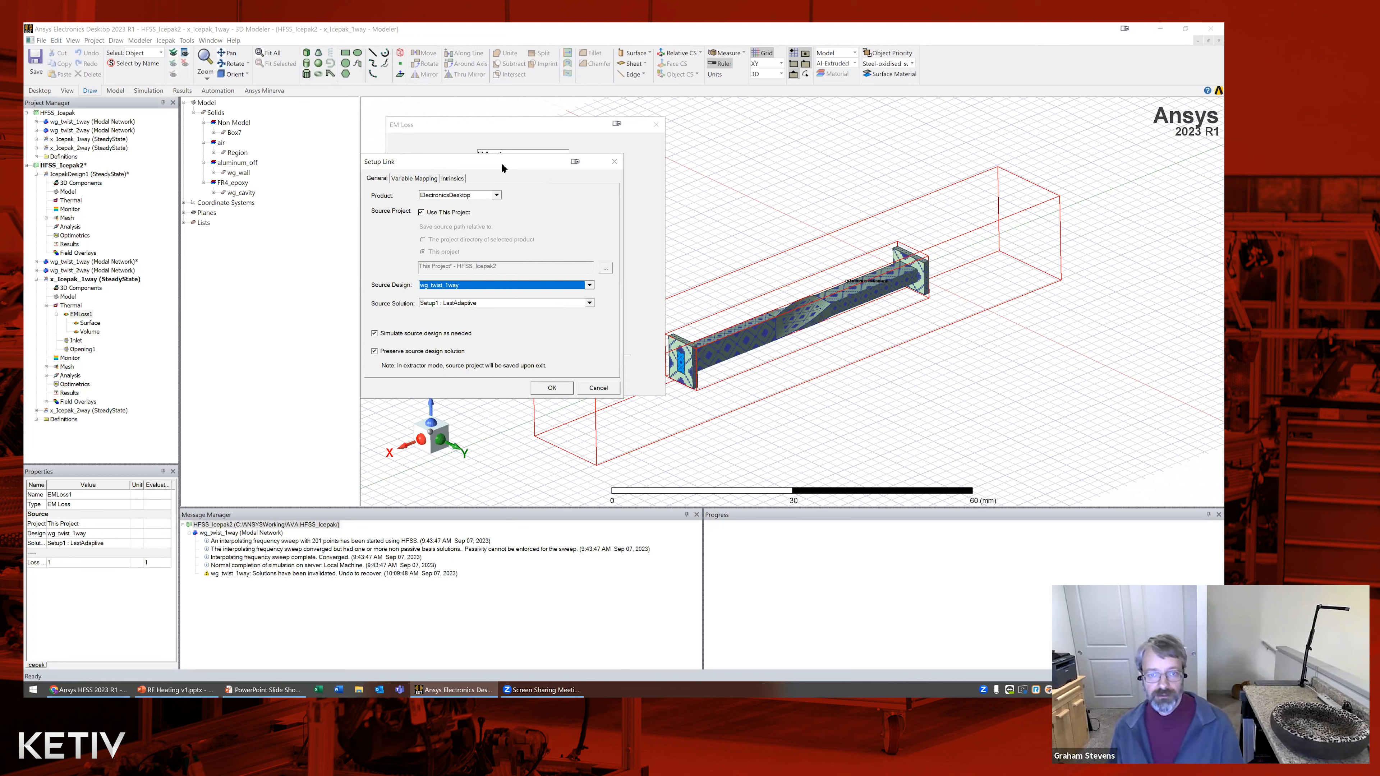
{"action": "left_click_drag", "start_coordinate": [500, 164], "coordinate": [514, 156]}
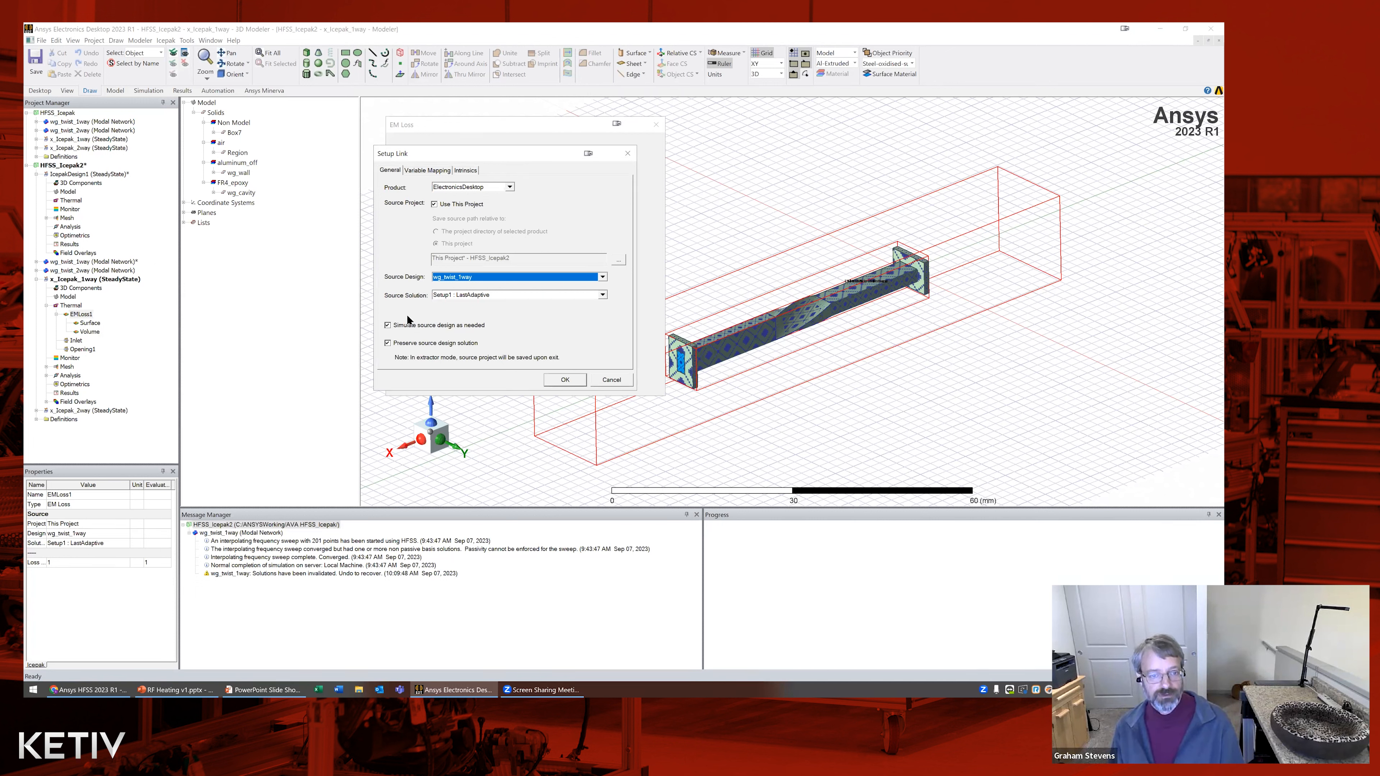
Check the EMLoss1 link's variable mapping and intrinsic frequency, and leave both dialogs without applying changes
{"action": "left_click", "coordinate": [429, 171]}
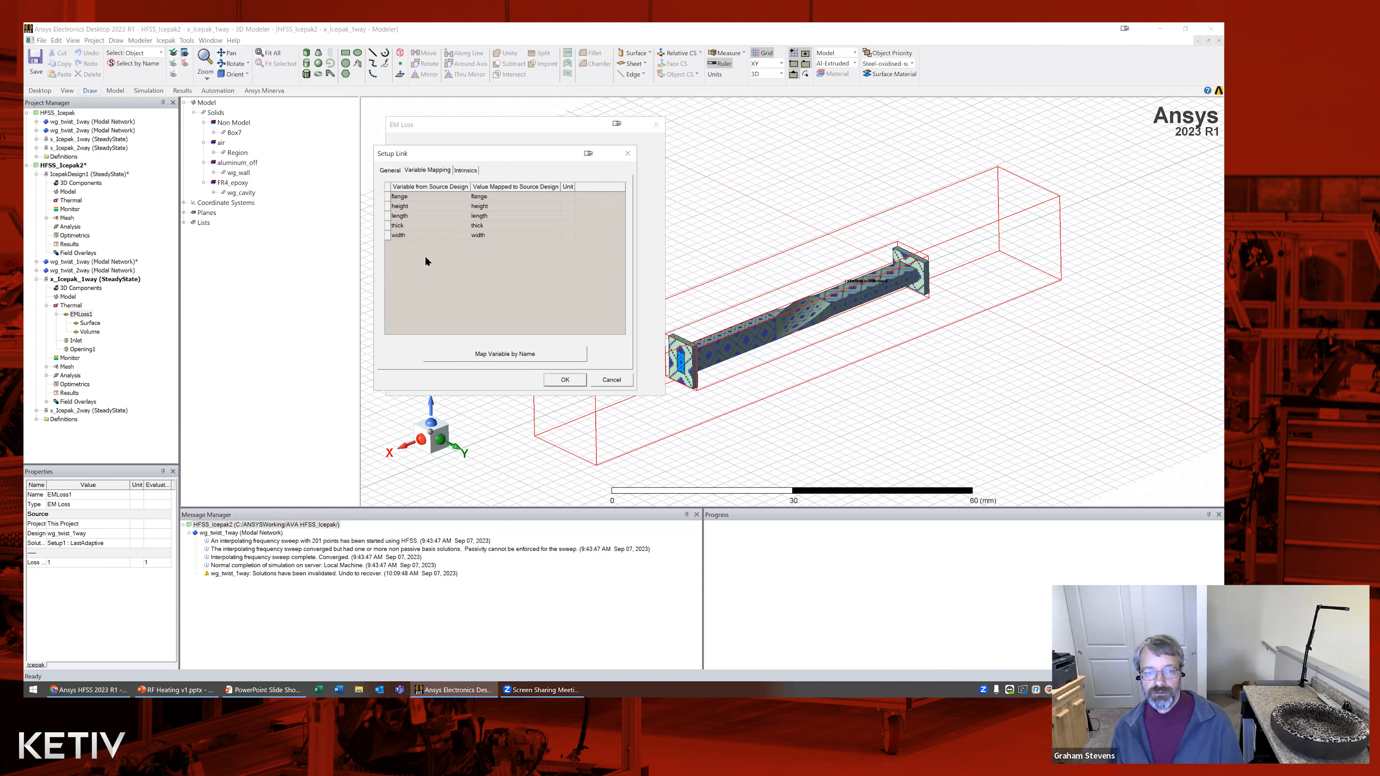
{"action": "left_click", "coordinate": [465, 170]}
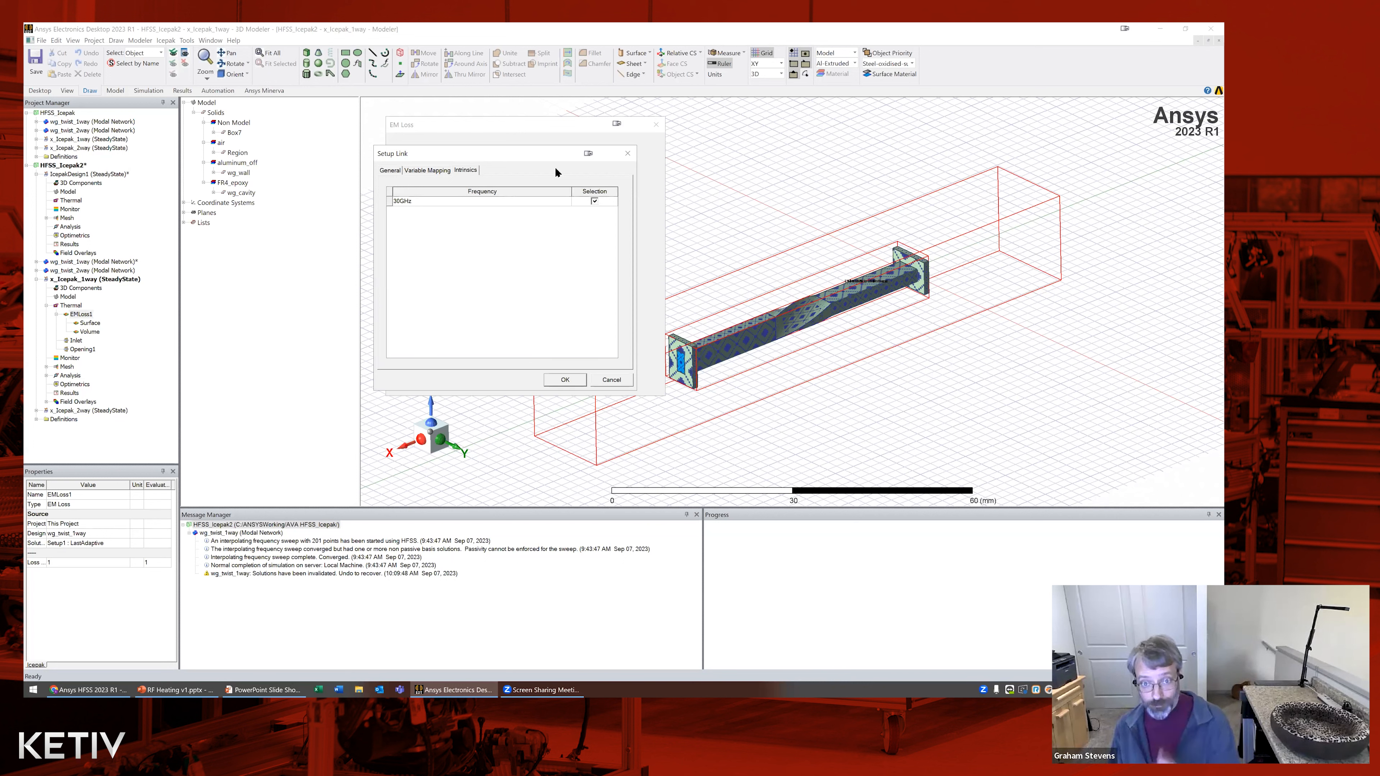
{"action": "left_click_drag", "start_coordinate": [543, 155], "coordinate": [537, 168]}
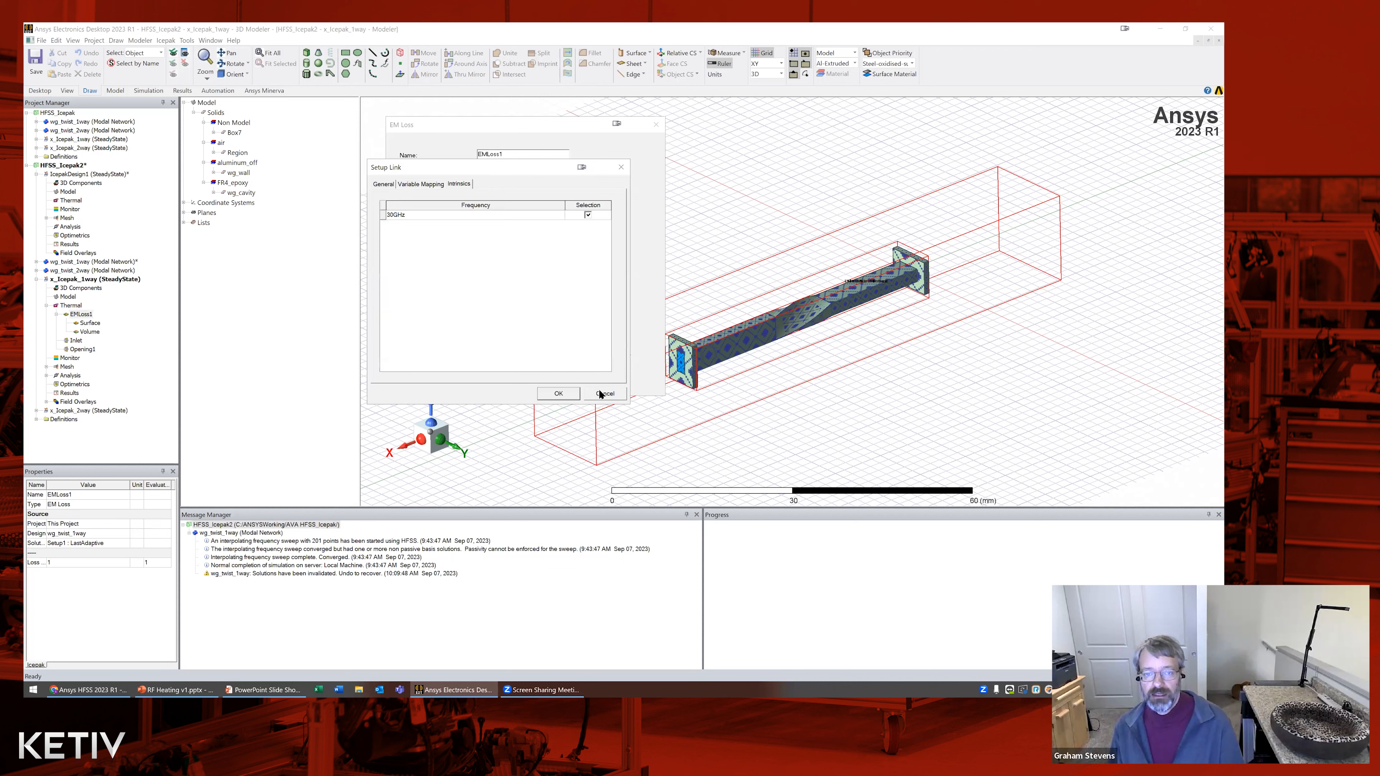
{"action": "left_click", "coordinate": [602, 395]}
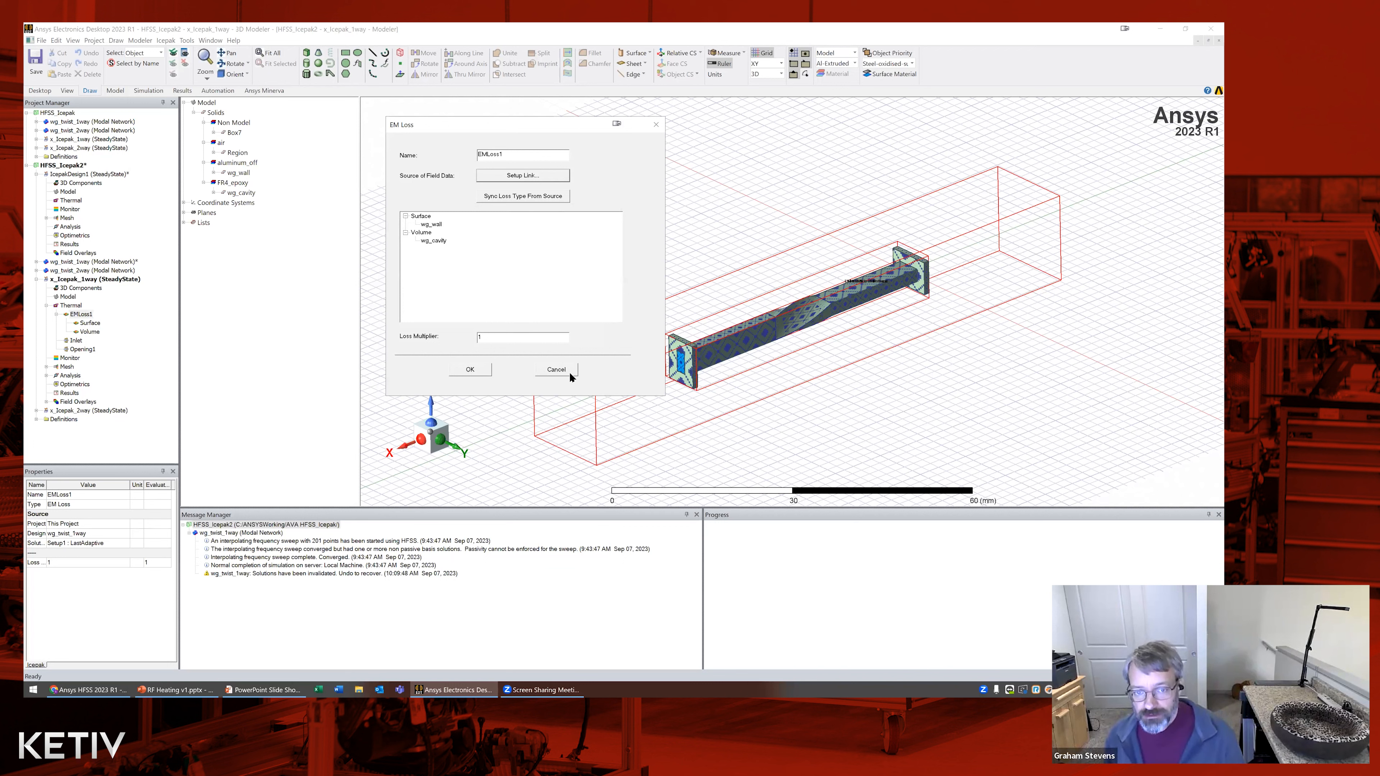
{"action": "left_click", "coordinate": [556, 370]}
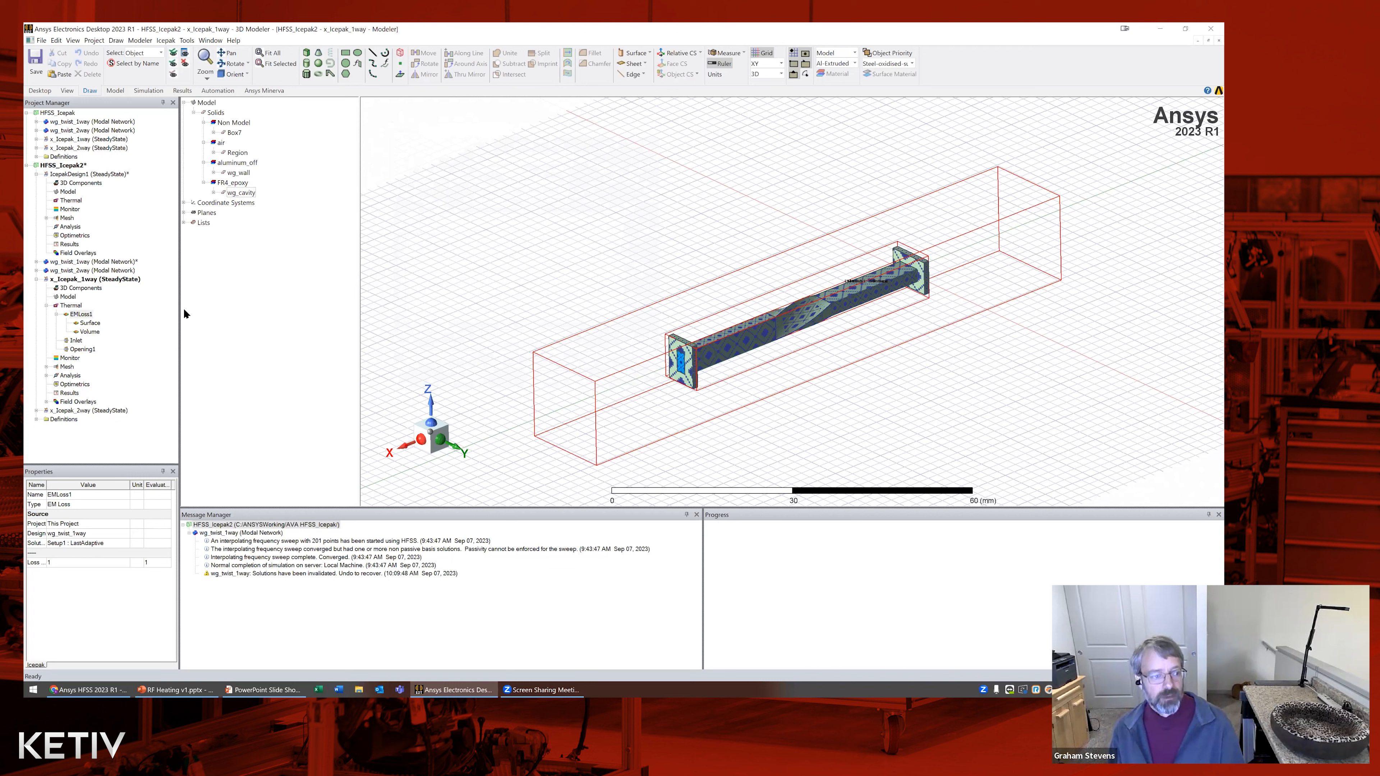
Expand the Analysis and Mesh branches of x_Icepak_1way and inspect the MeshRegion1 element size and multi-level meshing settings
{"action": "left_click", "coordinate": [47, 375]}
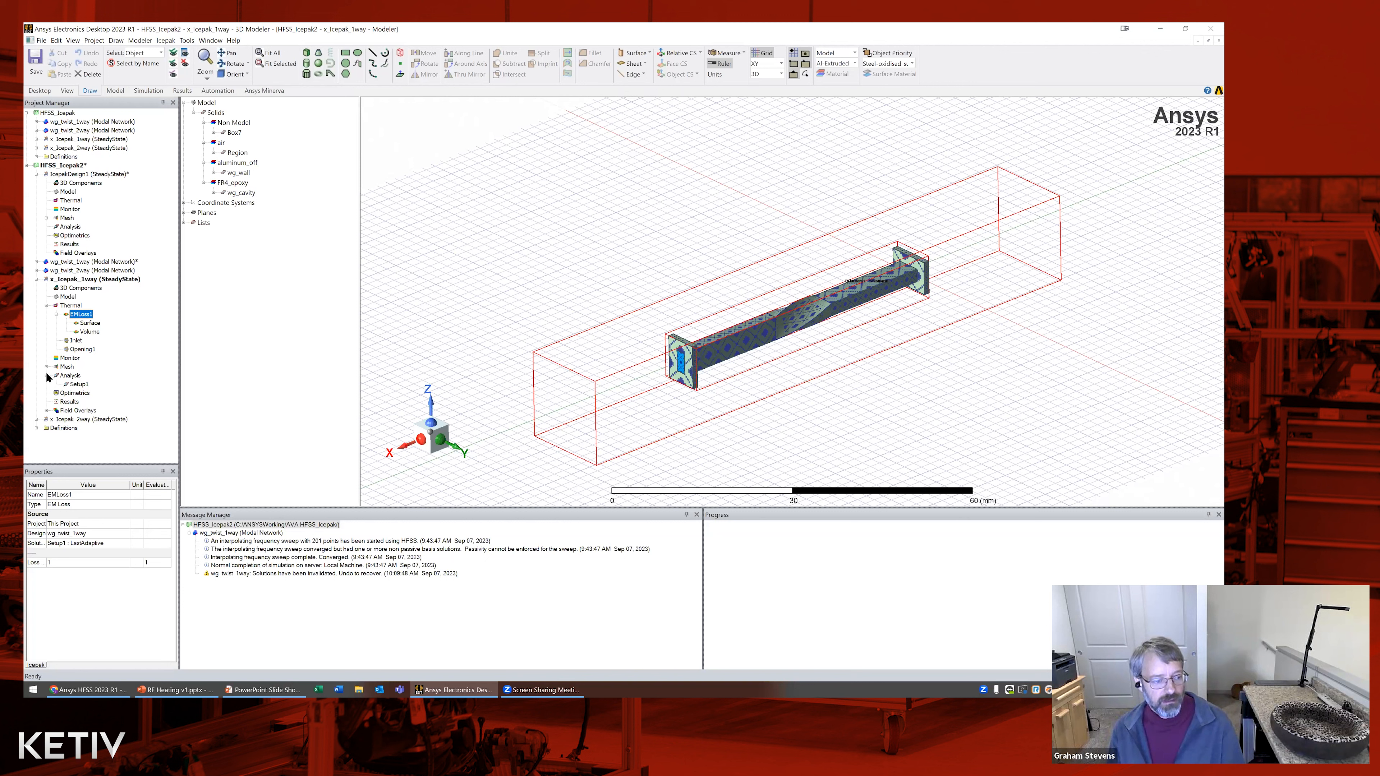
{"action": "left_click", "coordinate": [45, 367]}
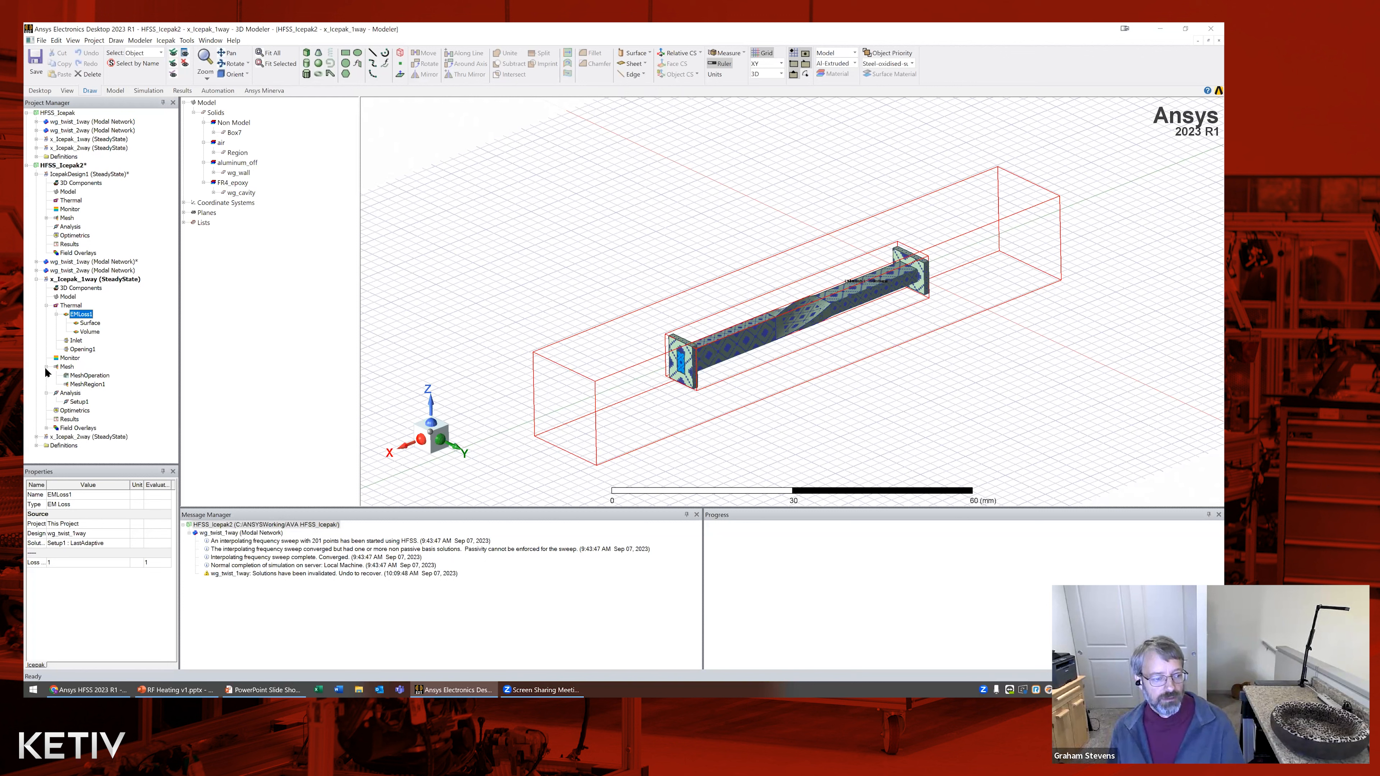
{"action": "left_click", "coordinate": [86, 384]}
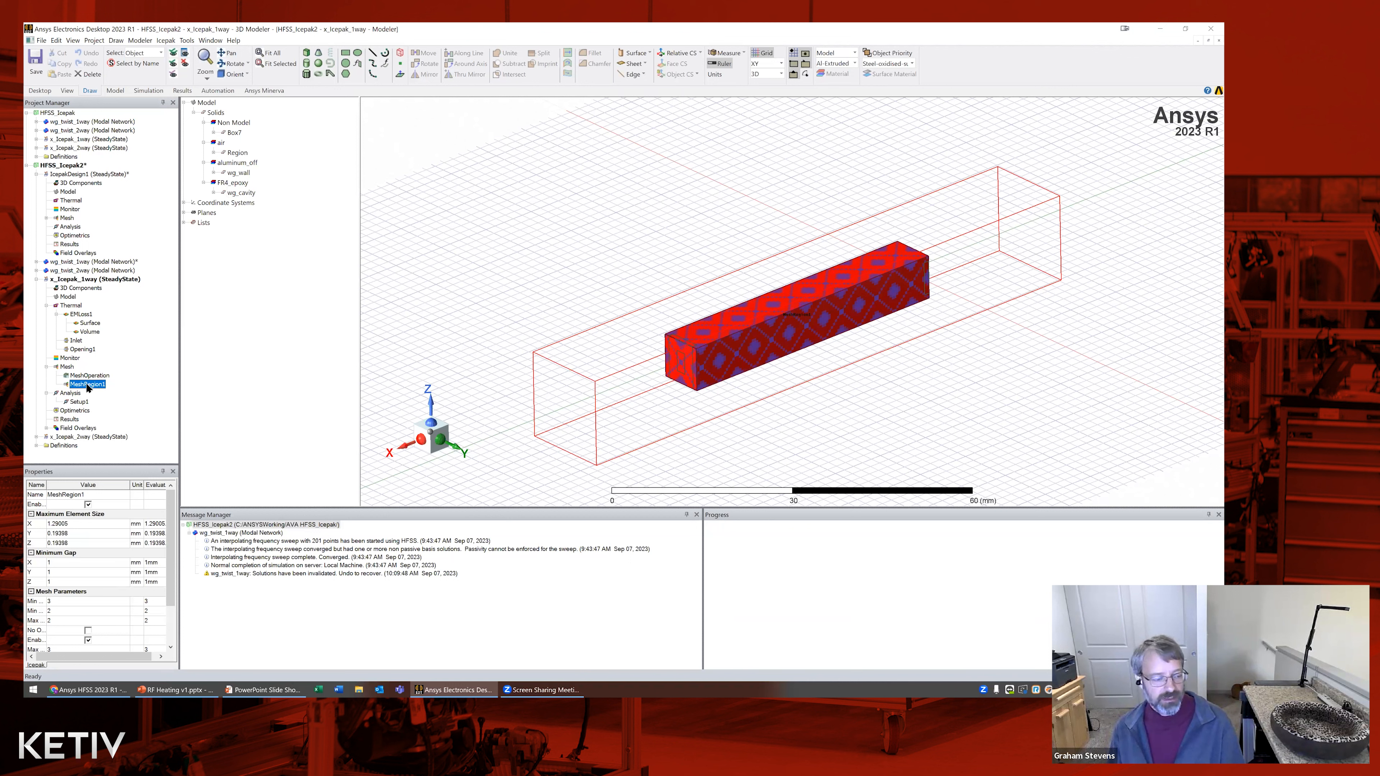
{"action": "right_click", "coordinate": [80, 388]}
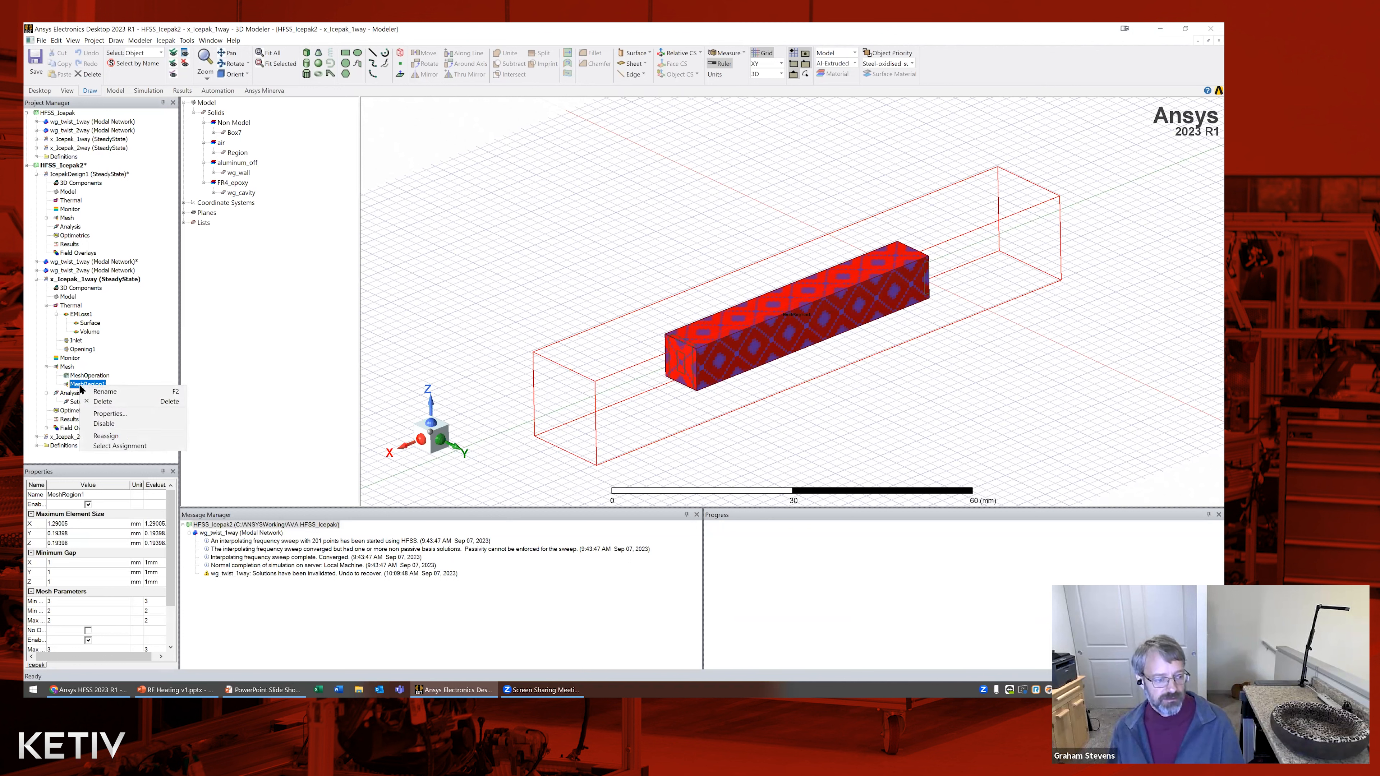
{"action": "left_click", "coordinate": [107, 413]}
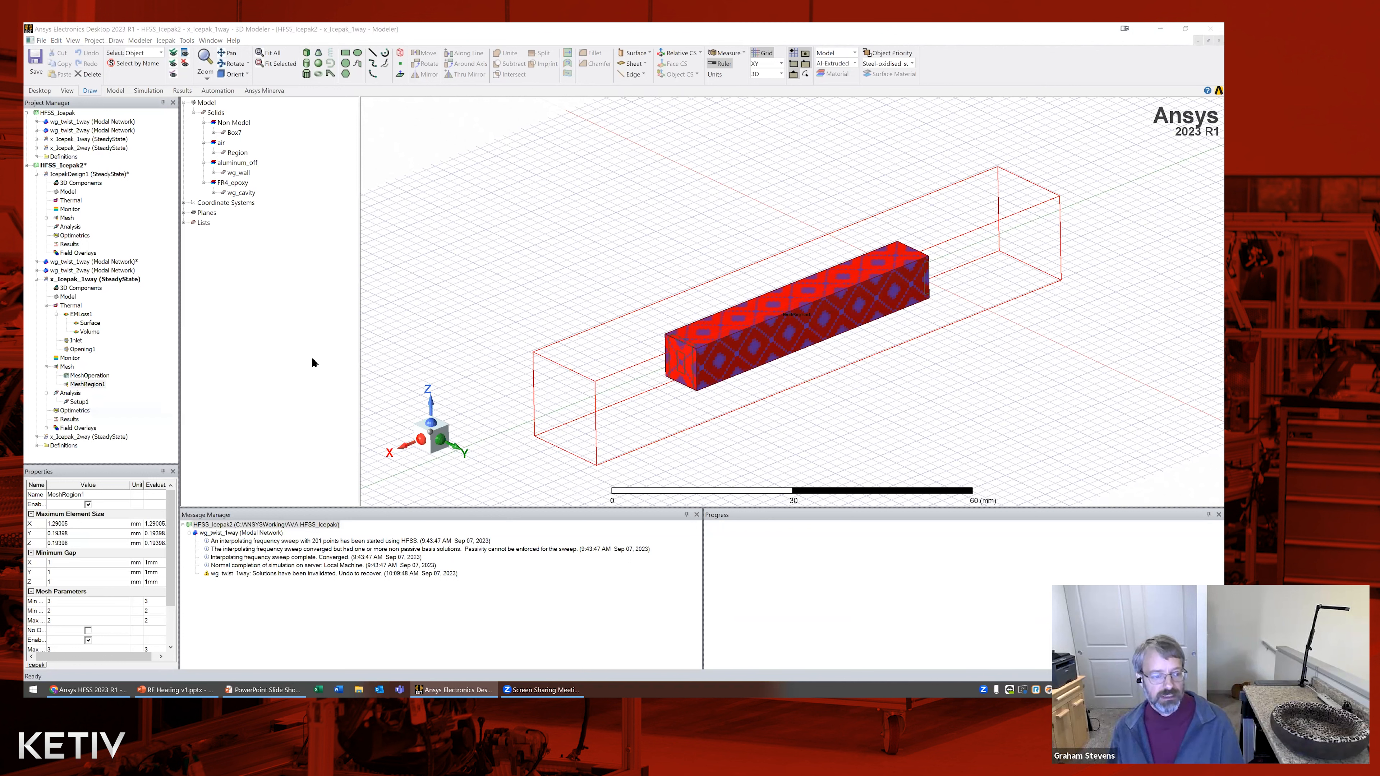
{"action": "left_click_drag", "start_coordinate": [586, 155], "coordinate": [566, 134]}
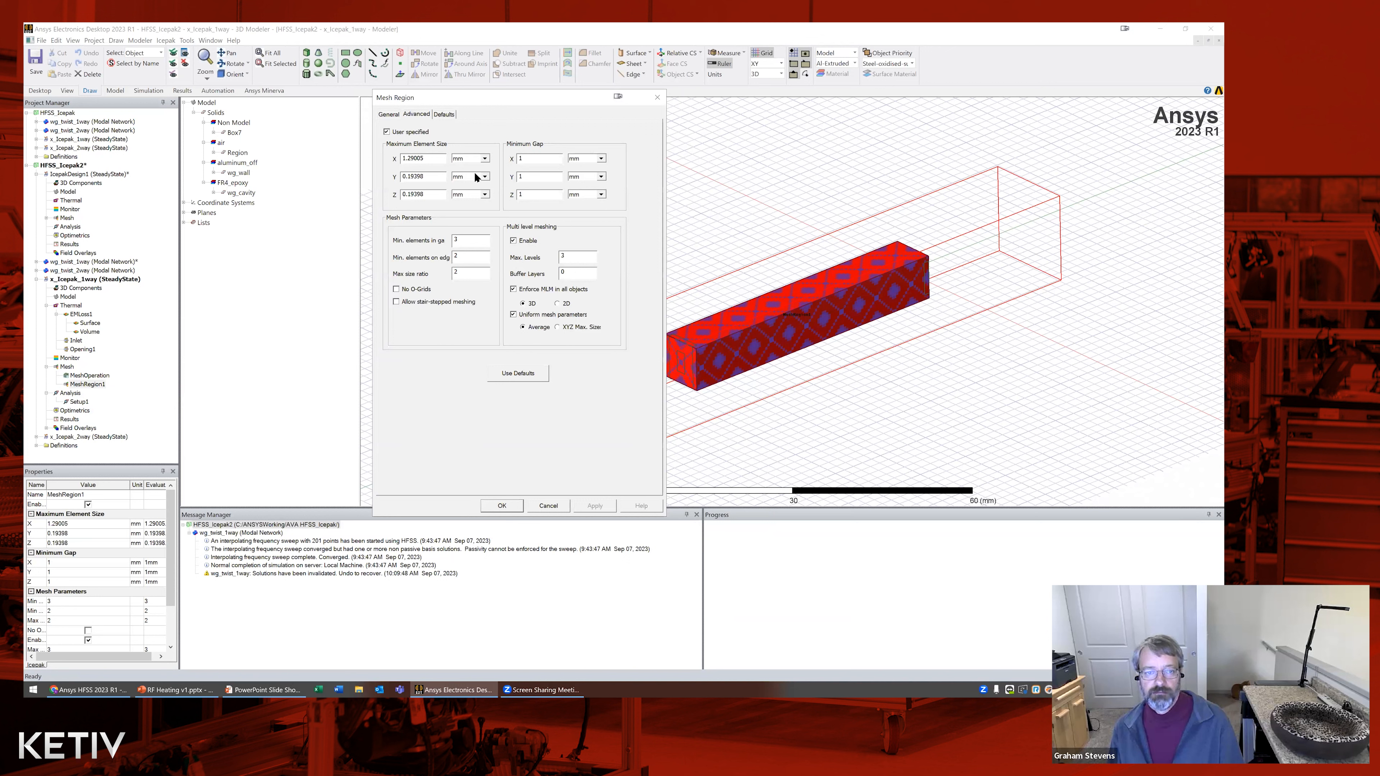
{"action": "left_click", "coordinate": [557, 501]}
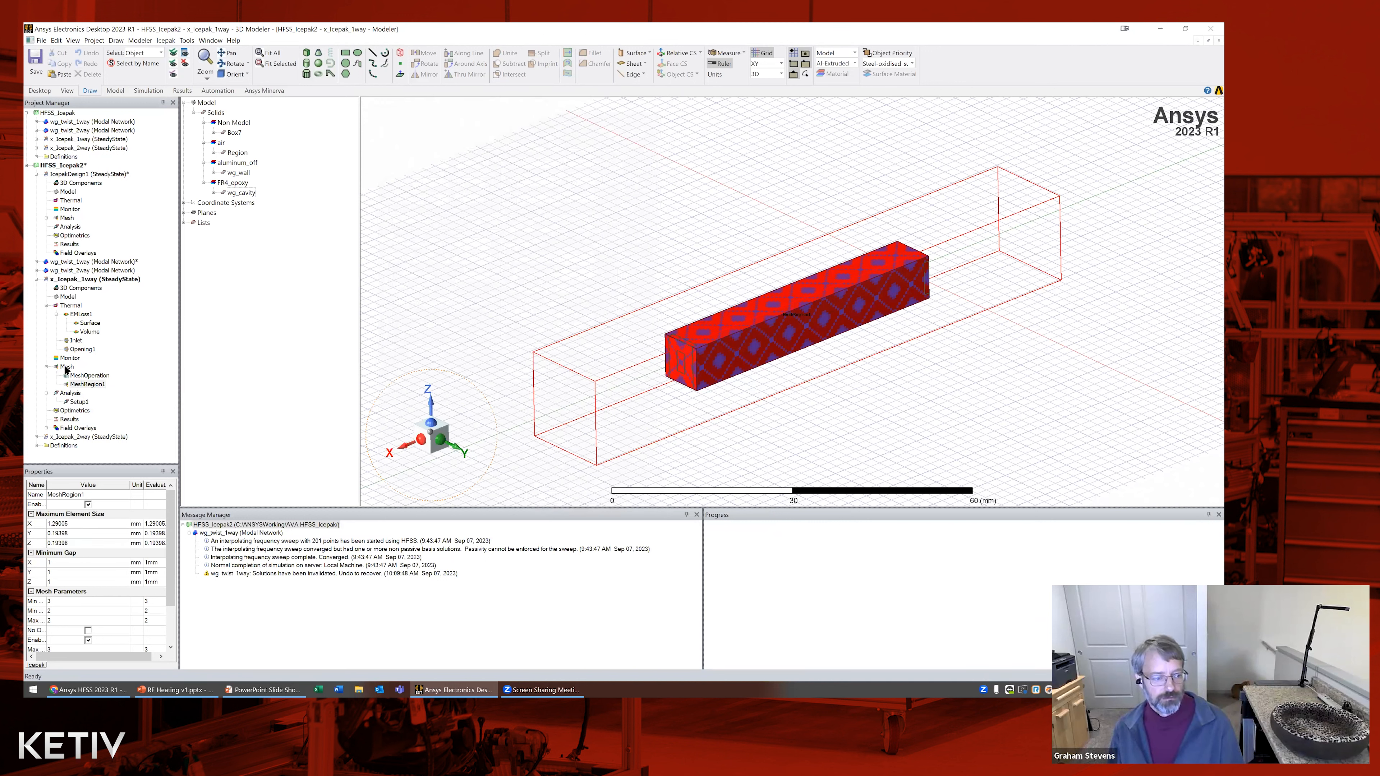
View the commands available for the x_Icepak_1way mesh, including Generate Mesh, without running any
{"action": "right_click", "coordinate": [67, 368]}
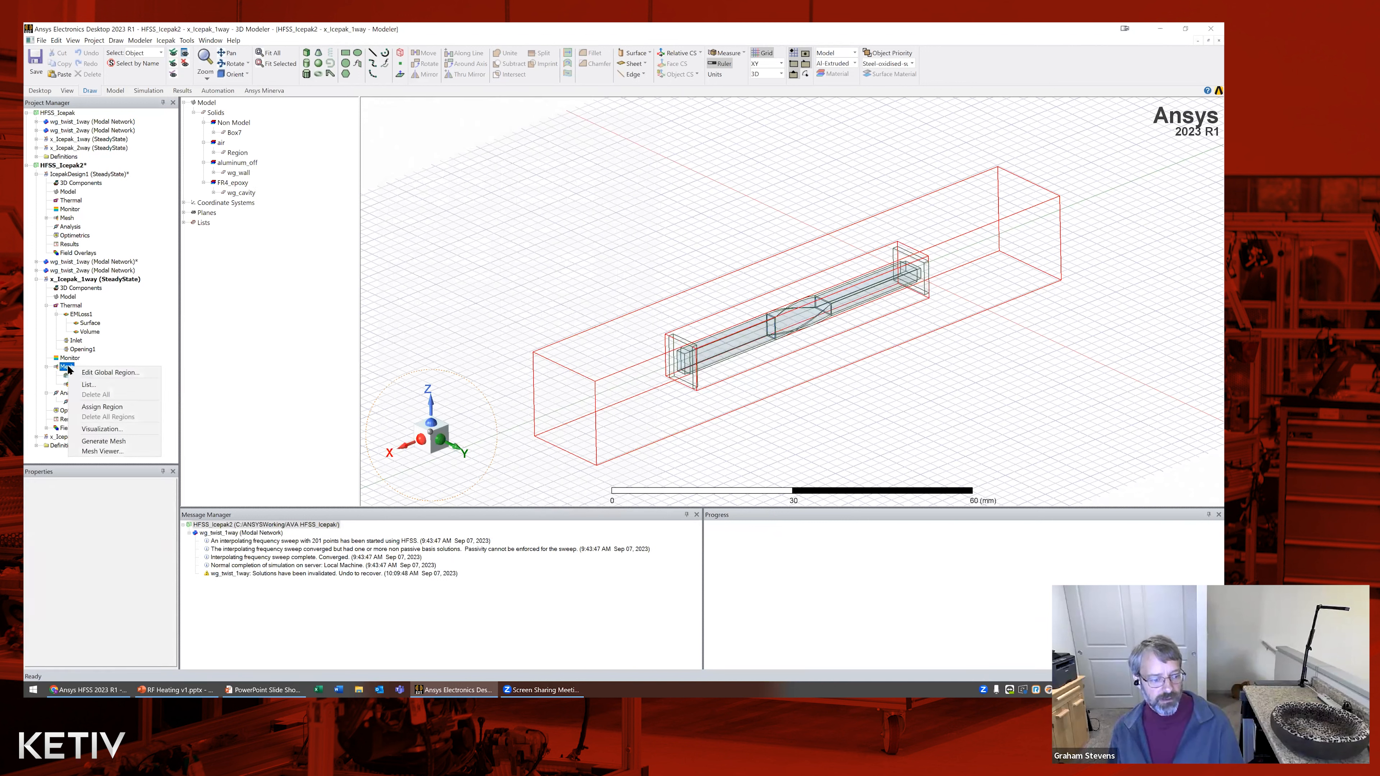
{"action": "left_click", "coordinate": [142, 346]}
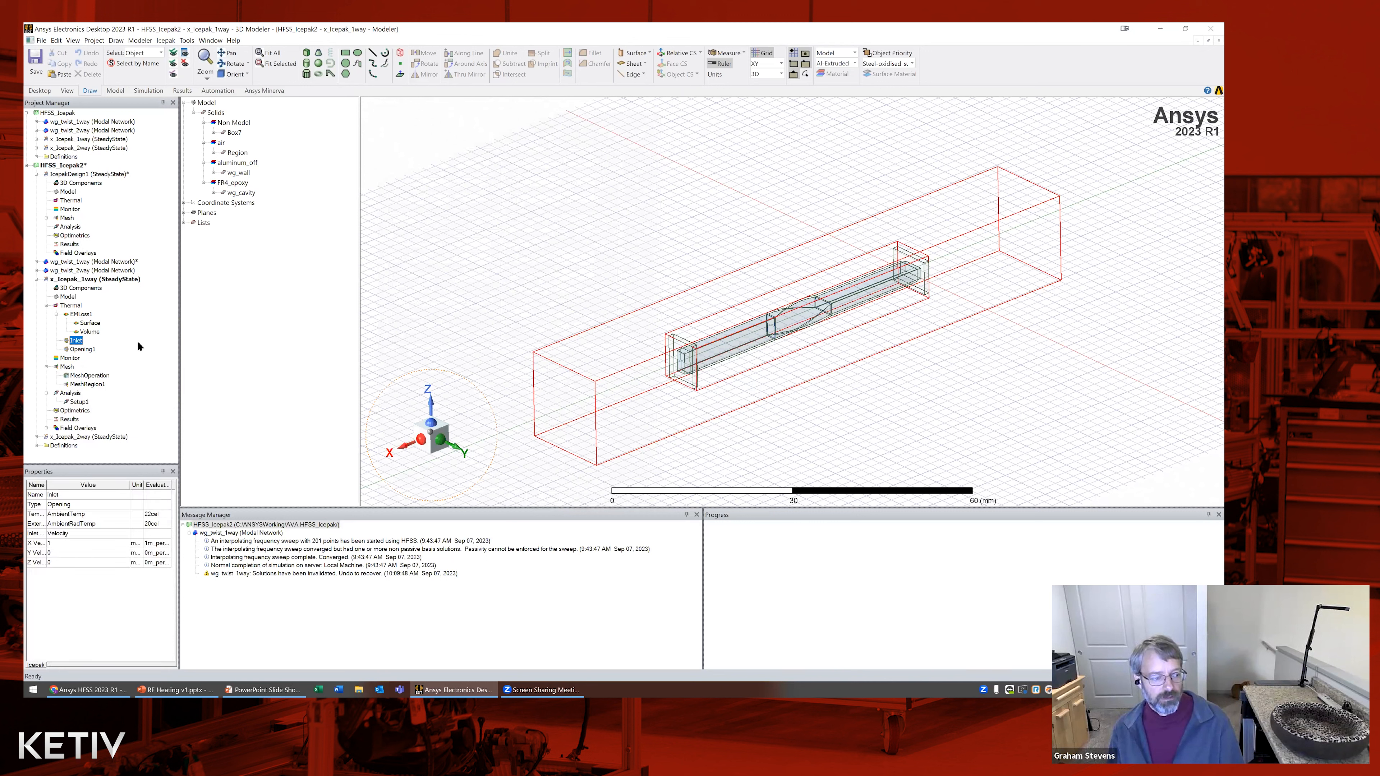
{"action": "right_click", "coordinate": [68, 369]}
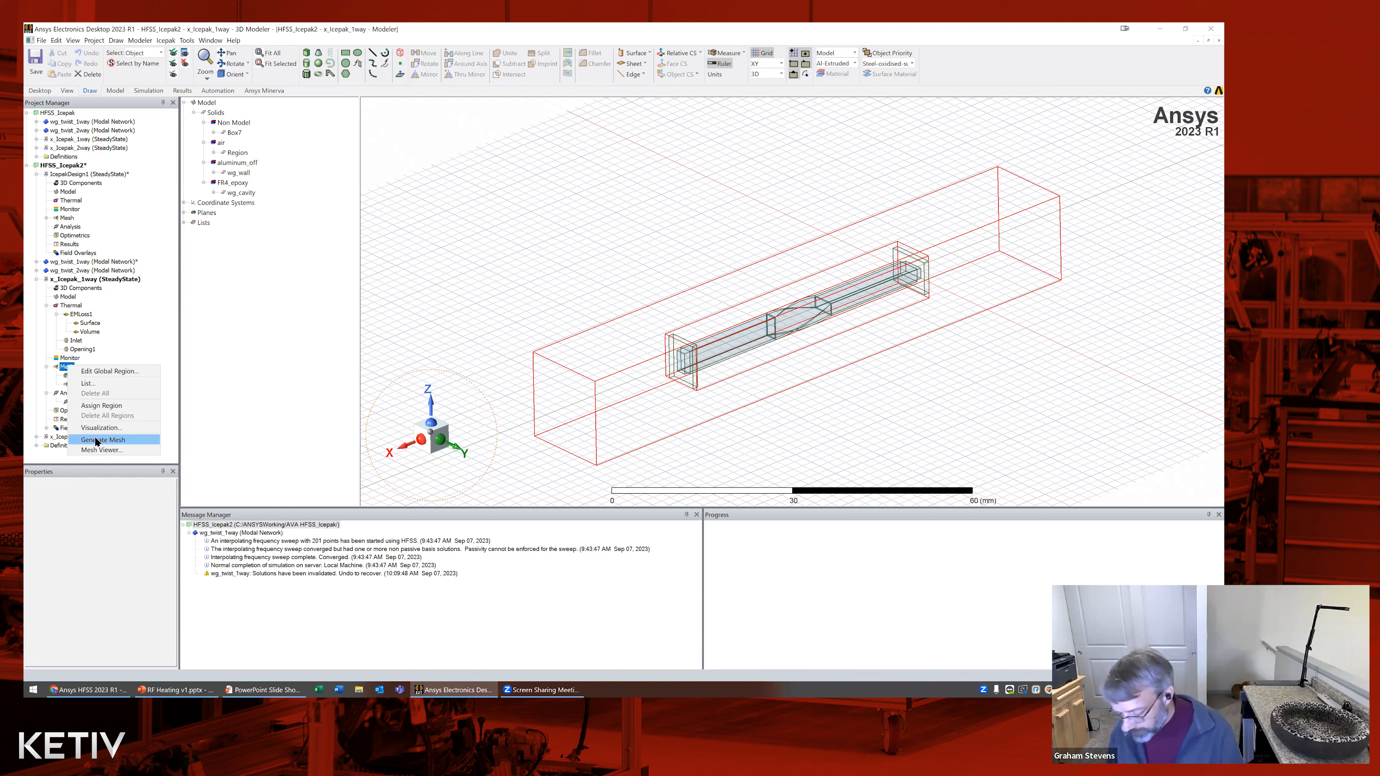
{"action": "left_click", "coordinate": [144, 350]}
Open the properties of Setup1 in x_Icepak_1way and examine the general solve settings and available convection and conduction presets
{"action": "right_click", "coordinate": [76, 404]}
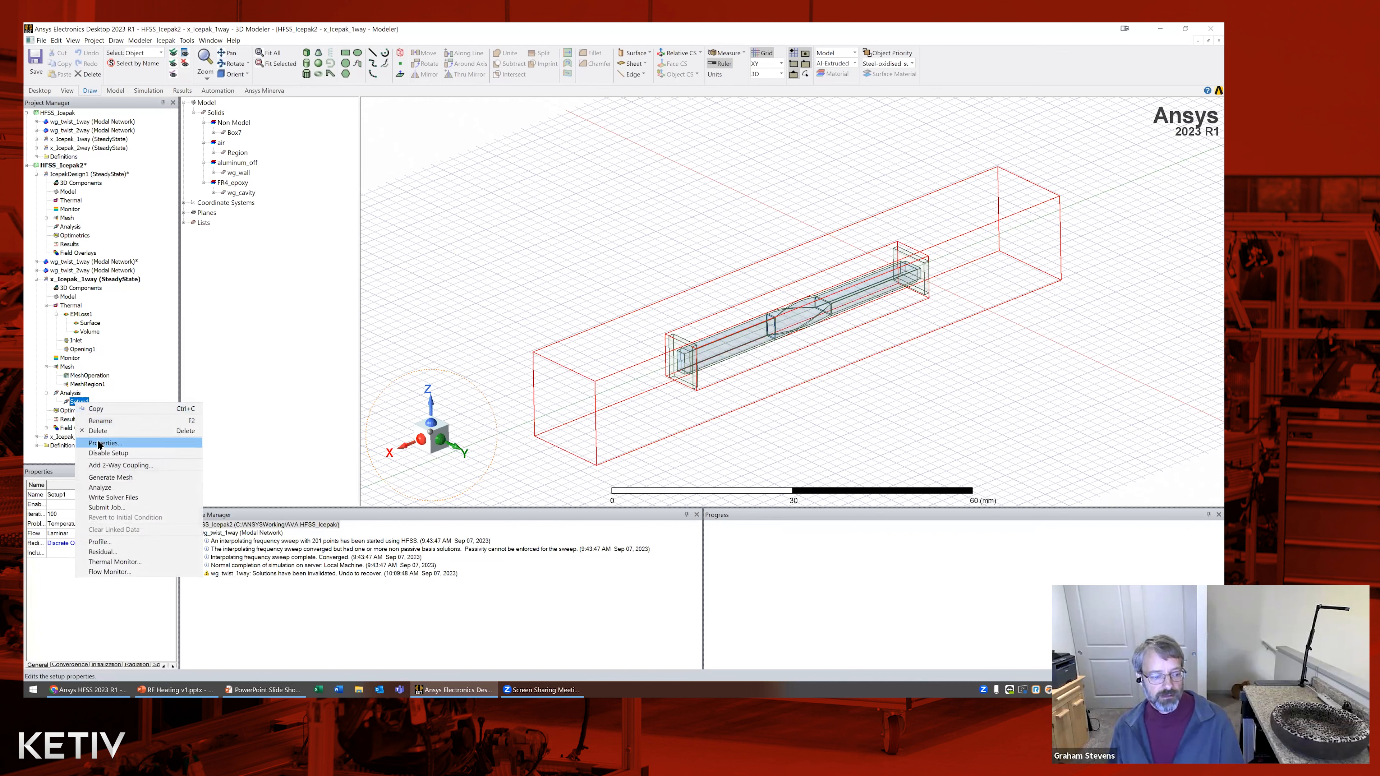
{"action": "left_click", "coordinate": [99, 444]}
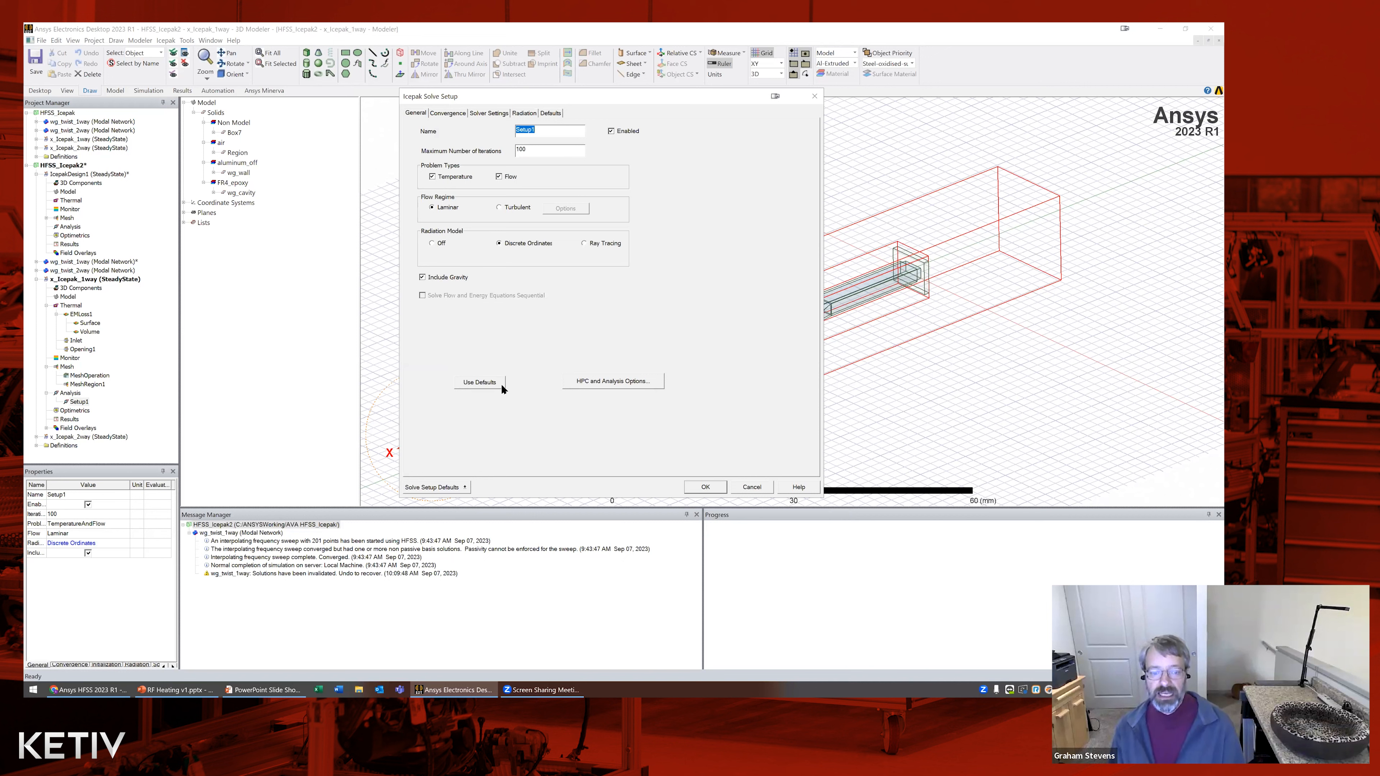
{"action": "left_click", "coordinate": [458, 489]}
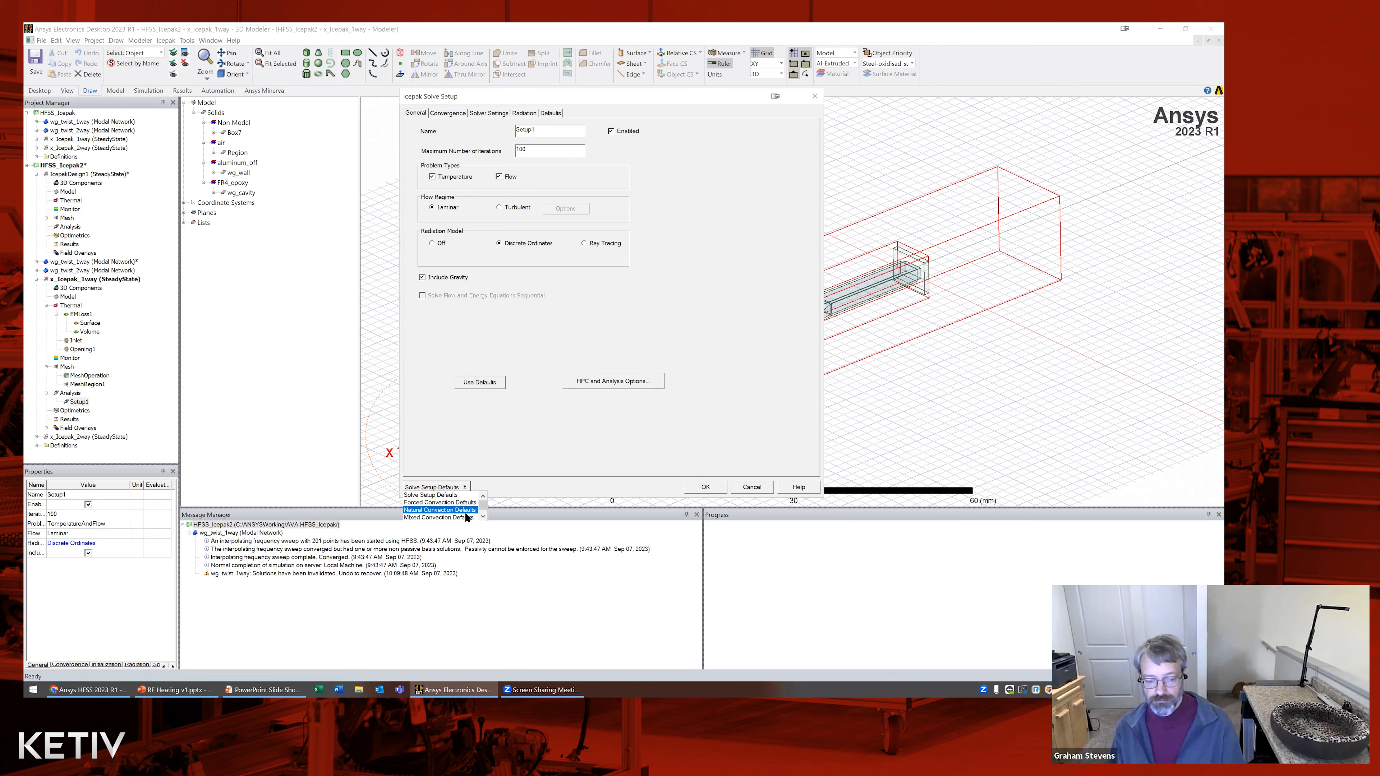
{"action": "scroll", "coordinate": [466, 515], "scroll_direction": "down", "scroll_amount": 1}
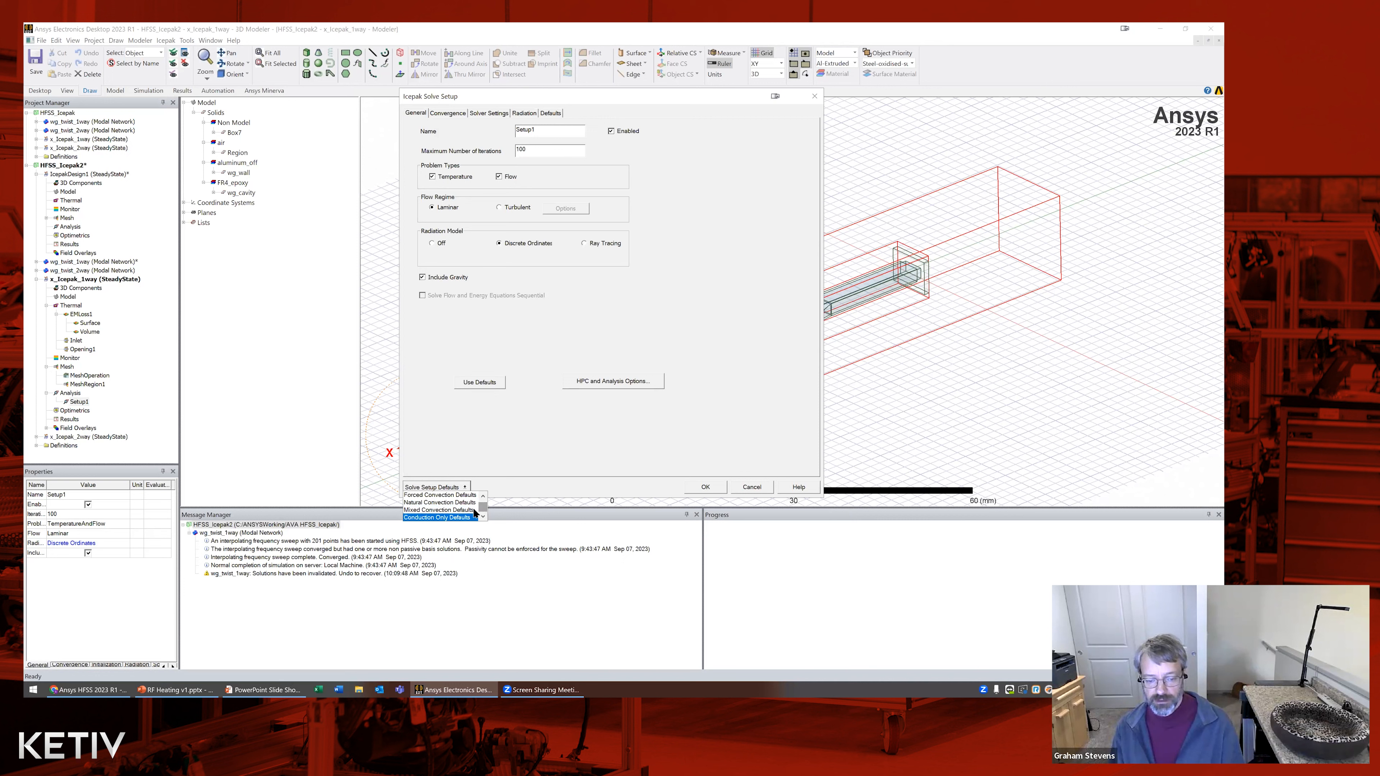
{"action": "scroll", "coordinate": [466, 509], "scroll_direction": "up", "scroll_amount": 1}
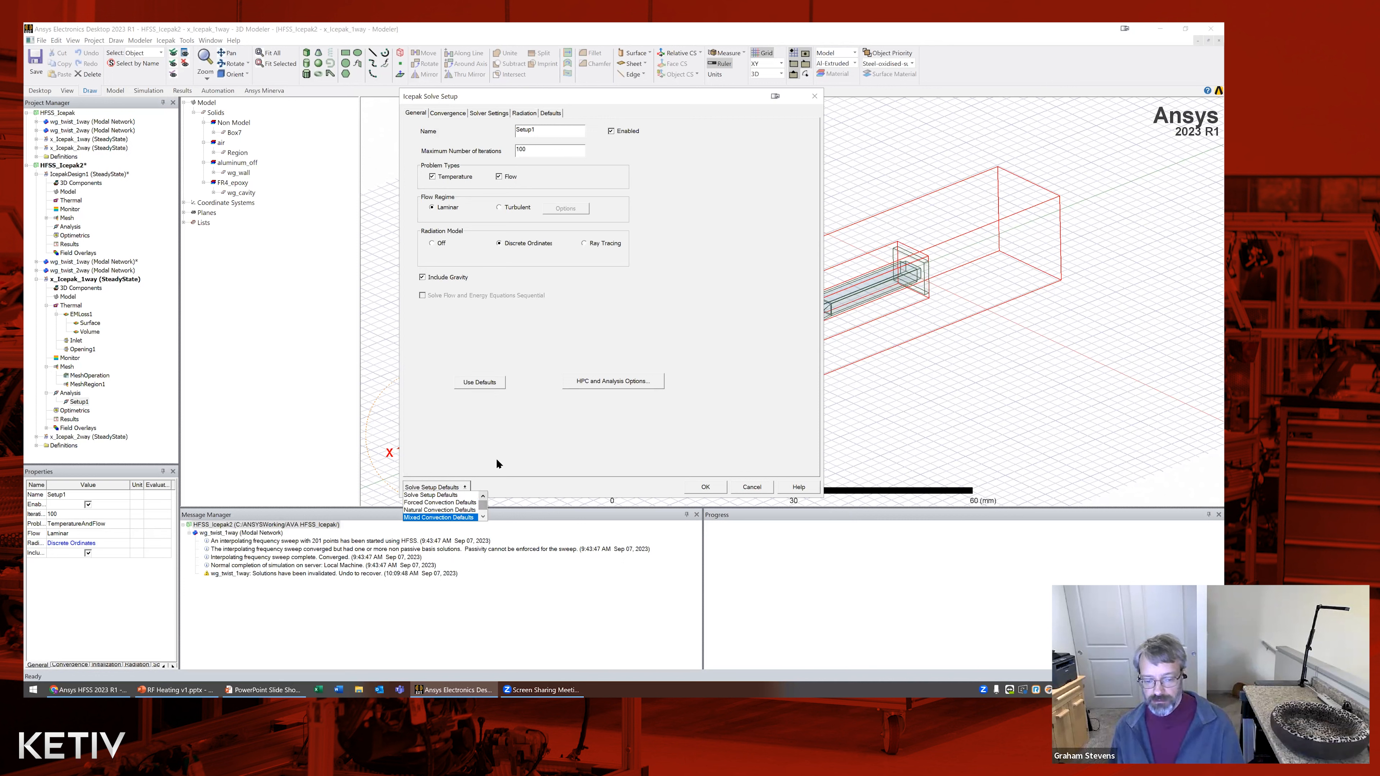
{"action": "left_click", "coordinate": [445, 502]}
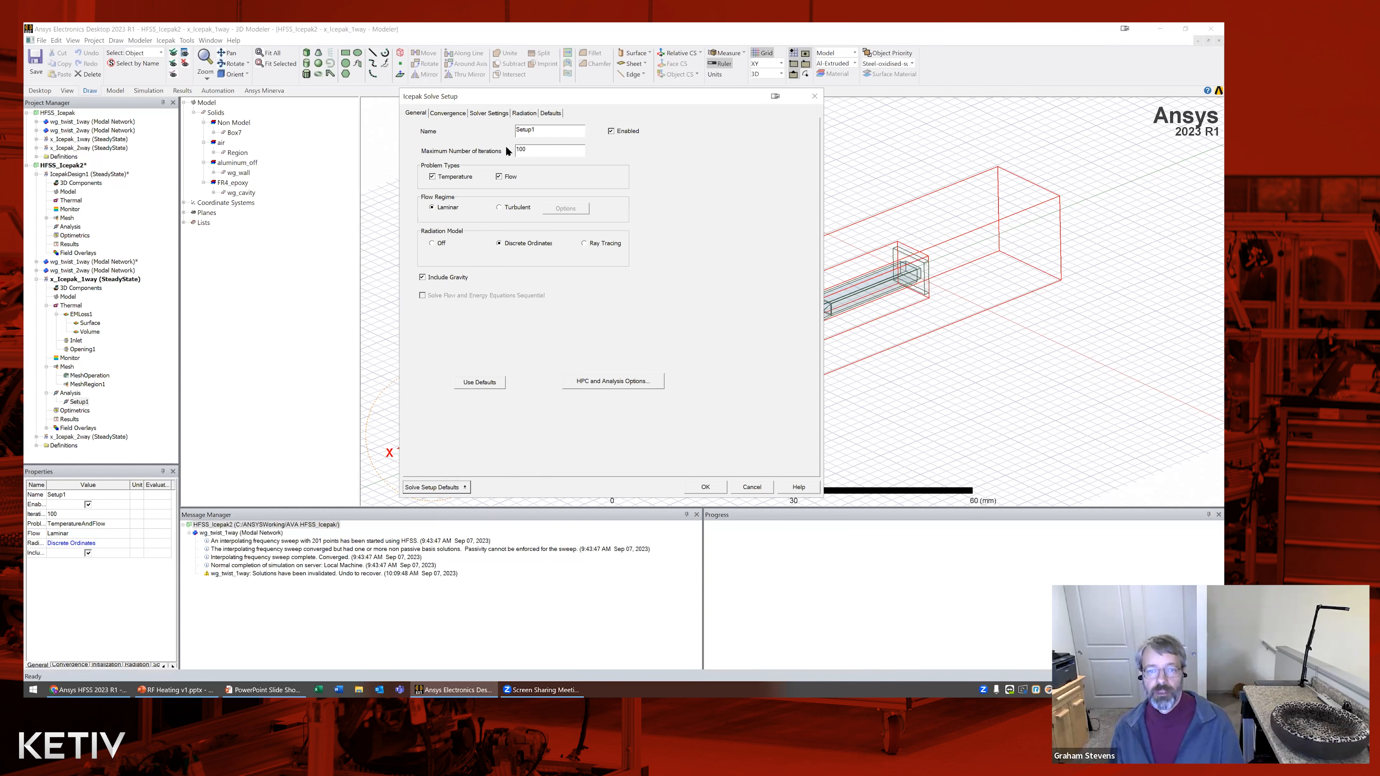
Review Setup1's convergence criteria and solver initial conditions, leave the solve setup without applying changes, and check the commands available for Setup1
{"action": "left_click", "coordinate": [455, 116]}
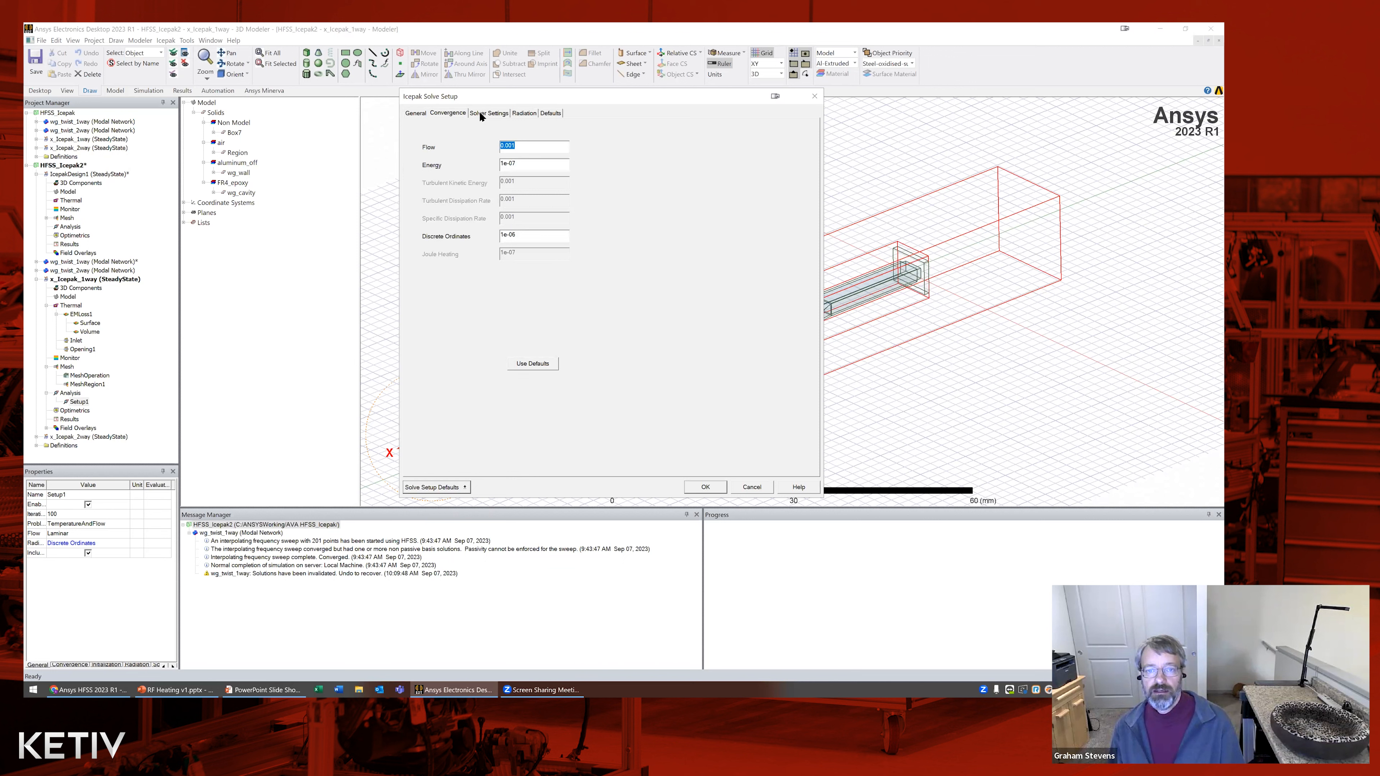
{"action": "left_click", "coordinate": [477, 113]}
{"action": "left_click", "coordinate": [533, 155]}
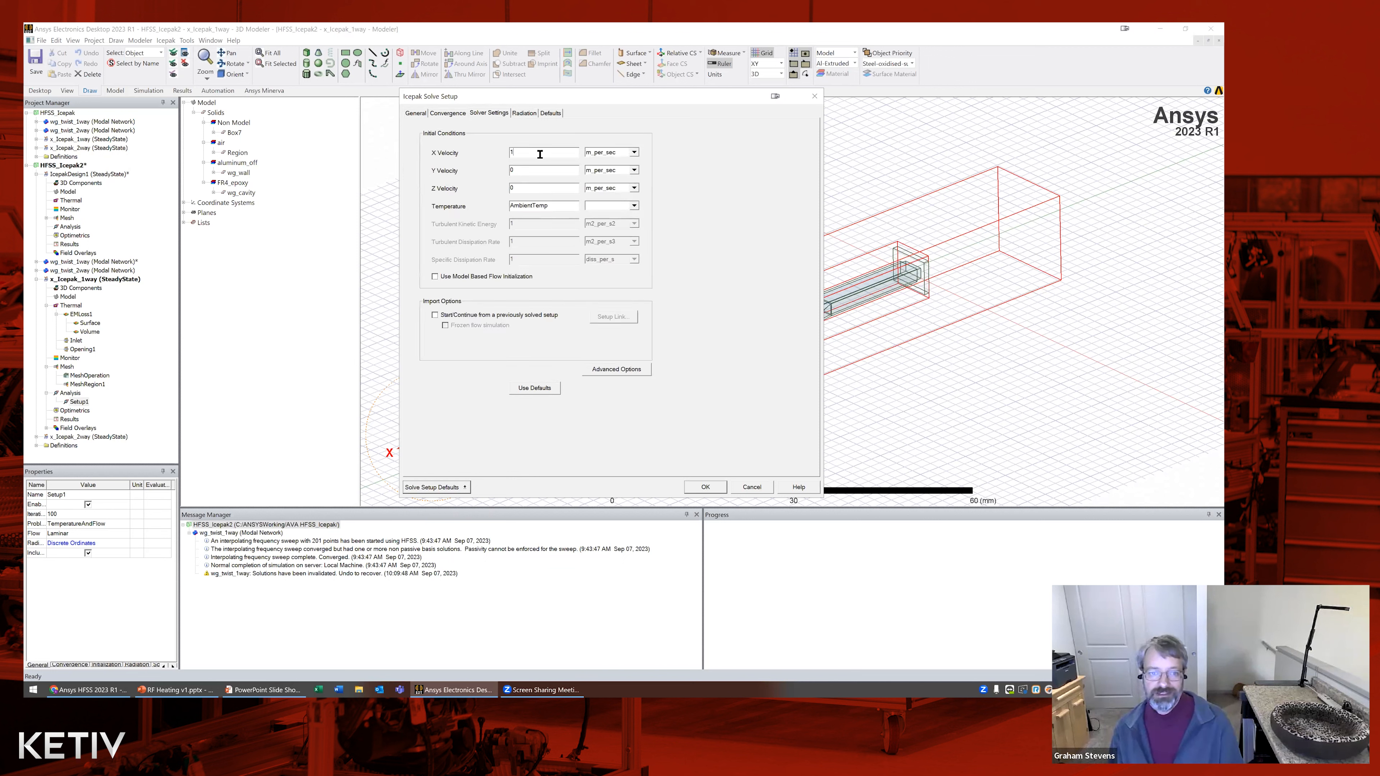
{"action": "left_click", "coordinate": [447, 114]}
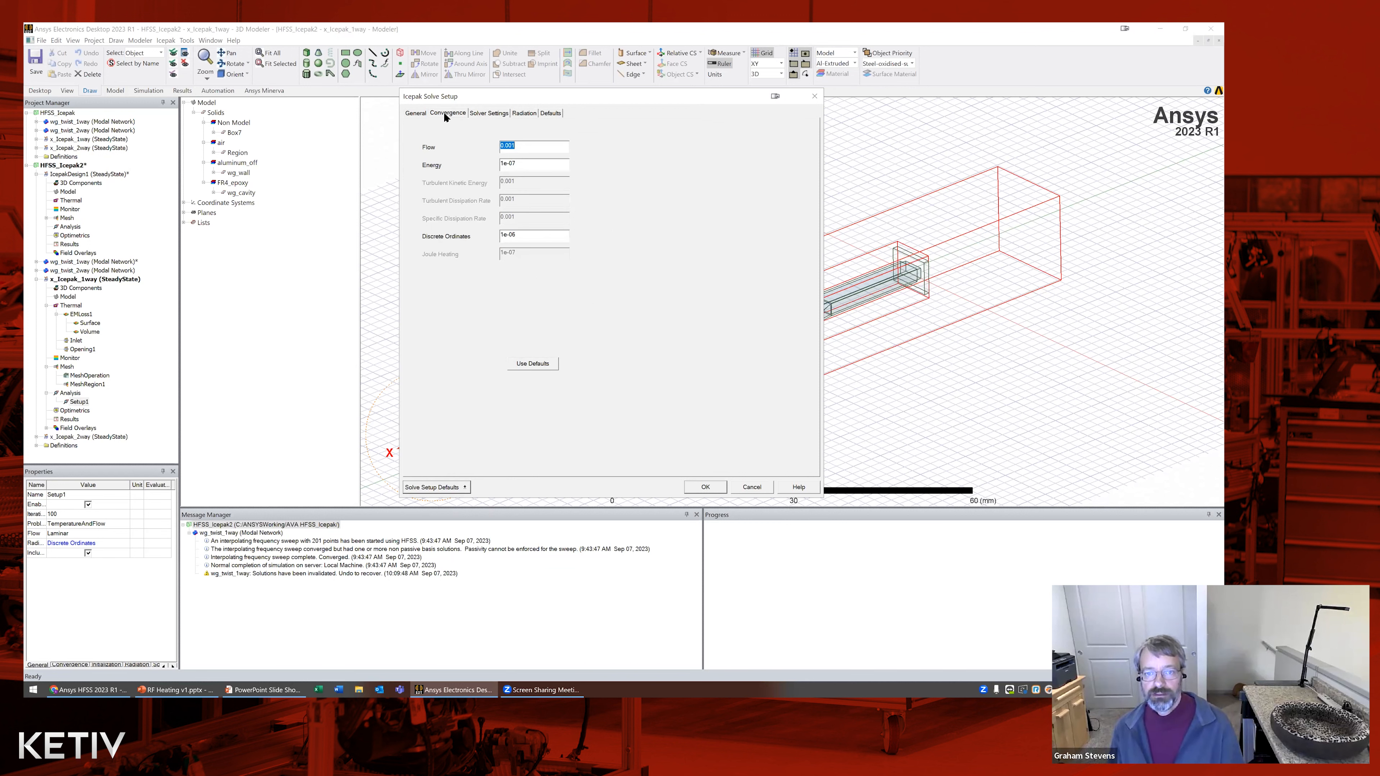
{"action": "left_click", "coordinate": [414, 115]}
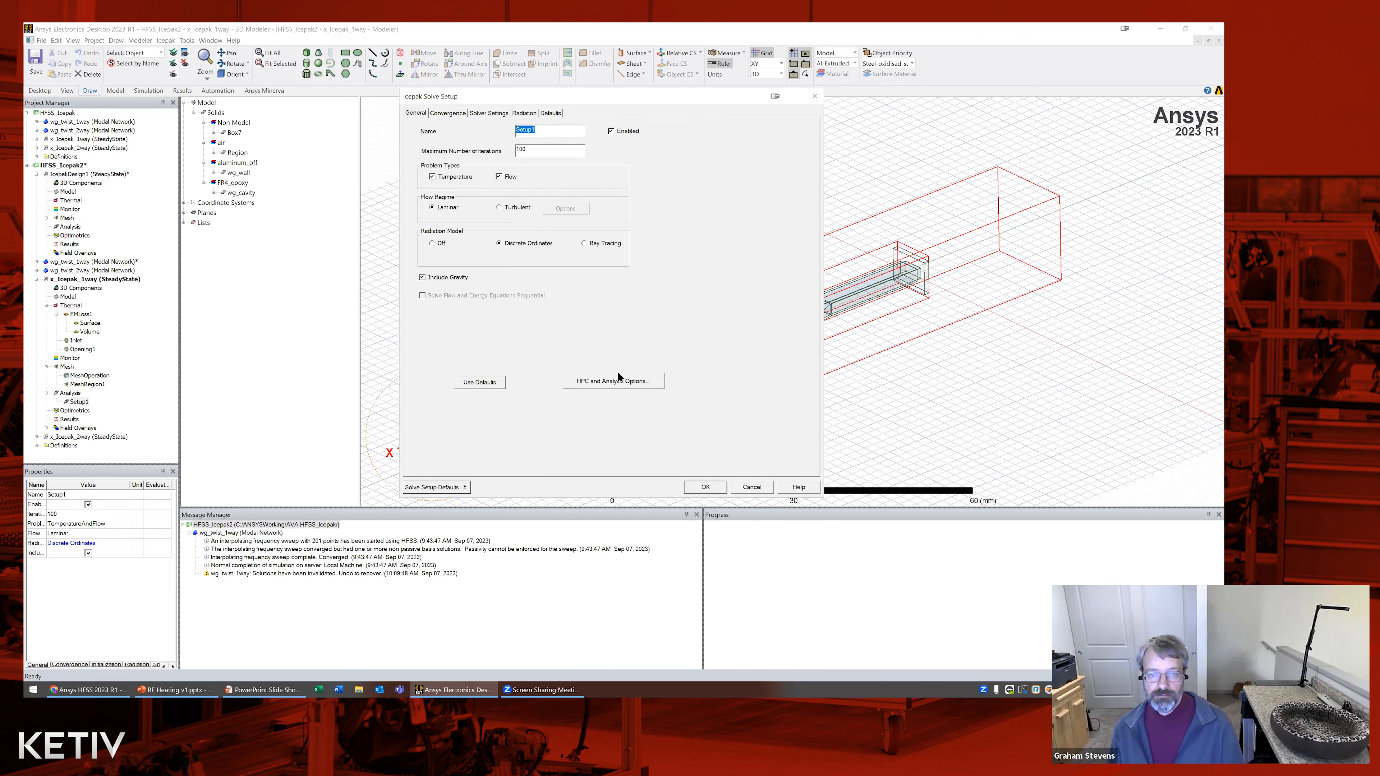
{"action": "left_click", "coordinate": [743, 488]}
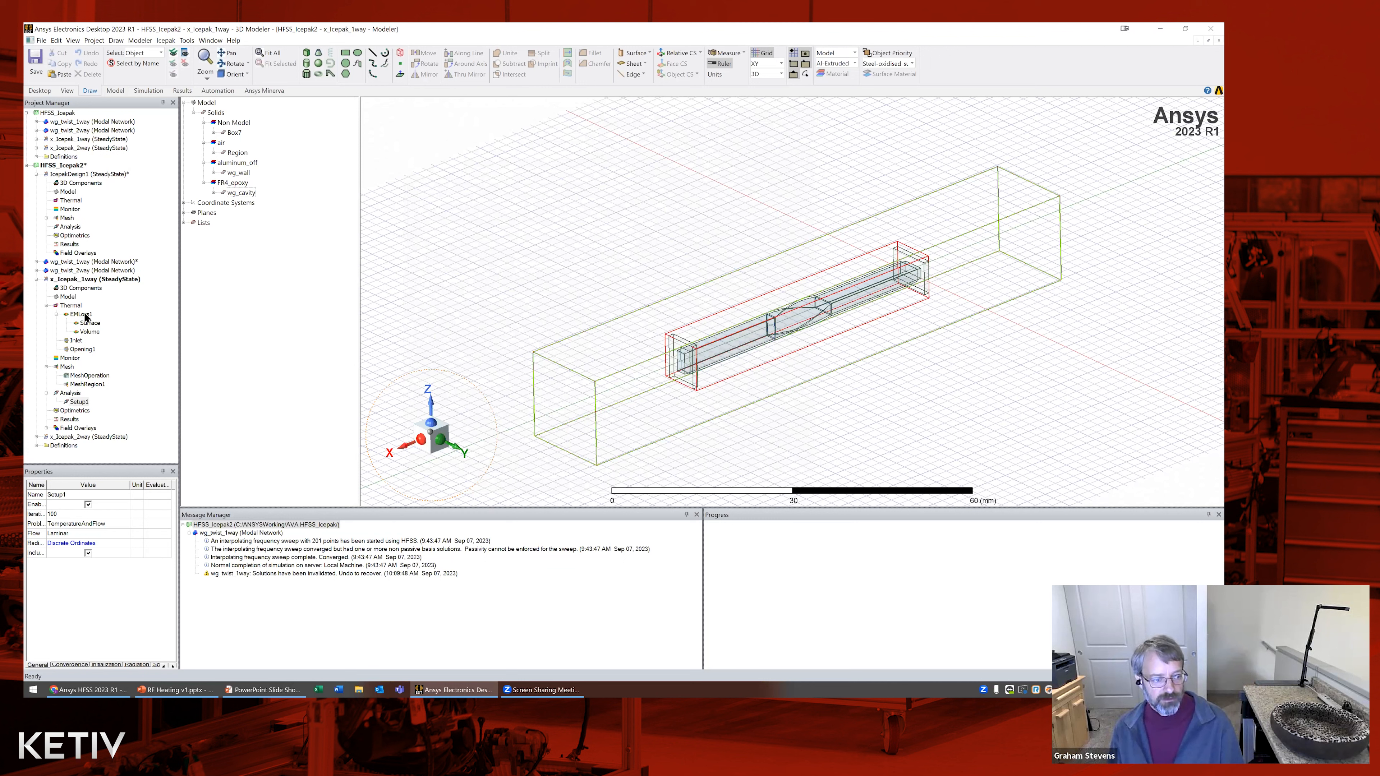
{"action": "right_click", "coordinate": [79, 403]}
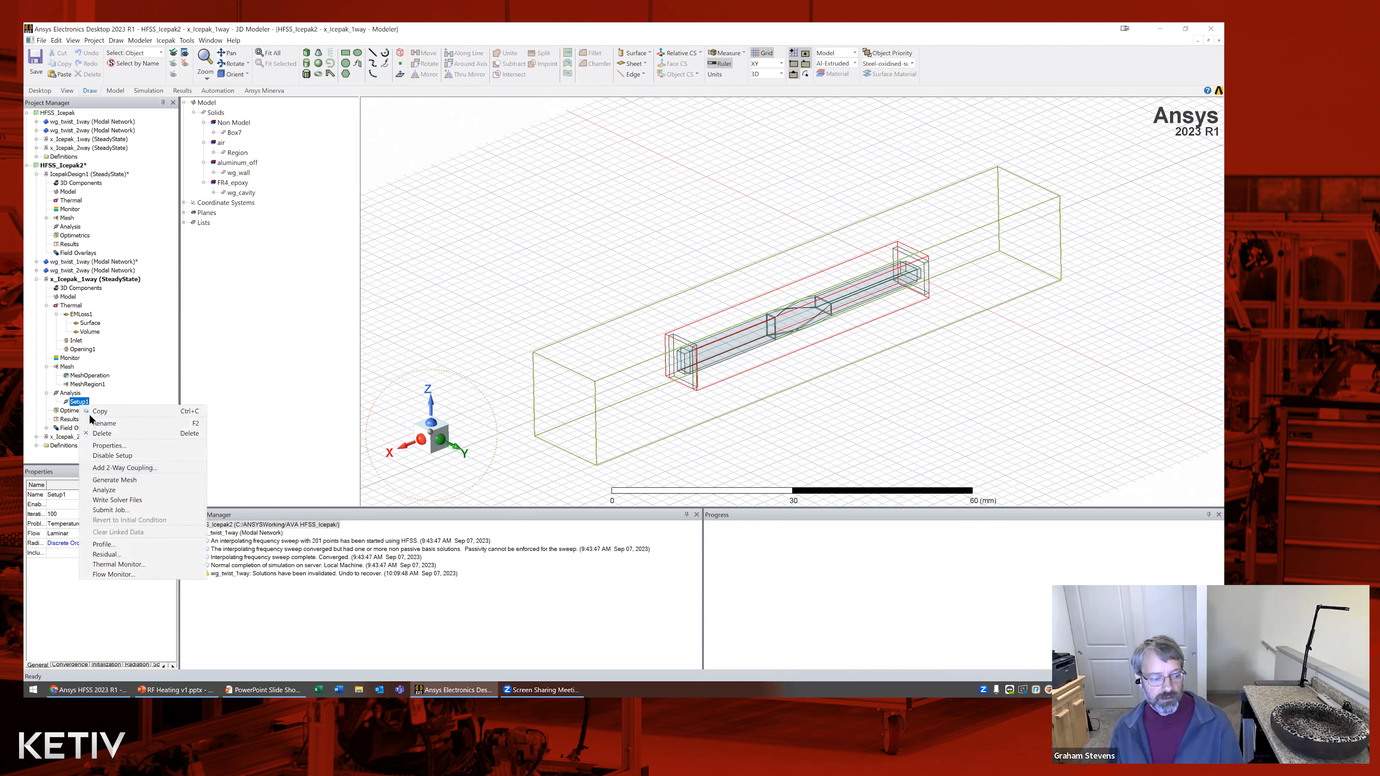
{"action": "left_click", "coordinate": [250, 414]}
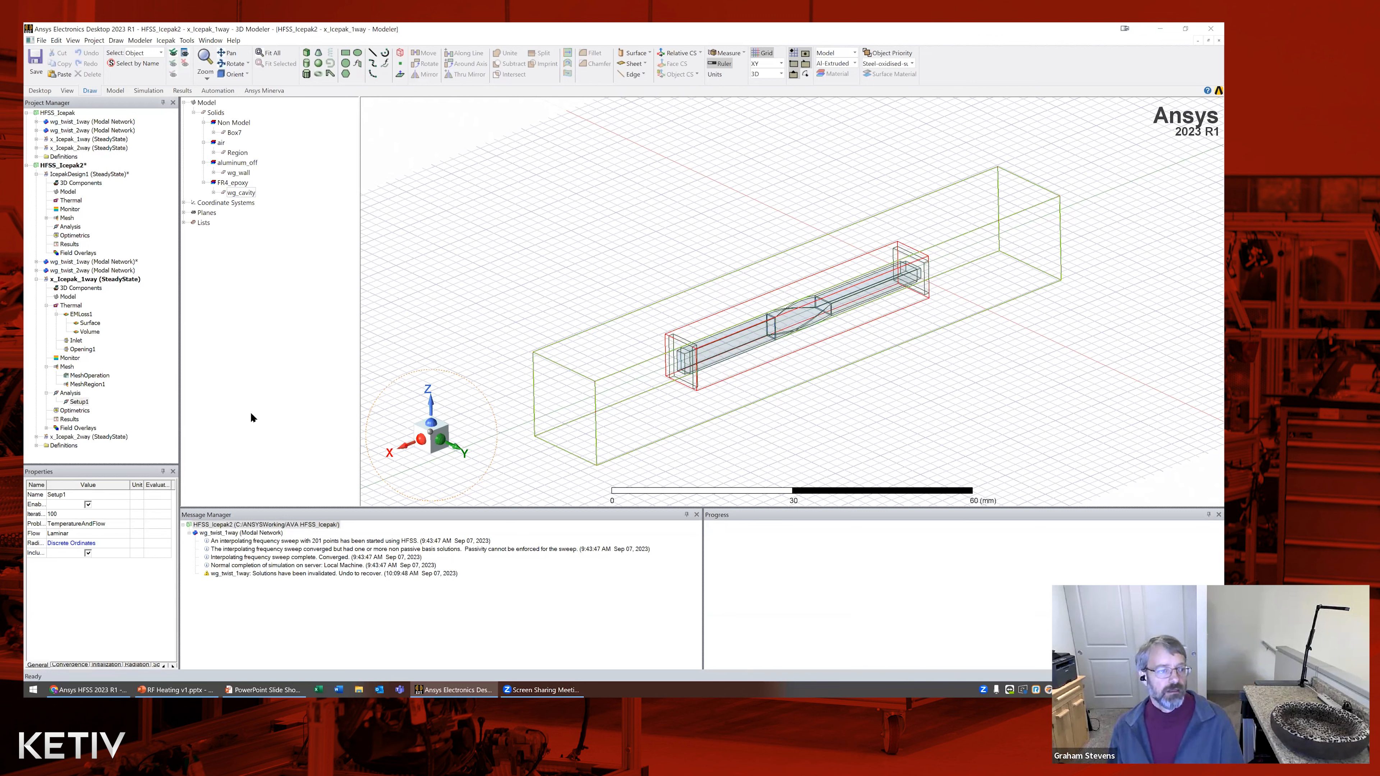
Expand the field overlays of x_Icepak_1way in HFSS_Icepak2 to view its temperature and velocity plots
{"action": "left_click", "coordinate": [36, 139]}
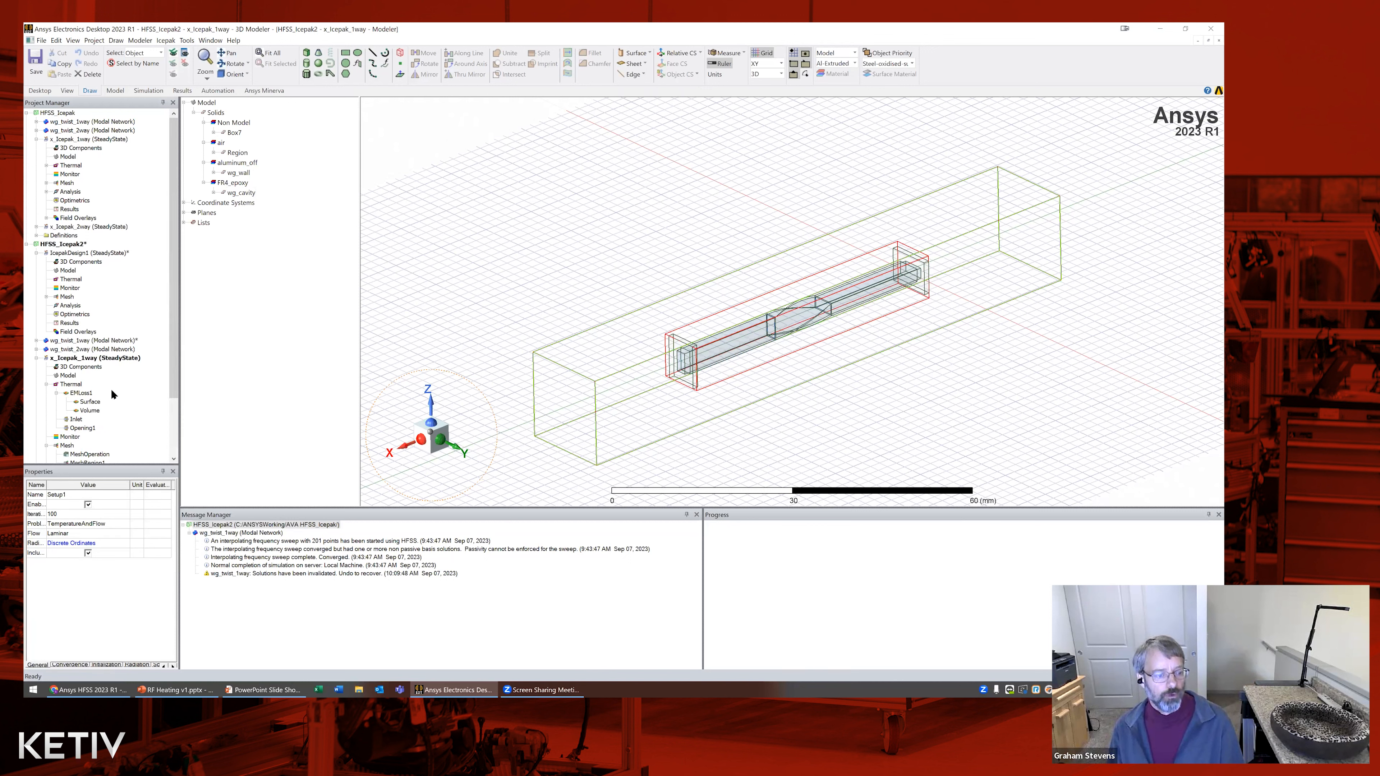
{"action": "left_click_drag", "start_coordinate": [174, 381], "coordinate": [175, 438]}
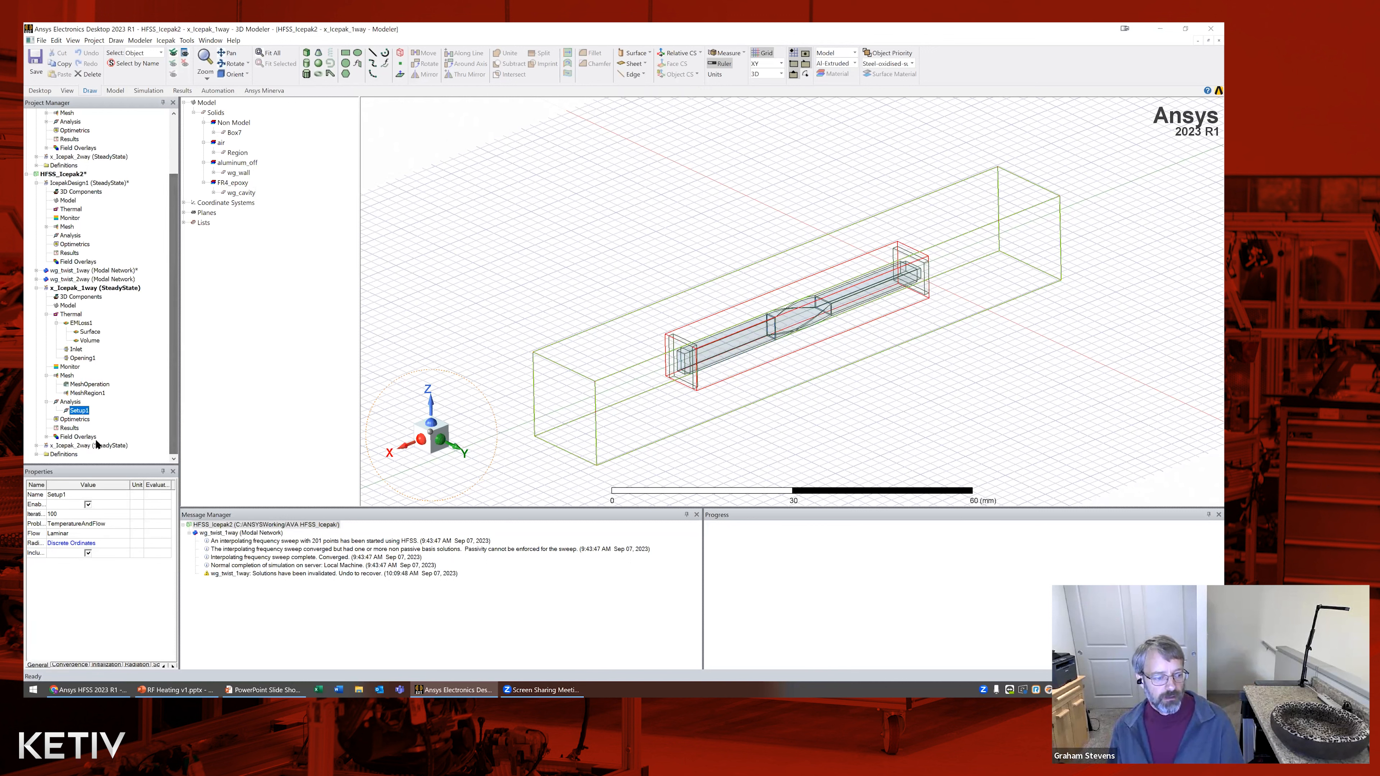
{"action": "left_click", "coordinate": [47, 437]}
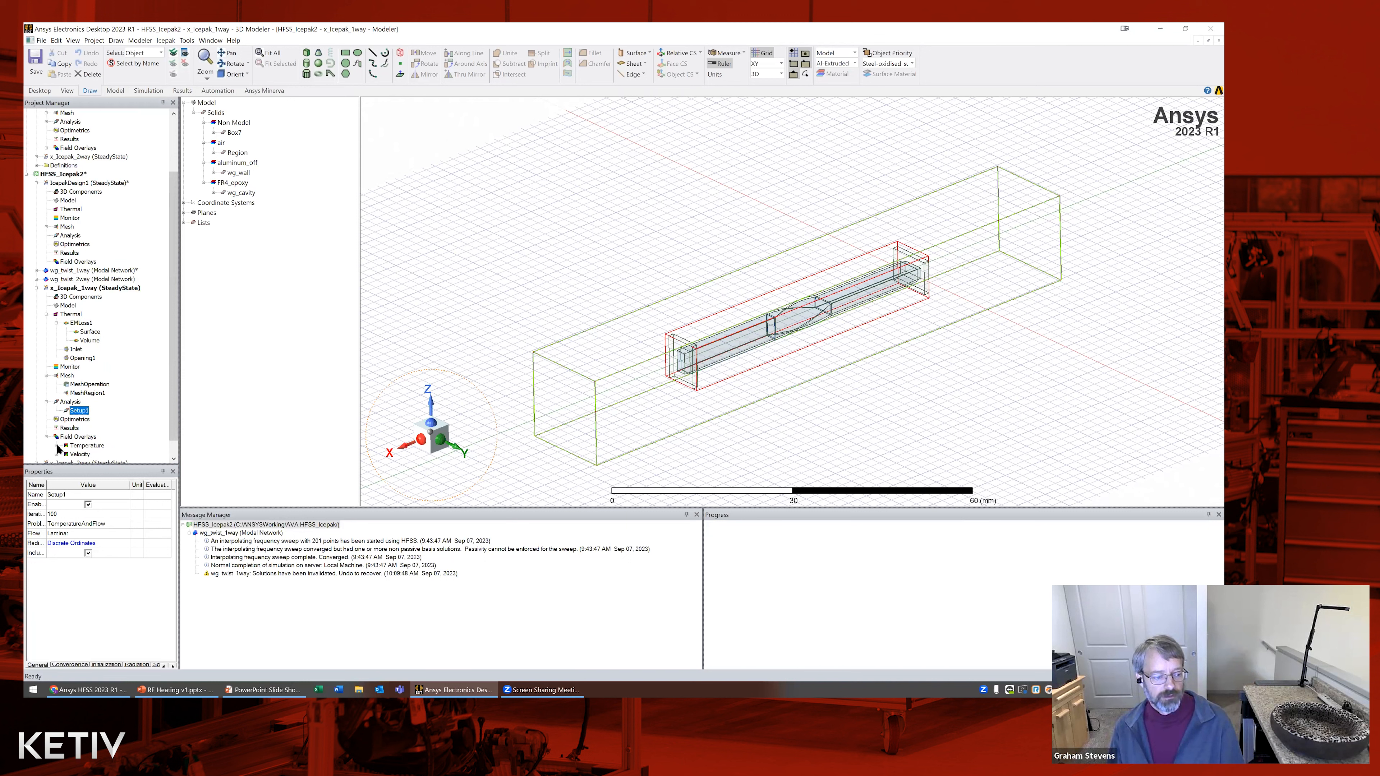
{"action": "scroll", "coordinate": [166, 402], "scroll_direction": "down", "scroll_amount": 1}
{"action": "left_click", "coordinate": [57, 437]}
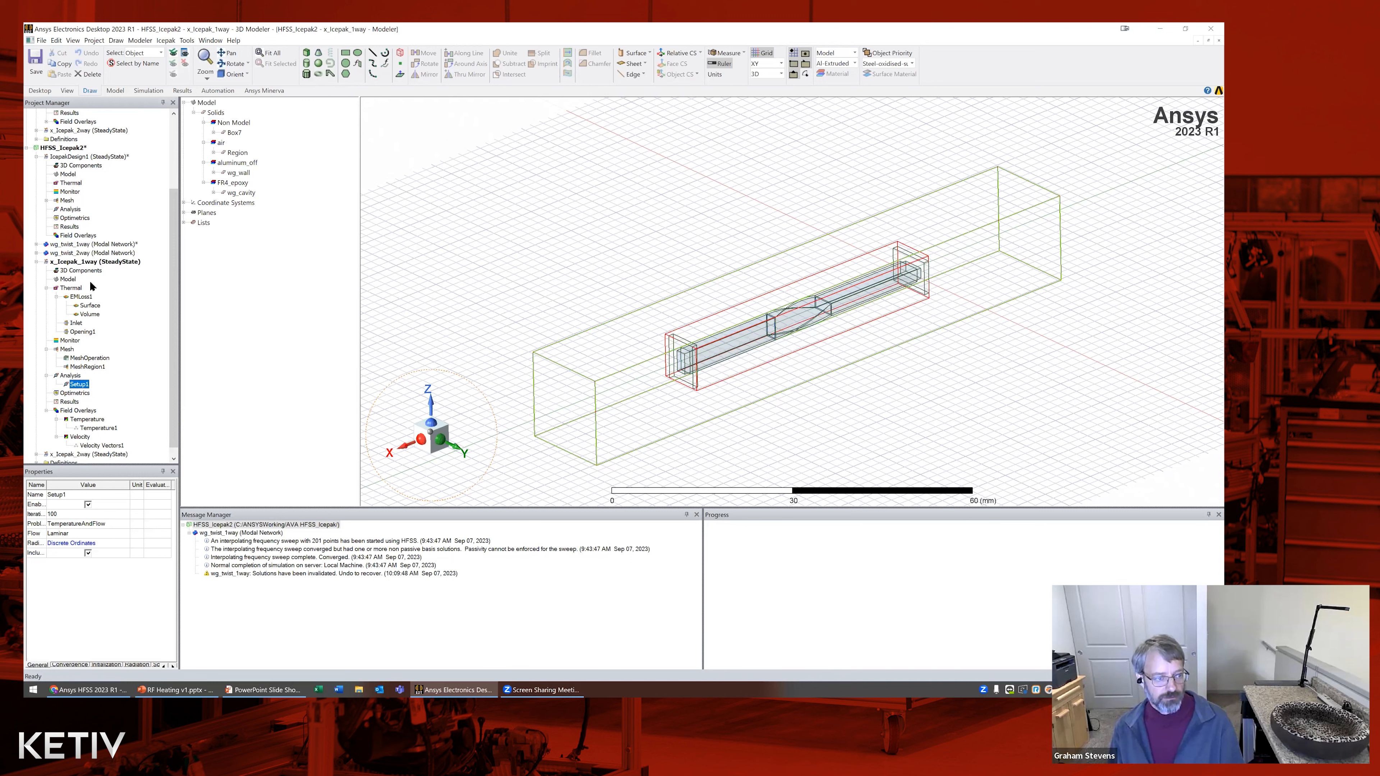
Switch to the solved x_Icepak_1way design in the HFSS_Icepak project and expand its field overlays
{"action": "left_click_drag", "start_coordinate": [169, 216], "coordinate": [171, 142]}
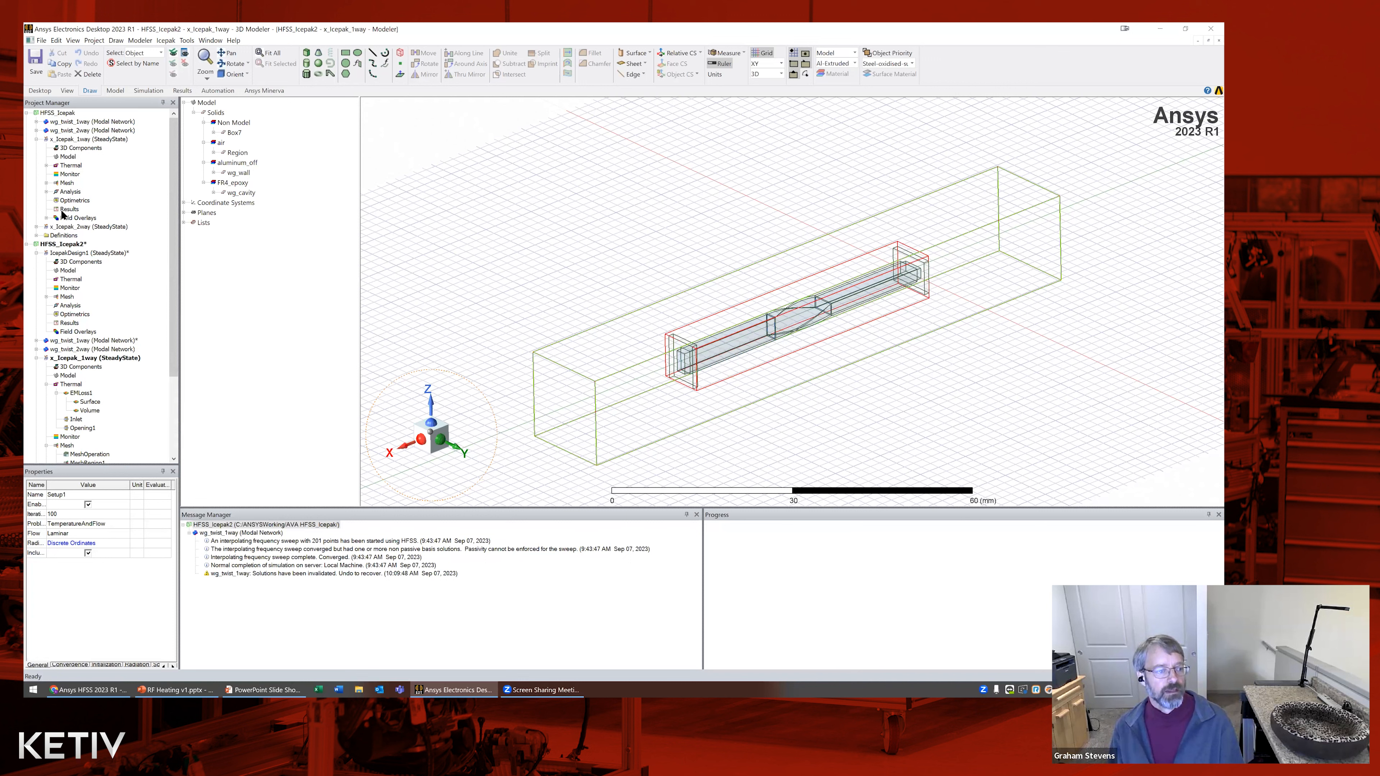
{"action": "left_click", "coordinate": [47, 218]}
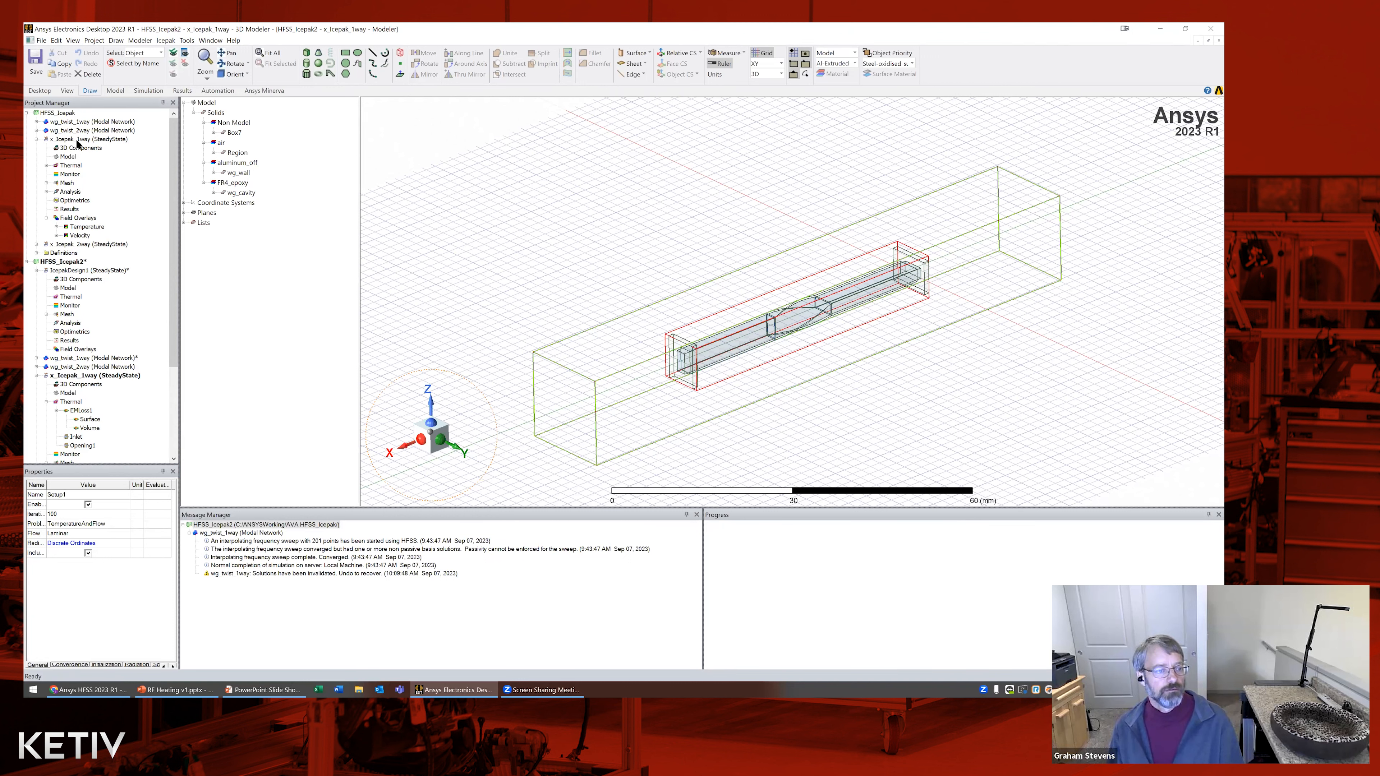
{"action": "double_click", "coordinate": [77, 139]}
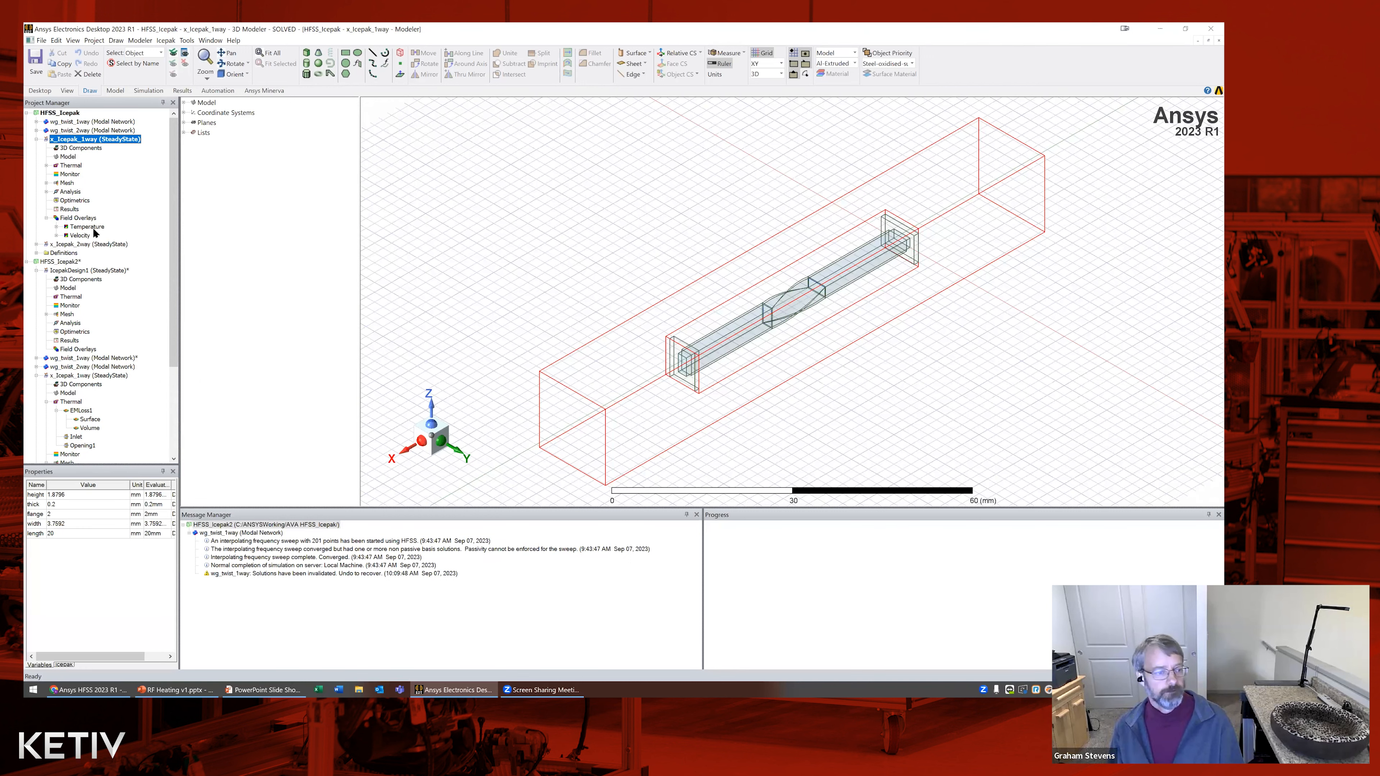
Display the Temperature overlay on the waveguide and examine the temperature distribution along its length and at the end flange
{"action": "left_click", "coordinate": [56, 227]}
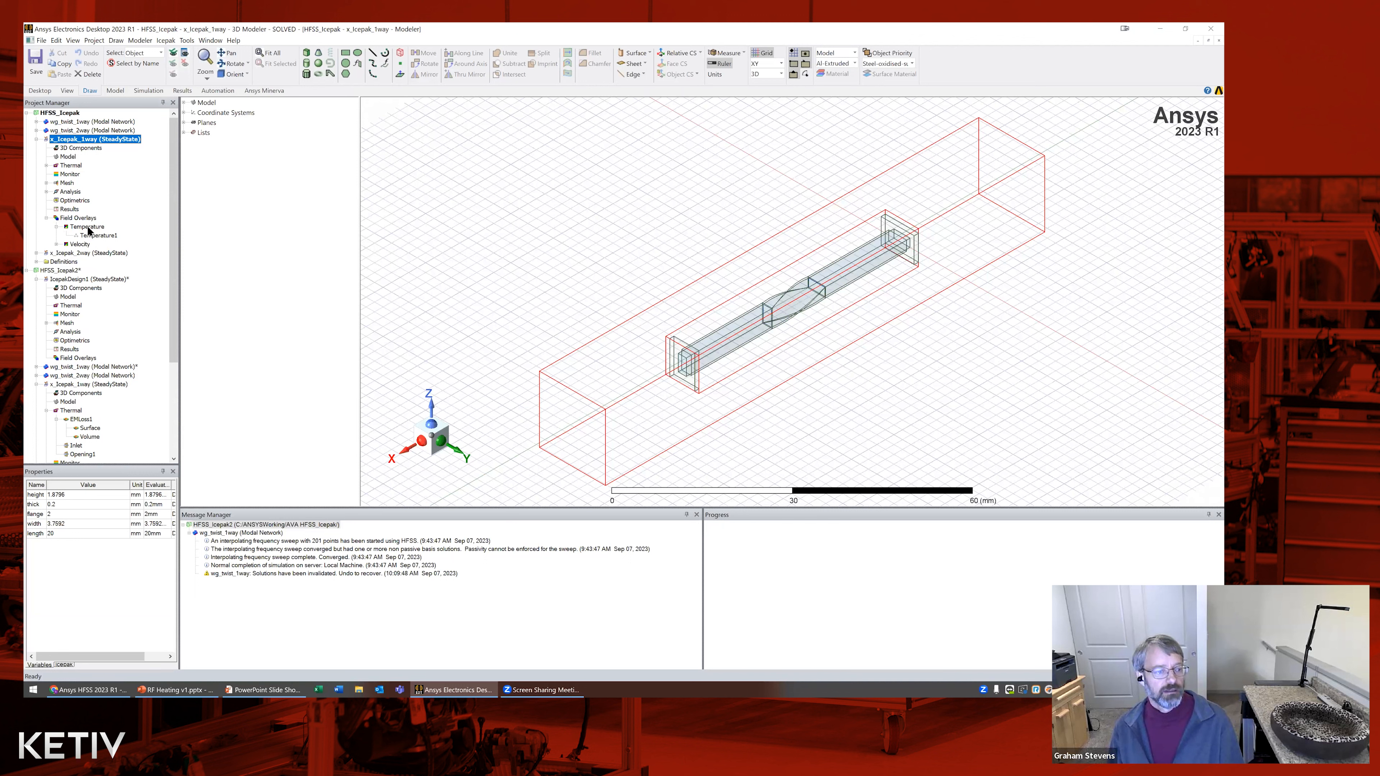
{"action": "left_click", "coordinate": [87, 227]}
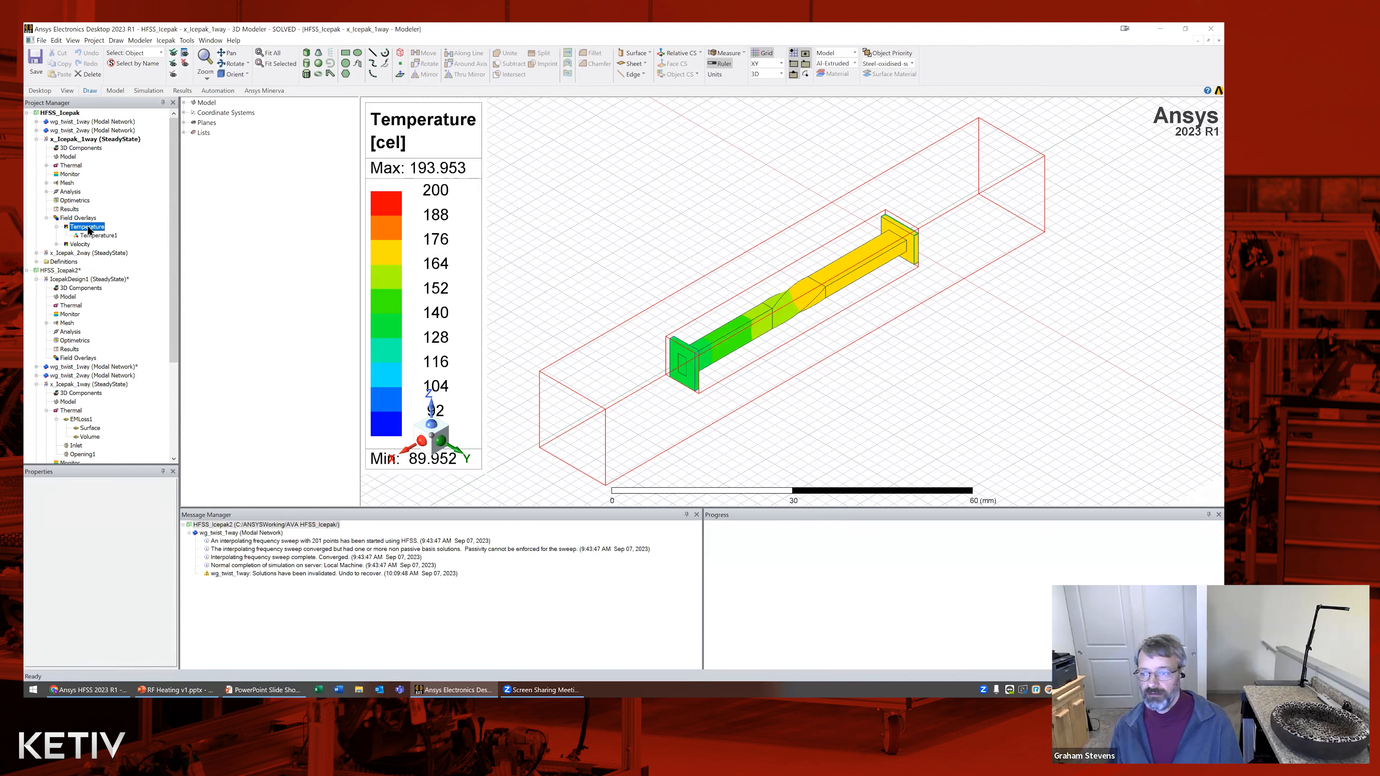
{"action": "left_click", "coordinate": [800, 376]}
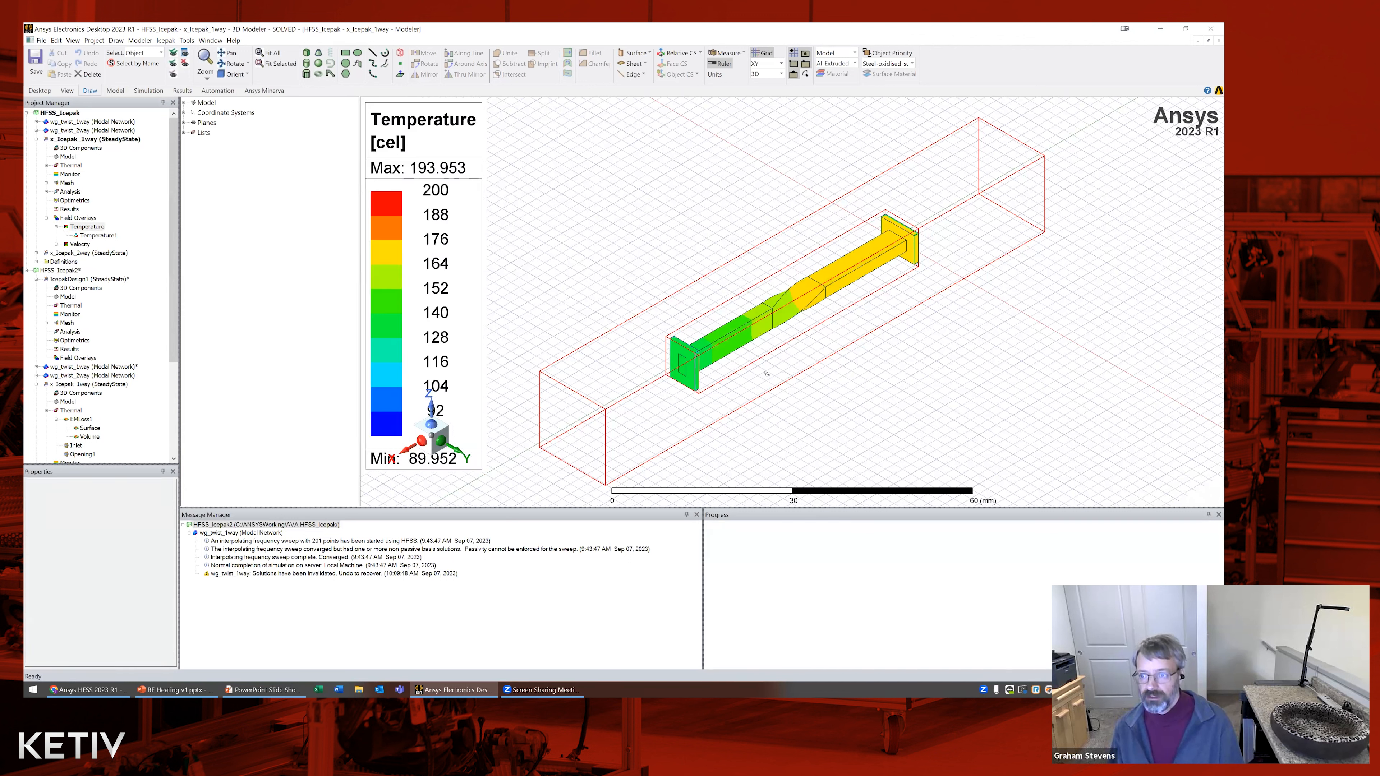
{"action": "left_click_drag", "start_coordinate": [749, 379], "coordinate": [935, 274], "text": "alt"}
{"action": "scroll", "coordinate": [905, 280], "scroll_direction": "up", "scroll_amount": 5}
{"action": "left_click_drag", "start_coordinate": [919, 291], "coordinate": [966, 343], "text": "alt"}
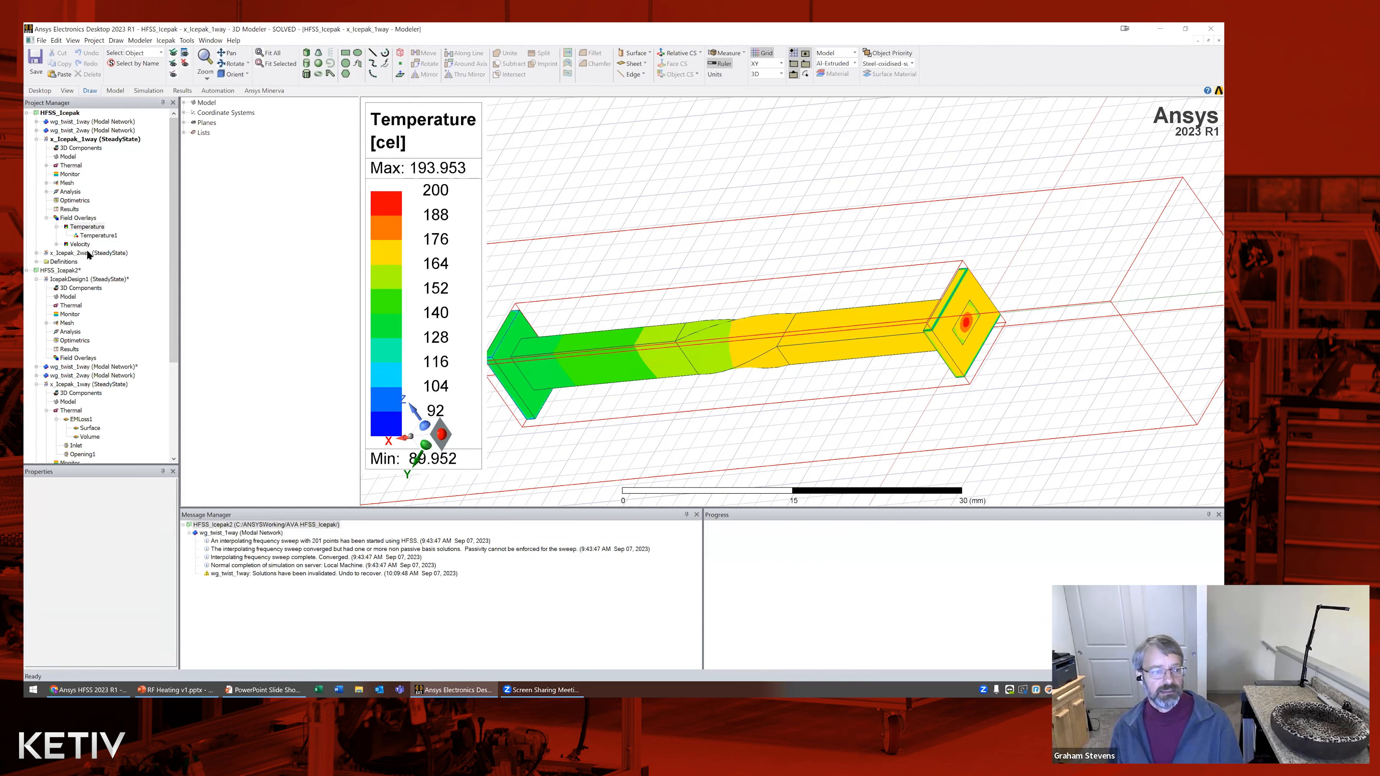
Hide the temperature plot and display the Velocity Vectors1 overlay around the waveguide
{"action": "left_click", "coordinate": [57, 245]}
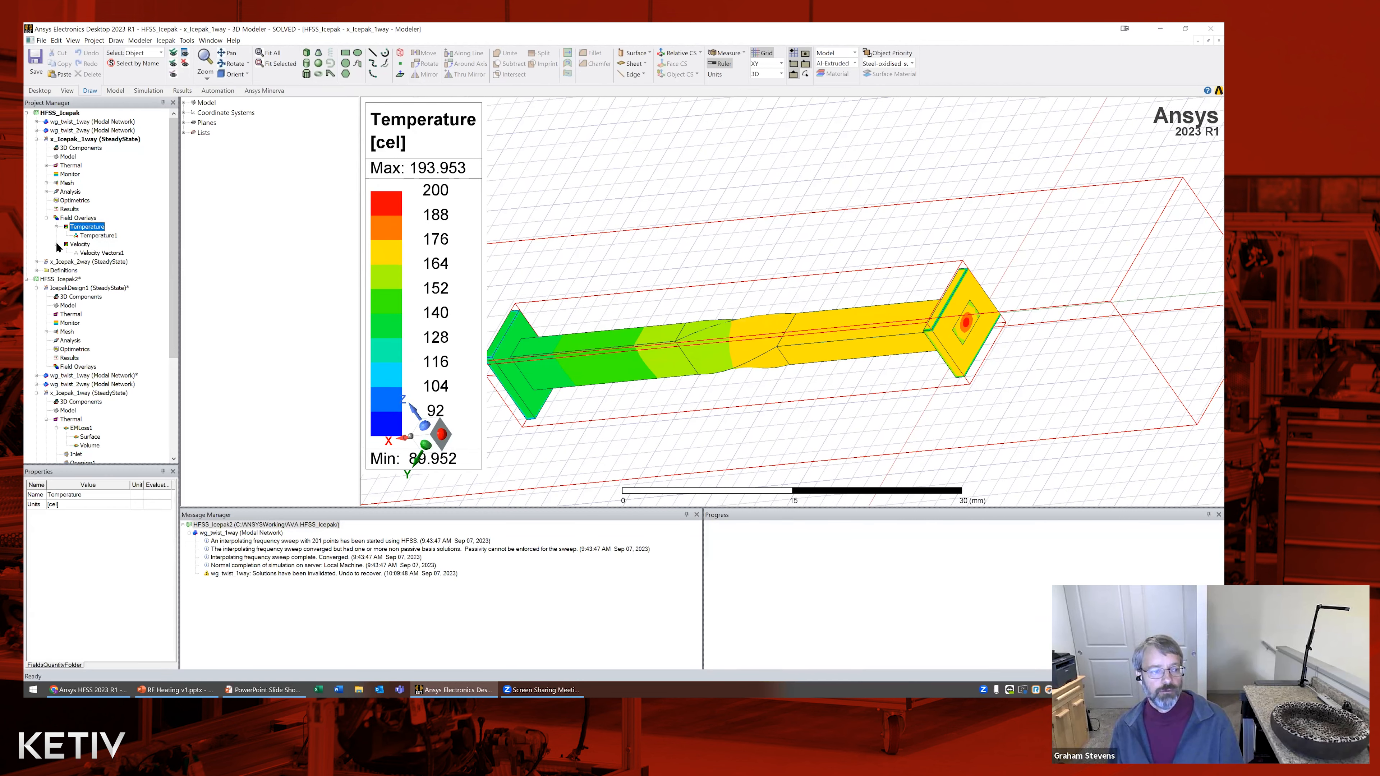
{"action": "right_click", "coordinate": [81, 235]}
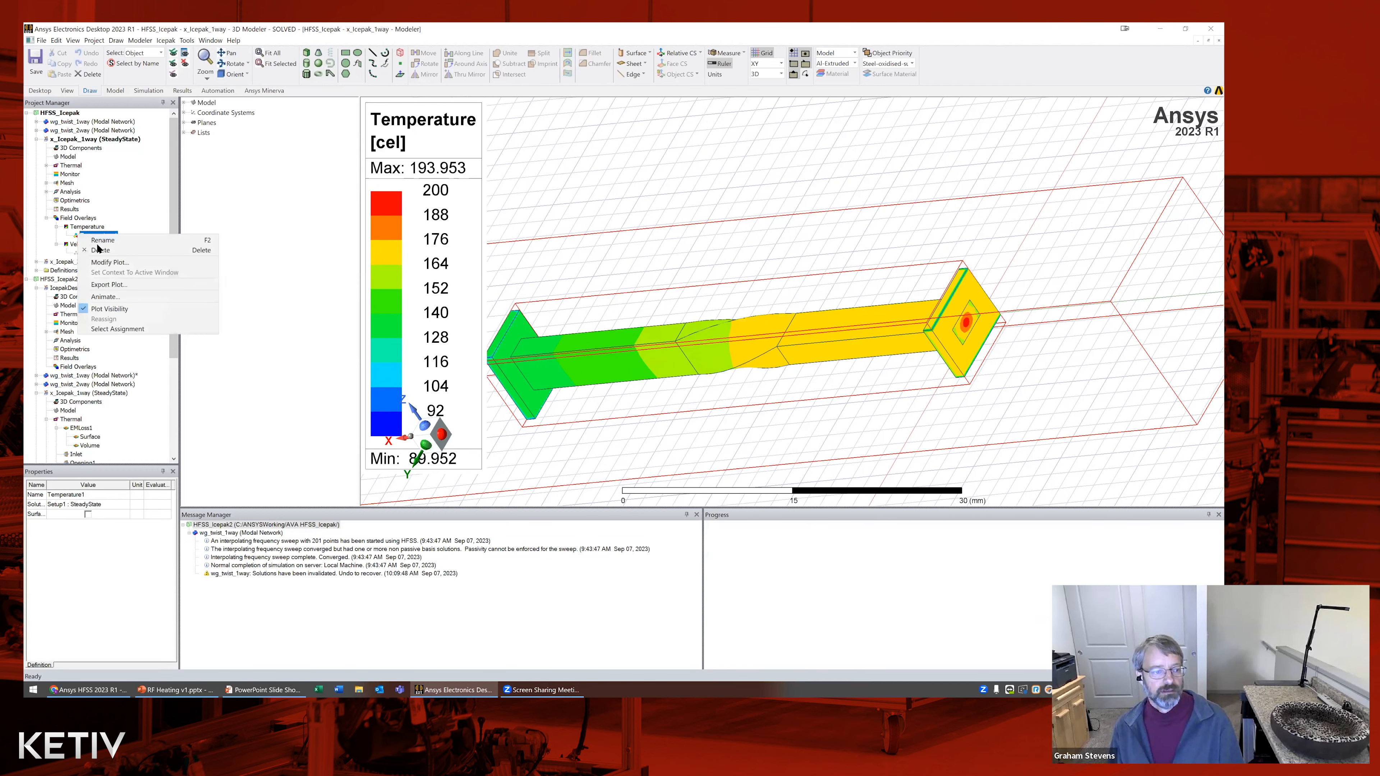
{"action": "right_click", "coordinate": [86, 227]}
{"action": "left_click", "coordinate": [104, 279]}
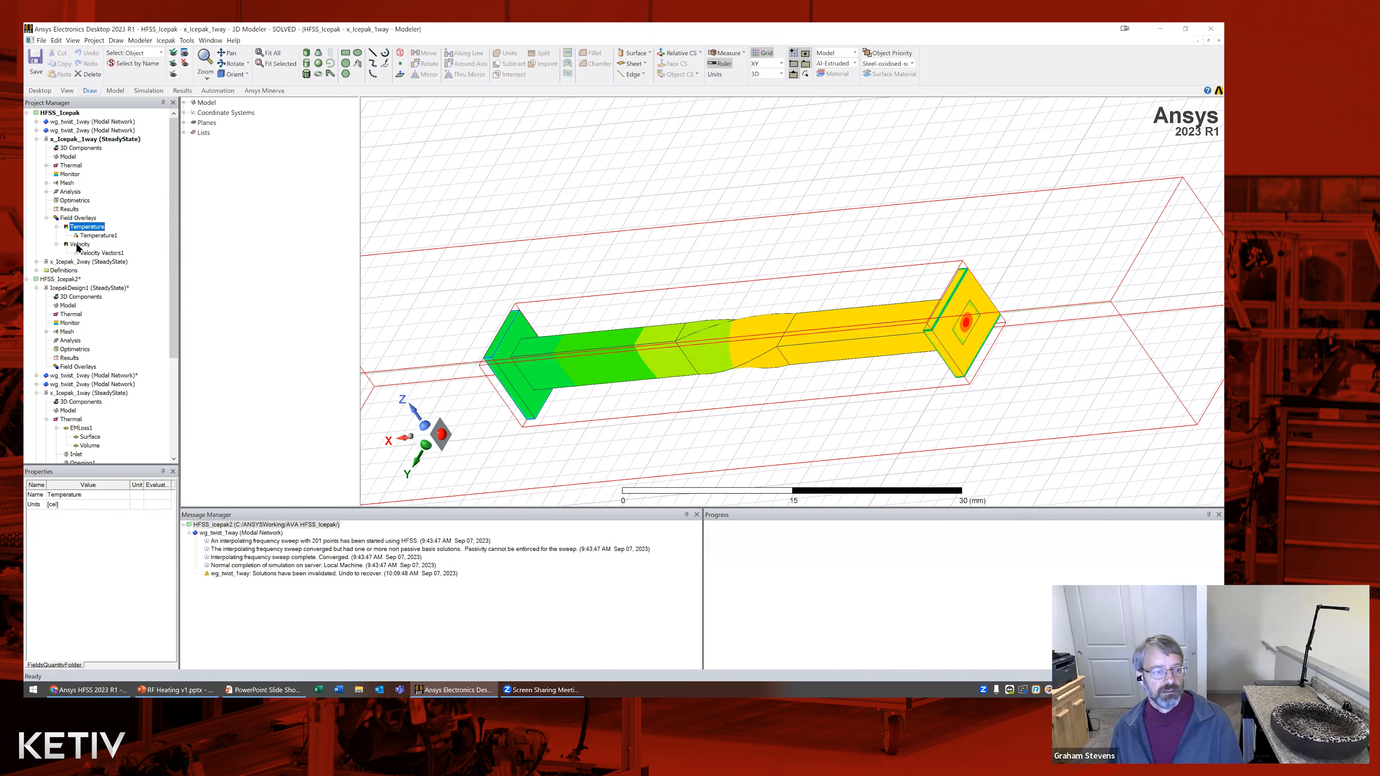
{"action": "left_click", "coordinate": [80, 244]}
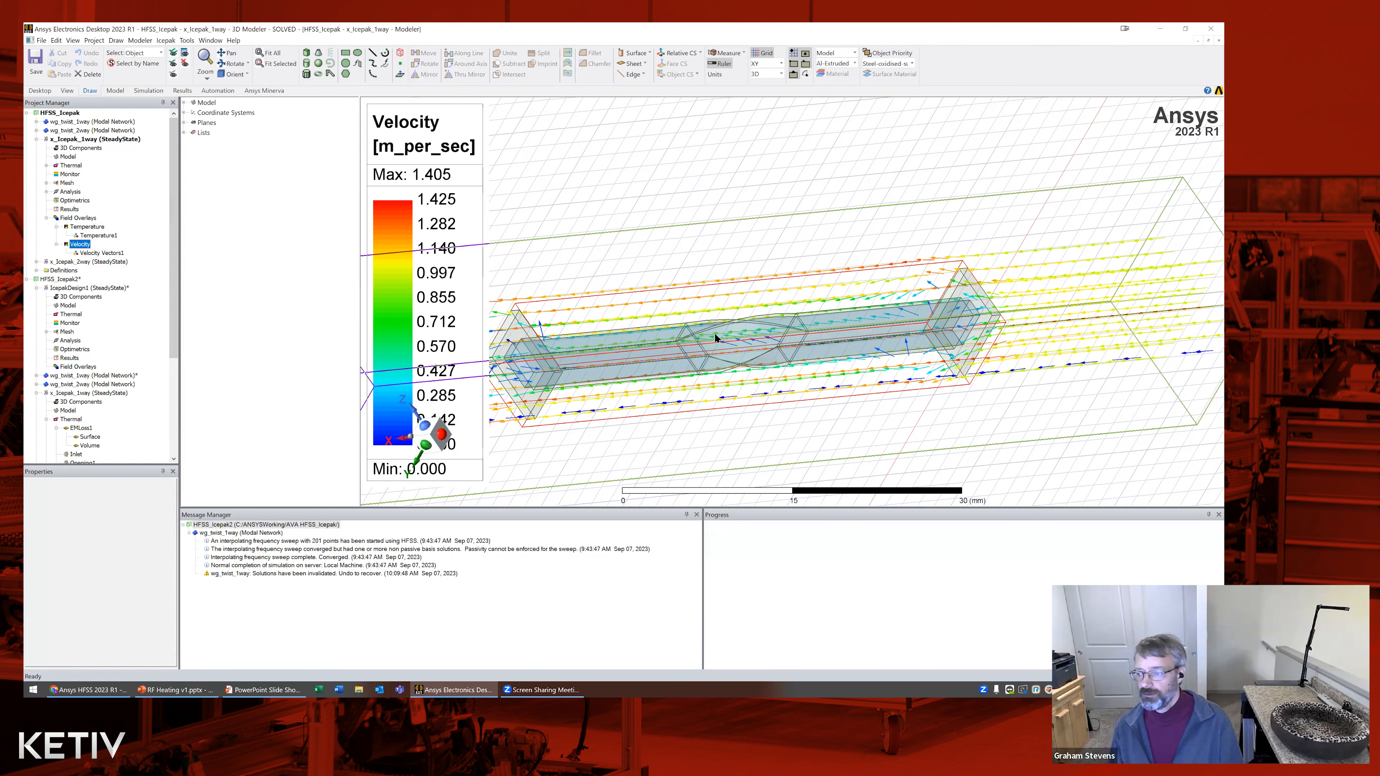
Examine the airflow velocity vectors throughout the air region and around the twisted waveguide from several angles
{"action": "scroll", "coordinate": [724, 330], "scroll_direction": "down", "scroll_amount": 2}
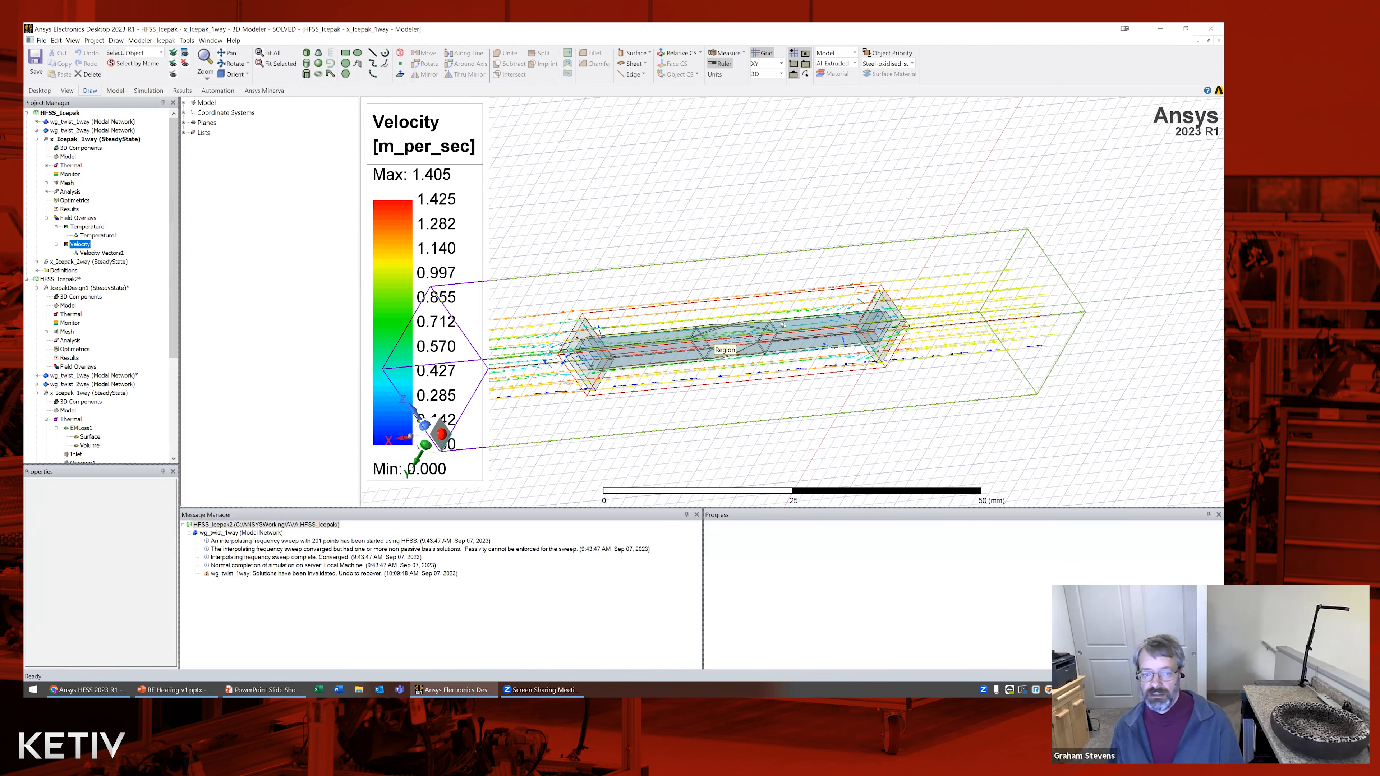
{"action": "scroll", "coordinate": [771, 317], "scroll_direction": "down", "scroll_amount": 3}
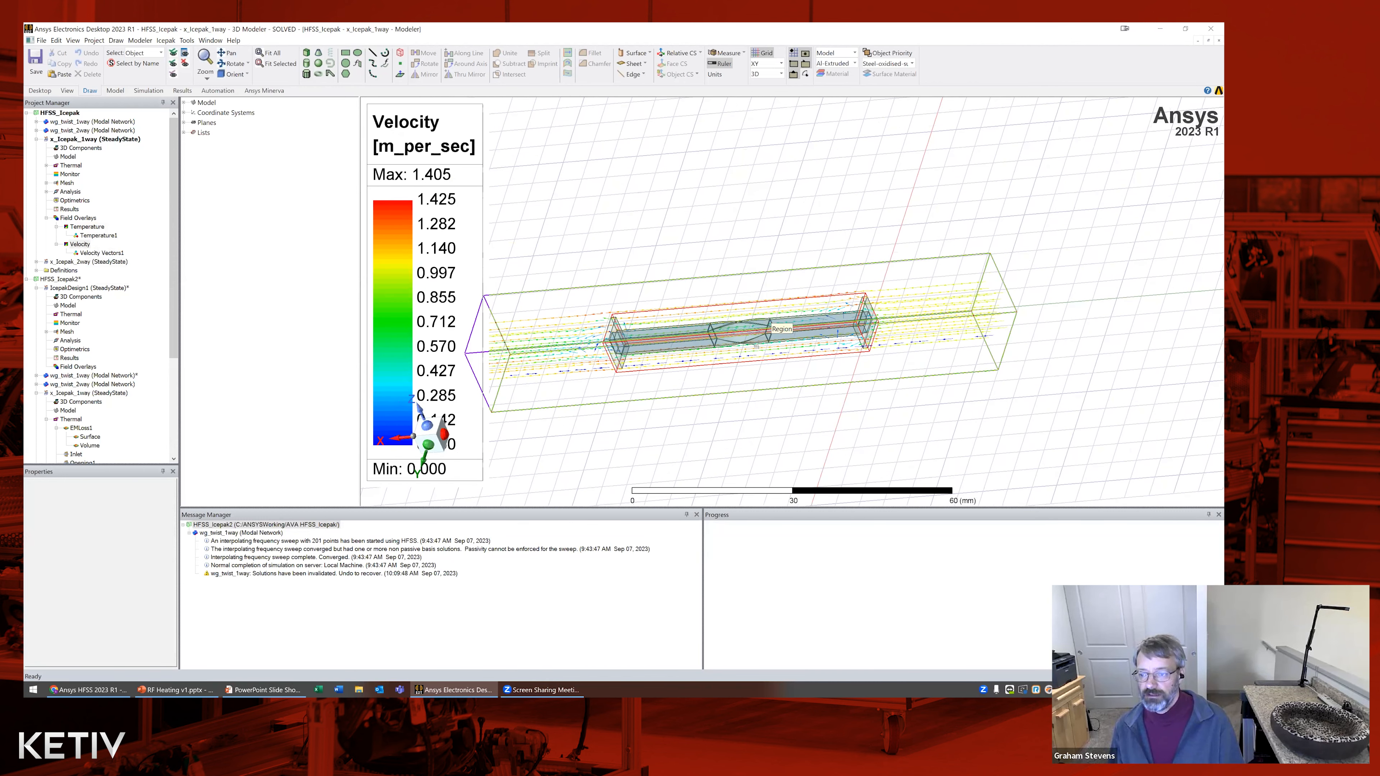
{"action": "left_click_drag", "start_coordinate": [792, 301], "coordinate": [826, 285], "text": "alt"}
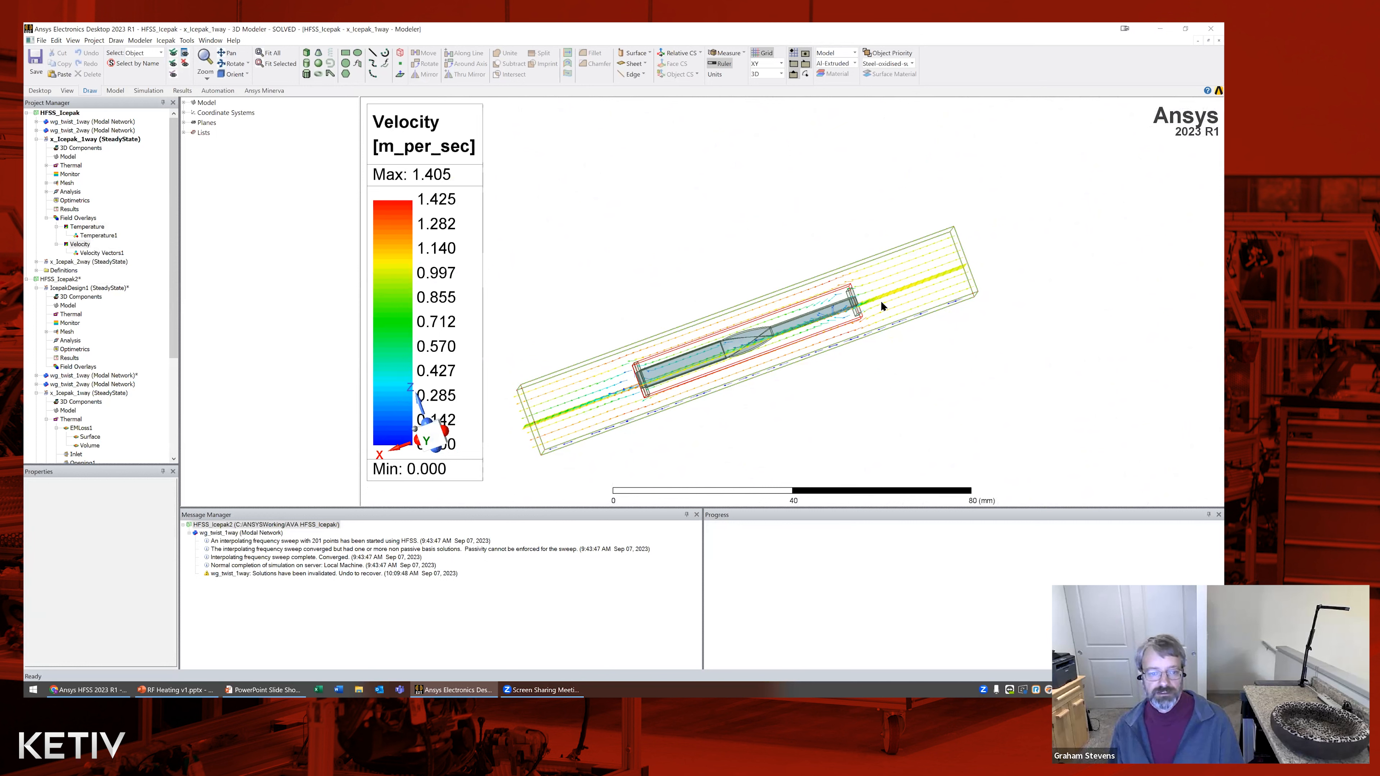
{"action": "left_click_drag", "start_coordinate": [897, 326], "coordinate": [864, 298], "text": "alt"}
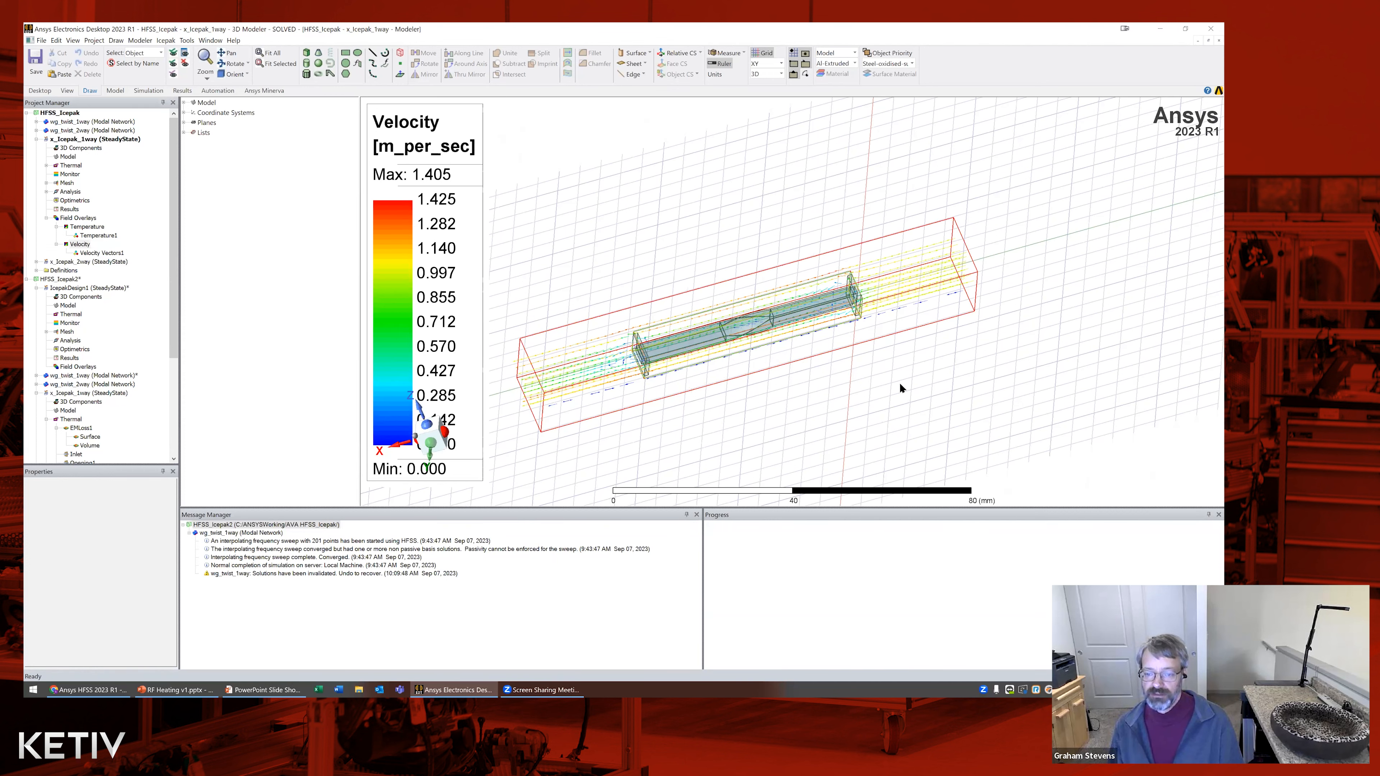
{"action": "left_click_drag", "start_coordinate": [912, 381], "coordinate": [911, 372], "text": "alt"}
{"action": "scroll", "coordinate": [744, 326], "scroll_direction": "up", "scroll_amount": 2}
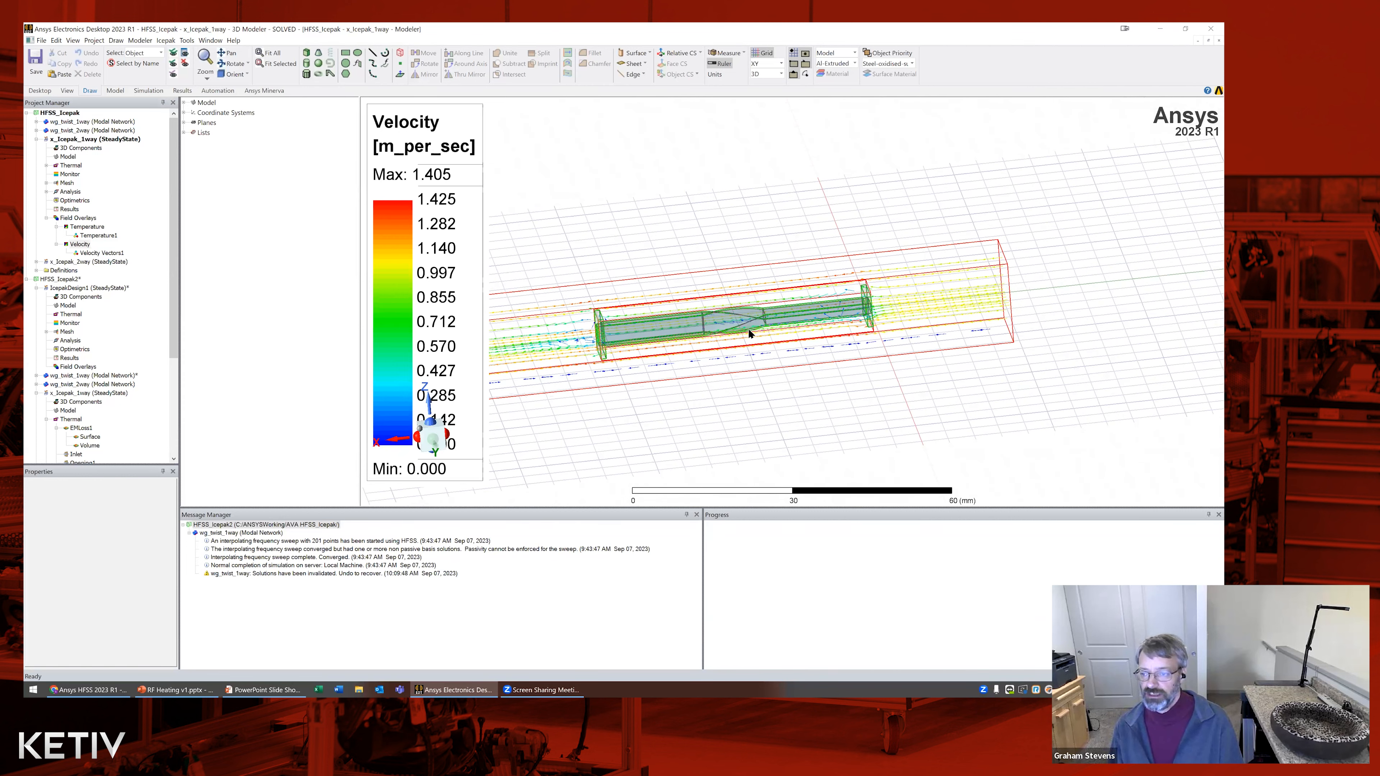
{"action": "mouse_move", "coordinate": [834, 351]}
{"action": "left_mouse_down", "text": "alt"}
{"action": "mouse_move", "coordinate": [810, 366]}
{"action": "mouse_move", "coordinate": [814, 355]}
{"action": "left_mouse_up", "text": "alt"}
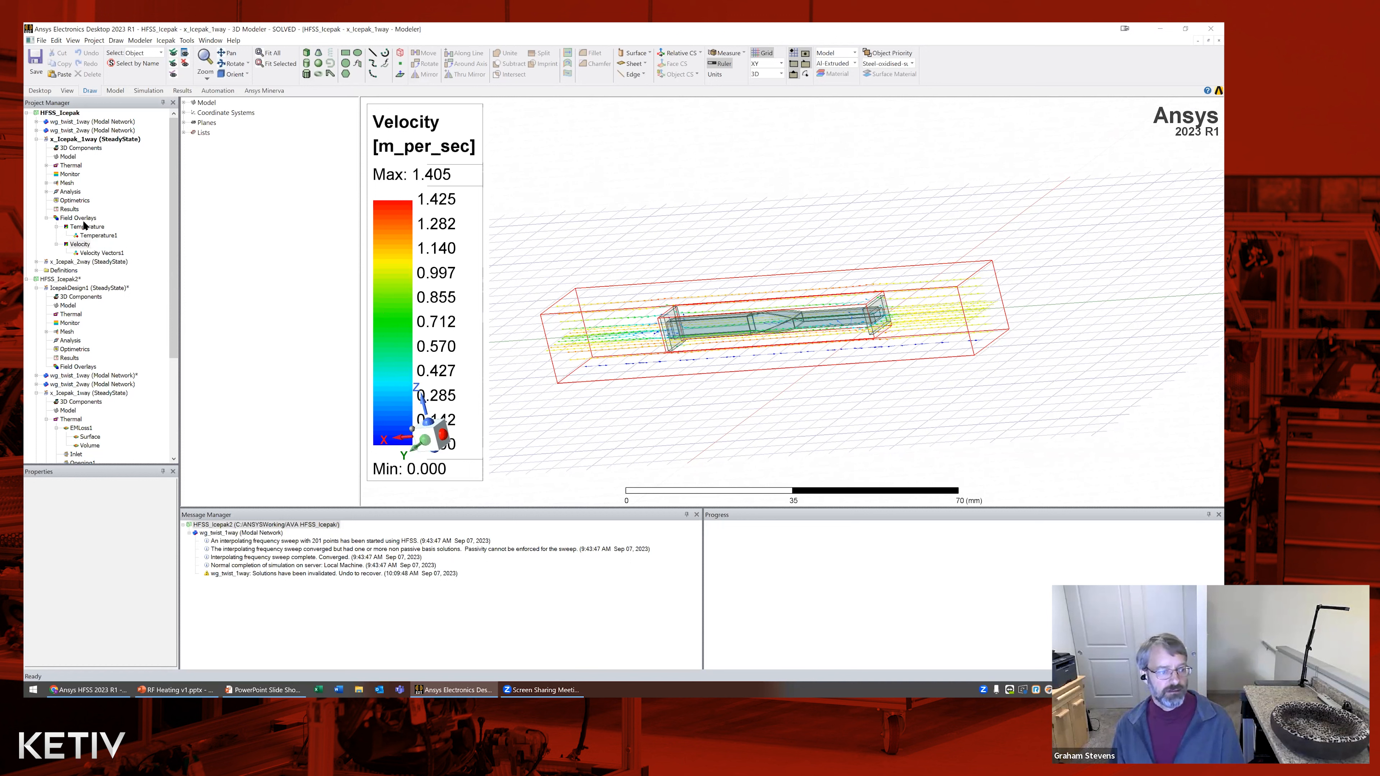
Open the solution data of x_Icepak_1way and review the residual convergence and the full solve profile, including the mapped EM loss
{"action": "right_click", "coordinate": [66, 211]}
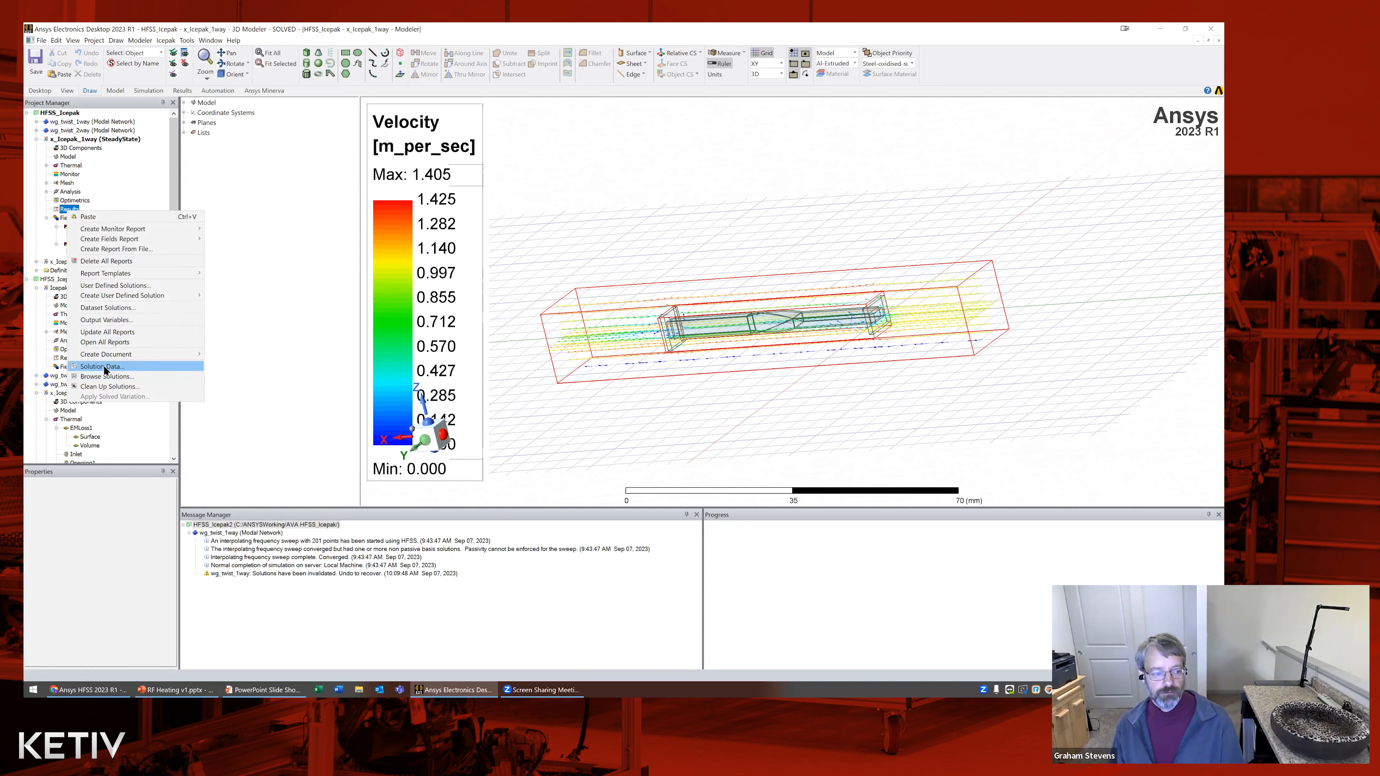
{"action": "left_click", "coordinate": [105, 367]}
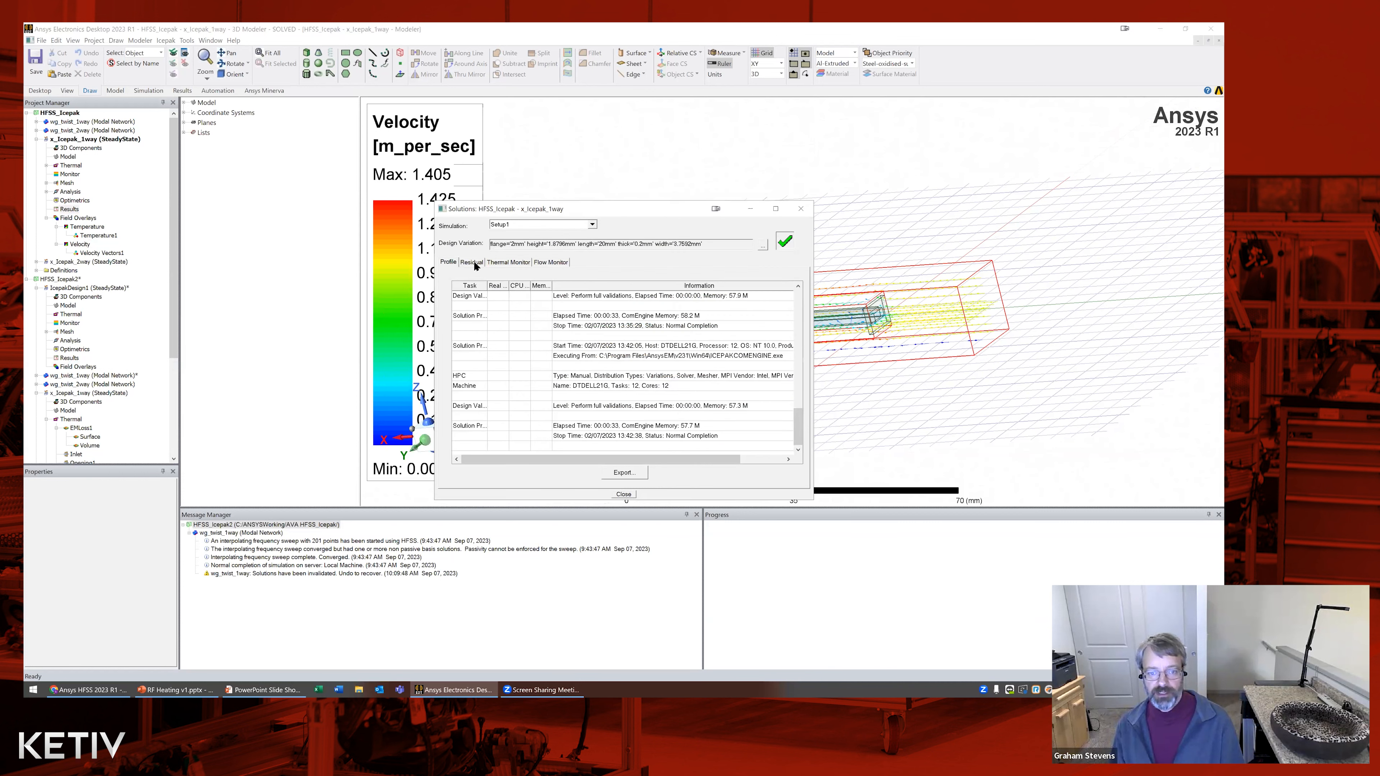
{"action": "left_click", "coordinate": [471, 263]}
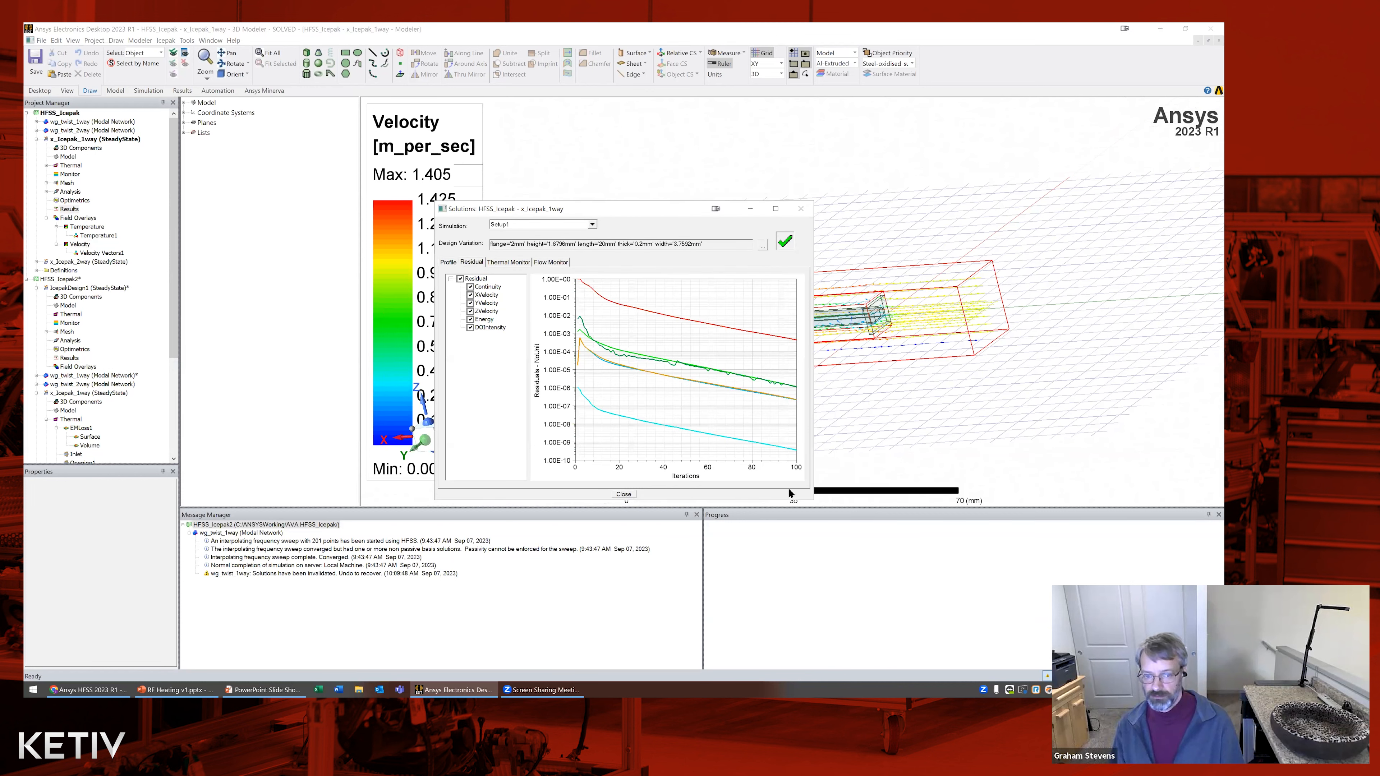
{"action": "left_click", "coordinate": [450, 263]}
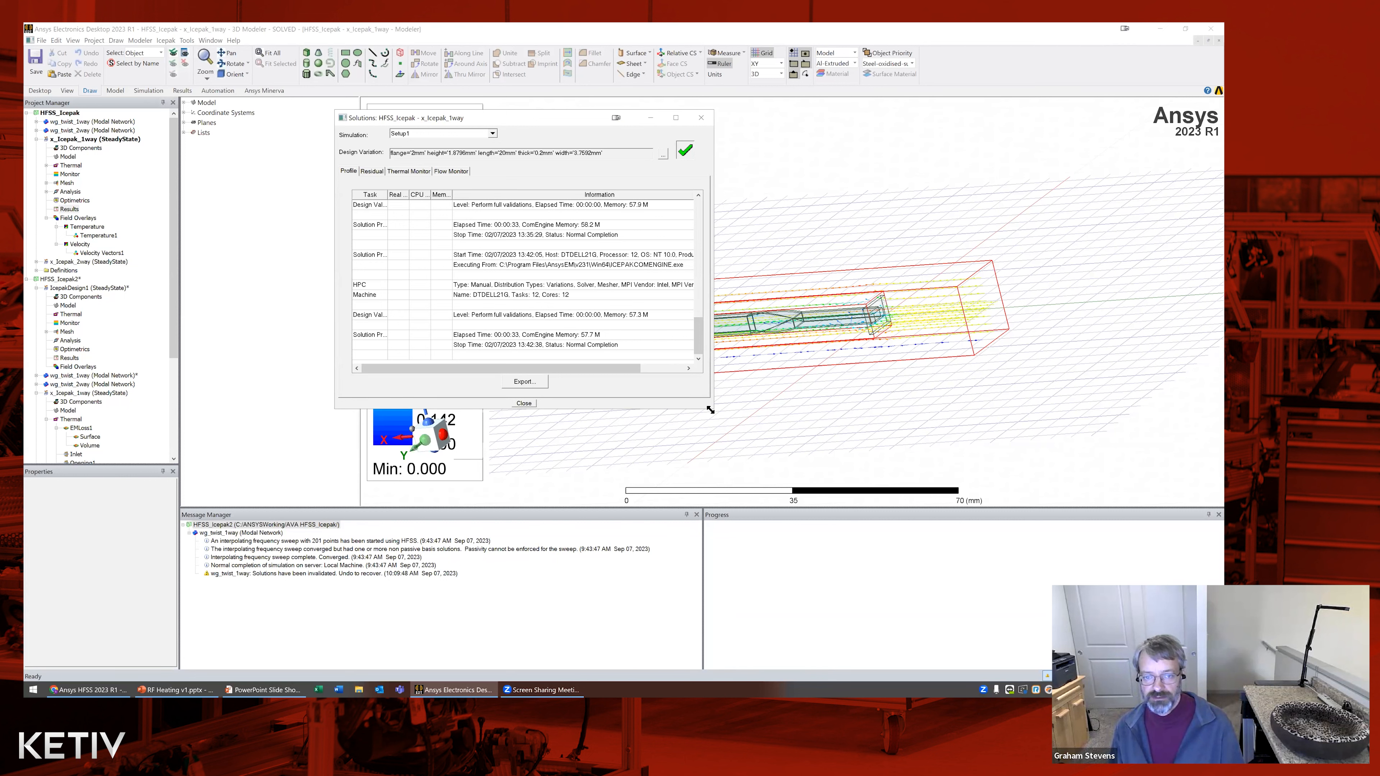
{"action": "left_click_drag", "start_coordinate": [713, 408], "coordinate": [1000, 618]}
{"action": "scroll", "coordinate": [918, 534], "scroll_direction": "up", "scroll_amount": 10}
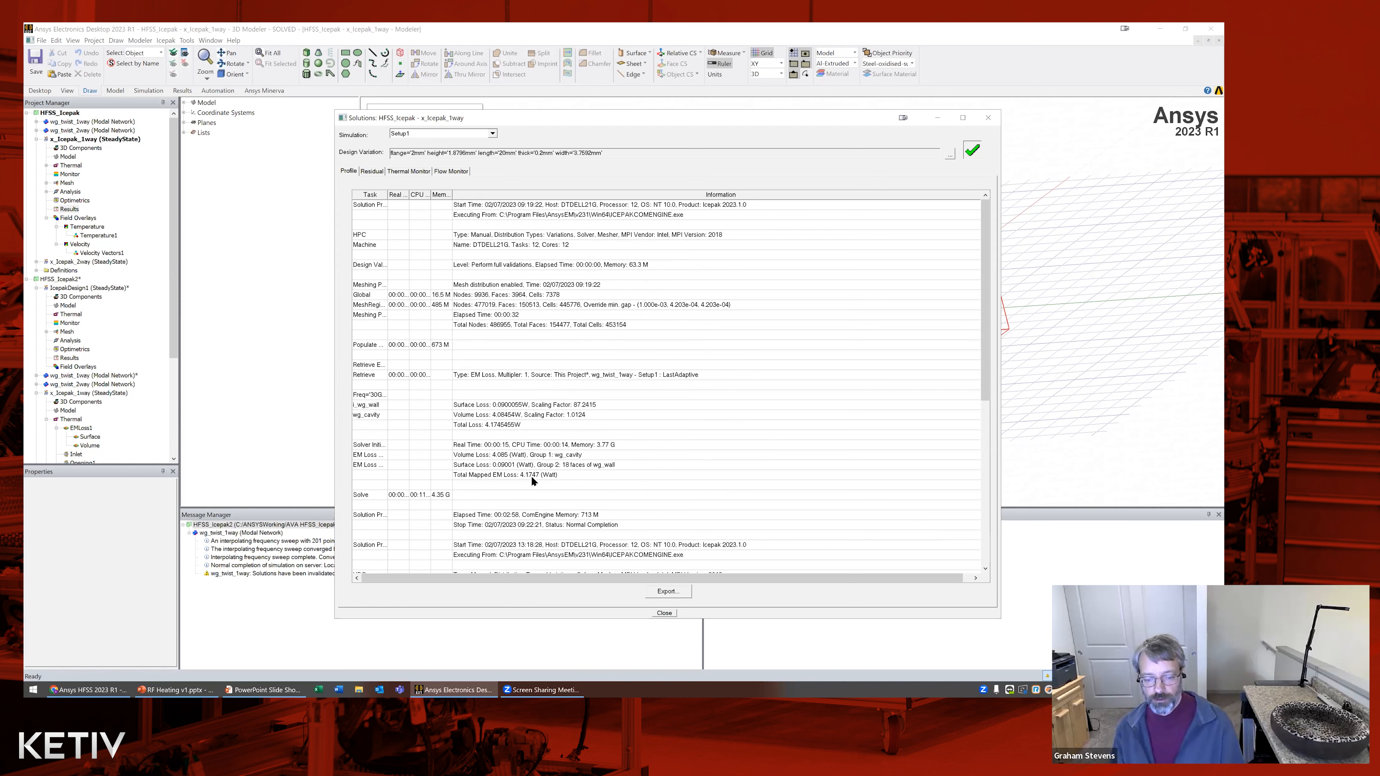
{"action": "left_click", "coordinate": [665, 613]}
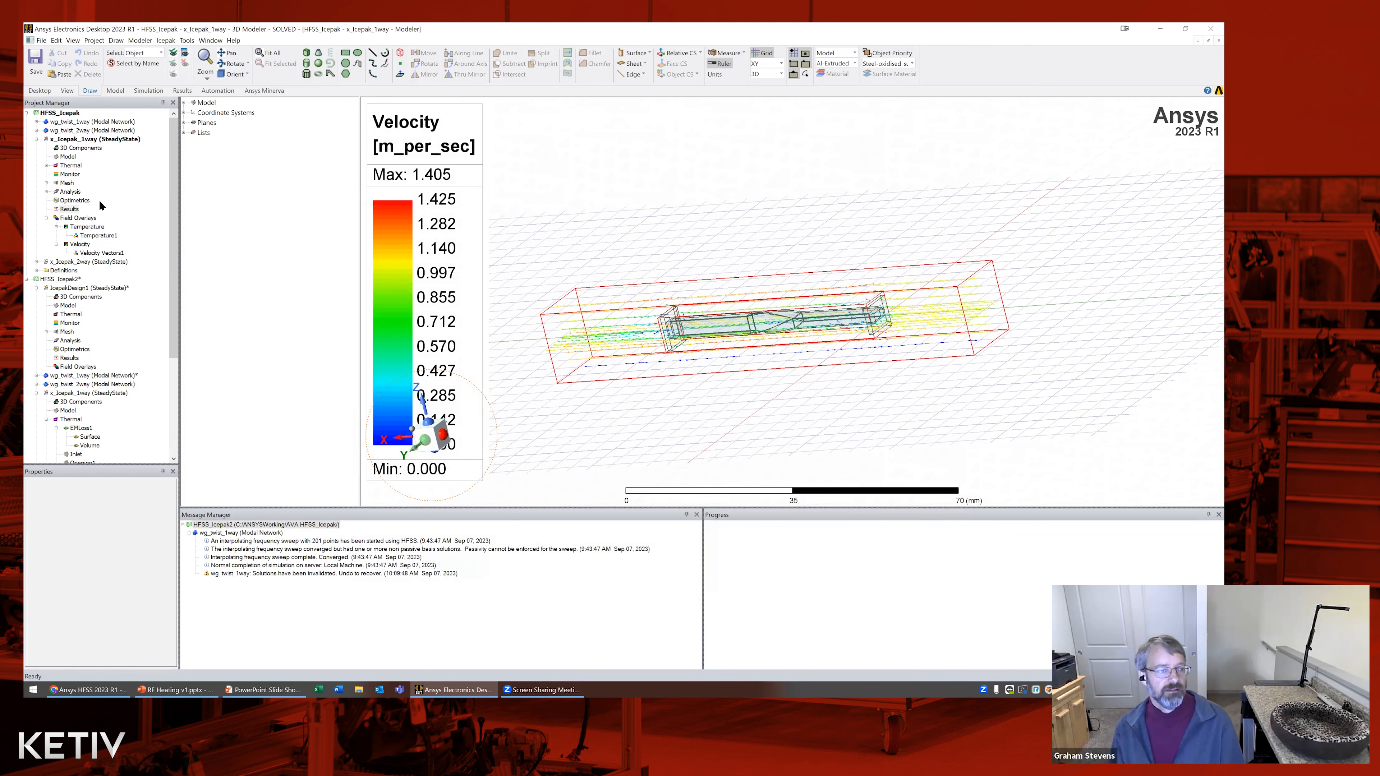
Review the surface, volume and total losses in Output Variables Table 2 of the wg_twist_1way design, and close the table
{"action": "left_click", "coordinate": [36, 121]}
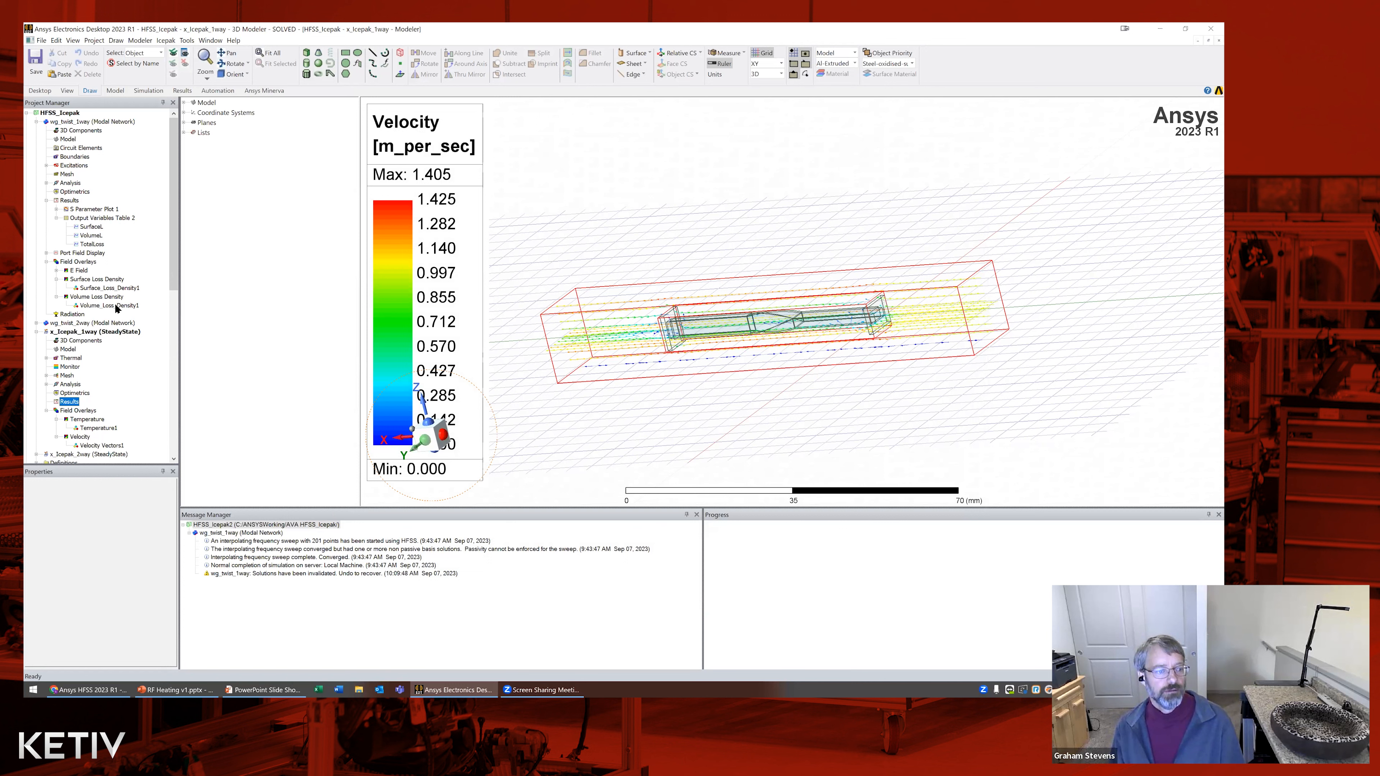
{"action": "double_click", "coordinate": [82, 218]}
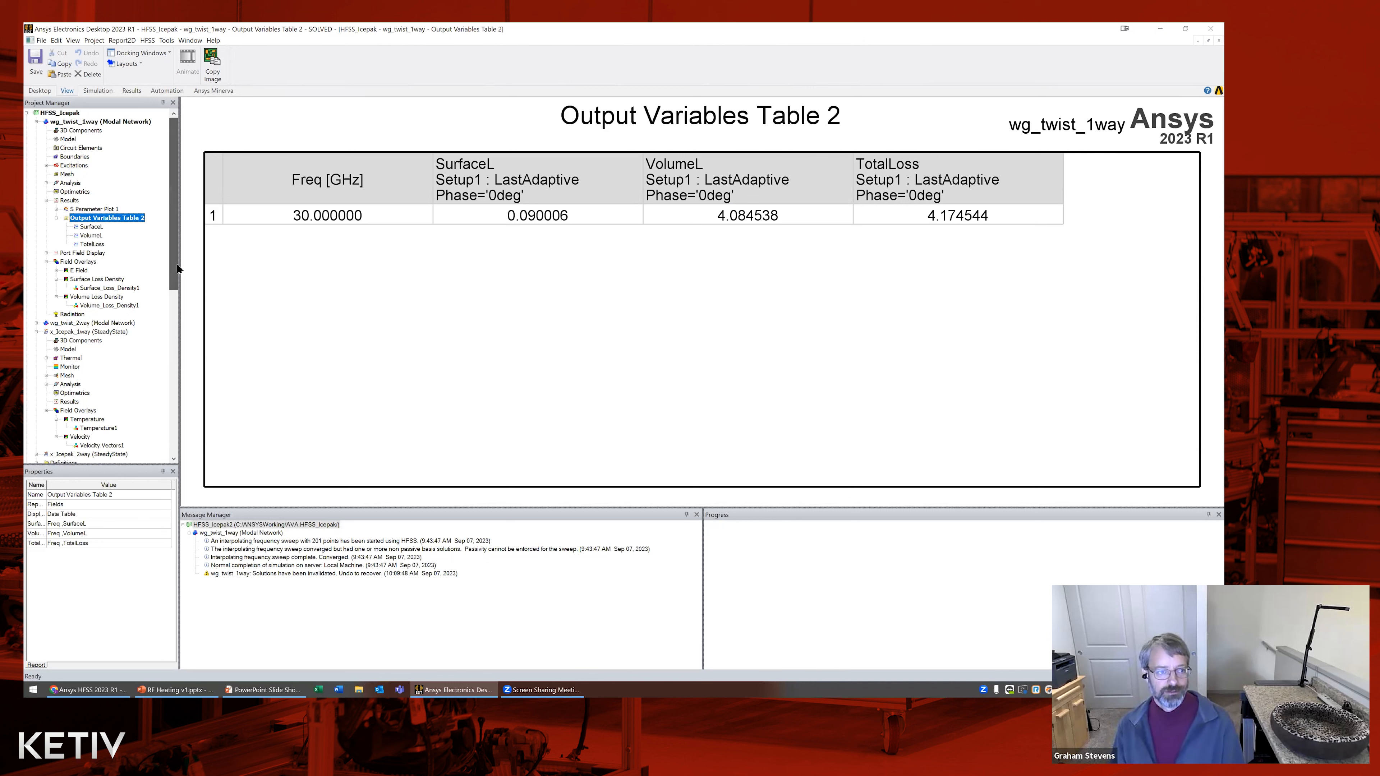
{"action": "mouse_move", "coordinate": [177, 268]}
{"action": "left_mouse_down"}
{"action": "mouse_move", "coordinate": [176, 293]}
{"action": "mouse_move", "coordinate": [181, 245]}
{"action": "left_mouse_up"}
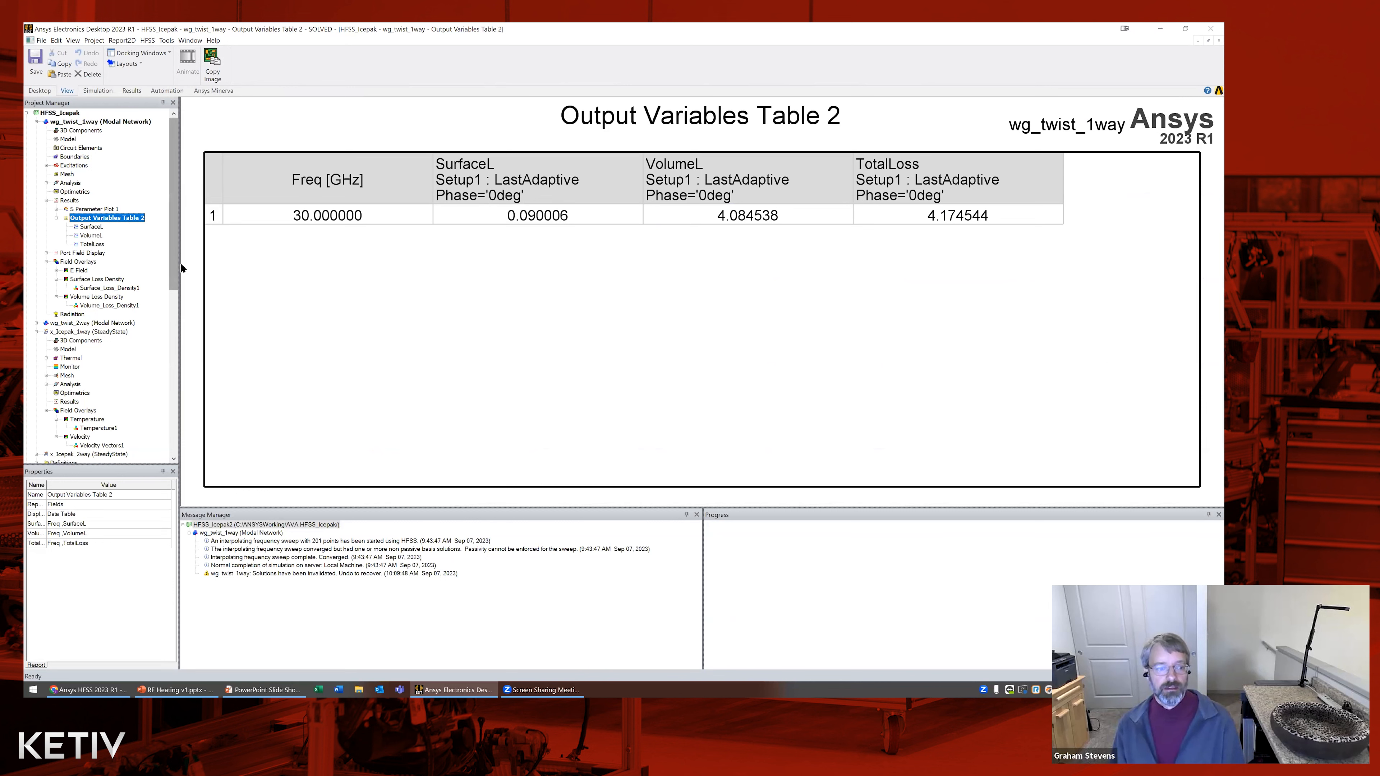
{"action": "left_click_drag", "start_coordinate": [181, 267], "coordinate": [192, 266]}
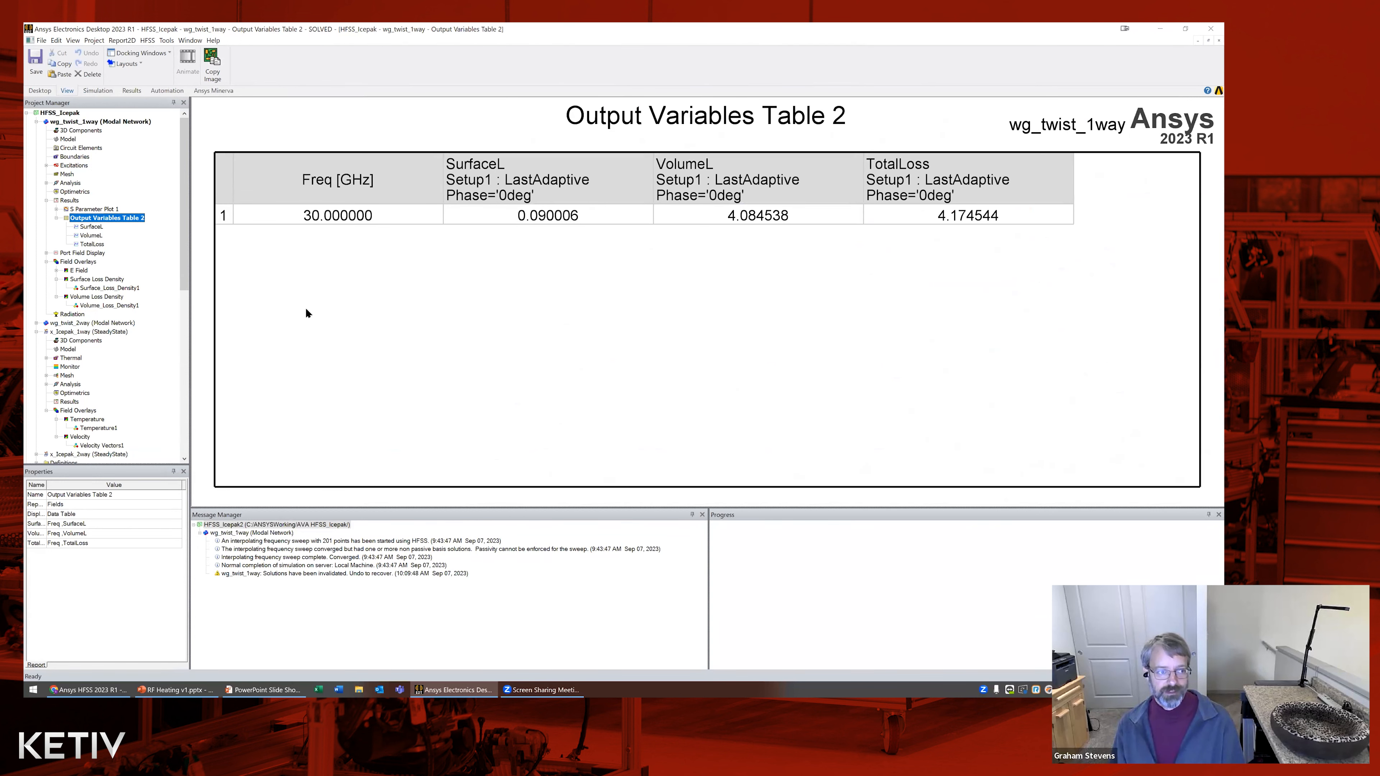
{"action": "left_click_drag", "start_coordinate": [179, 276], "coordinate": [191, 336]}
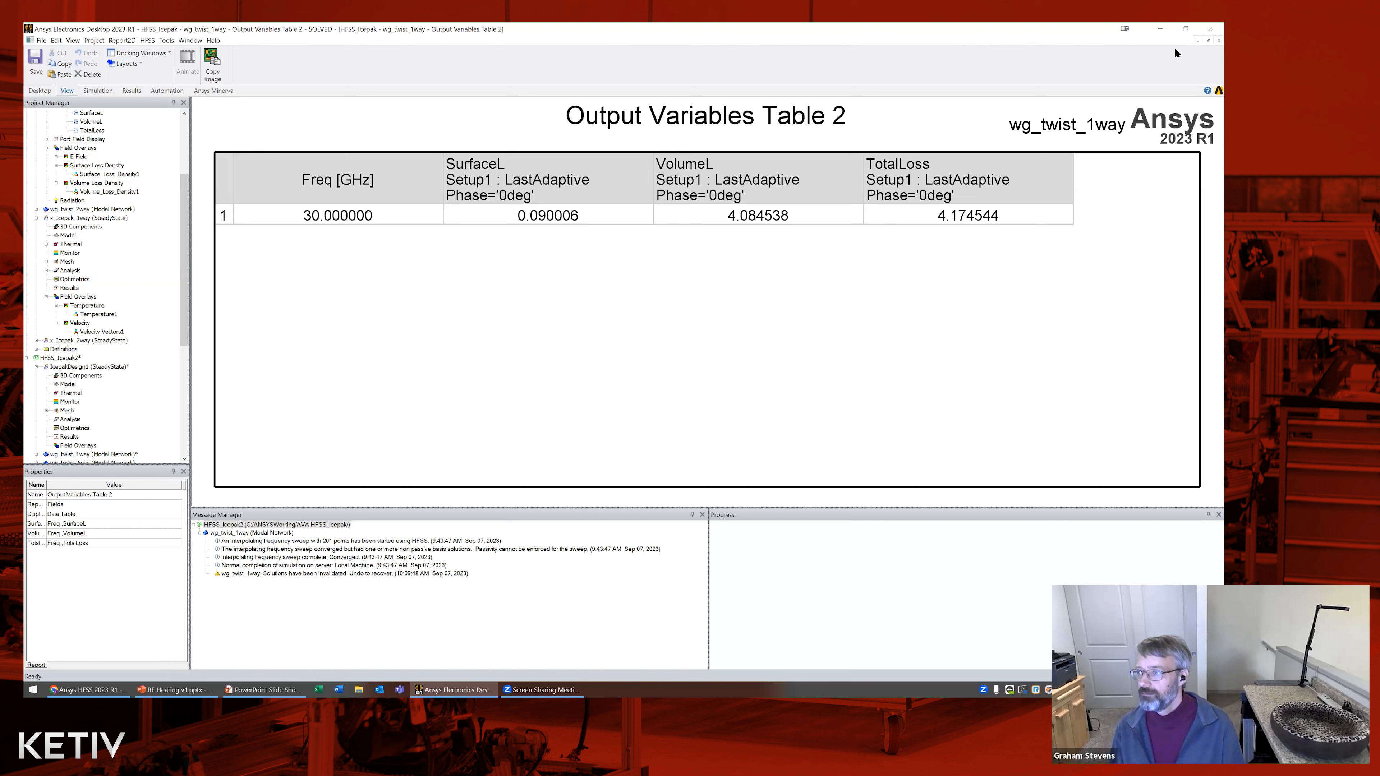
{"action": "left_click", "coordinate": [1210, 40]}
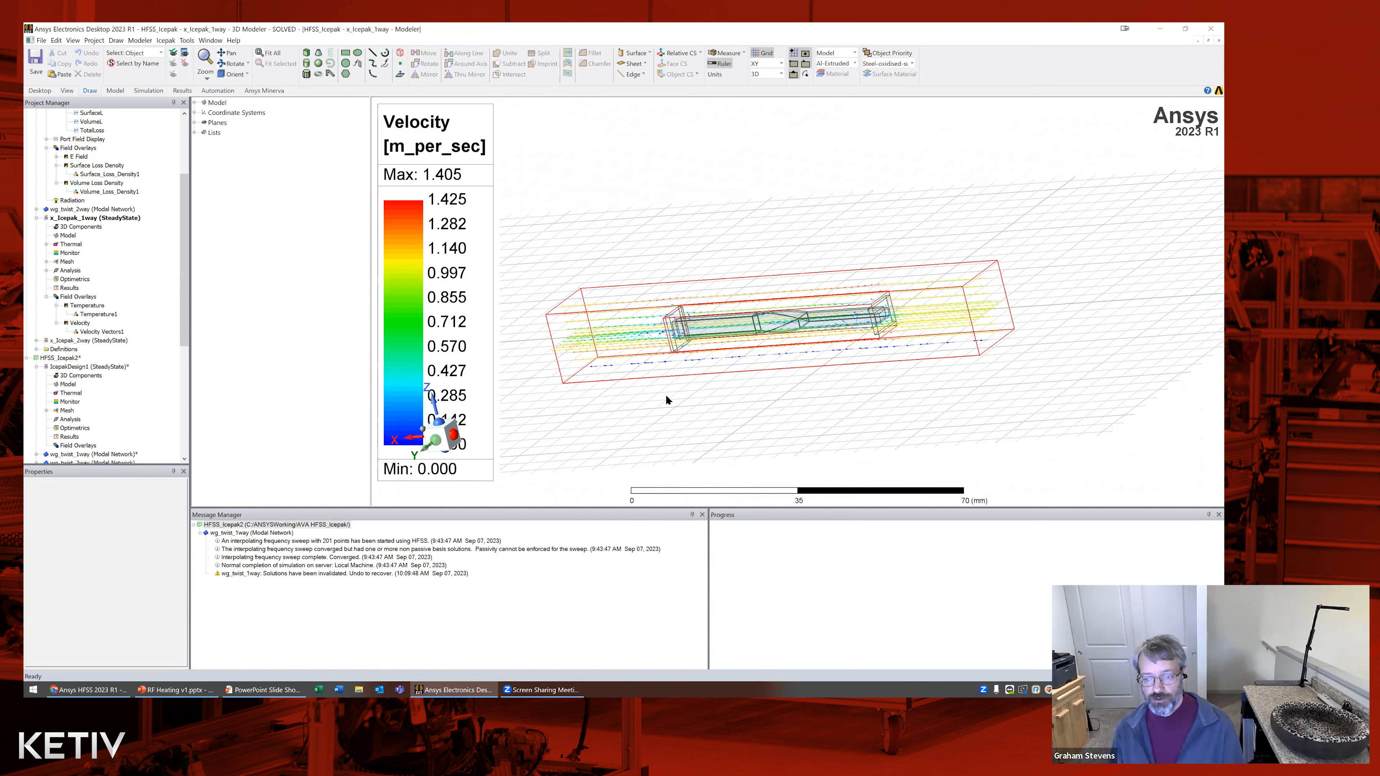
{"action": "left_click_drag", "start_coordinate": [183, 298], "coordinate": [184, 240]}
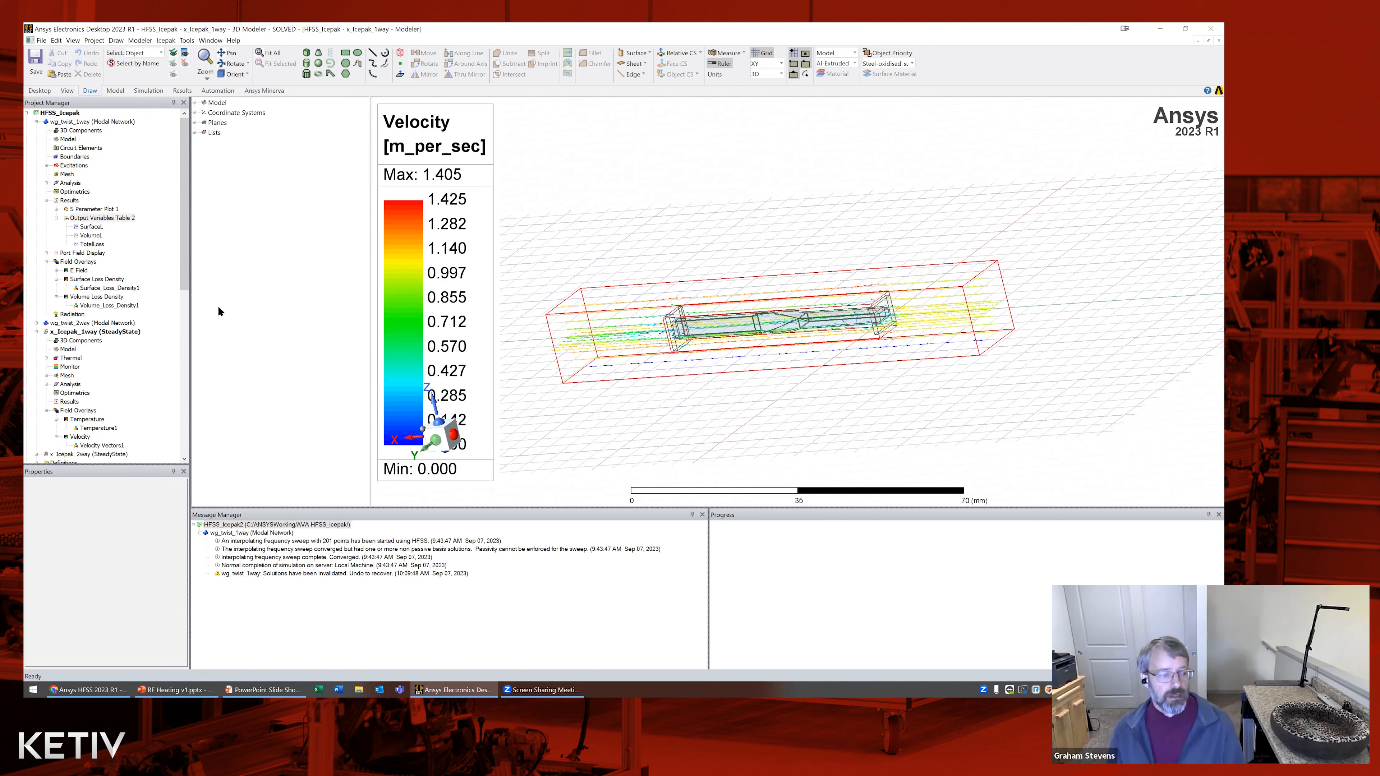
{"action": "left_click_drag", "start_coordinate": [186, 265], "coordinate": [187, 368]}
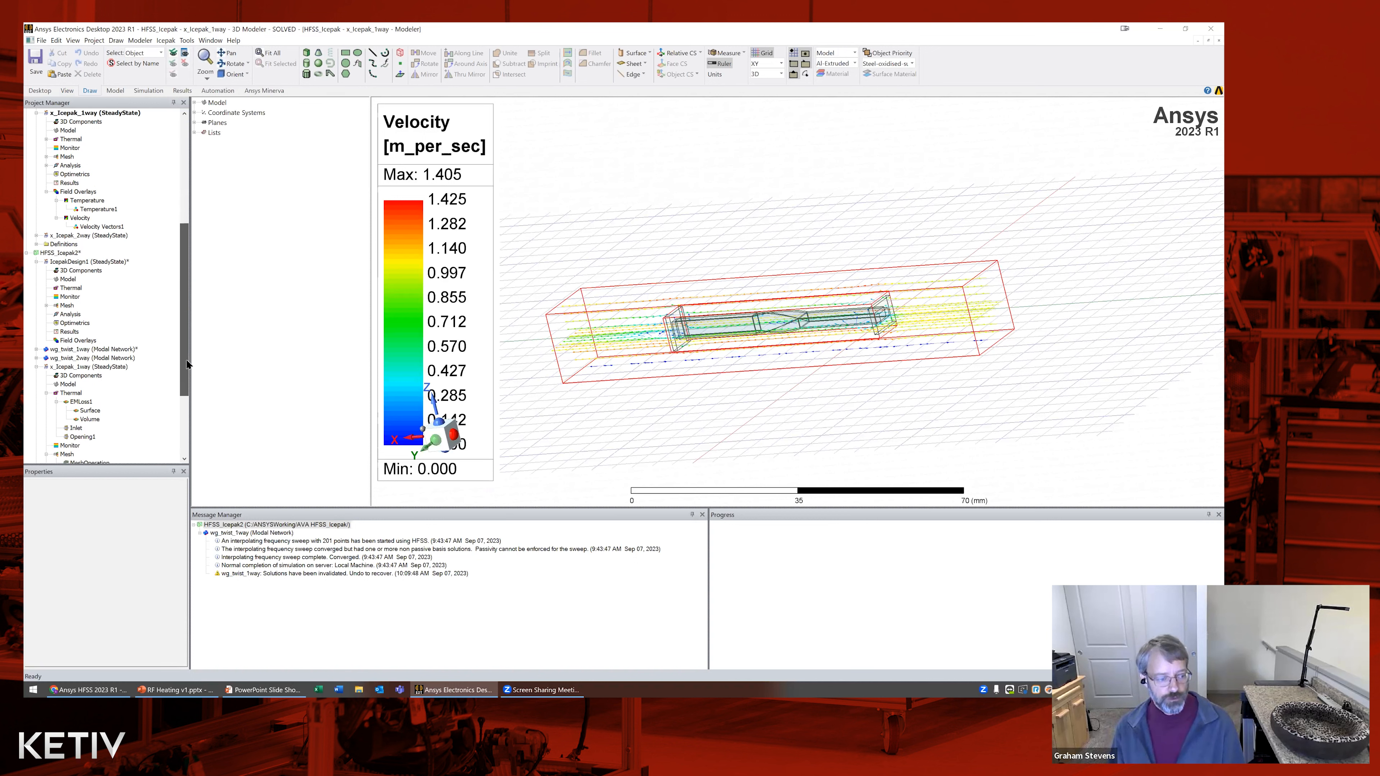
{"action": "left_click", "coordinate": [65, 351]}
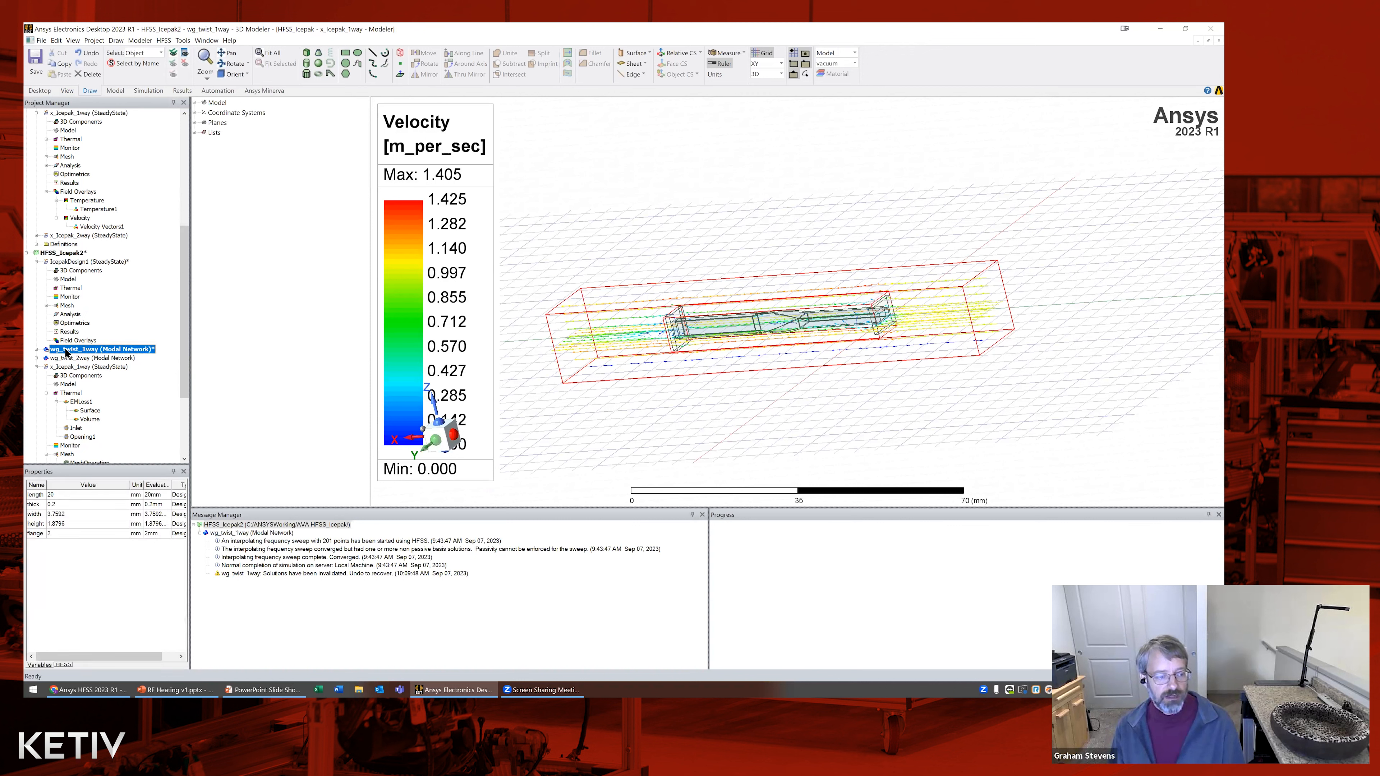
{"action": "right_click", "coordinate": [66, 350]}
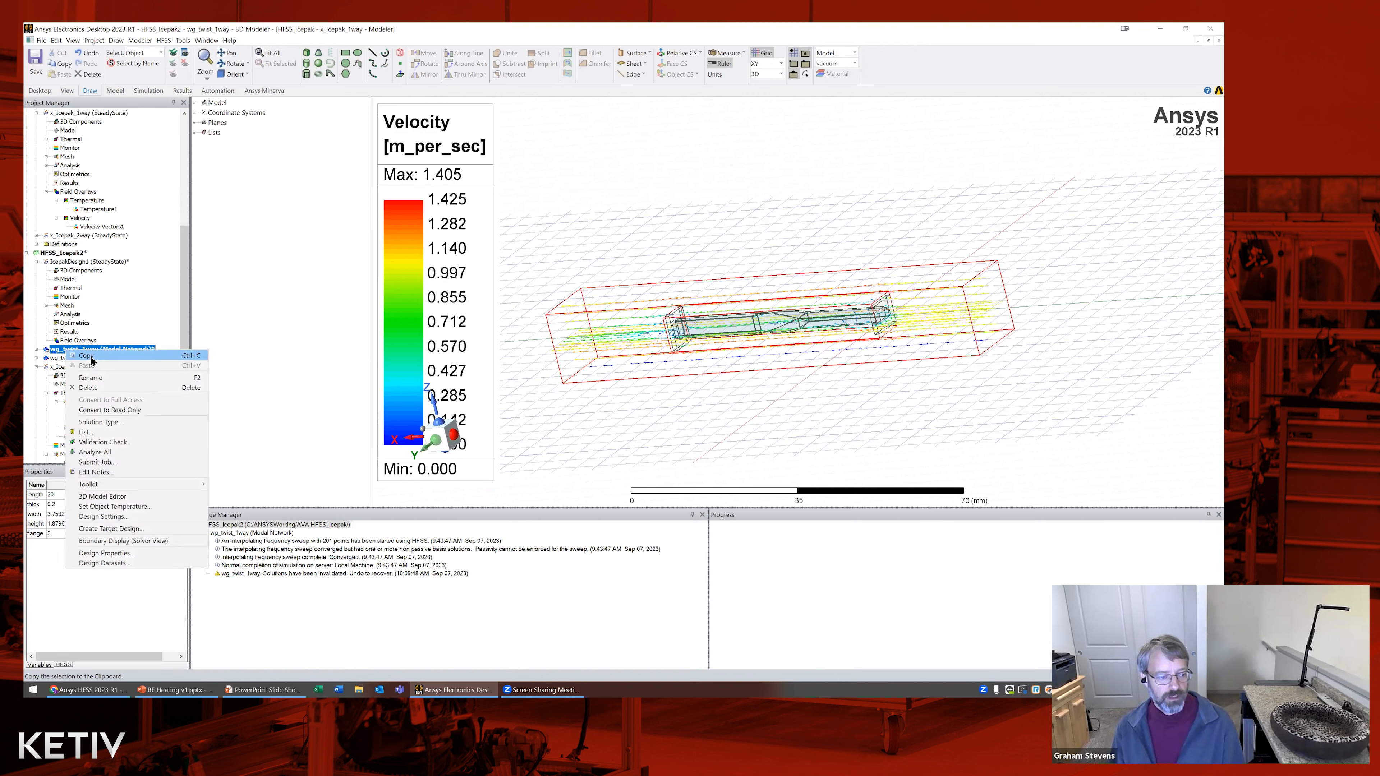
{"action": "left_click", "coordinate": [91, 321]}
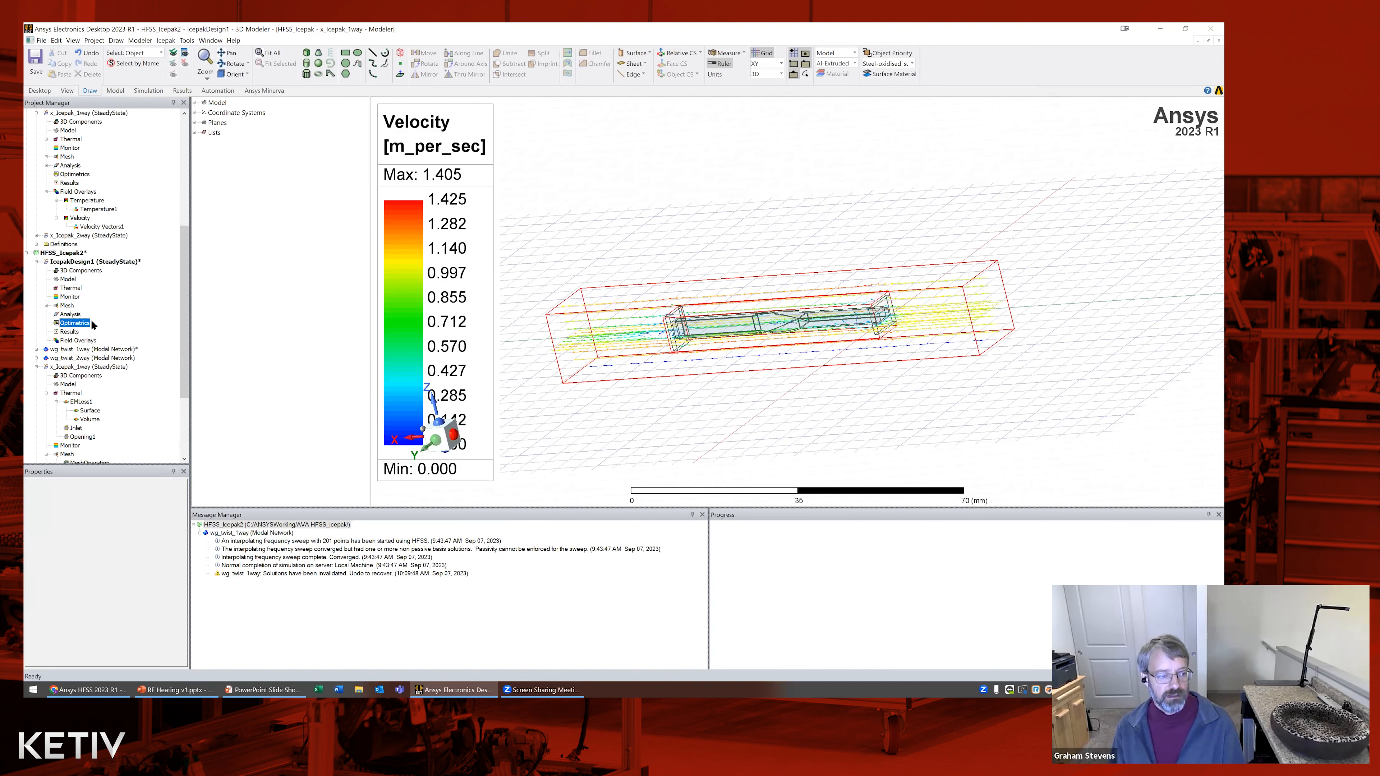
{"action": "right_click", "coordinate": [61, 254]}
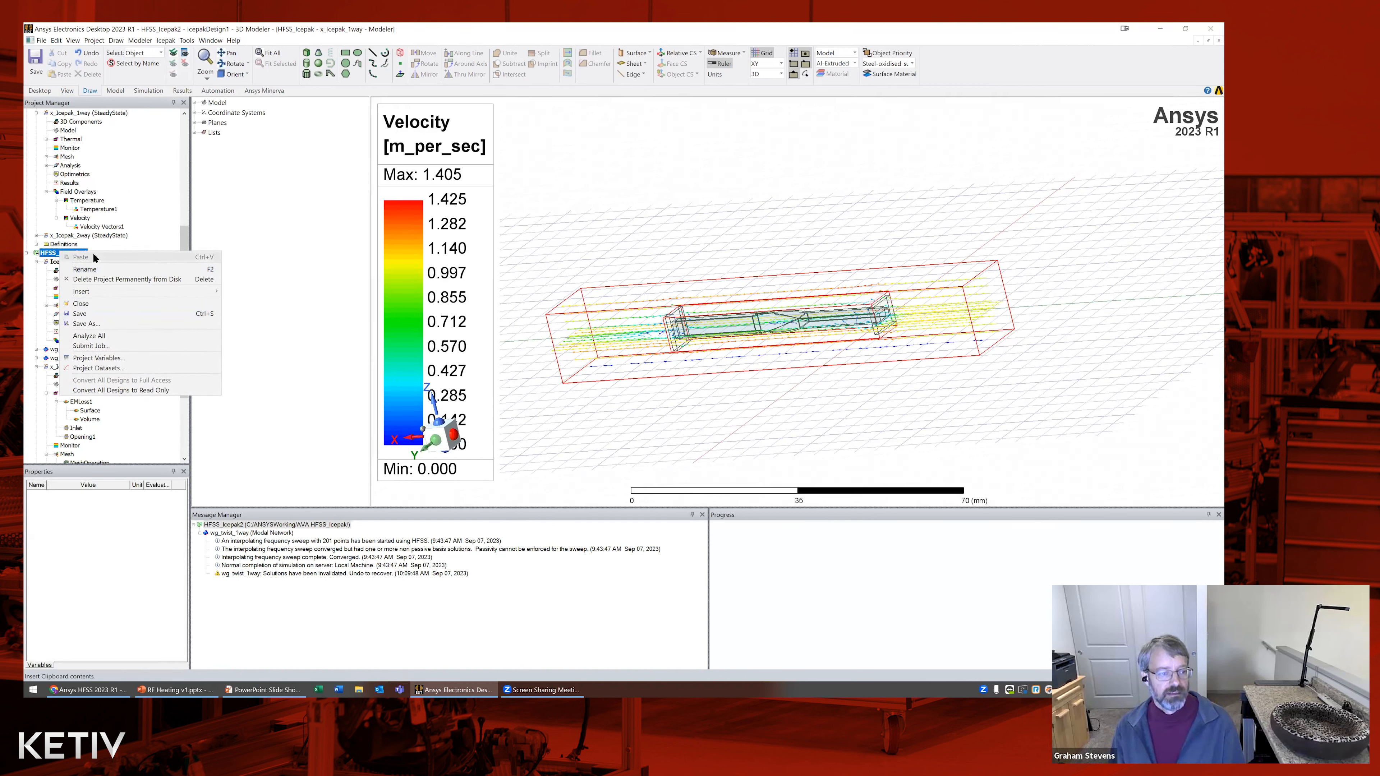
{"action": "left_click", "coordinate": [114, 246]}
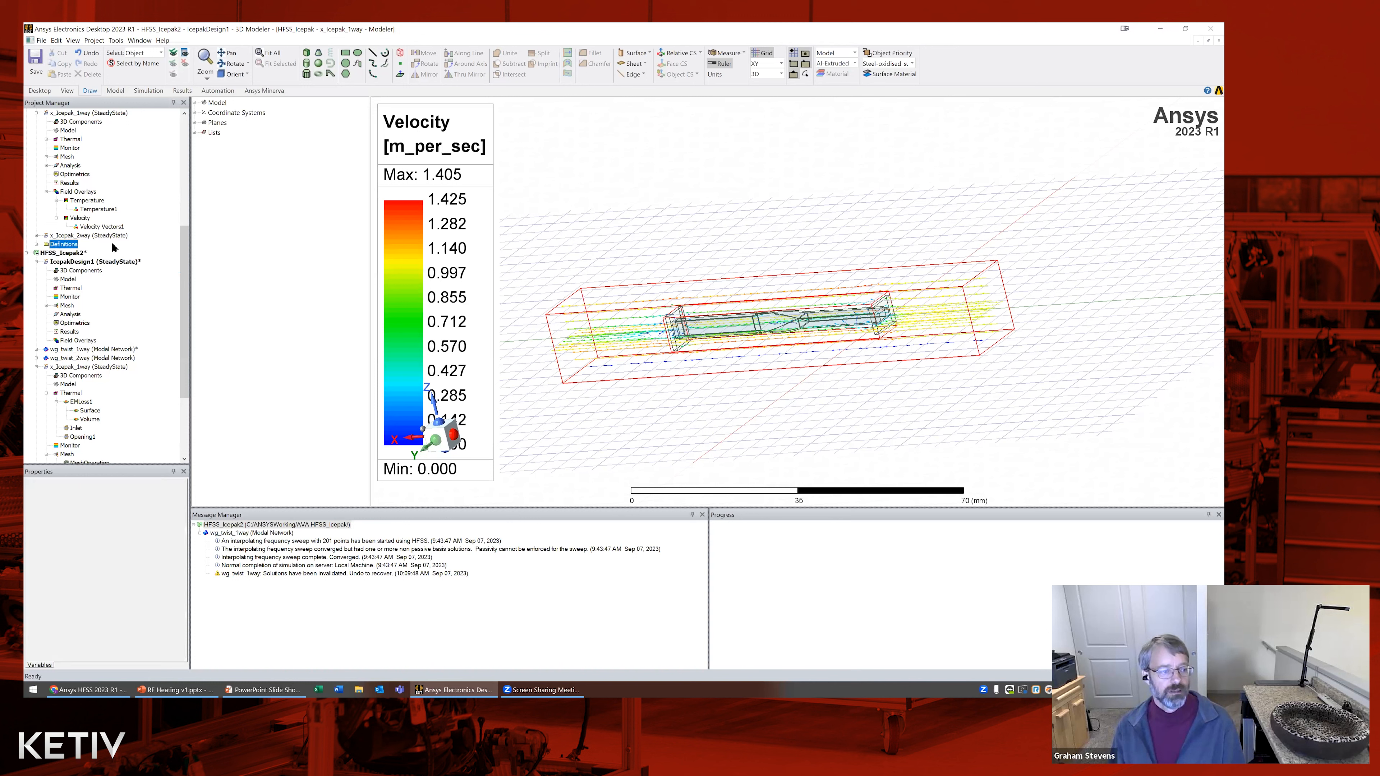
Open the wg_twist_2way HFSS design in the HFSS_Icepak2 project and expand its project tree
{"action": "left_click", "coordinate": [80, 359]}
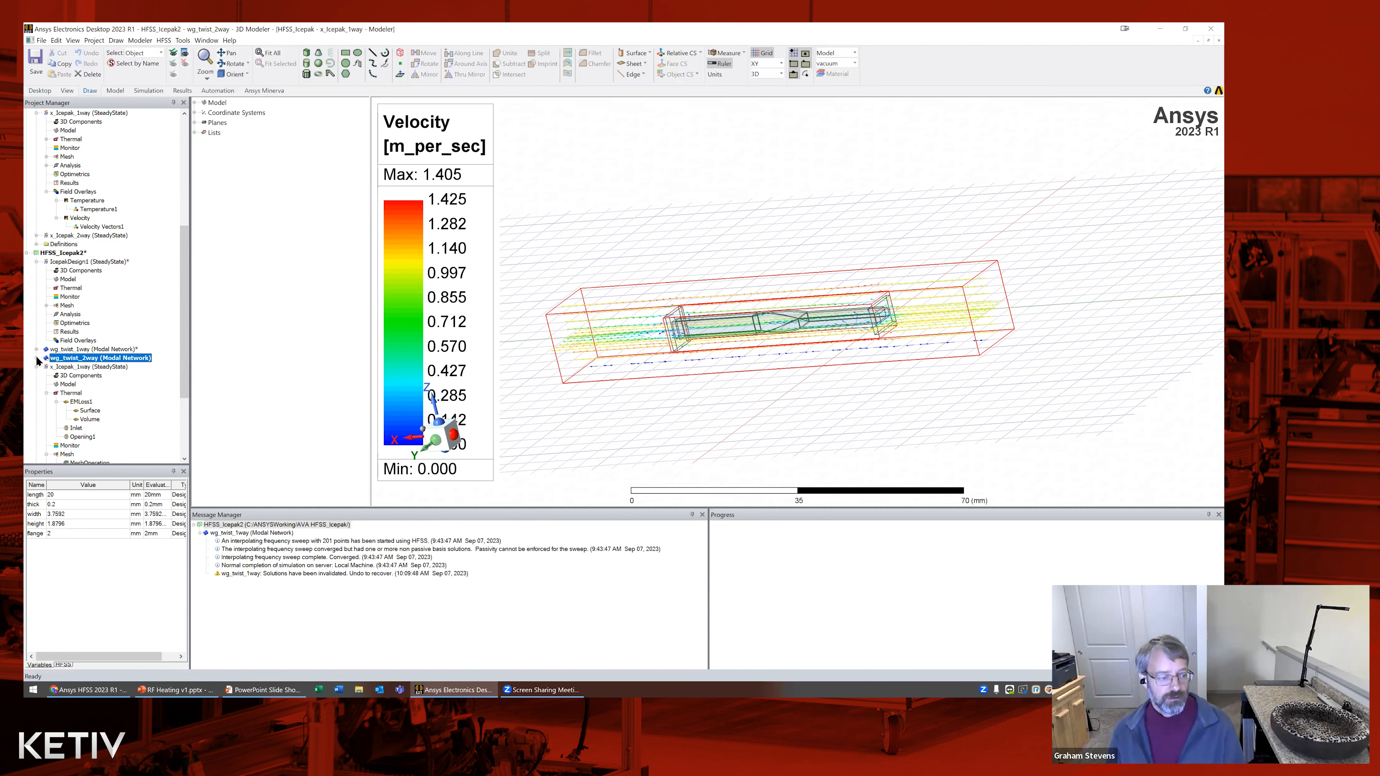
{"action": "left_click", "coordinate": [37, 358]}
{"action": "double_click", "coordinate": [78, 352]}
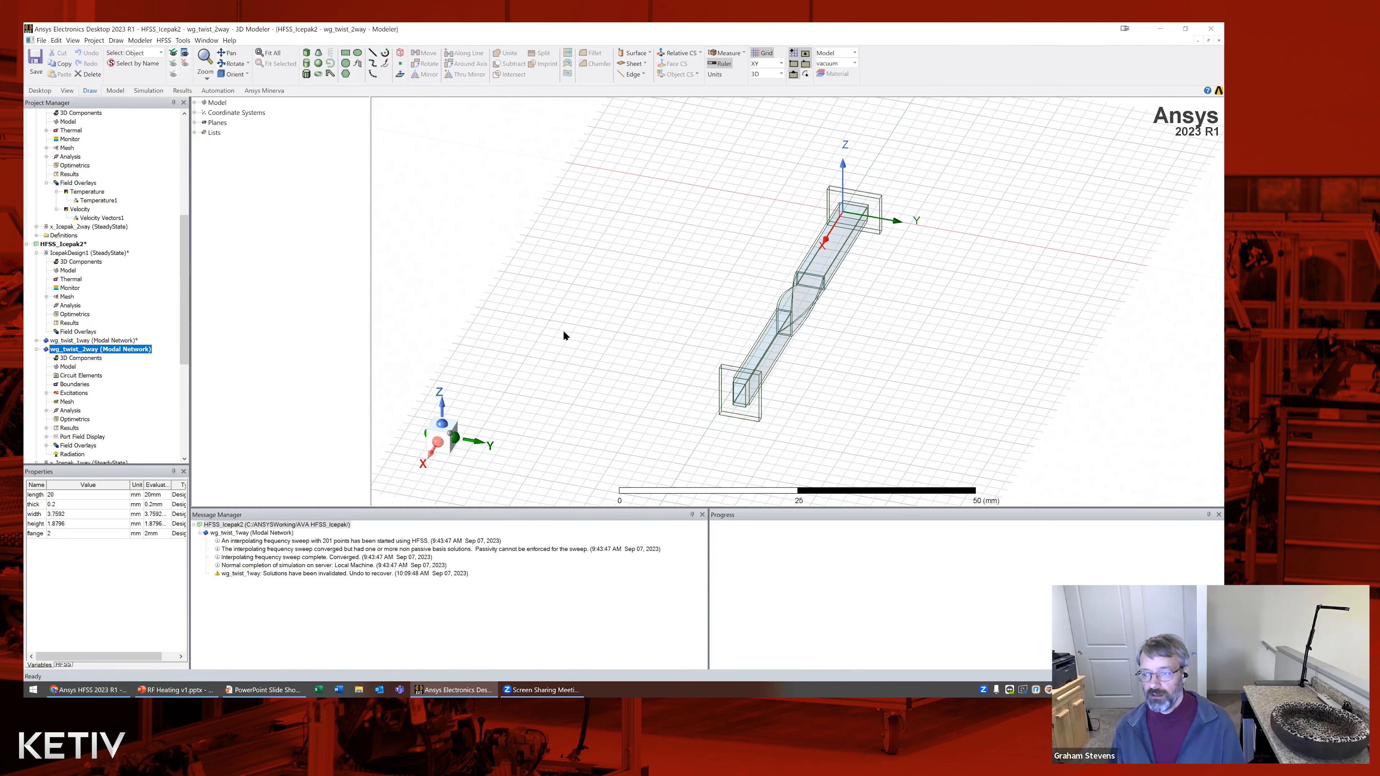
{"action": "middle_click_drag", "start_coordinate": [542, 344], "coordinate": [517, 283]}
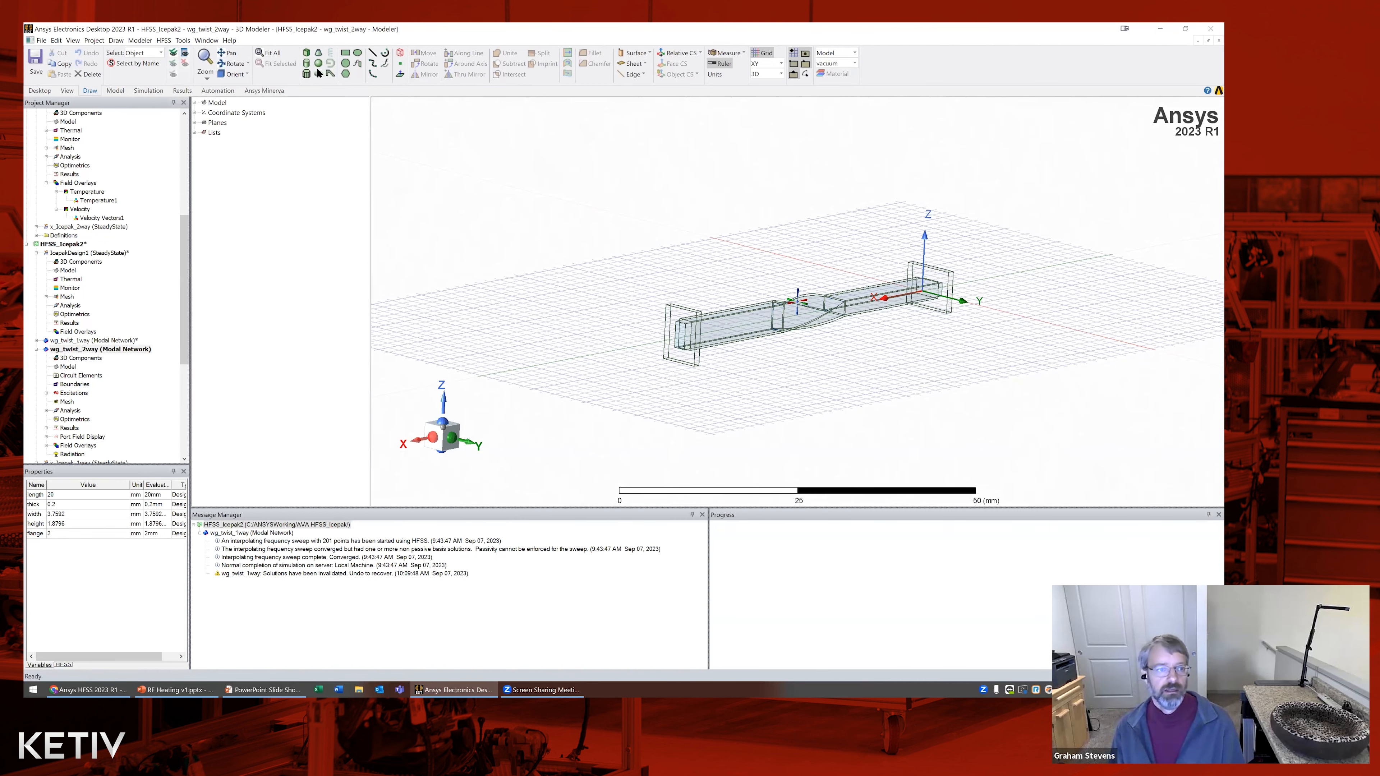
Expand the model's solids to list the objects under the Aluminum T4 On and FR4_epoxy_On materials
{"action": "left_click", "coordinate": [194, 103]}
{"action": "left_click", "coordinate": [204, 112]}
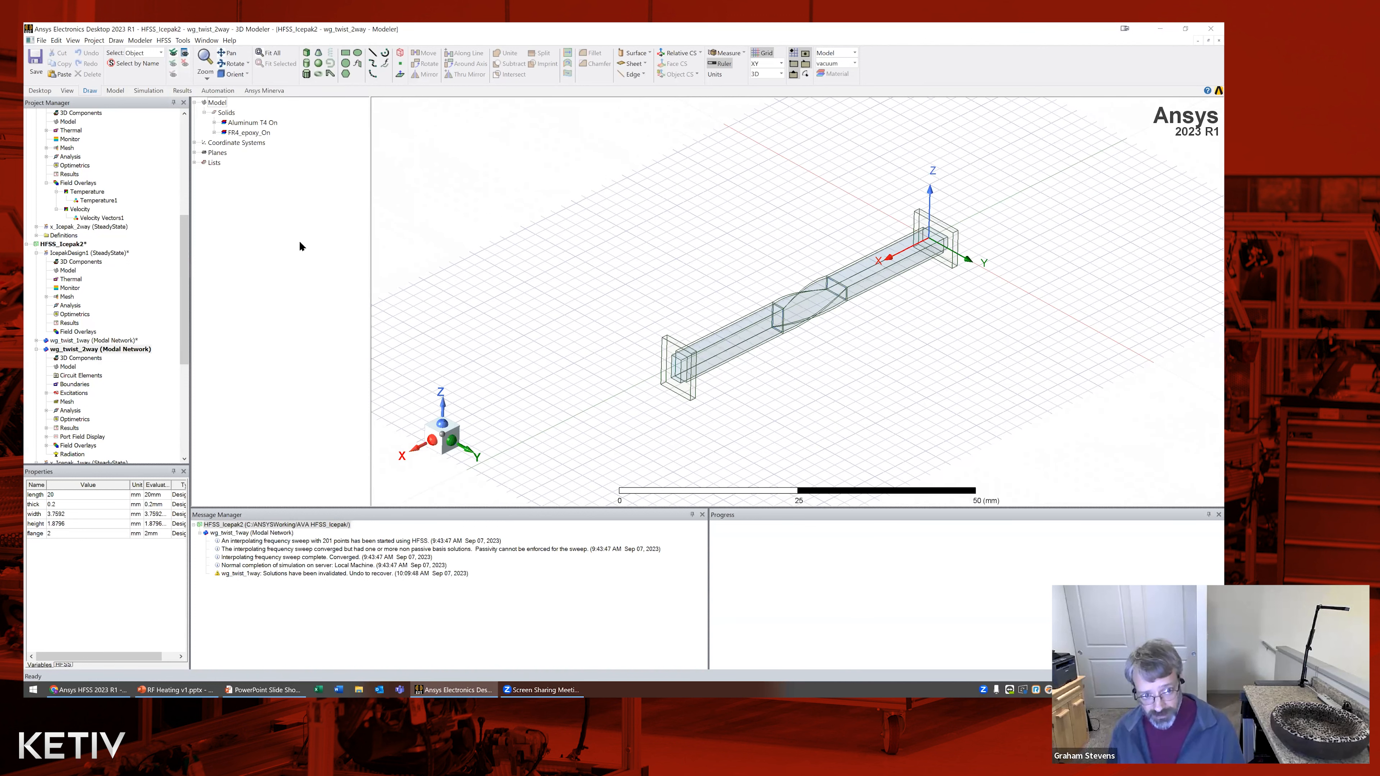
{"action": "left_click", "coordinate": [214, 122]}
{"action": "left_click", "coordinate": [214, 143]}
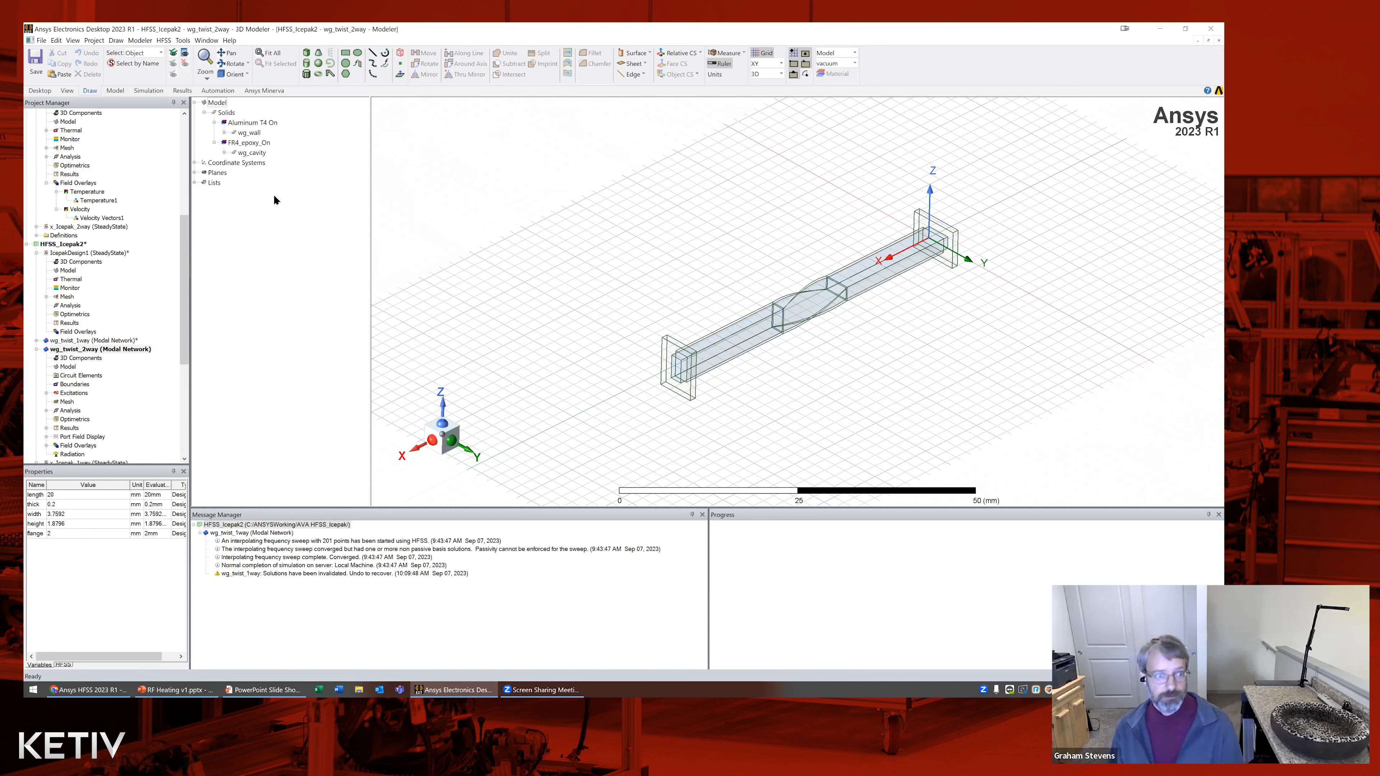
Open the Aluminum T4 On material definition and show all its electromagnetic, thermal and structural properties alongside the material list's thermal modifier entry
{"action": "right_click", "coordinate": [250, 126]}
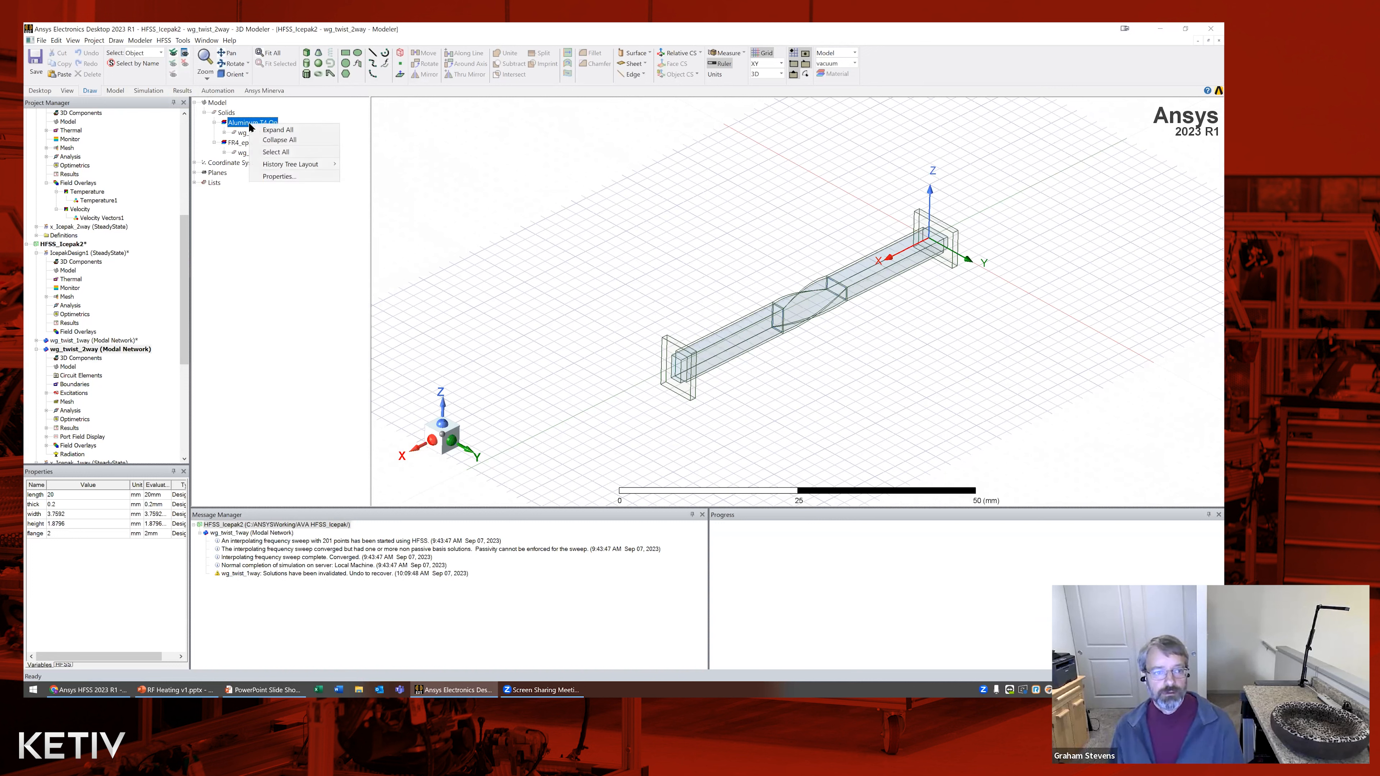
{"action": "left_click", "coordinate": [277, 176]}
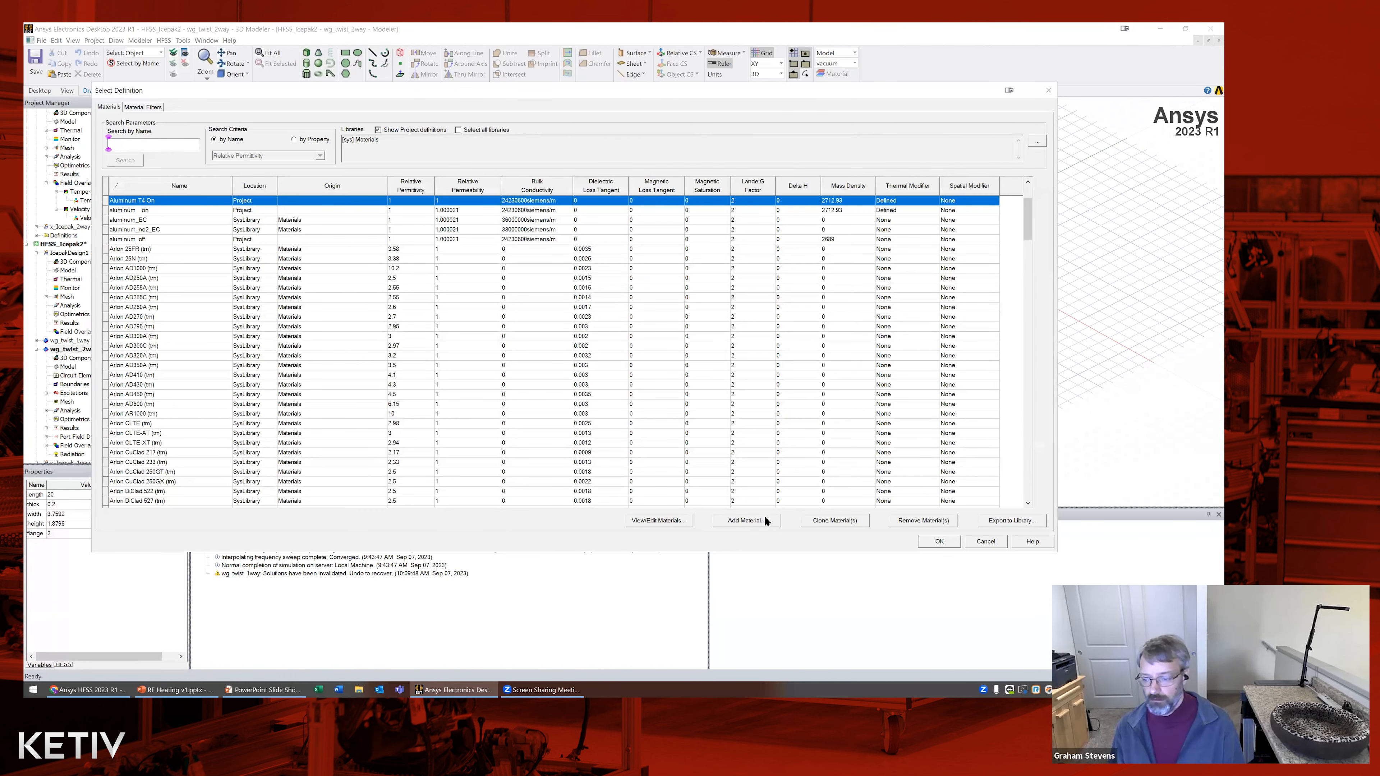
{"action": "left_click", "coordinate": [656, 519]}
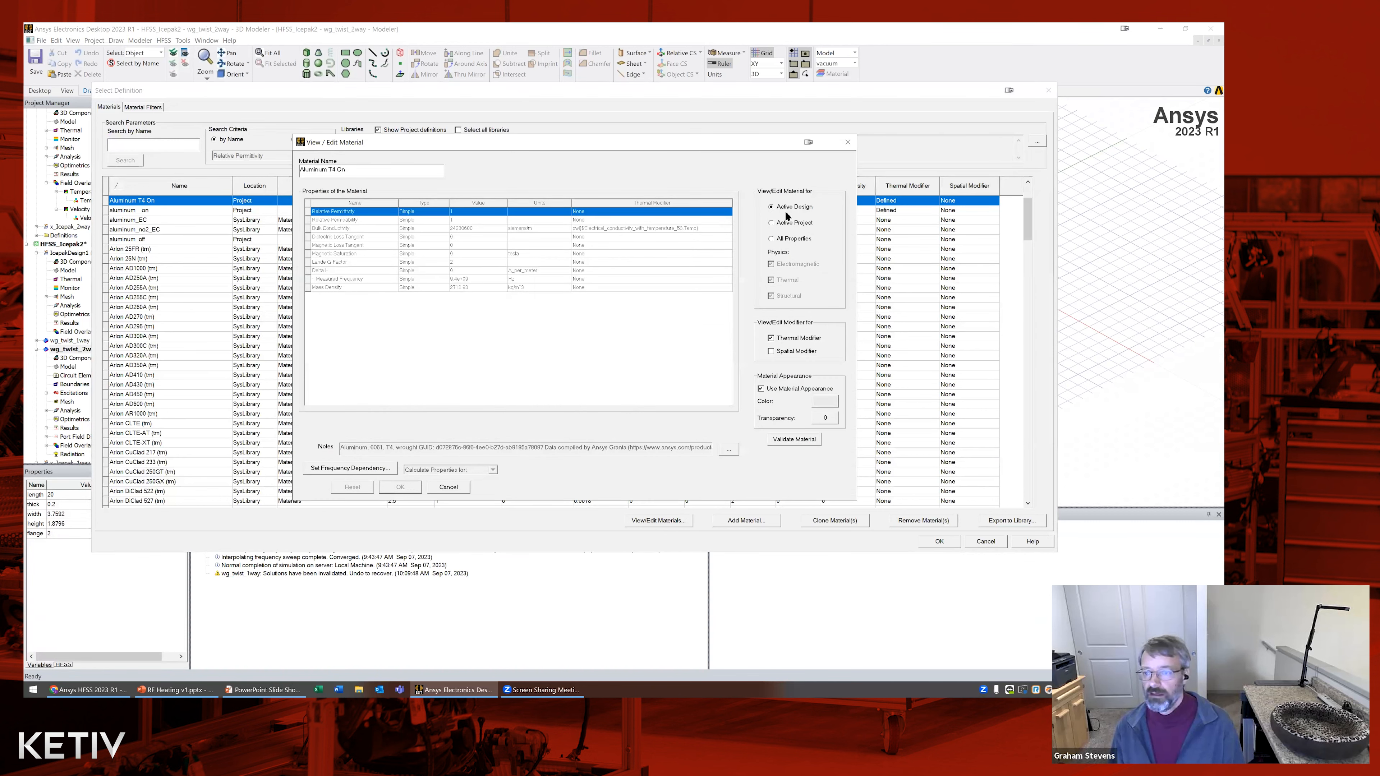
{"action": "left_click", "coordinate": [772, 240]}
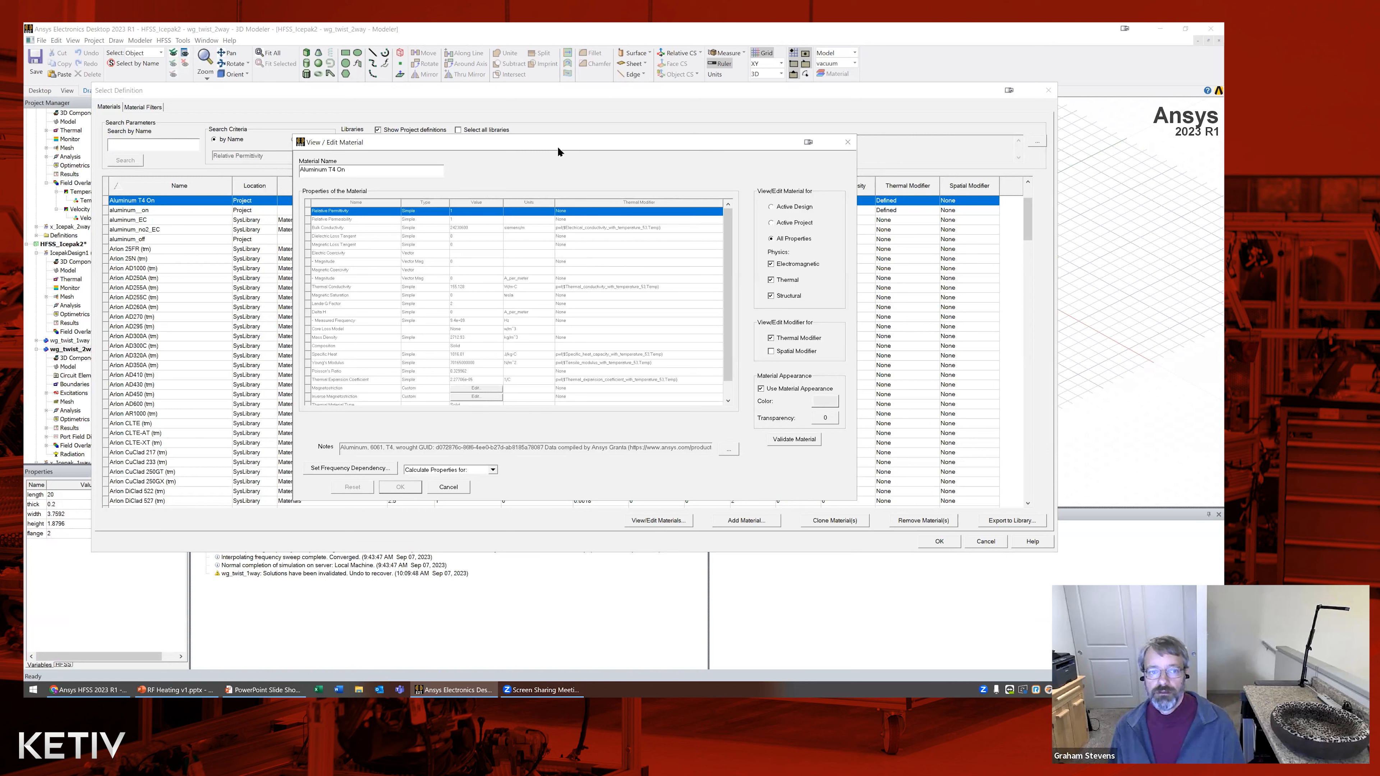
{"action": "left_click_drag", "start_coordinate": [557, 146], "coordinate": [606, 152]}
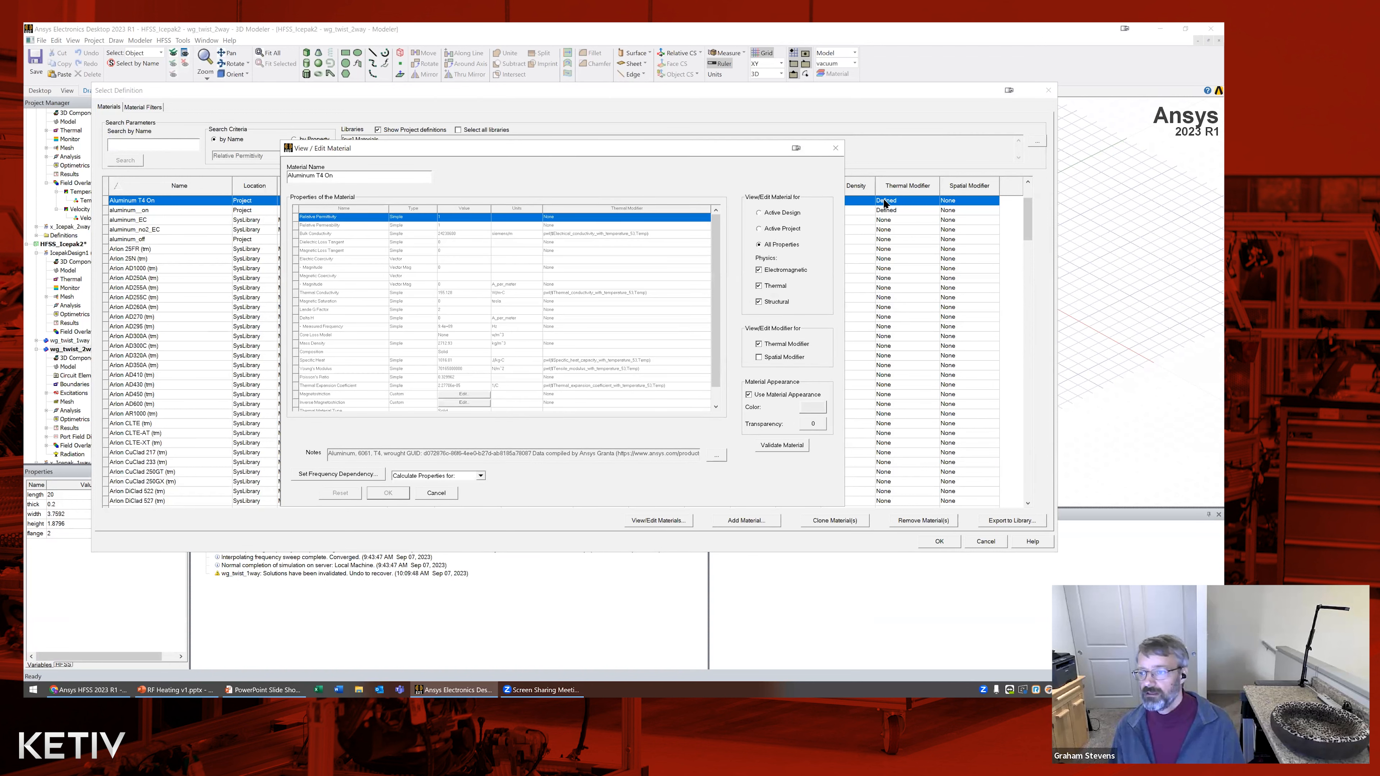
{"action": "left_click_drag", "start_coordinate": [731, 148], "coordinate": [733, 285]}
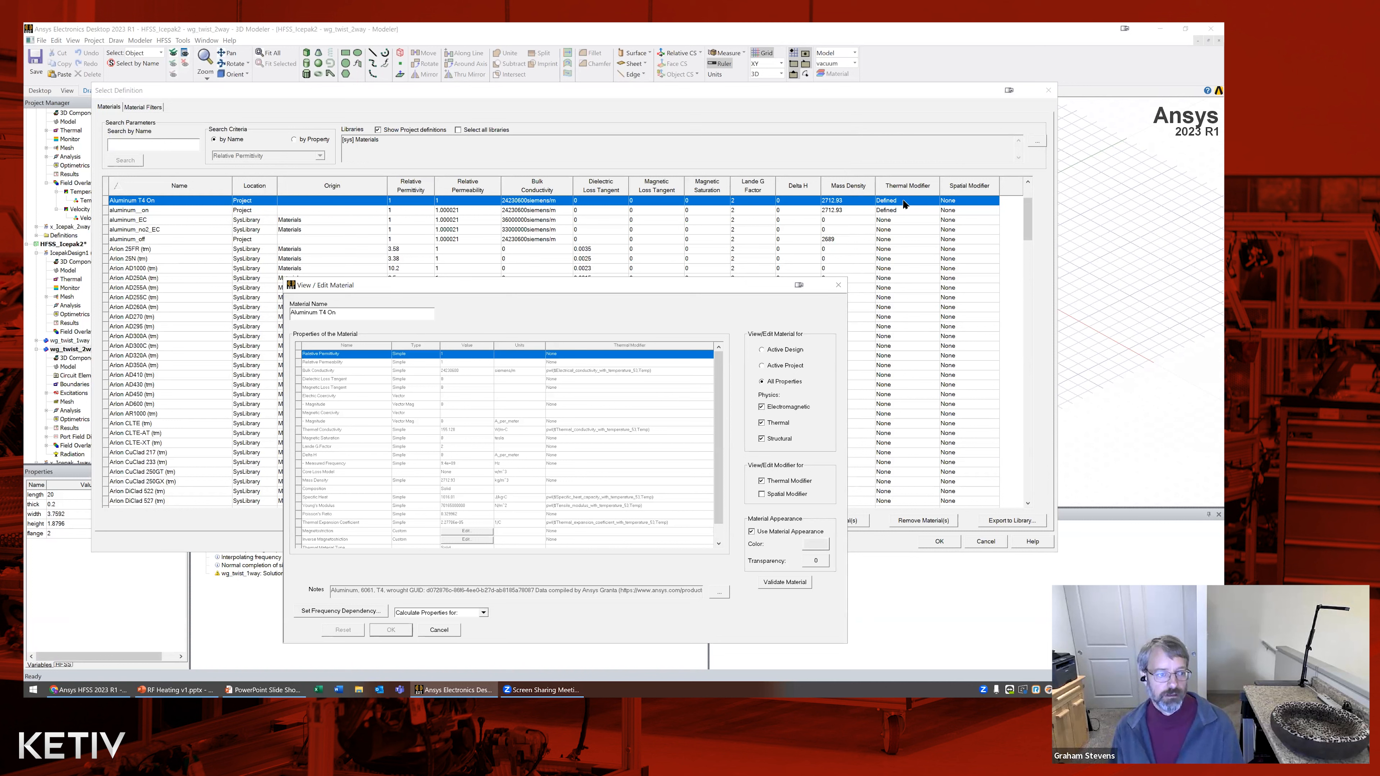
{"action": "left_click_drag", "start_coordinate": [679, 287], "coordinate": [687, 231]}
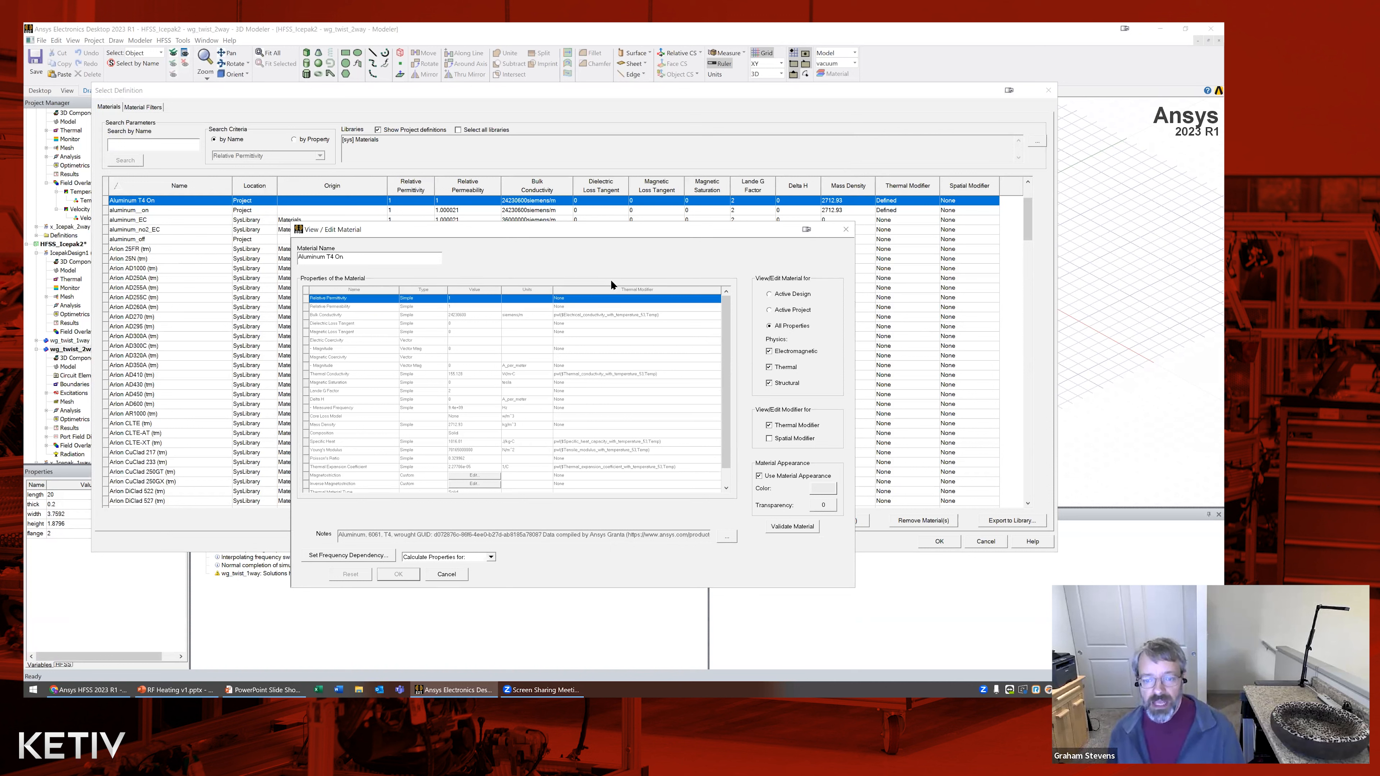
{"action": "left_click_drag", "start_coordinate": [618, 233], "coordinate": [621, 227]}
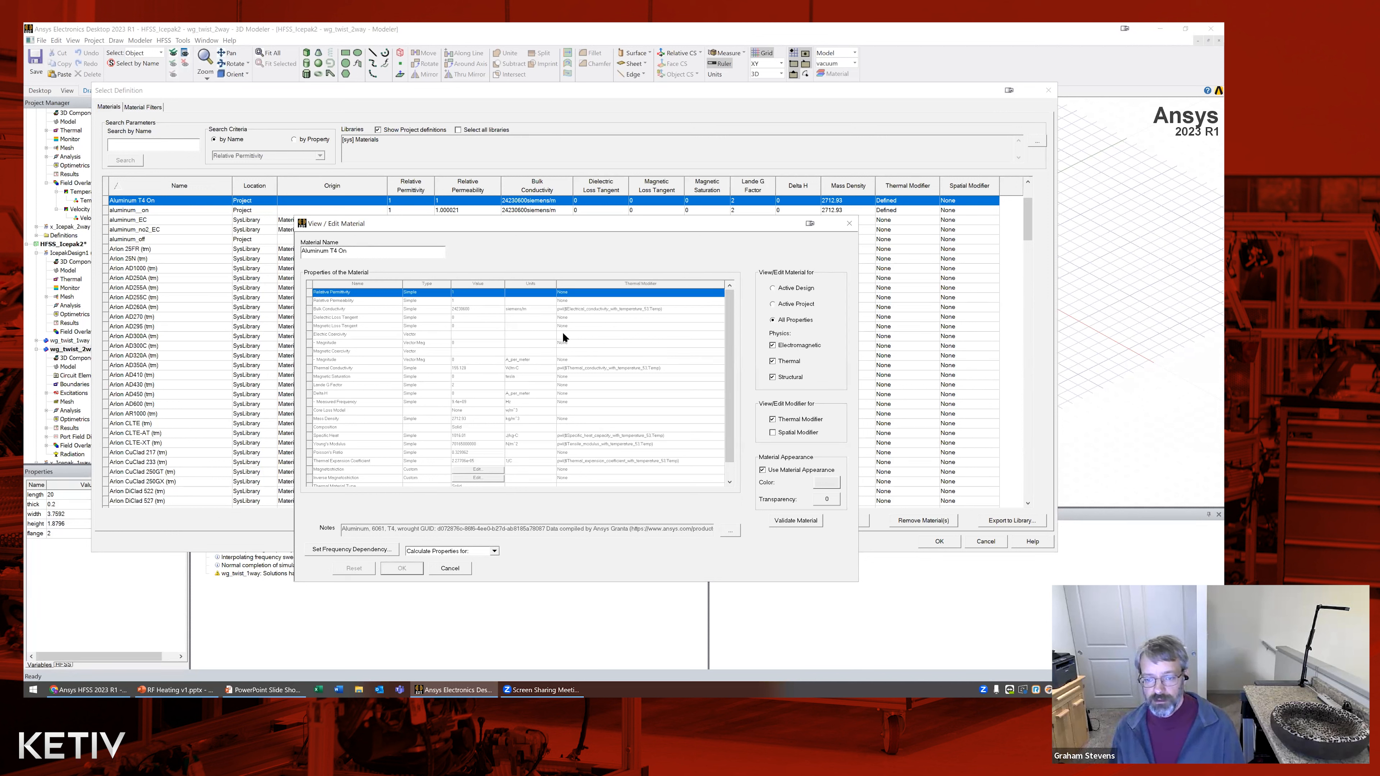
Inspect the thermal modifier options for the bulk conductivity of Aluminum T4 On, and leave the material definition without changes
{"action": "left_click", "coordinate": [564, 310]}
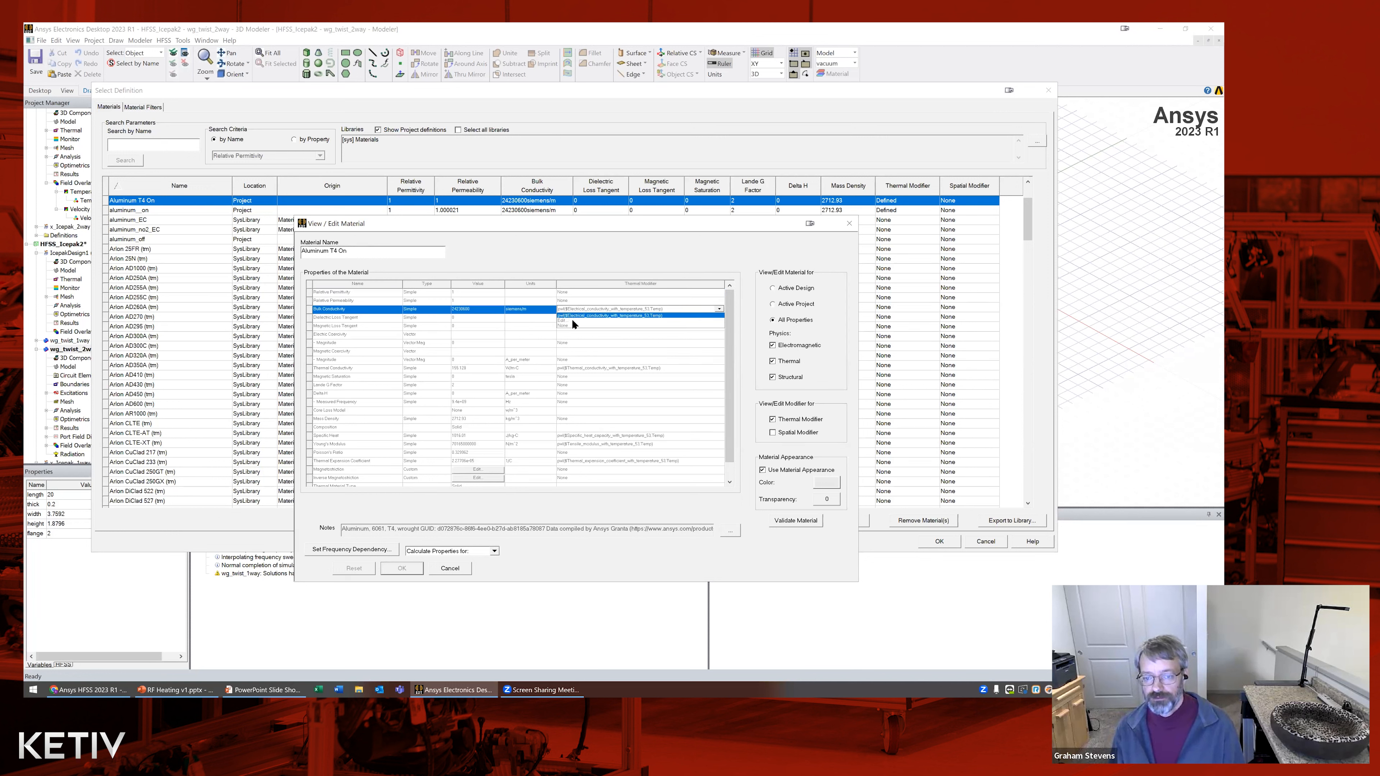
{"action": "left_click", "coordinate": [623, 287]}
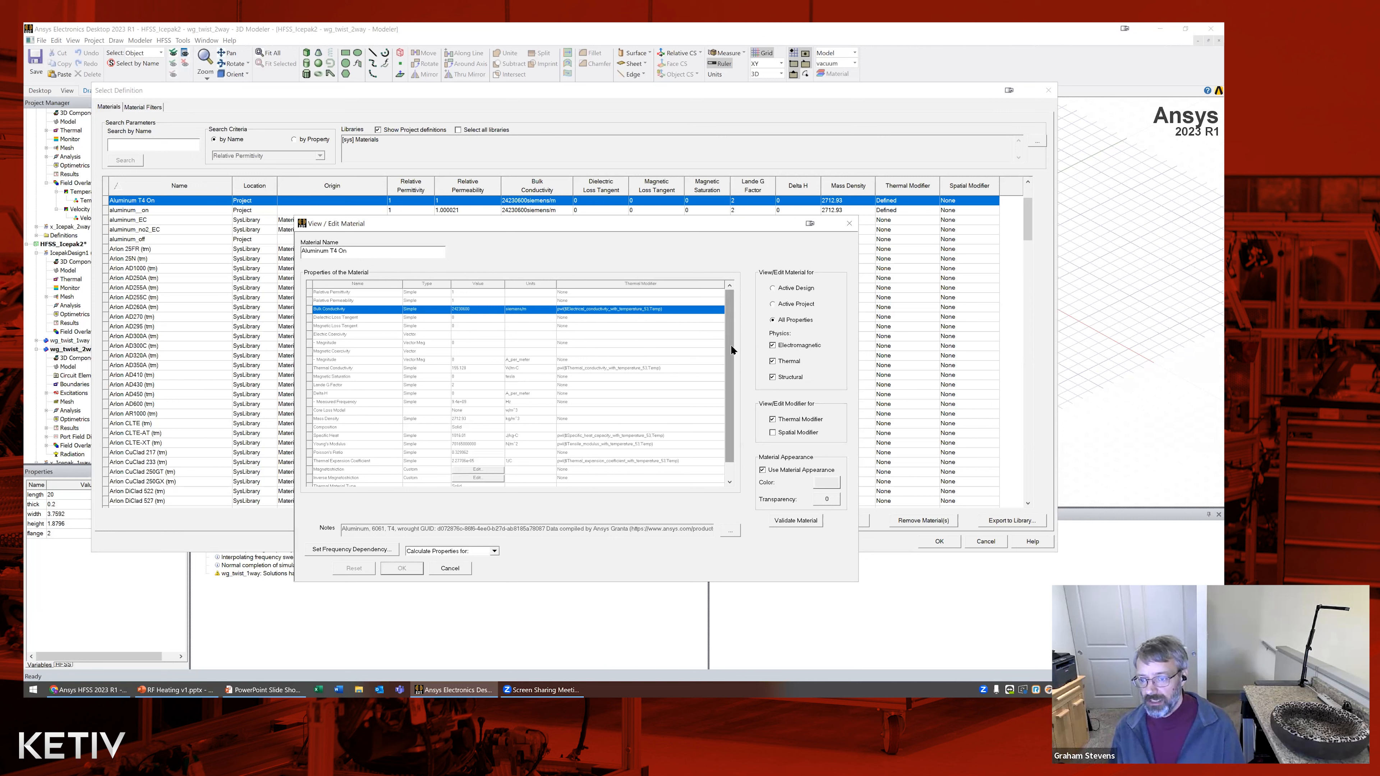
{"action": "left_click", "coordinate": [449, 568]}
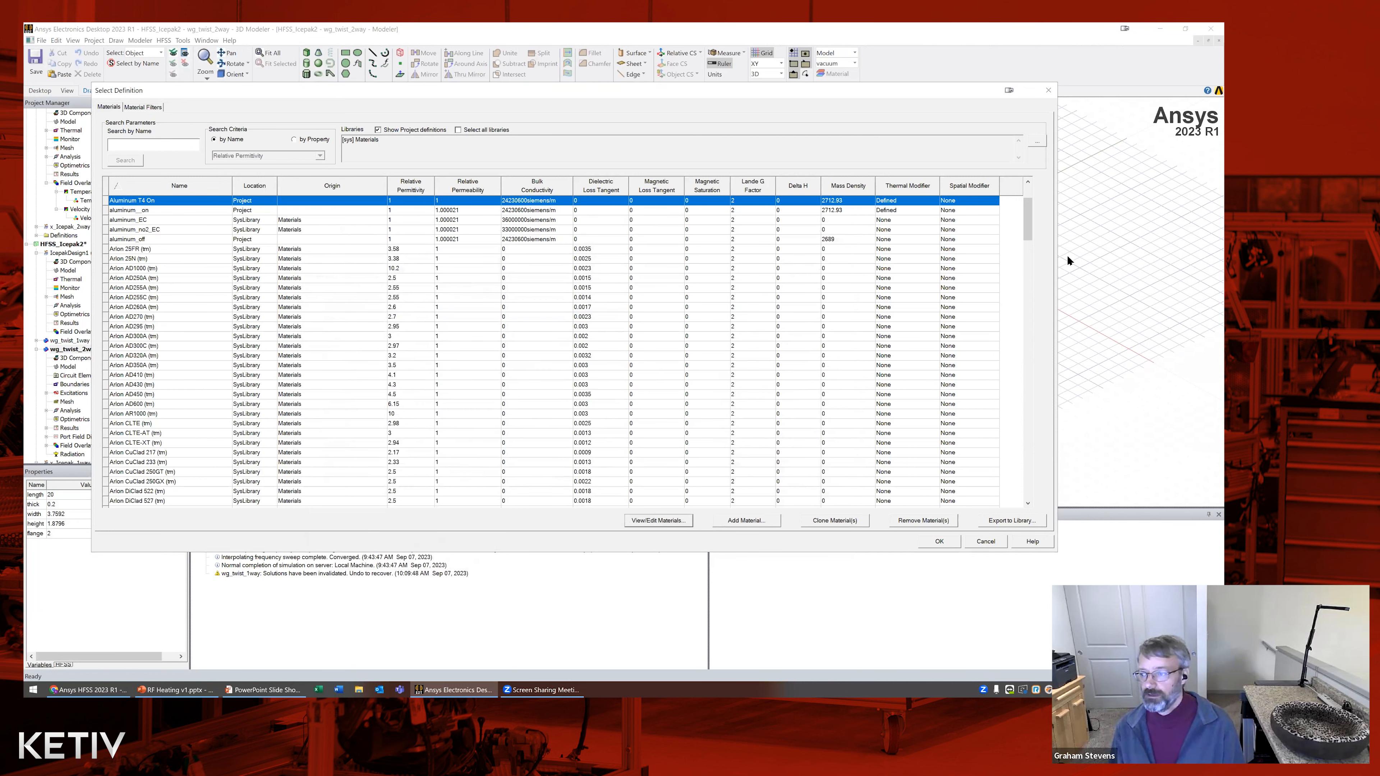
Review the list of available material libraries from the narrowed material selection dialog, keeping the current library selection
{"action": "left_click_drag", "start_coordinate": [1059, 261], "coordinate": [982, 274]}
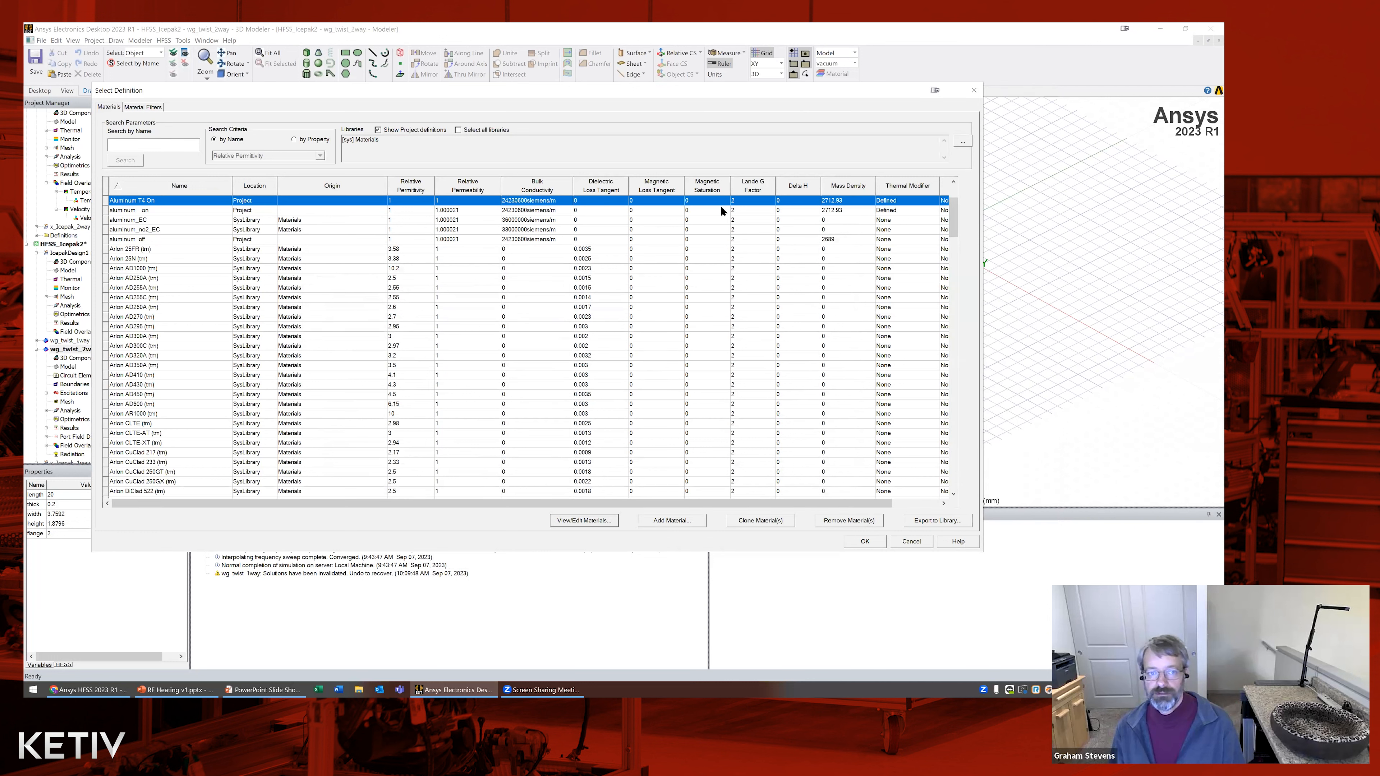
{"action": "left_click", "coordinate": [963, 143]}
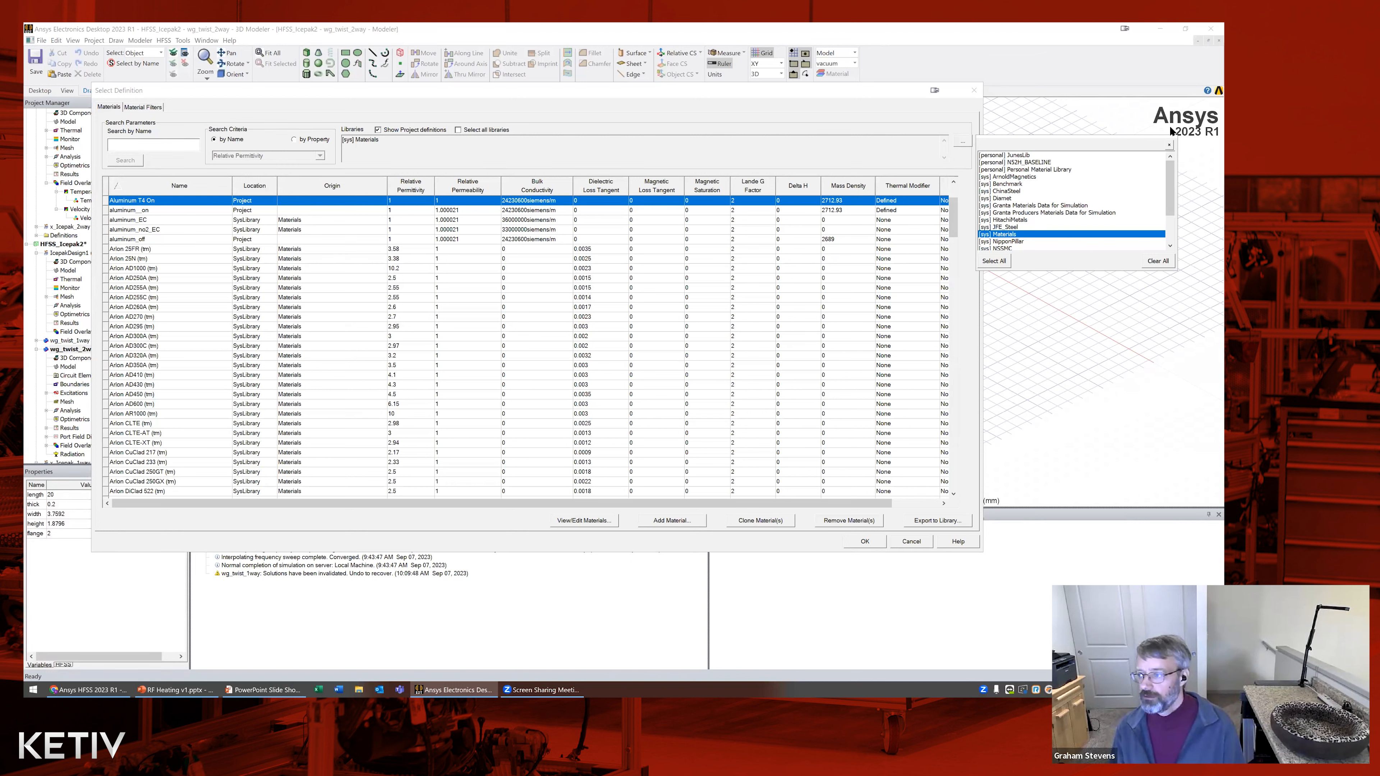
{"action": "left_click", "coordinate": [1169, 145]}
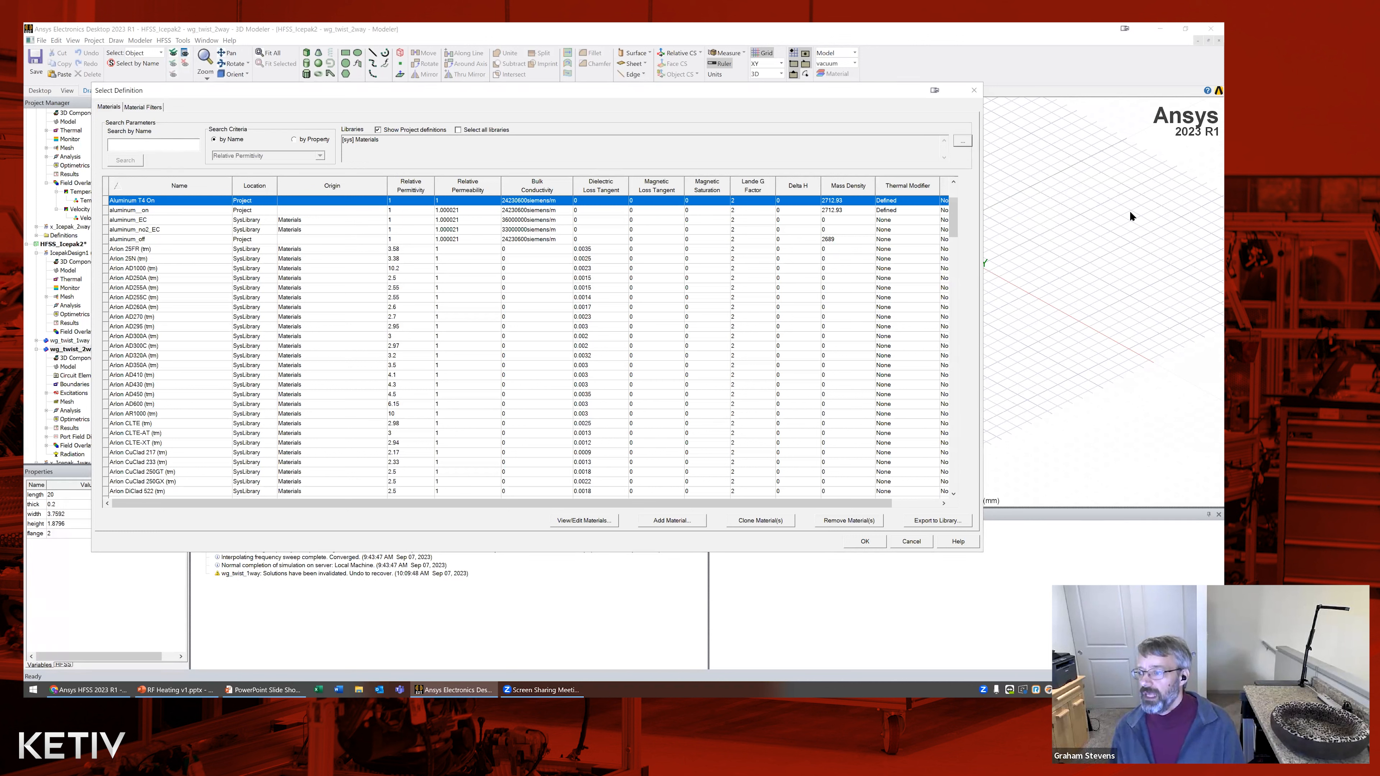